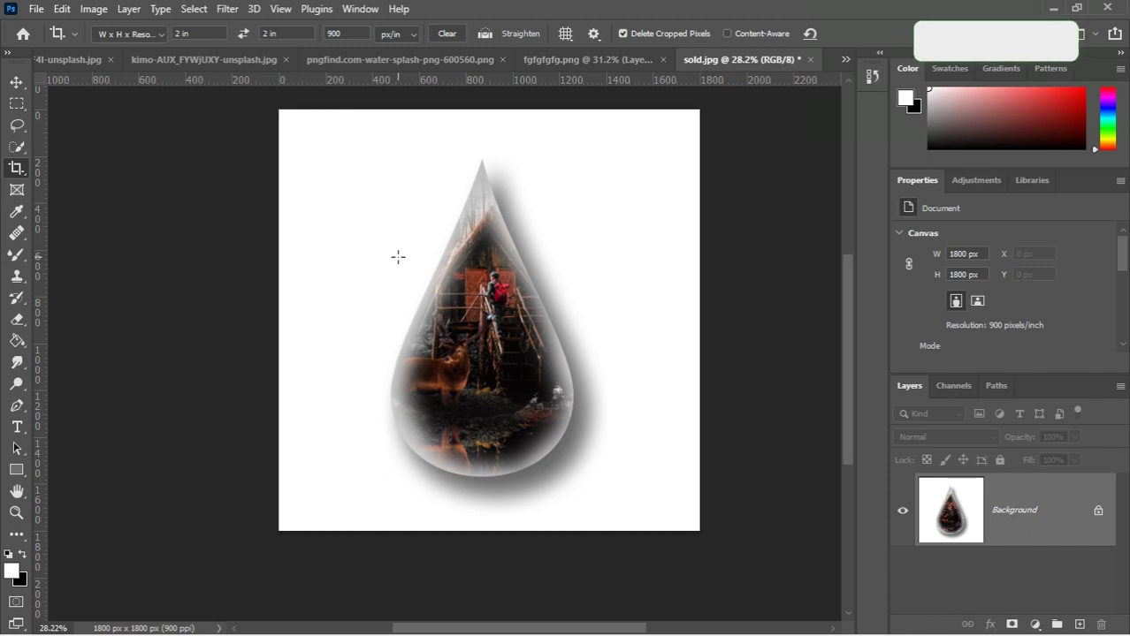
Step: Examine the finished water-drop composite in sold.jpg up close, from the deer and cabin to the tip of the drop
{"action": "scroll", "coordinate": [475, 369], "scroll_direction": "up", "scroll_amount": 3}
{"action": "scroll", "coordinate": [476, 369], "scroll_direction": "up", "scroll_amount": 3}
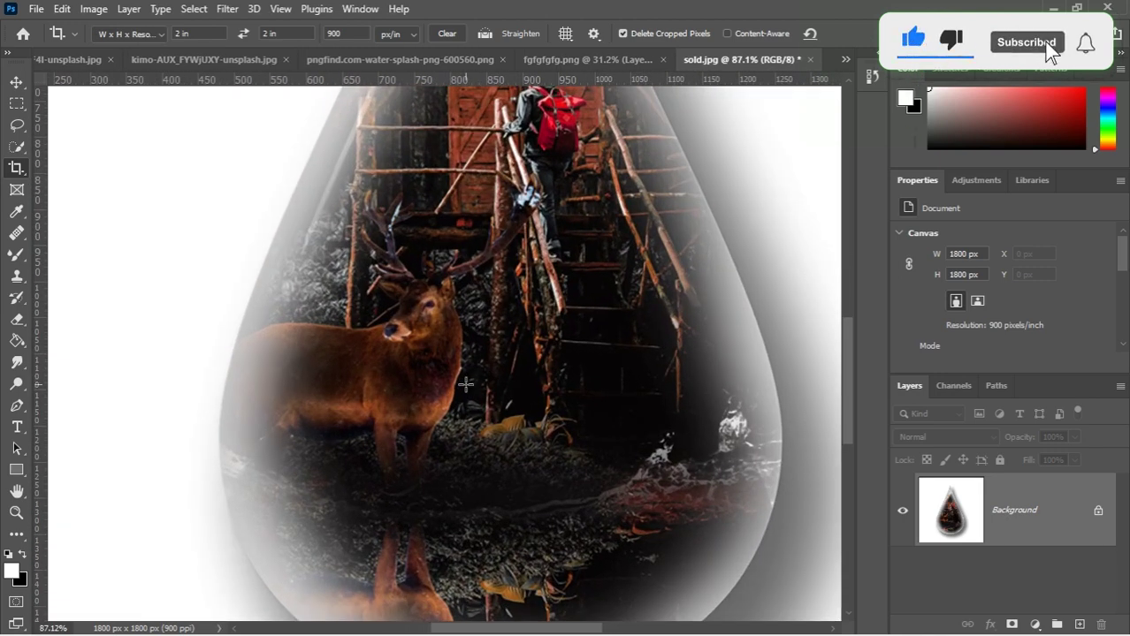
{"action": "scroll", "coordinate": [468, 382], "scroll_direction": "down", "scroll_amount": 2}
{"action": "left_click_drag", "start_coordinate": [509, 232], "coordinate": [503, 263]}
{"action": "scroll", "coordinate": [384, 289], "scroll_direction": "down", "scroll_amount": 1}
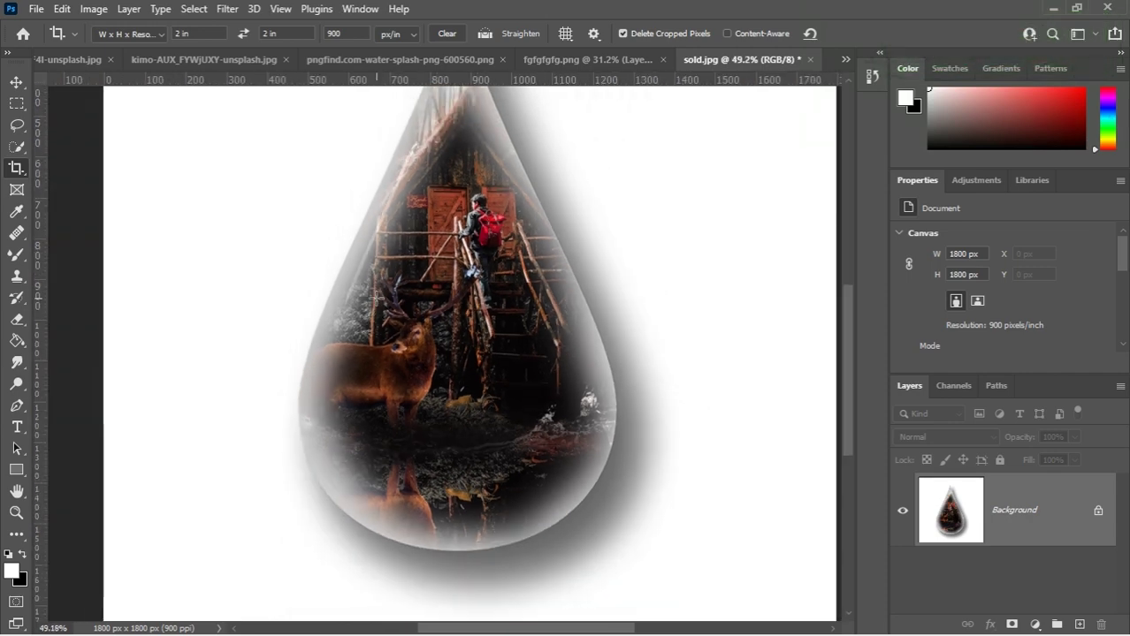
{"action": "left_click_drag", "start_coordinate": [441, 177], "coordinate": [449, 229]}
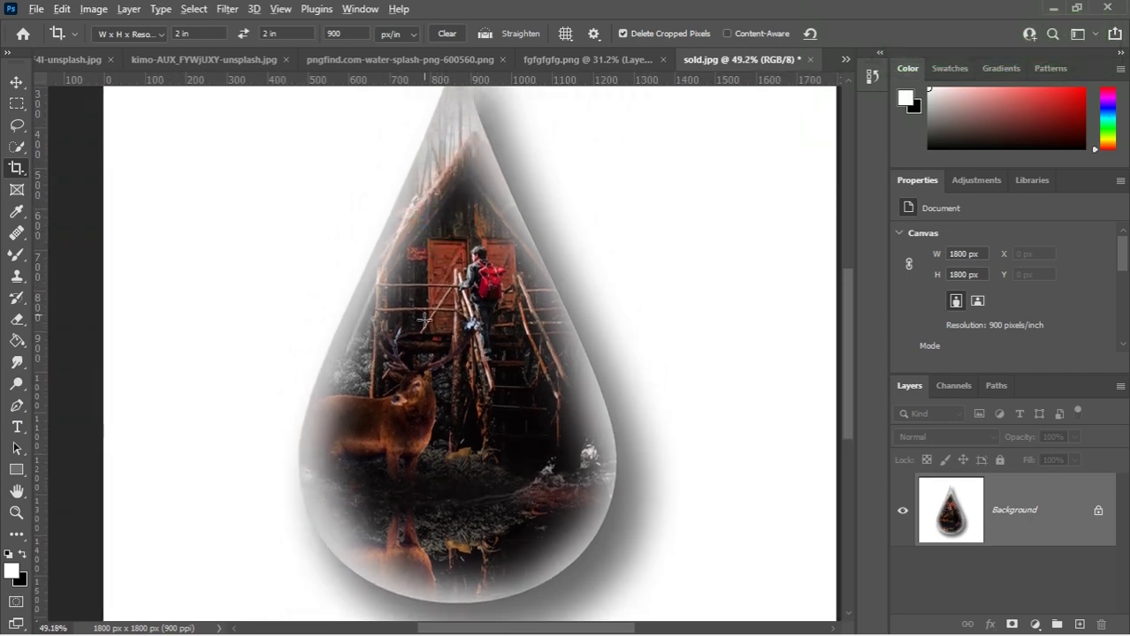
{"action": "scroll", "coordinate": [424, 350], "scroll_direction": "down", "scroll_amount": 2}
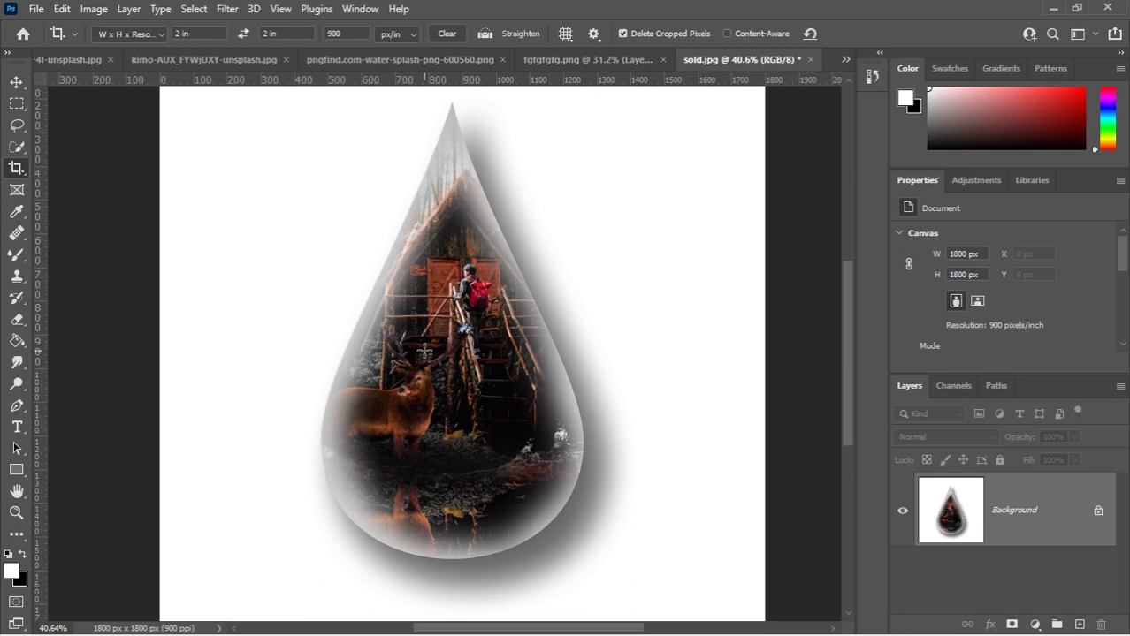
Step: Review the open deer, water splash and blank drop source images, and return to sold.jpg
{"action": "left_click", "coordinate": [50, 61]}
{"action": "left_click", "coordinate": [356, 65]}
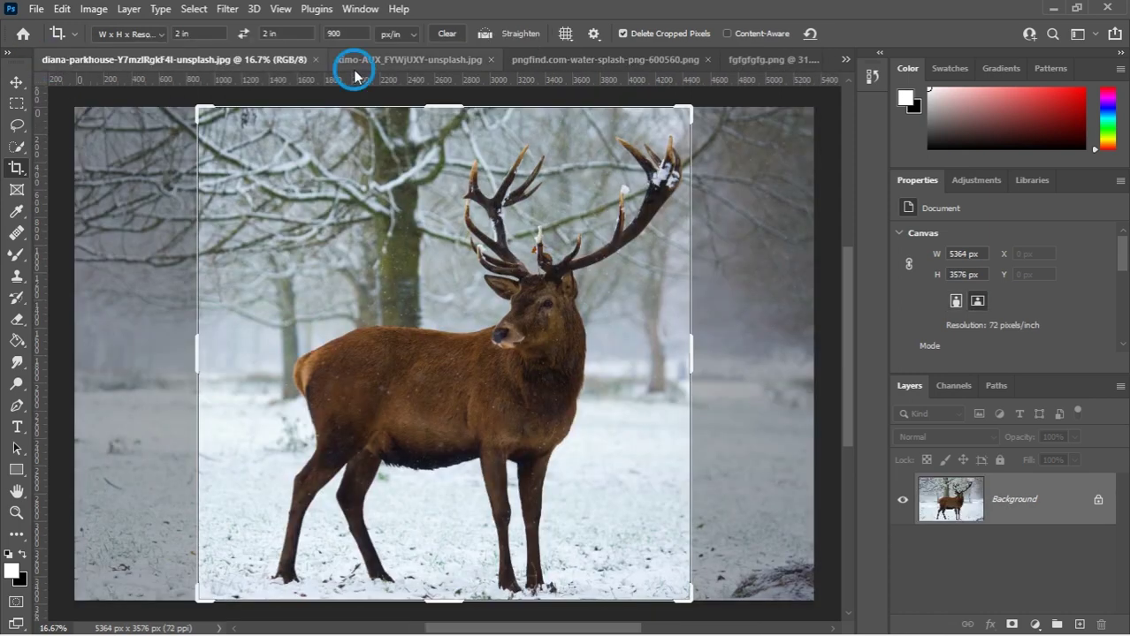
{"action": "left_click", "coordinate": [527, 60]}
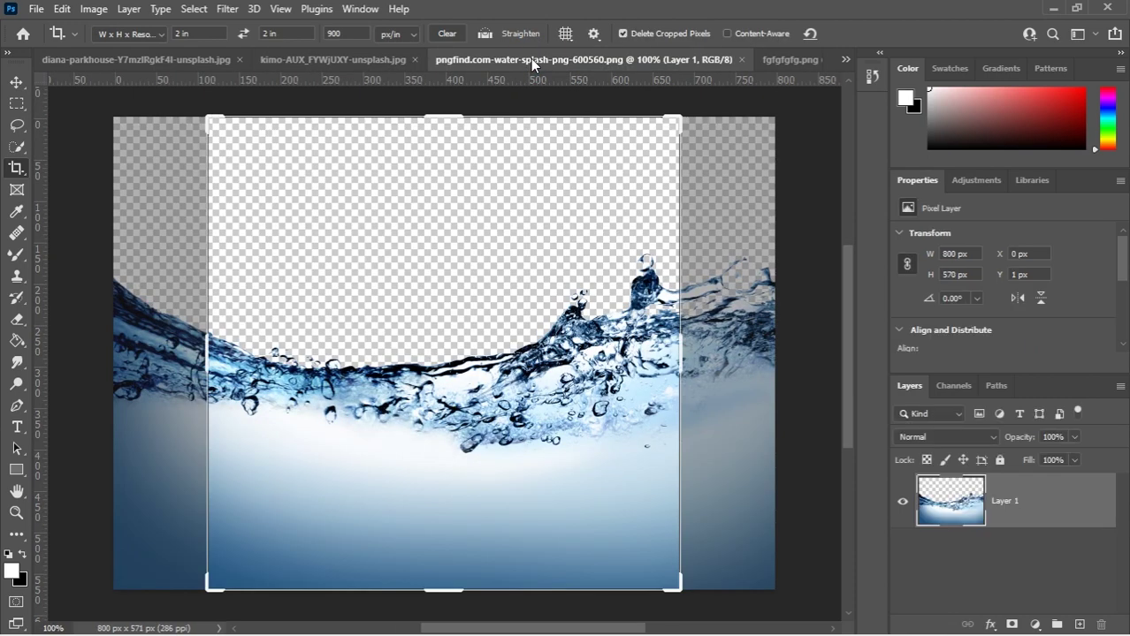
{"action": "left_click", "coordinate": [770, 60]}
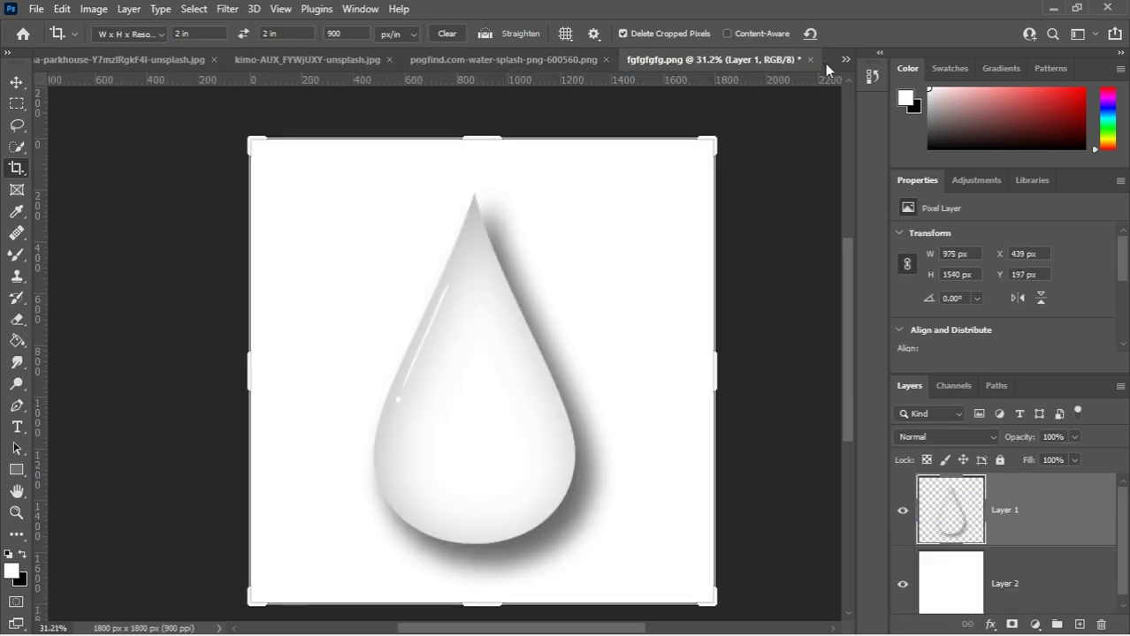
{"action": "left_click", "coordinate": [872, 71]}
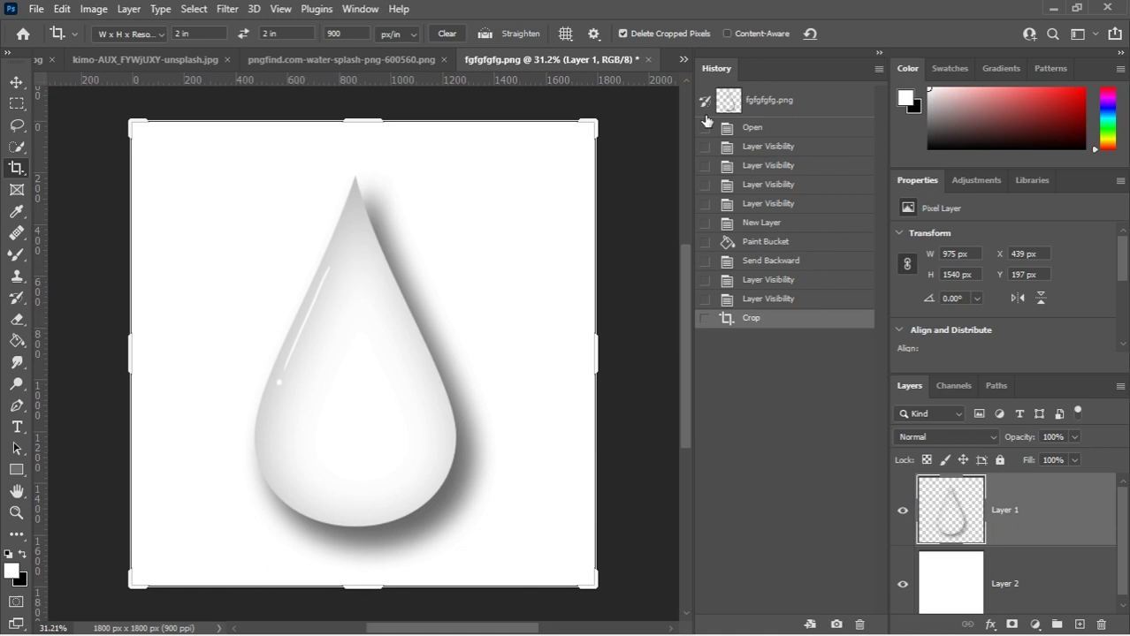
{"action": "left_click", "coordinate": [683, 61]}
{"action": "left_click", "coordinate": [732, 137]}
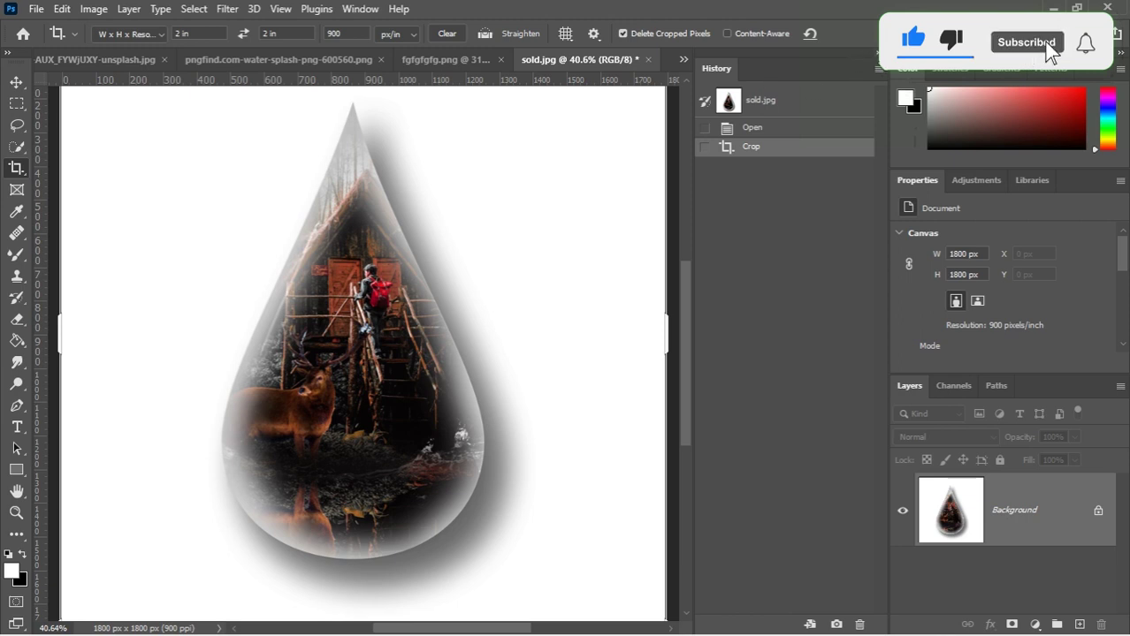
{"action": "left_click", "coordinate": [875, 53]}
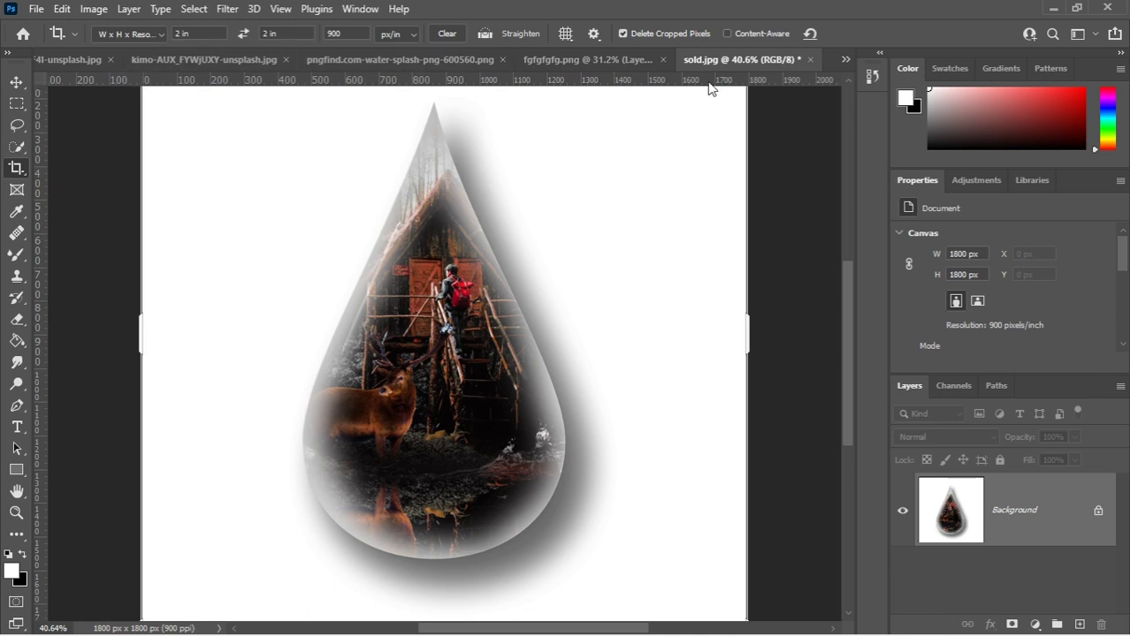
Step: Close sold.jpg without saving its changes
{"action": "left_click", "coordinate": [808, 59]}
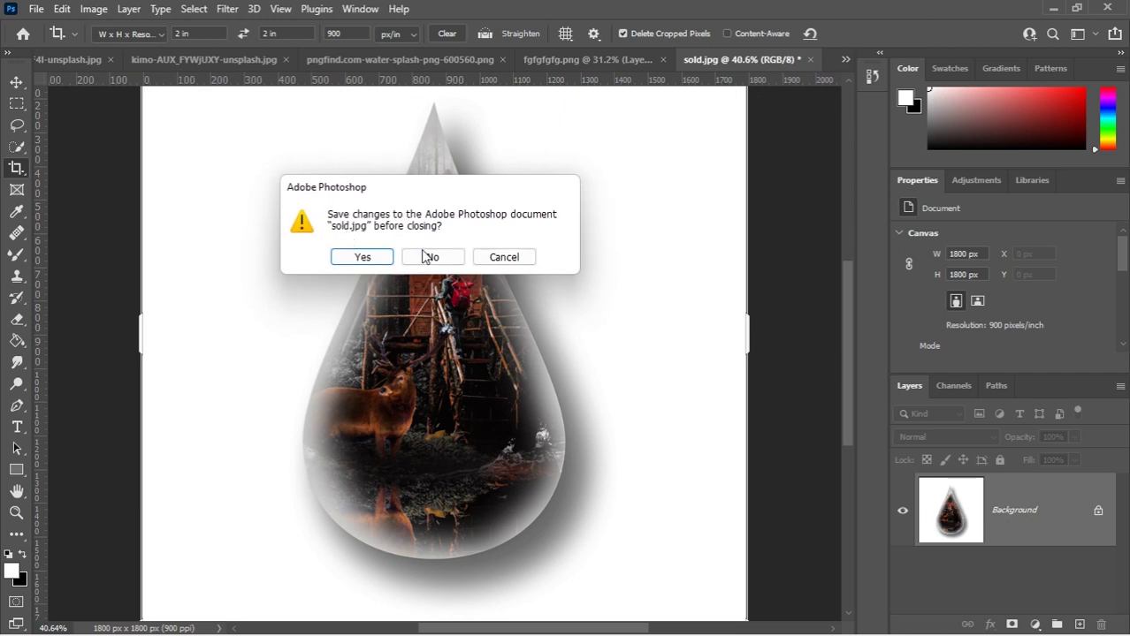
{"action": "left_click", "coordinate": [431, 257]}
{"action": "left_click_drag", "start_coordinate": [413, 239], "coordinate": [461, 270]}
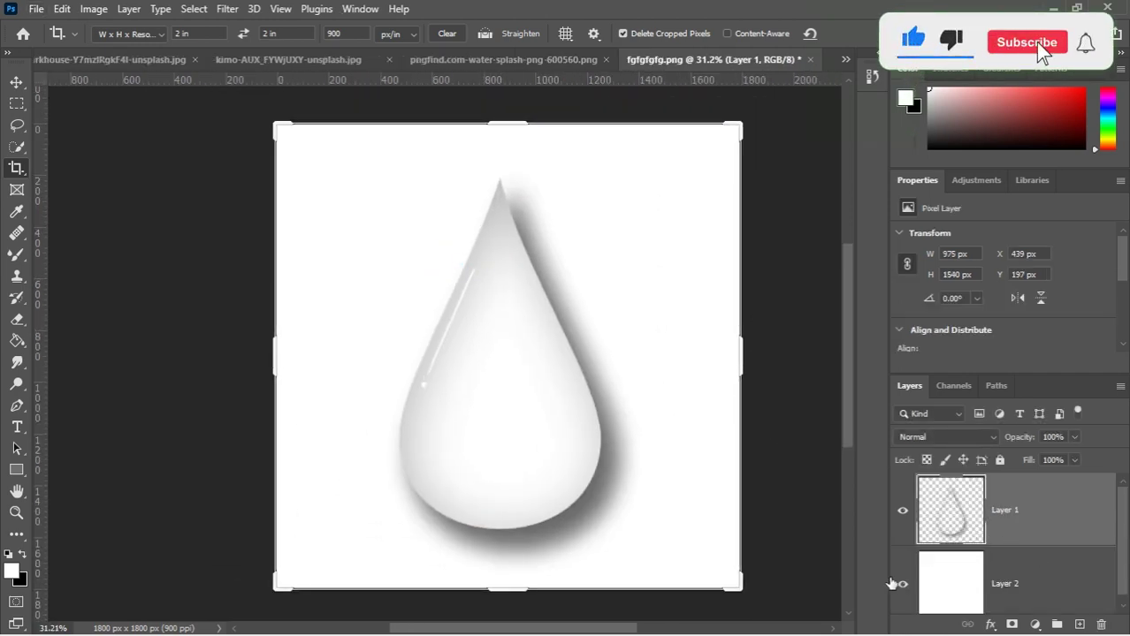
Step: Rename the water drop's layer as DROP and the white layer beneath it as BKG
{"action": "left_click", "coordinate": [1002, 513]}
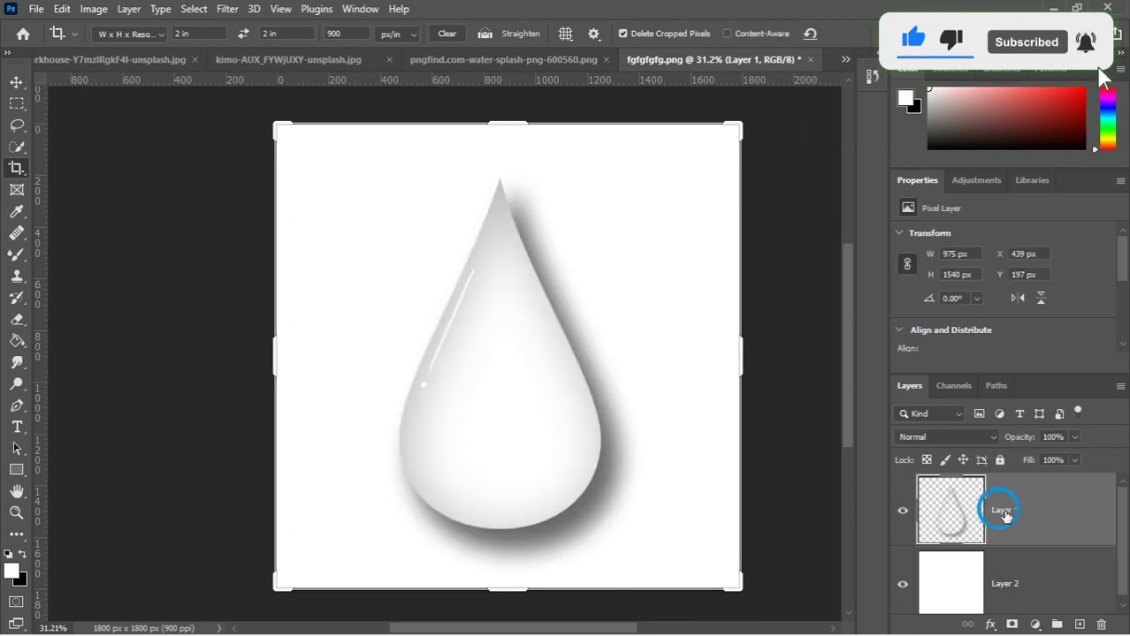
{"action": "double_click", "coordinate": [1001, 513]}
{"action": "type", "text": "DROP"}
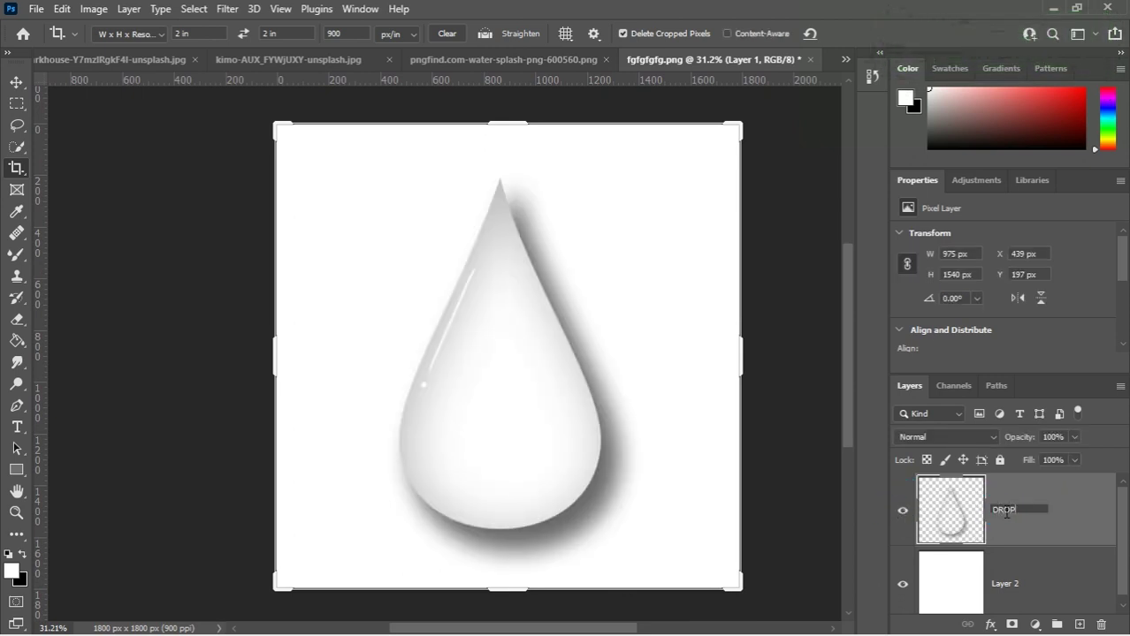
{"action": "key", "text": "Return"}
{"action": "mouse_move", "coordinate": [1010, 618]}
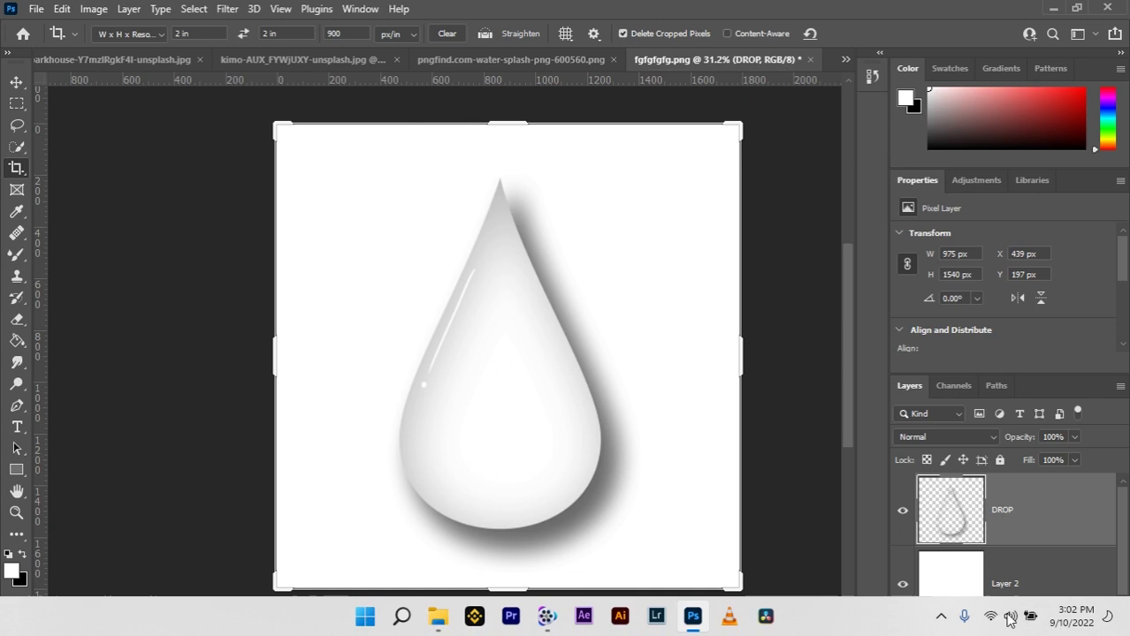
{"action": "double_click", "coordinate": [1002, 590]}
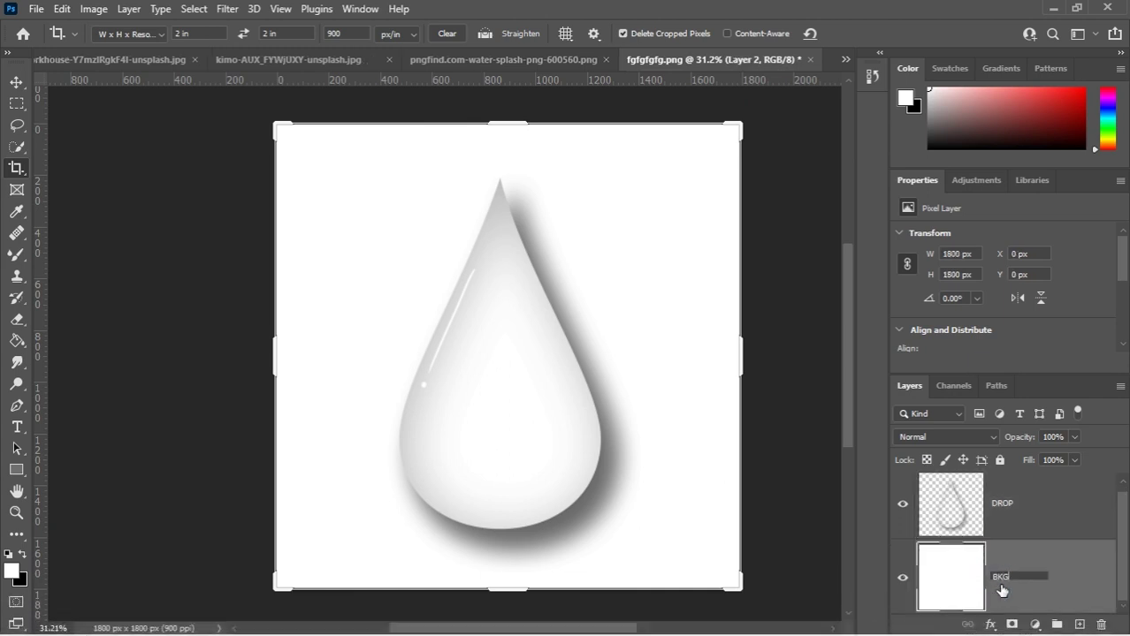
{"action": "key", "text": "Return"}
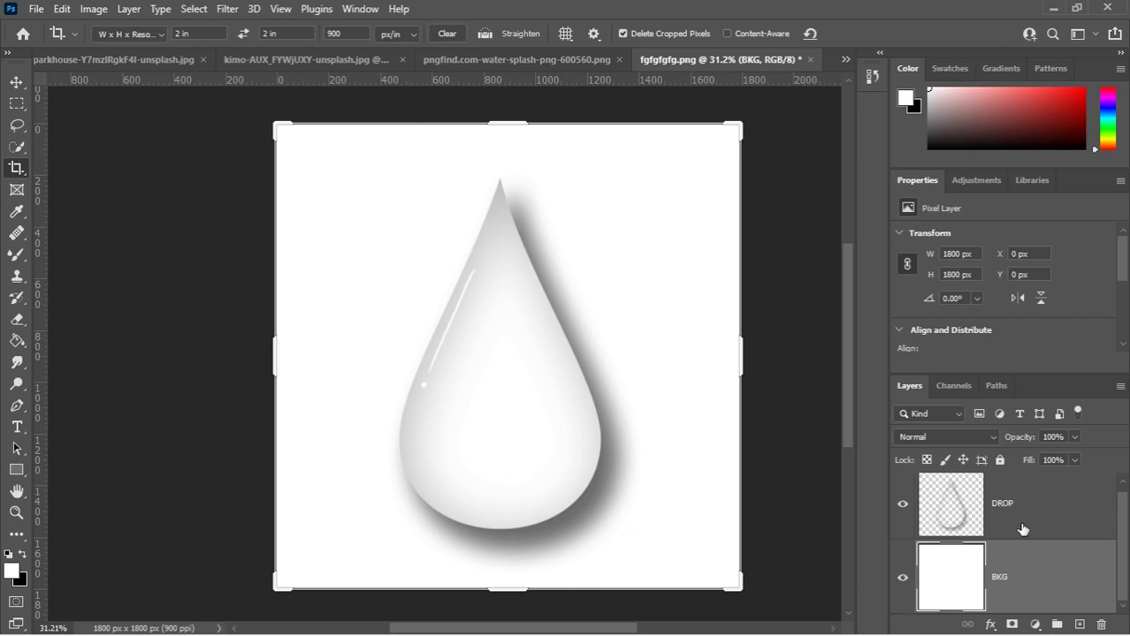
Step: Open the forest cabin photo kimo-AUX_FYWjUXY-unsplash.jpg in the Camera Raw Filter
{"action": "left_click", "coordinate": [133, 62]}
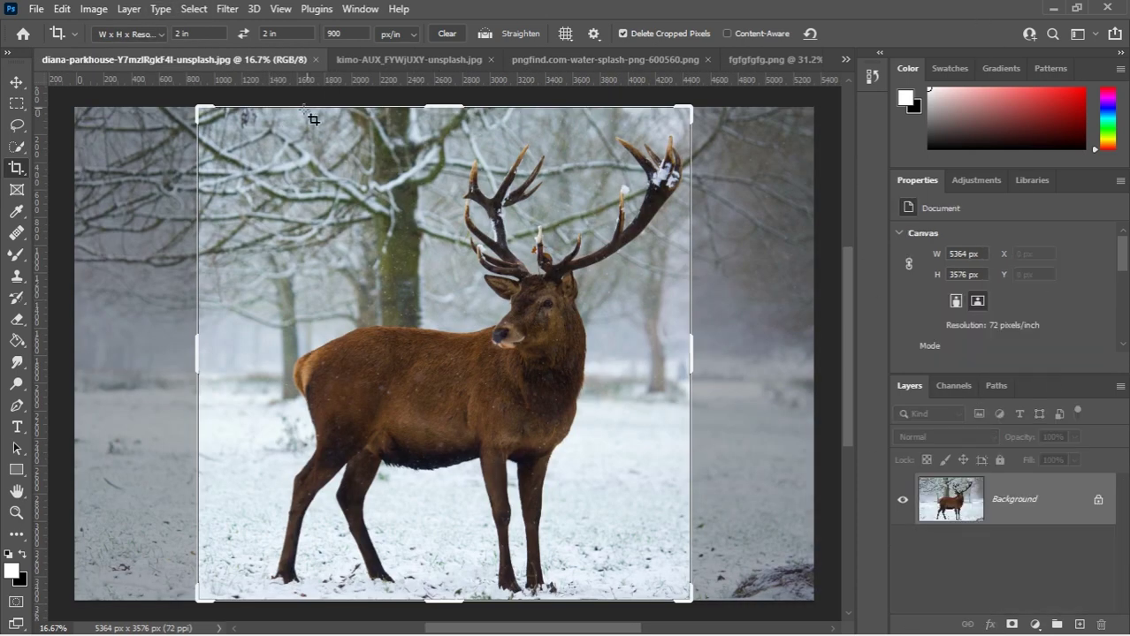
{"action": "left_click", "coordinate": [407, 59]}
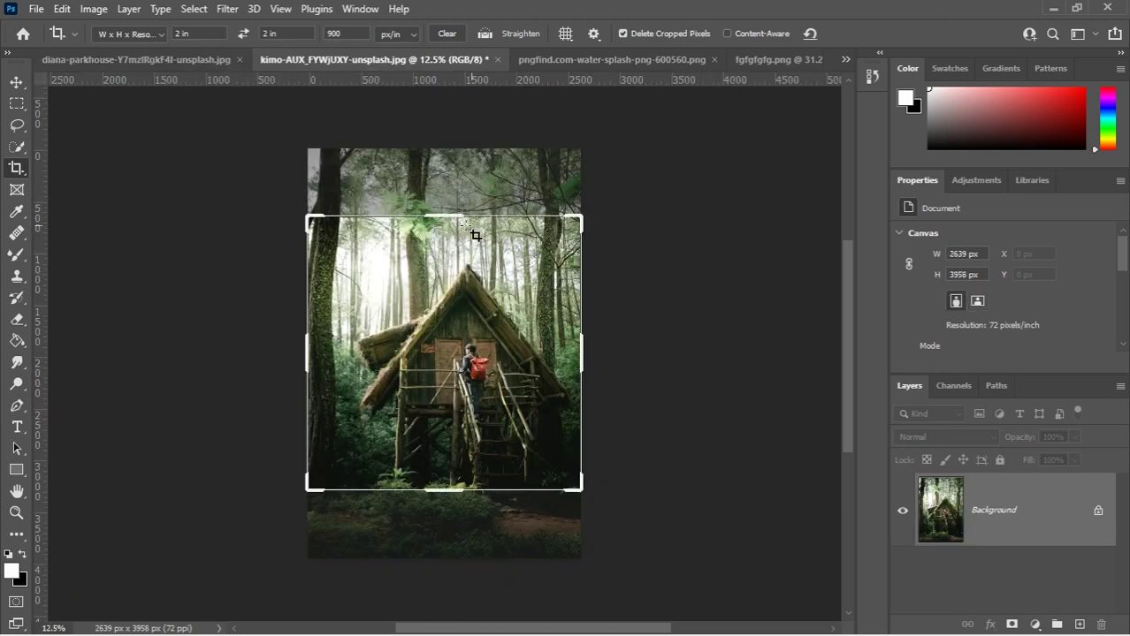
{"action": "left_click", "coordinate": [17, 126]}
{"action": "scroll", "coordinate": [373, 495], "scroll_direction": "up", "scroll_amount": 6}
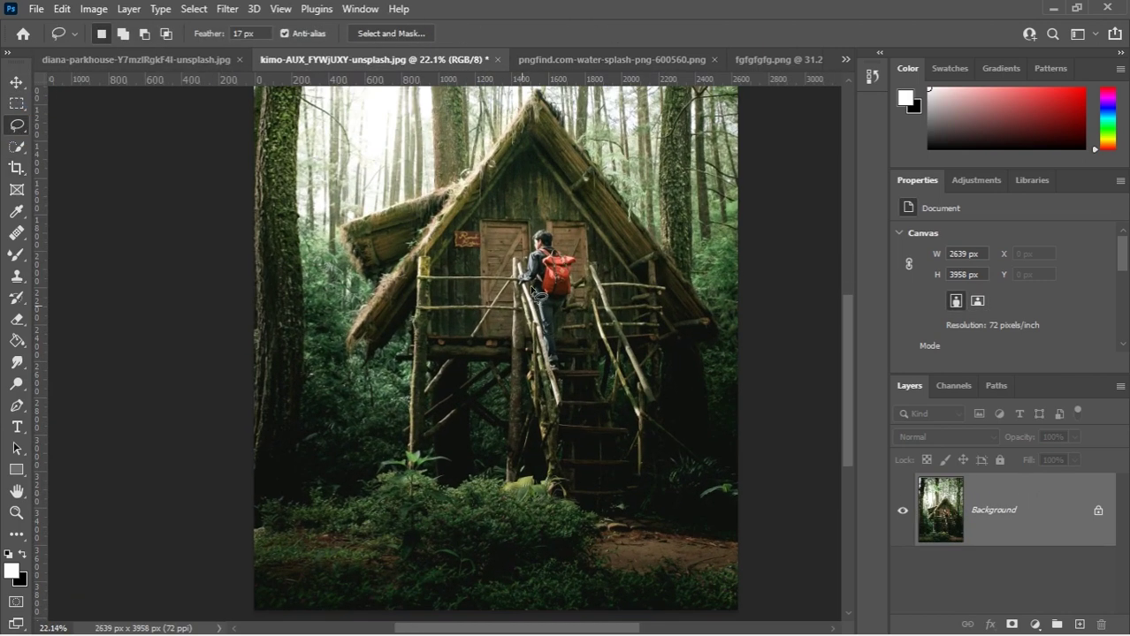
{"action": "left_click_drag", "start_coordinate": [542, 244], "coordinate": [499, 343]}
{"action": "scroll", "coordinate": [499, 345], "scroll_direction": "down", "scroll_amount": 1}
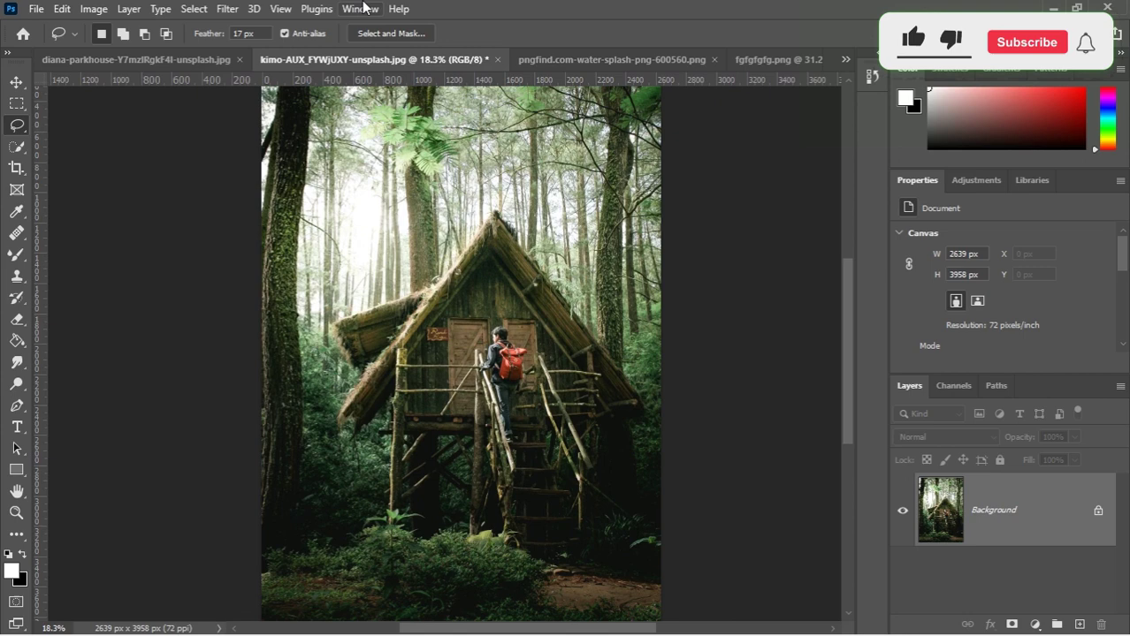
{"action": "left_click", "coordinate": [224, 10]}
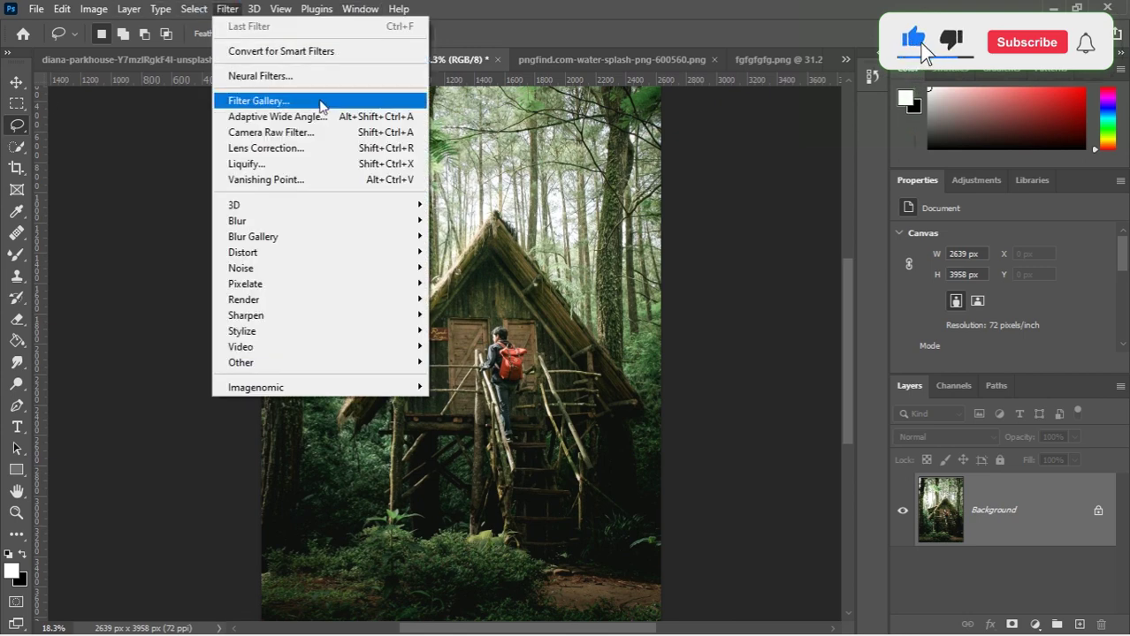
{"action": "left_click", "coordinate": [285, 132]}
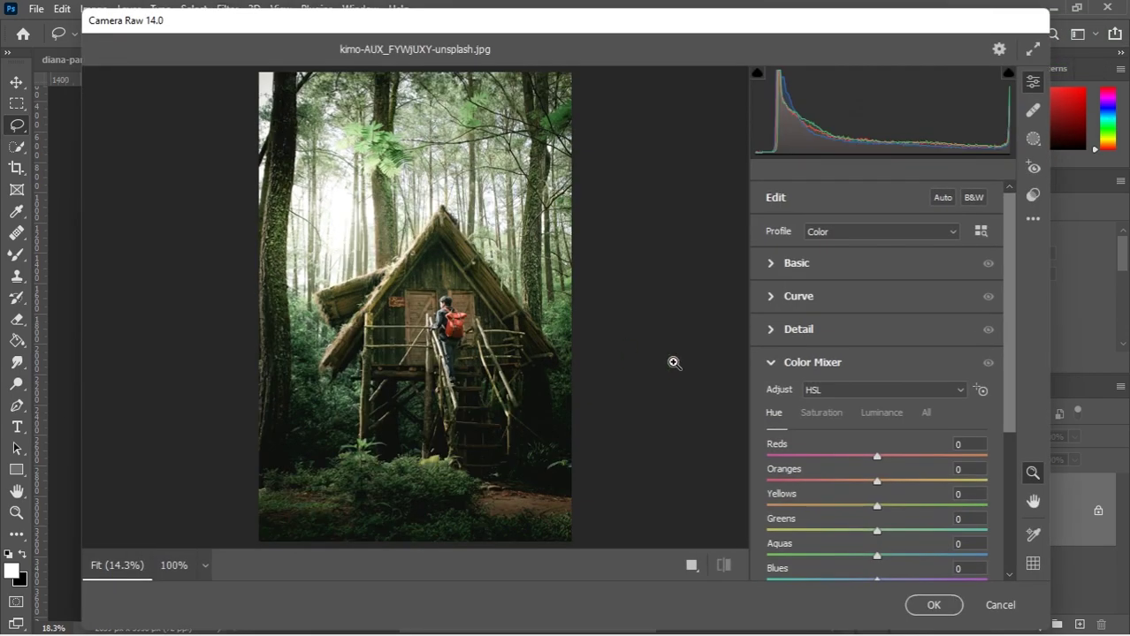
Step: Set the Color Mixer saturation to -100 for Greens, Aquas and Blues, +74 for Reds, +72 for Oranges and +100 for Yellows
{"action": "scroll", "coordinate": [865, 316], "scroll_direction": "down", "scroll_amount": 3}
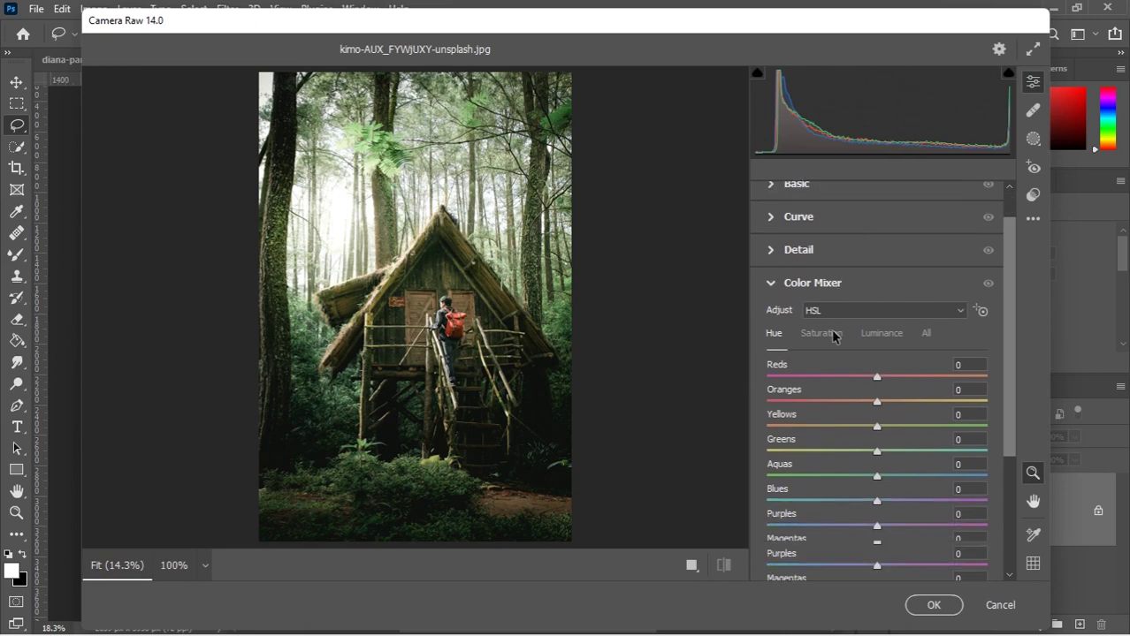
{"action": "left_click", "coordinate": [772, 244]}
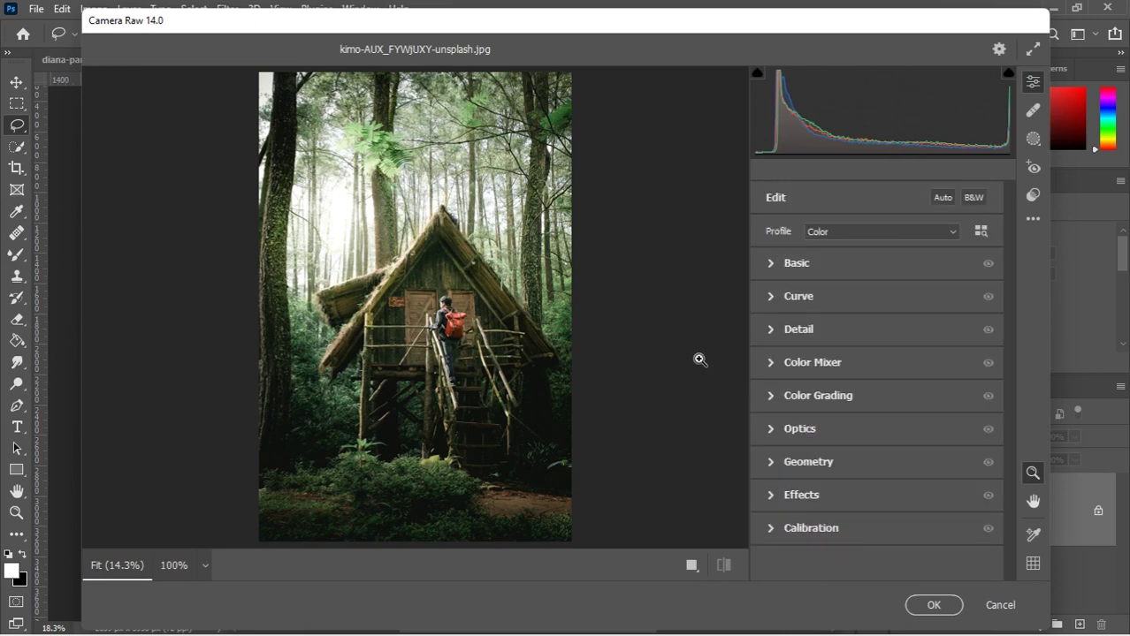
{"action": "left_click", "coordinate": [771, 364]}
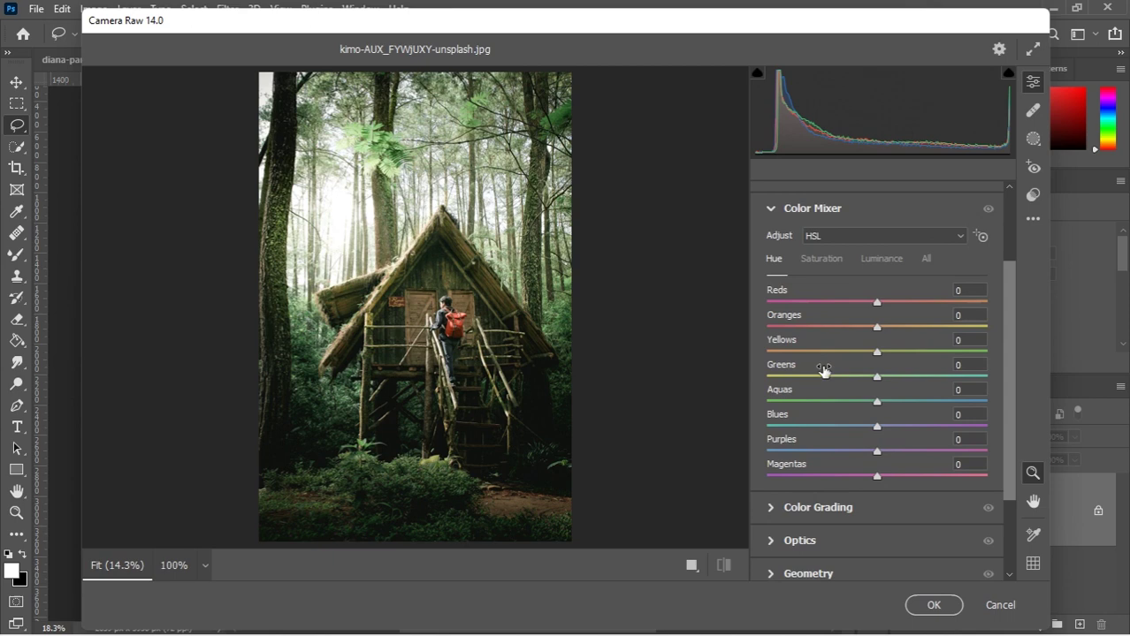
{"action": "left_click", "coordinate": [840, 262]}
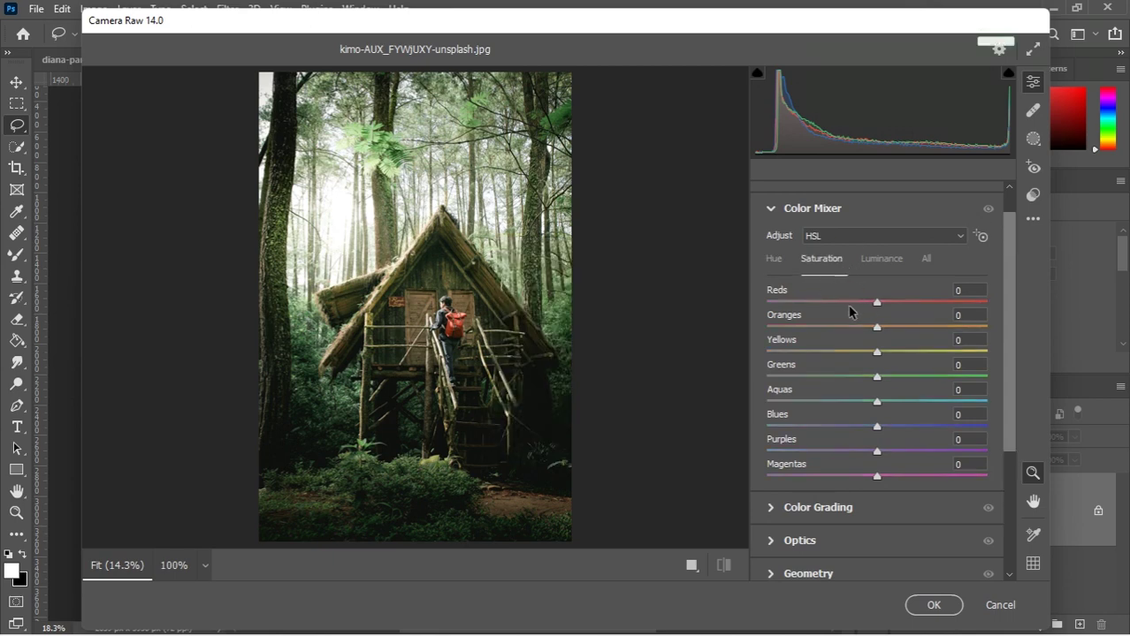
{"action": "left_click_drag", "start_coordinate": [876, 376], "coordinate": [739, 368]}
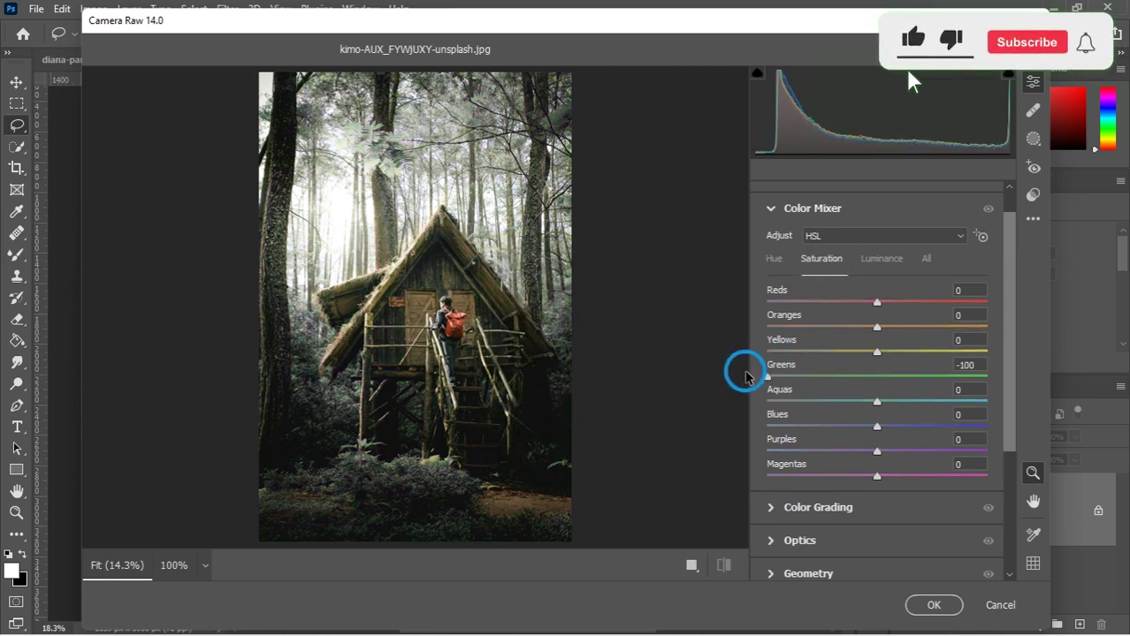
{"action": "left_click_drag", "start_coordinate": [877, 401], "coordinate": [674, 397]}
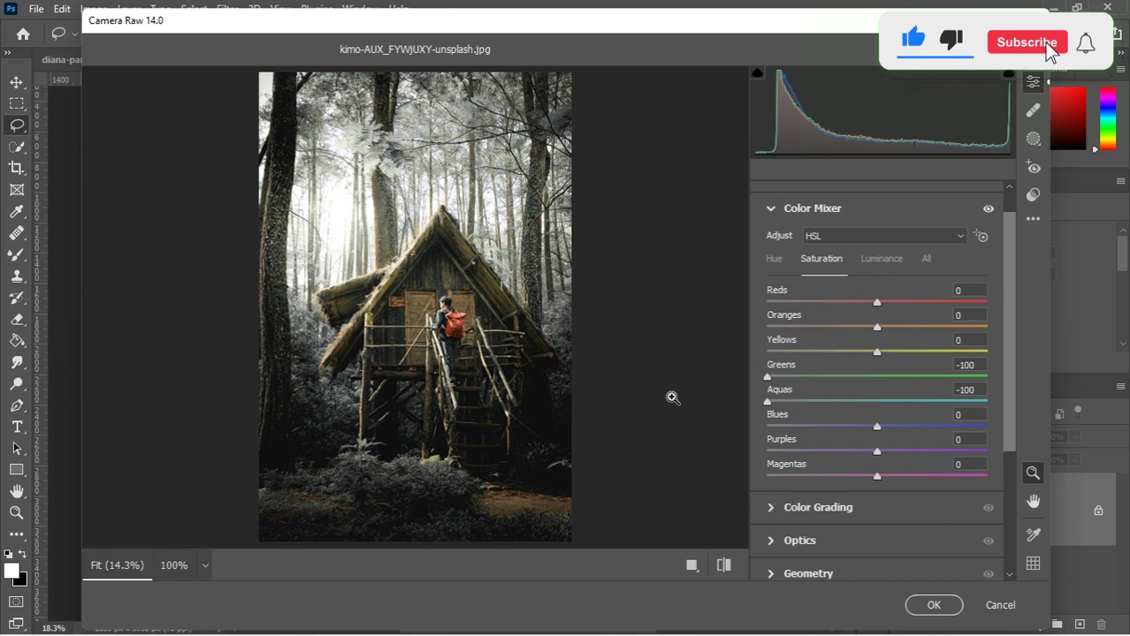
{"action": "left_click", "coordinate": [772, 424]}
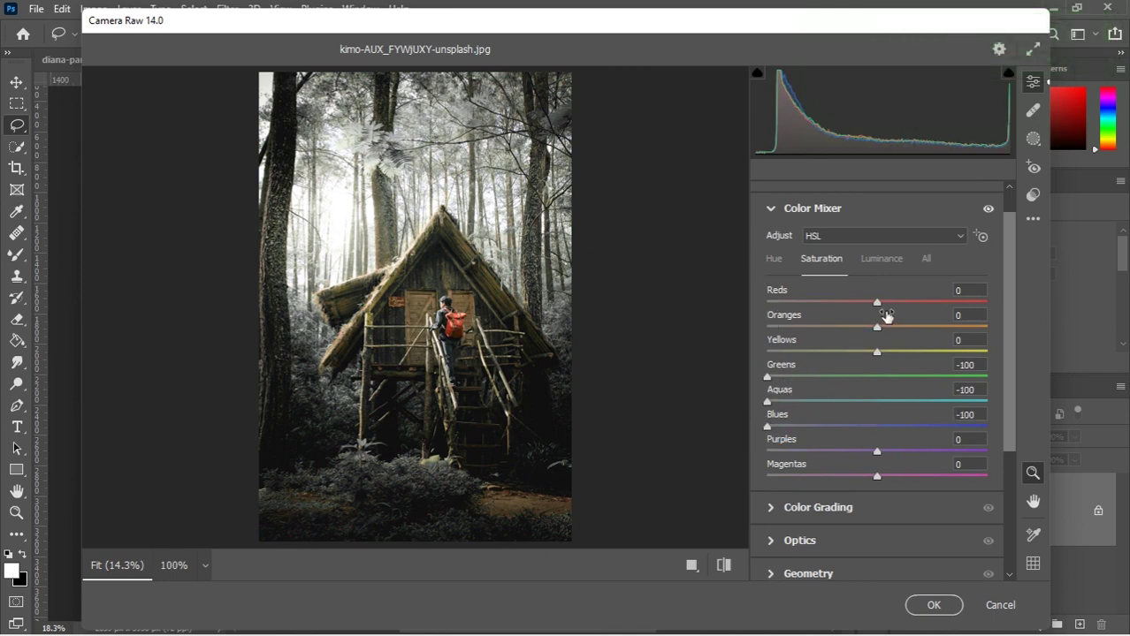
{"action": "left_click_drag", "start_coordinate": [877, 302], "coordinate": [959, 303]}
{"action": "left_click_drag", "start_coordinate": [955, 351], "coordinate": [1016, 358]}
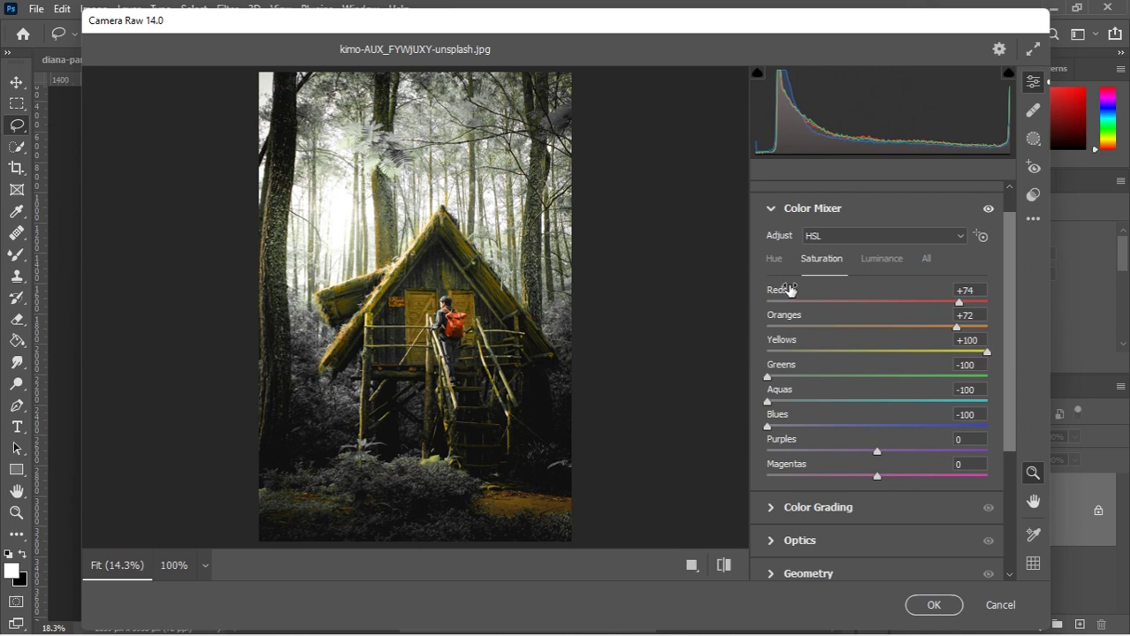
Step: Set the Color Mixer hue to -89 for Yellows, -26 for Oranges and -21 for Reds
{"action": "left_click", "coordinate": [775, 259]}
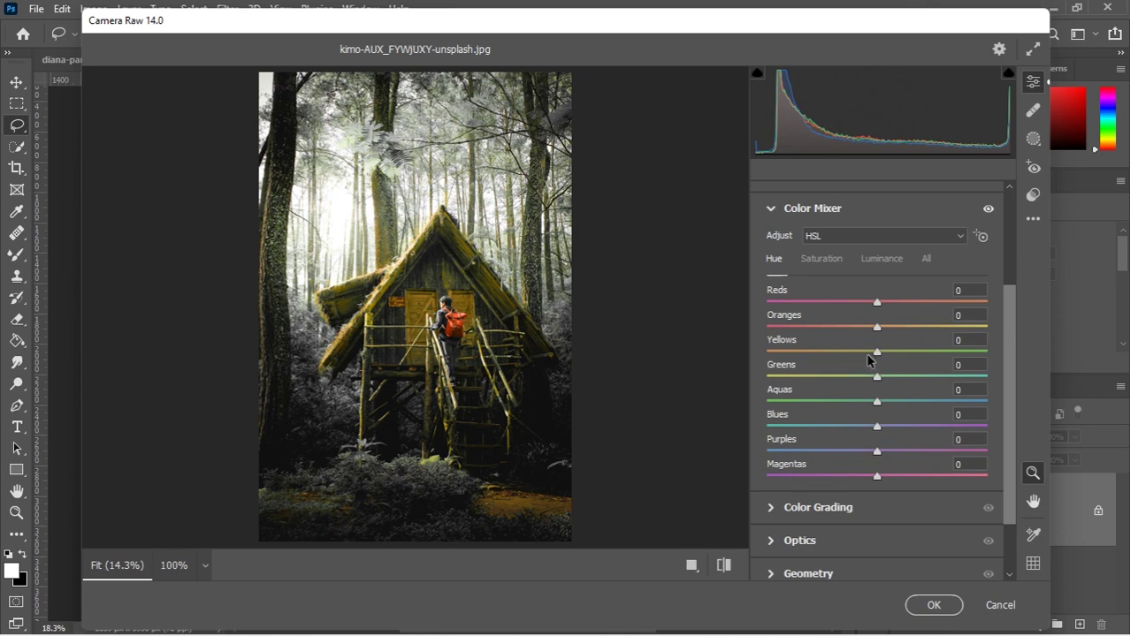
{"action": "left_click_drag", "start_coordinate": [875, 353], "coordinate": [782, 350]}
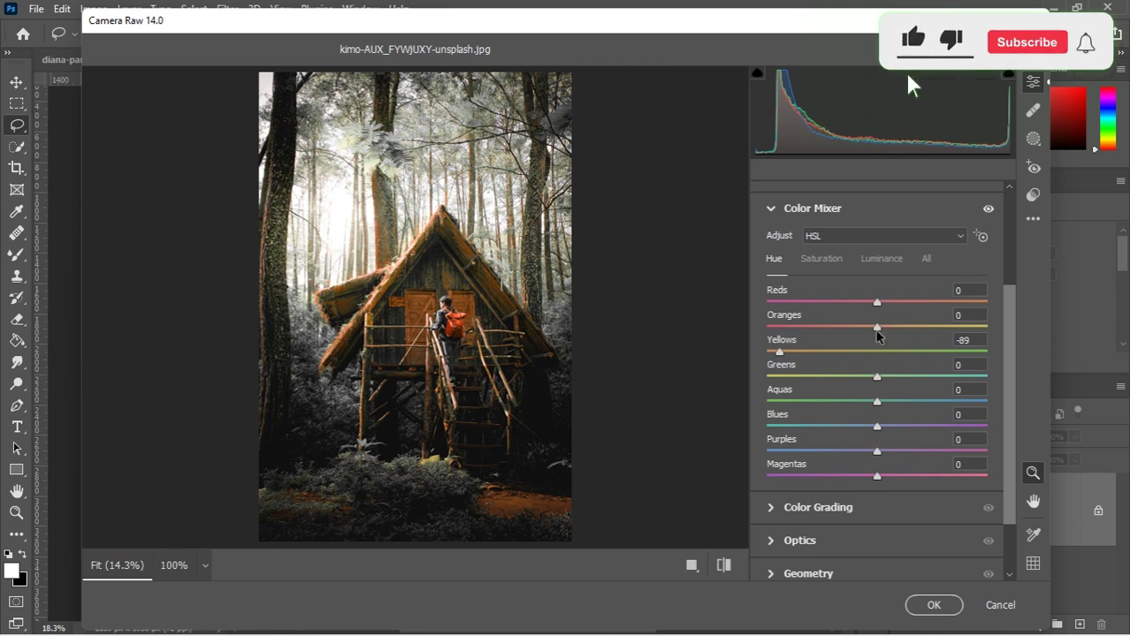
{"action": "left_click_drag", "start_coordinate": [877, 327], "coordinate": [857, 304]}
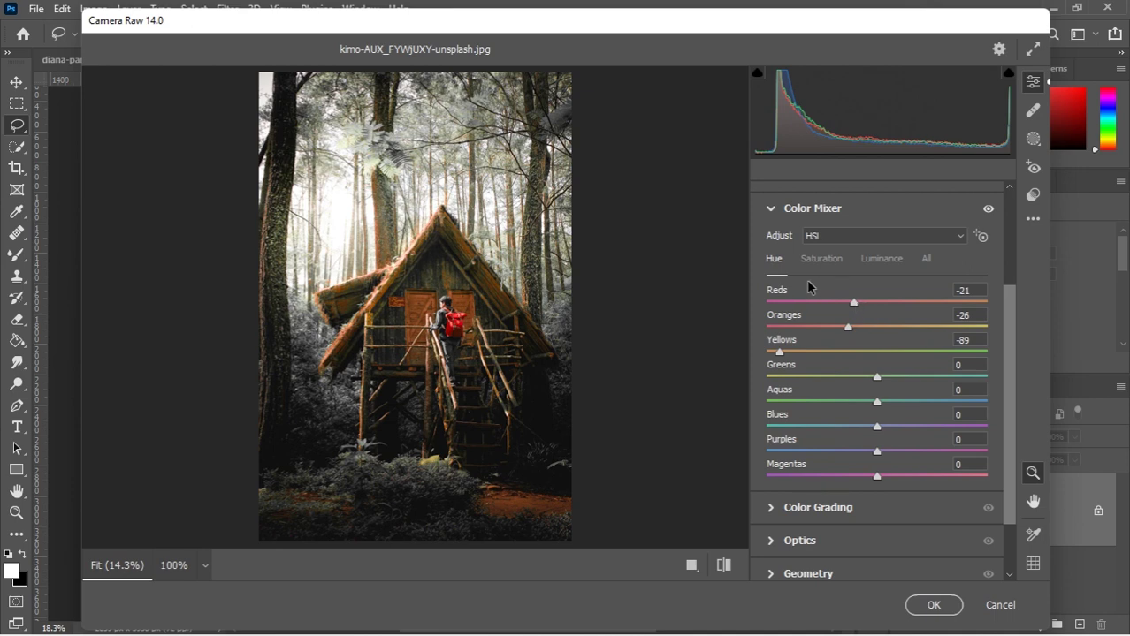
Step: Set the Color Mixer luminance to +20 for Yellows, +23 for Greens and +28 for Aquas
{"action": "left_click", "coordinate": [824, 258]}
{"action": "left_click", "coordinate": [882, 259]}
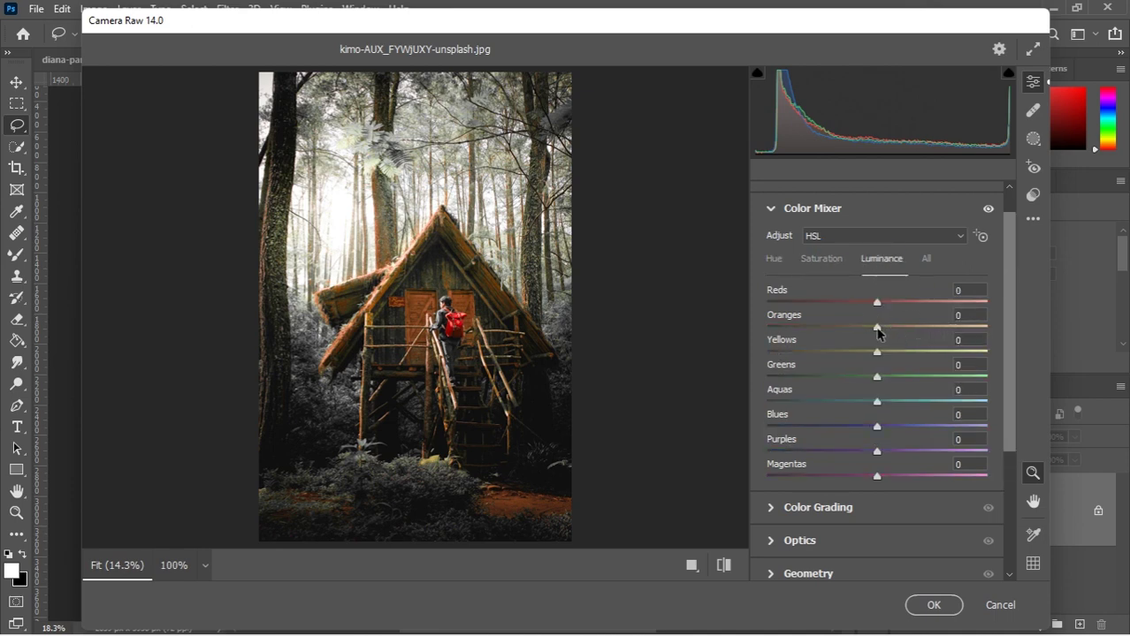
{"action": "left_click_drag", "start_coordinate": [877, 353], "coordinate": [907, 402]}
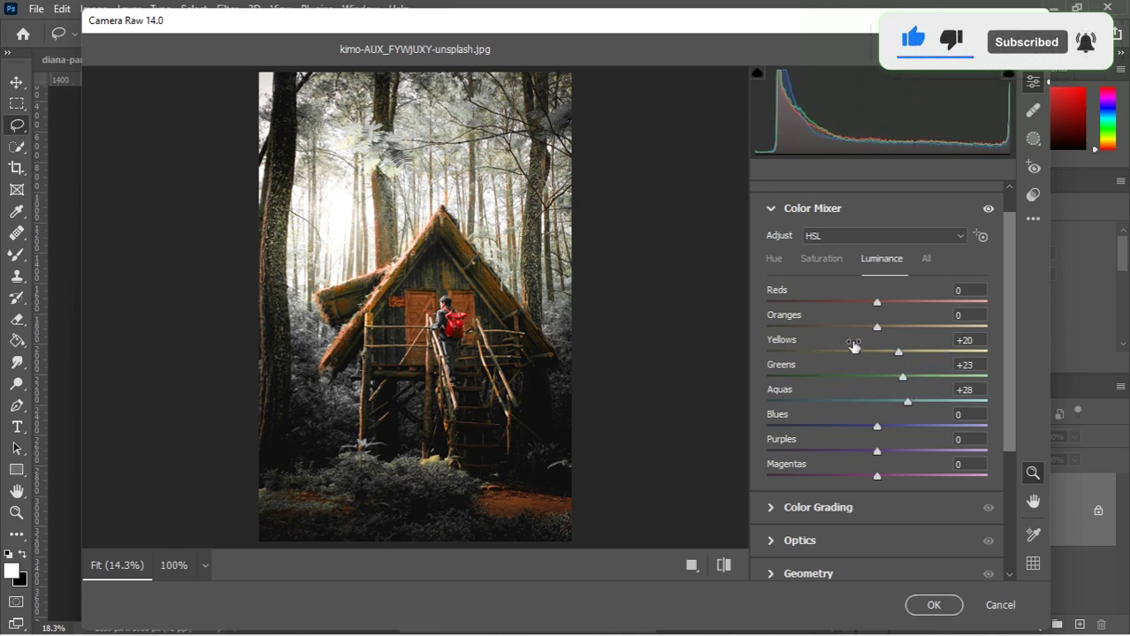
{"action": "left_click", "coordinate": [768, 211]}
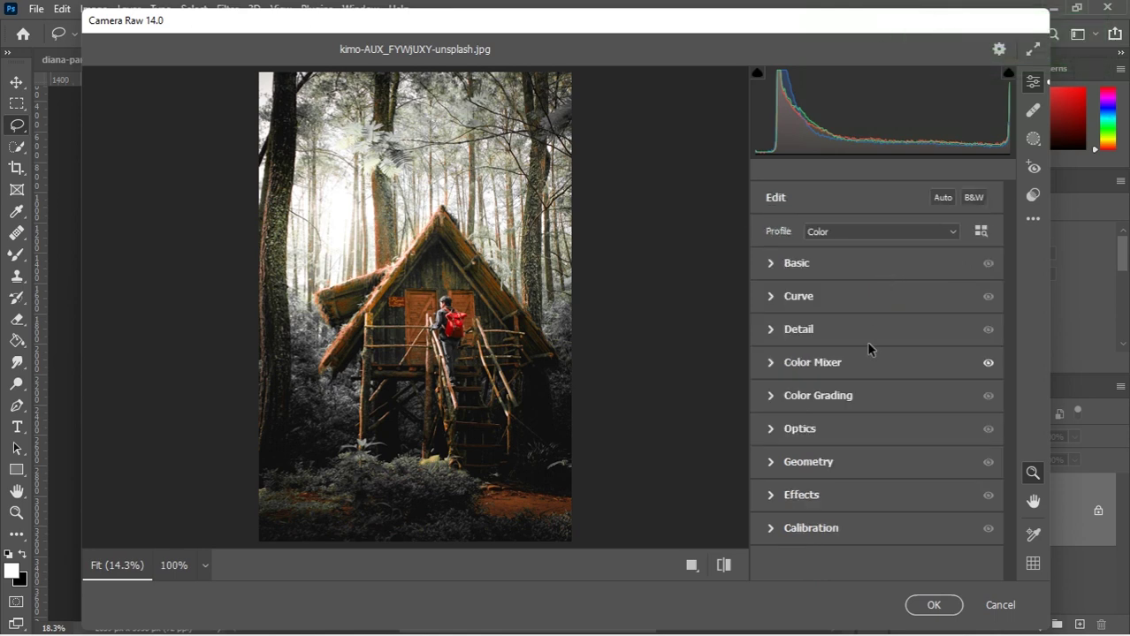
Step: Darken the edges of the cabin photo with a Vignetting effect of -41
{"action": "left_click", "coordinate": [774, 500]}
{"action": "scroll", "coordinate": [809, 487], "scroll_direction": "down", "scroll_amount": 1}
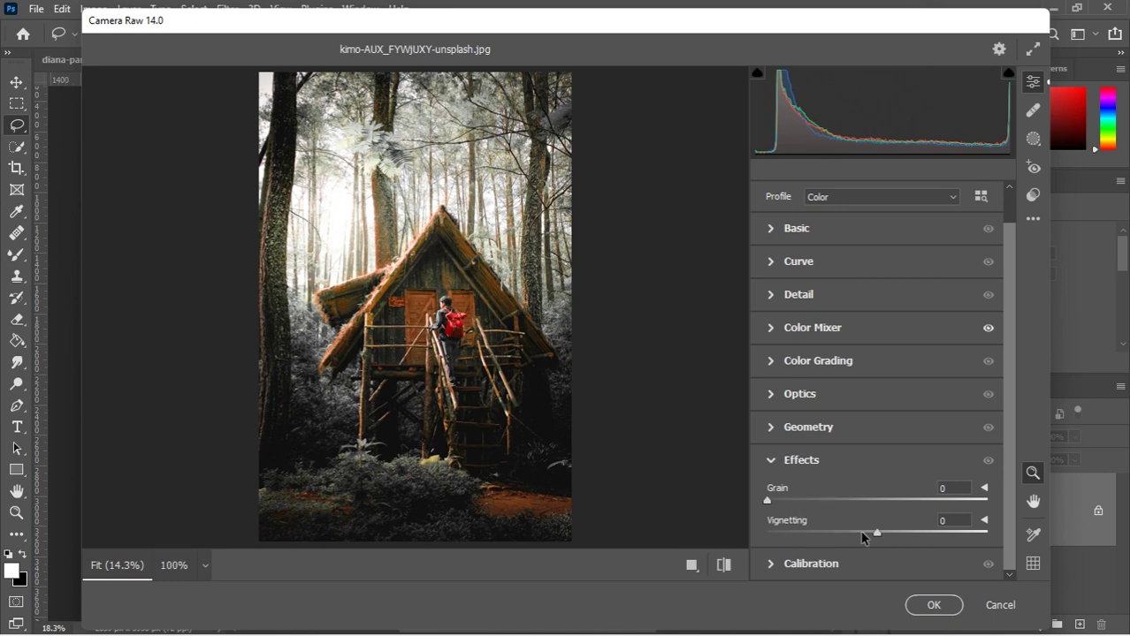
{"action": "left_click_drag", "start_coordinate": [880, 540], "coordinate": [834, 530]}
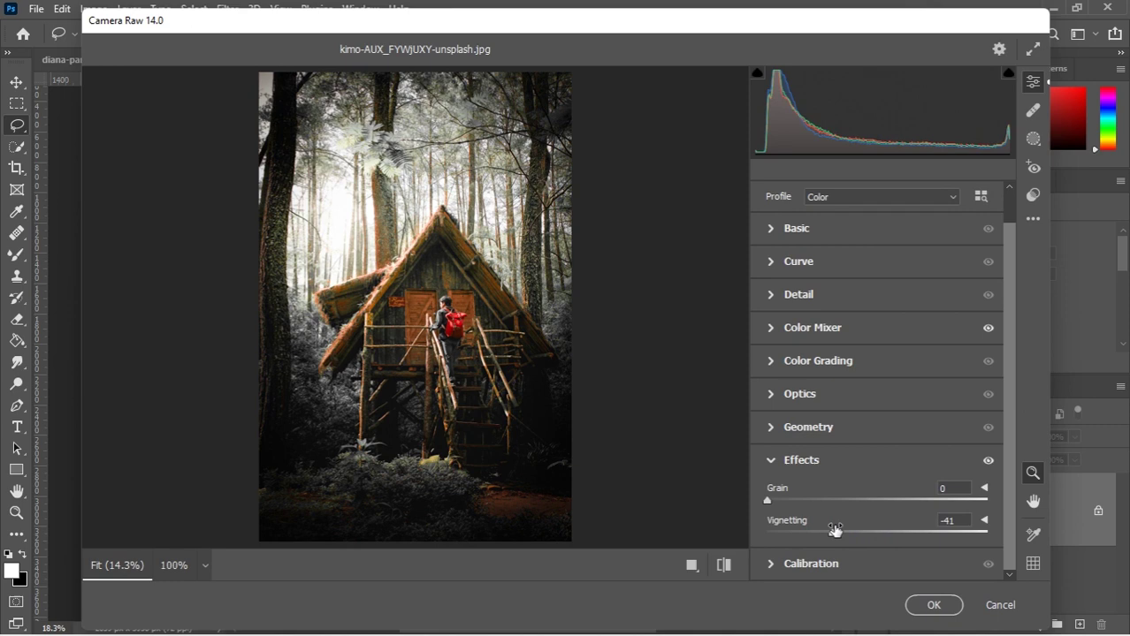
{"action": "left_click", "coordinate": [773, 463]}
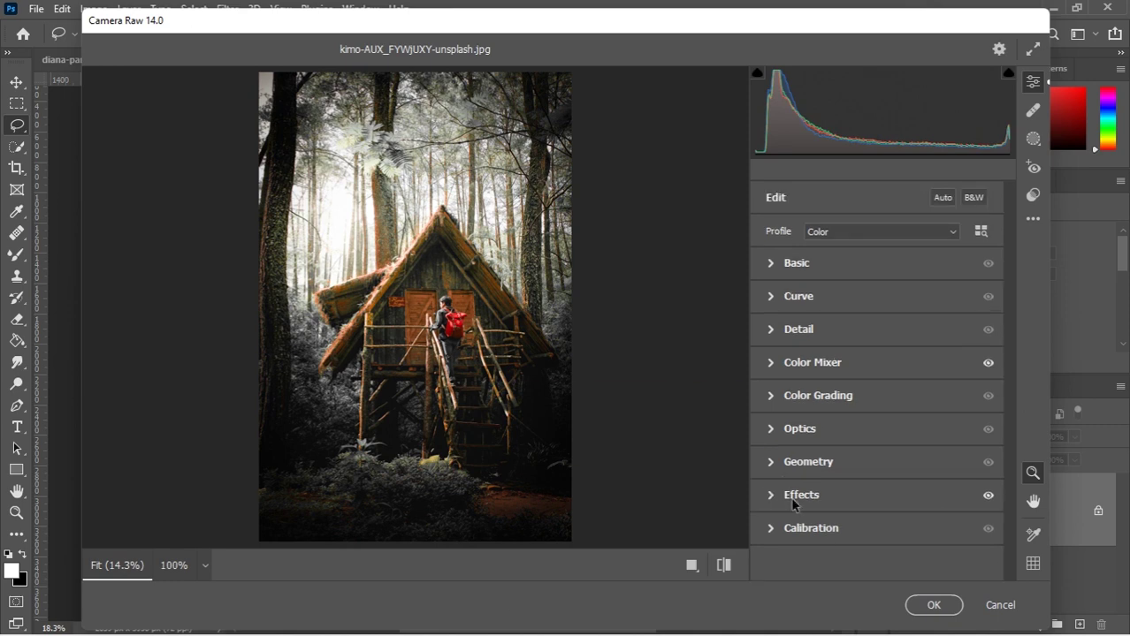
Step: Calibrate the primaries' hue and saturation: Blue to -21 and +33, Green to +77 and +81, Red to -14 and +56
{"action": "left_click", "coordinate": [776, 529]}
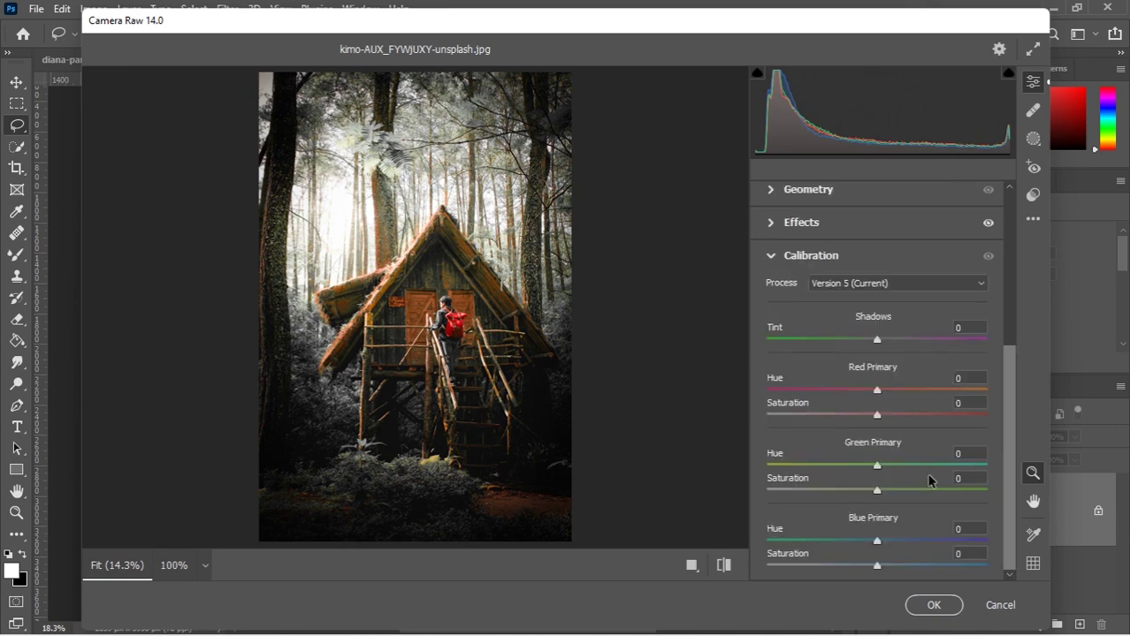
{"action": "left_click_drag", "start_coordinate": [857, 543], "coordinate": [913, 572]}
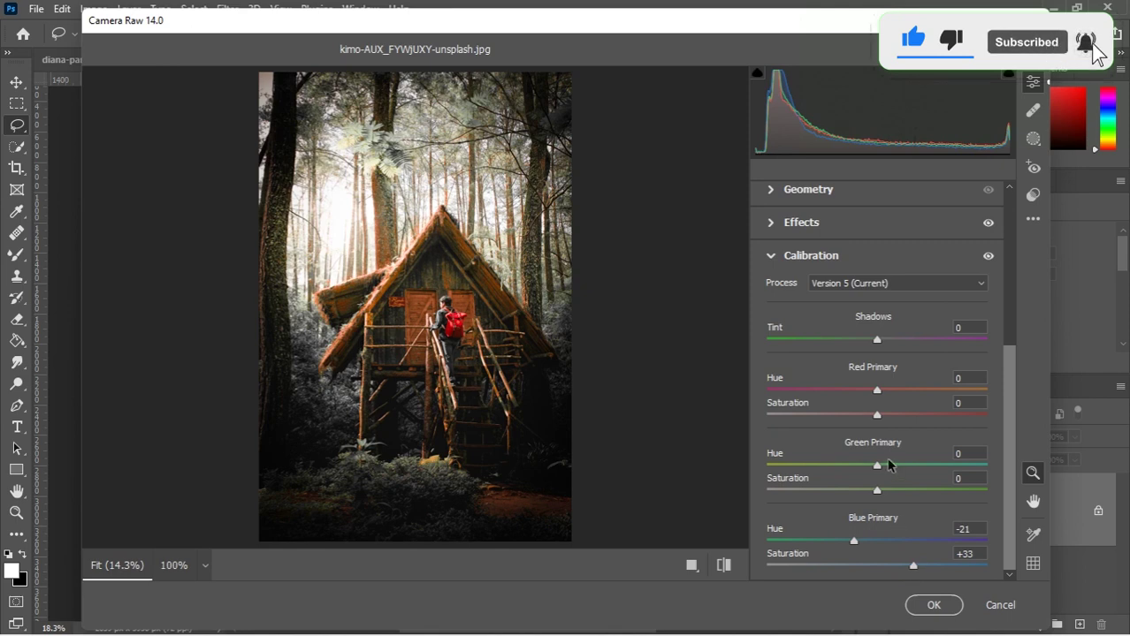
{"action": "left_click_drag", "start_coordinate": [844, 470], "coordinate": [962, 473]}
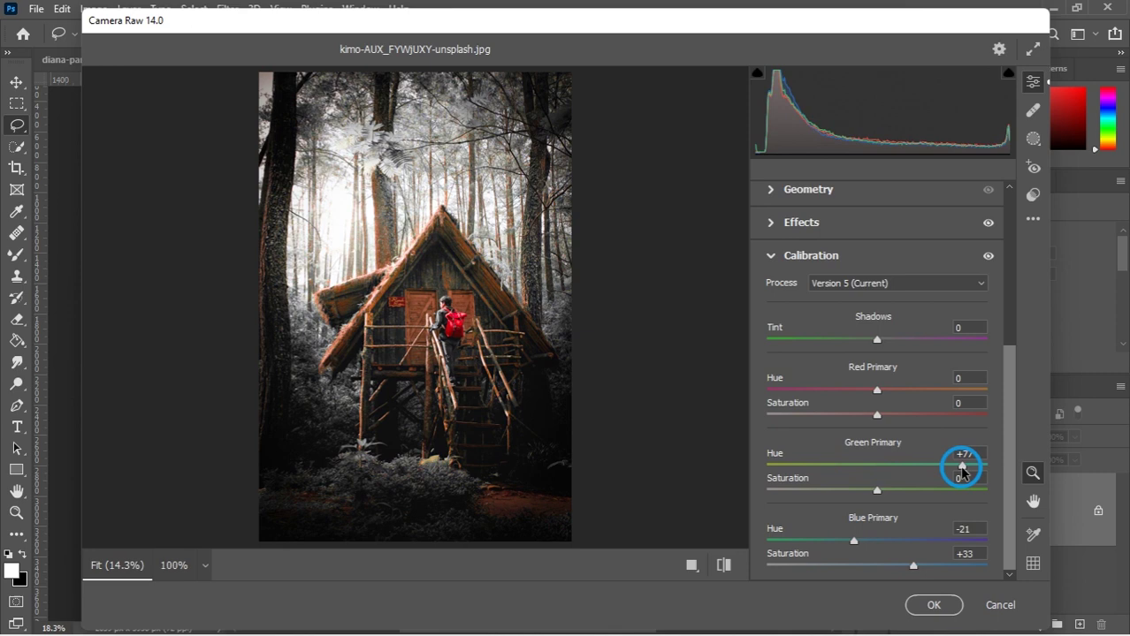
{"action": "left_click", "coordinate": [951, 489]}
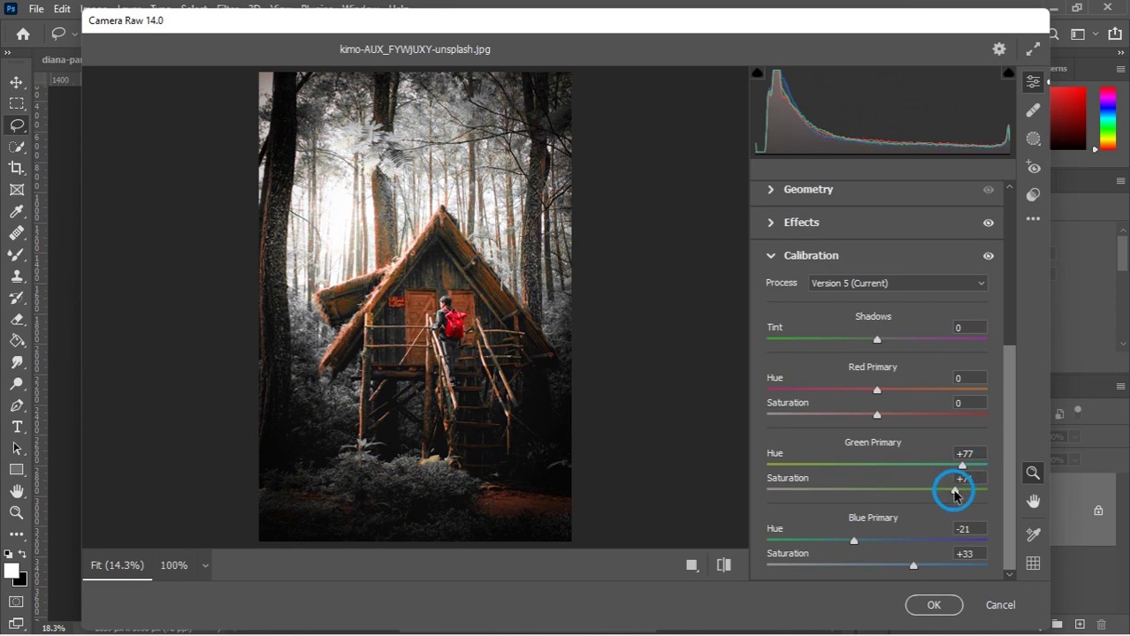
{"action": "left_click", "coordinate": [986, 491]}
{"action": "left_click_drag", "start_coordinate": [985, 493], "coordinate": [966, 504]}
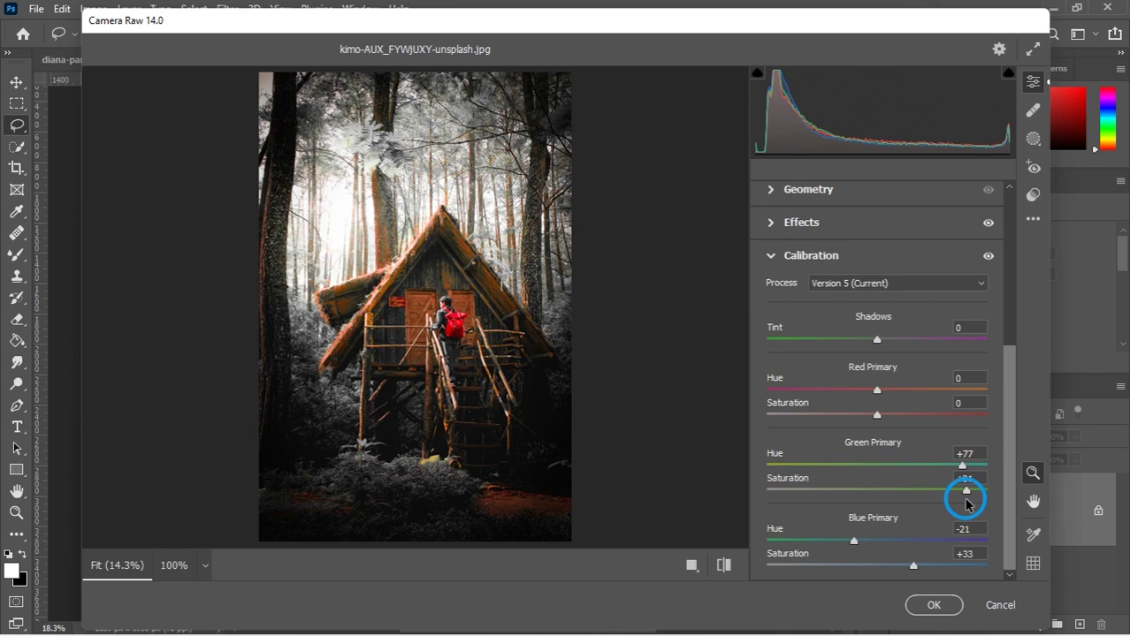
{"action": "left_click_drag", "start_coordinate": [883, 387], "coordinate": [939, 409]}
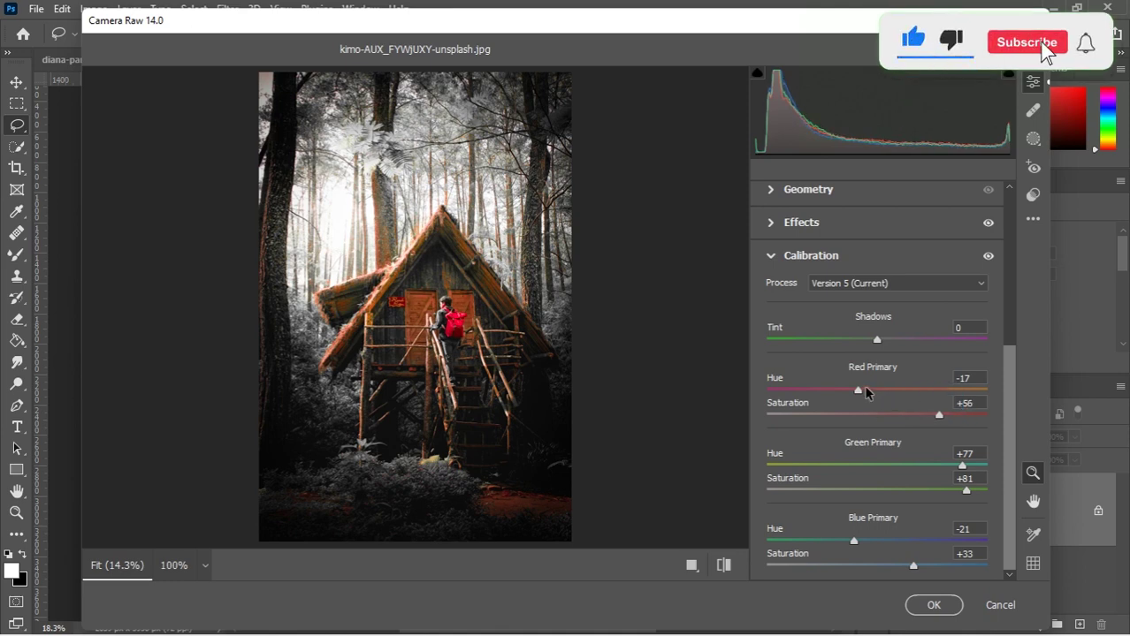
{"action": "mouse_move", "coordinate": [863, 390]}
{"action": "left_mouse_down"}
{"action": "mouse_move", "coordinate": [890, 385]}
{"action": "mouse_move", "coordinate": [861, 389]}
{"action": "left_mouse_up"}
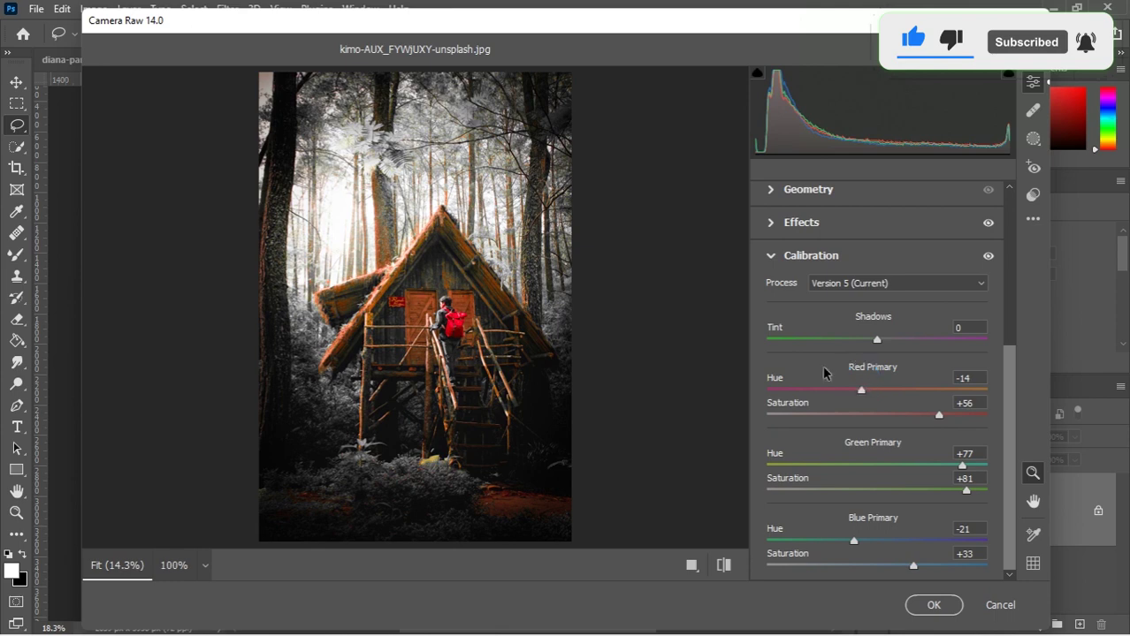
Step: Compare the cabin photo with and without the grading, and apply the Camera Raw adjustments
{"action": "left_click", "coordinate": [722, 567]}
{"action": "left_click", "coordinate": [722, 567]}
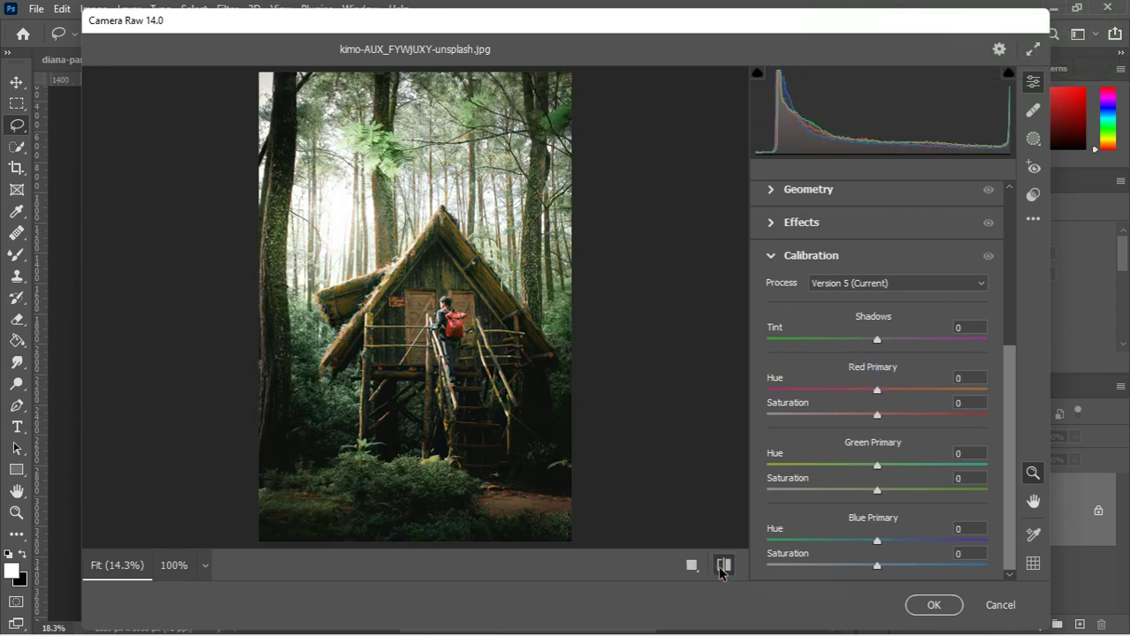
{"action": "left_click", "coordinate": [722, 567]}
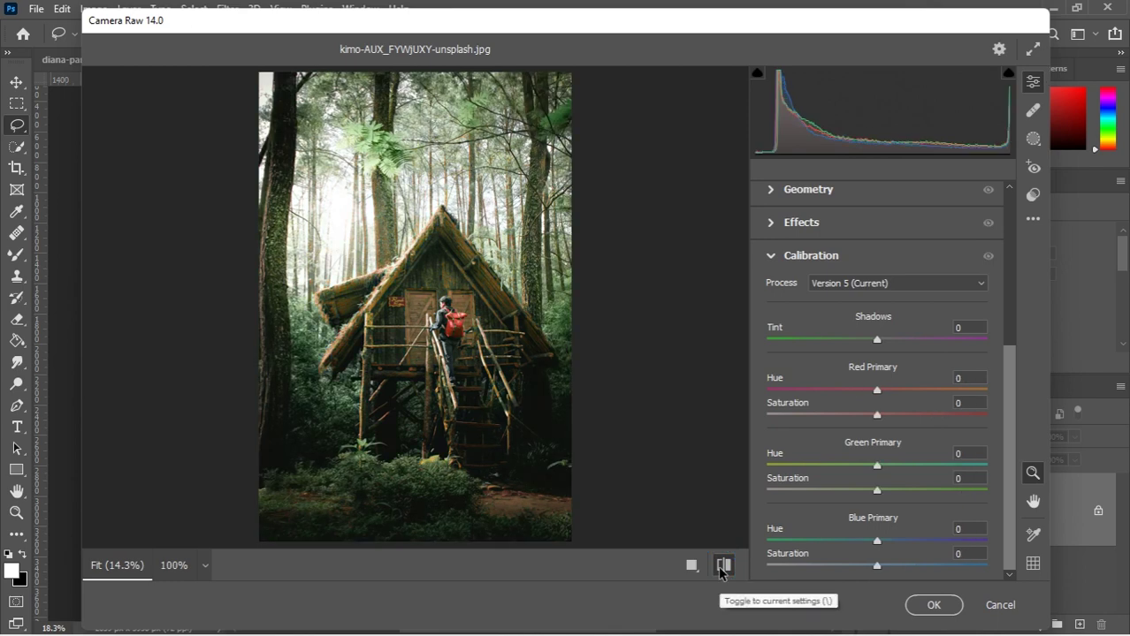
{"action": "left_click", "coordinate": [722, 568]}
{"action": "left_click", "coordinate": [722, 567]}
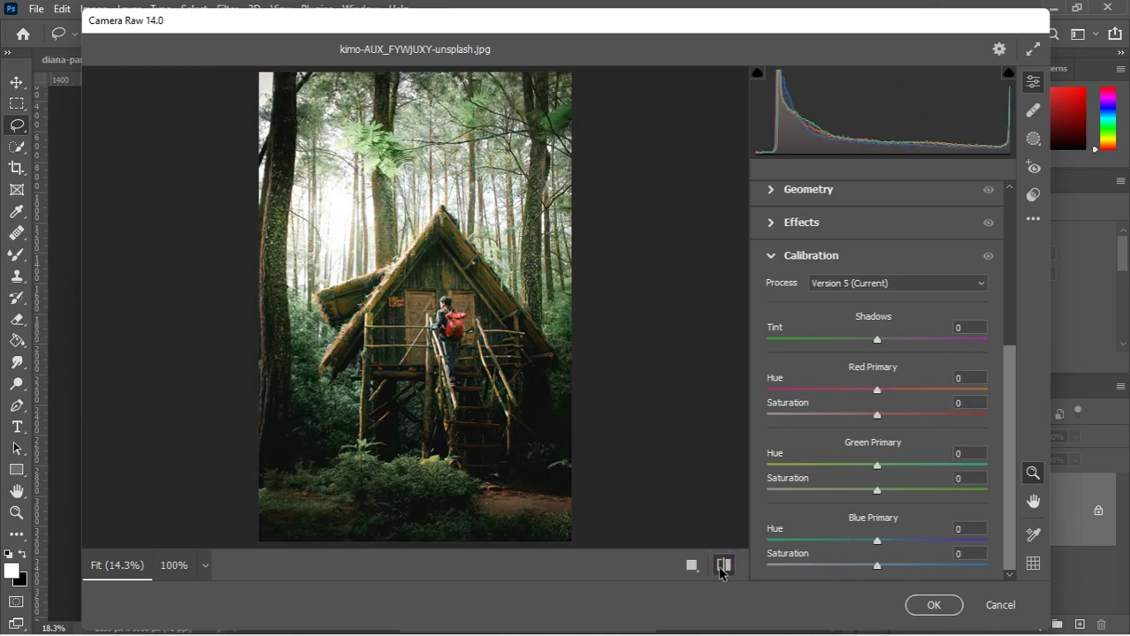
{"action": "left_click", "coordinate": [724, 566]}
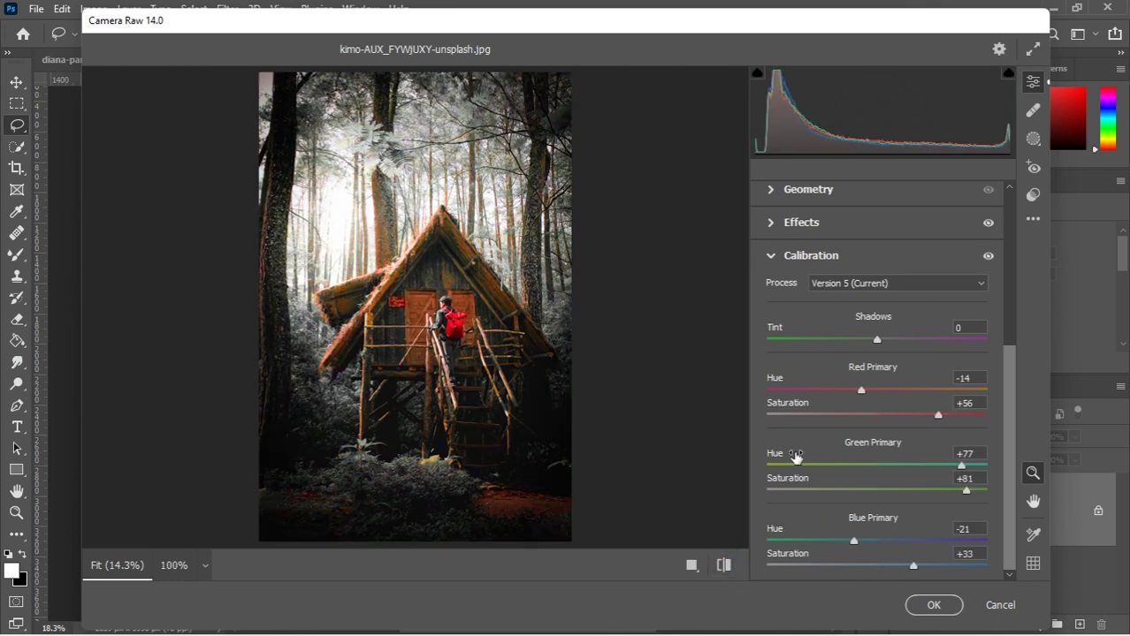
{"action": "left_click", "coordinate": [769, 255]}
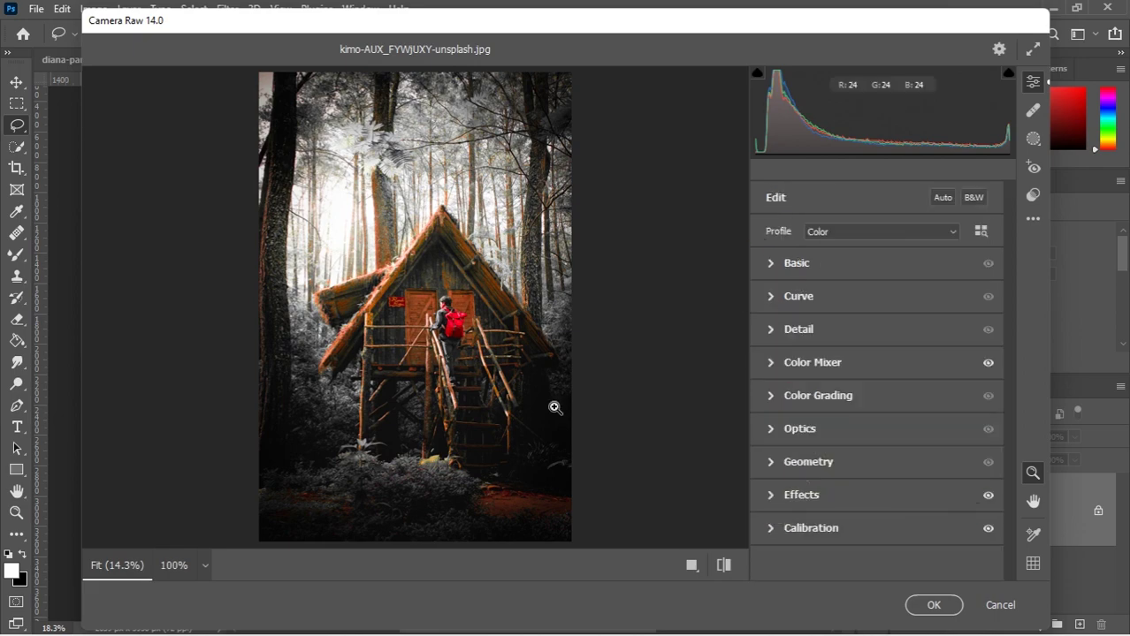
{"action": "left_click", "coordinate": [931, 605]}
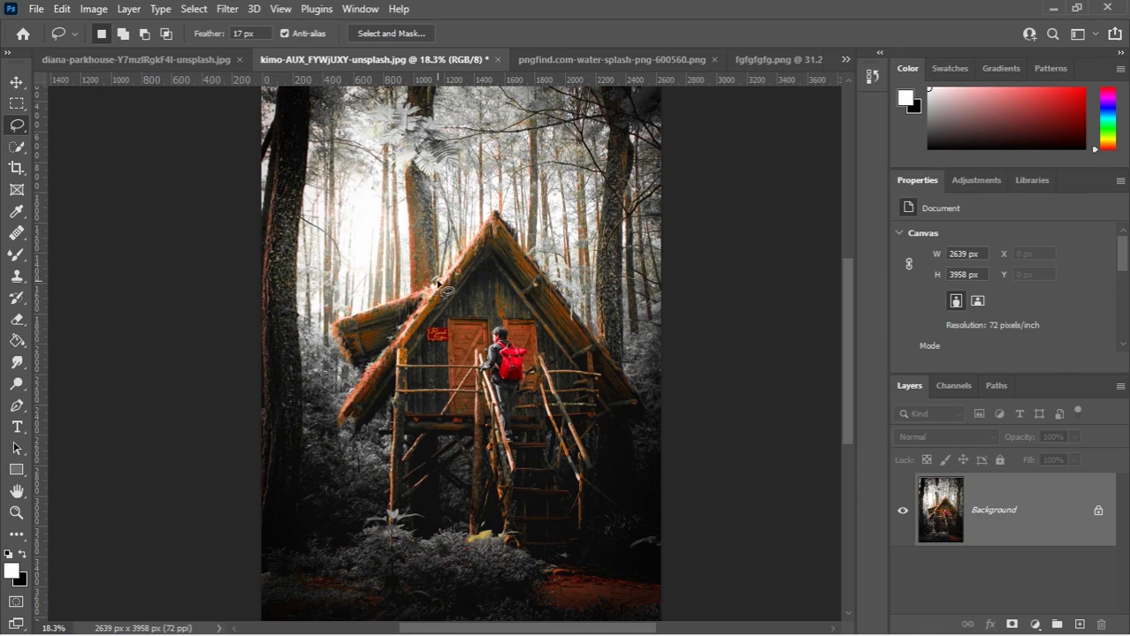
{"action": "scroll", "coordinate": [438, 283], "scroll_direction": "down", "scroll_amount": 4}
{"action": "scroll", "coordinate": [420, 500], "scroll_direction": "up", "scroll_amount": 2}
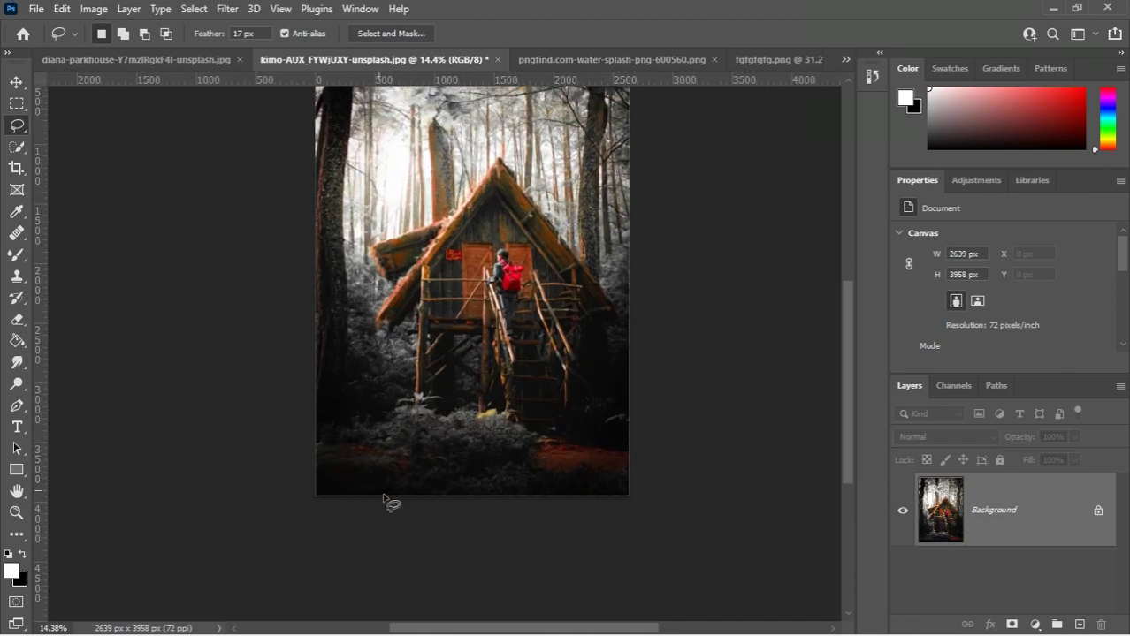
{"action": "scroll", "coordinate": [407, 487], "scroll_direction": "up", "scroll_amount": 2}
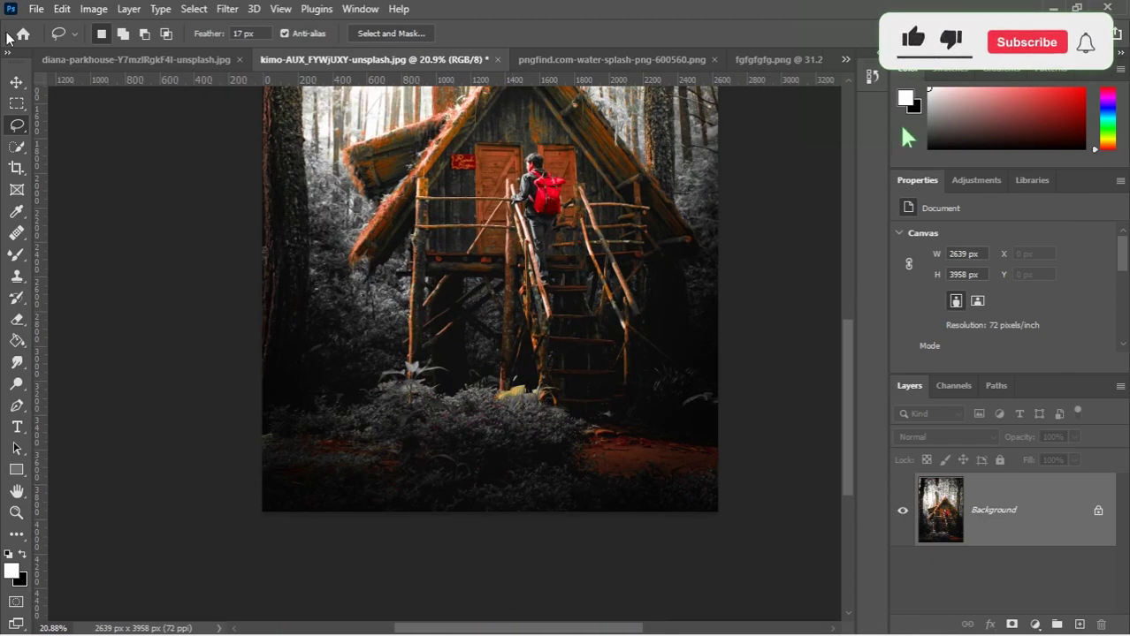
Step: Select the deer in diana-parkhouse-Y7mzlRgkF4I-unsplash.jpg by framing the whole animal with the Object Selection tool
{"action": "left_click", "coordinate": [212, 60]}
{"action": "scroll", "coordinate": [348, 187], "scroll_direction": "down", "scroll_amount": 3}
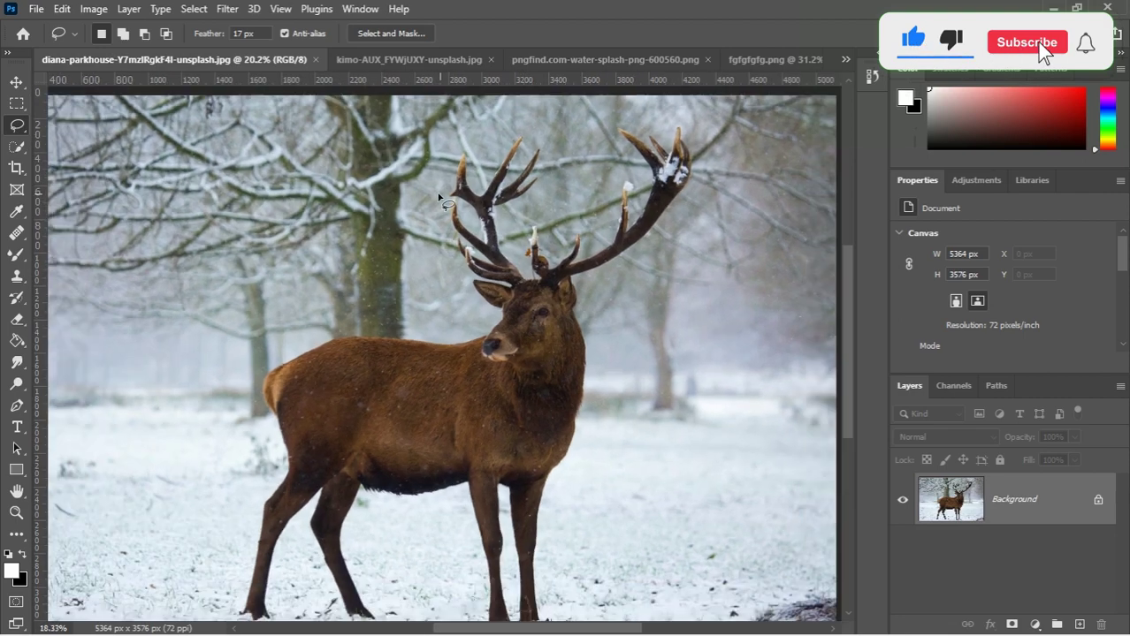
{"action": "left_click", "coordinate": [16, 168]}
{"action": "left_click", "coordinate": [16, 124]}
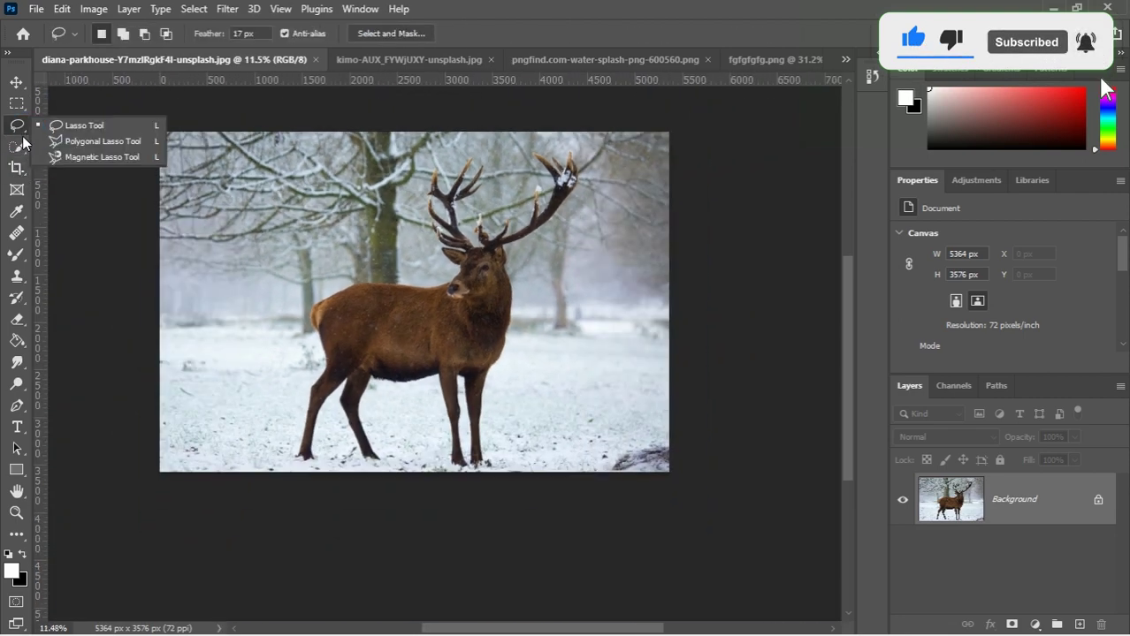
{"action": "left_click", "coordinate": [16, 145]}
{"action": "left_click", "coordinate": [89, 146]}
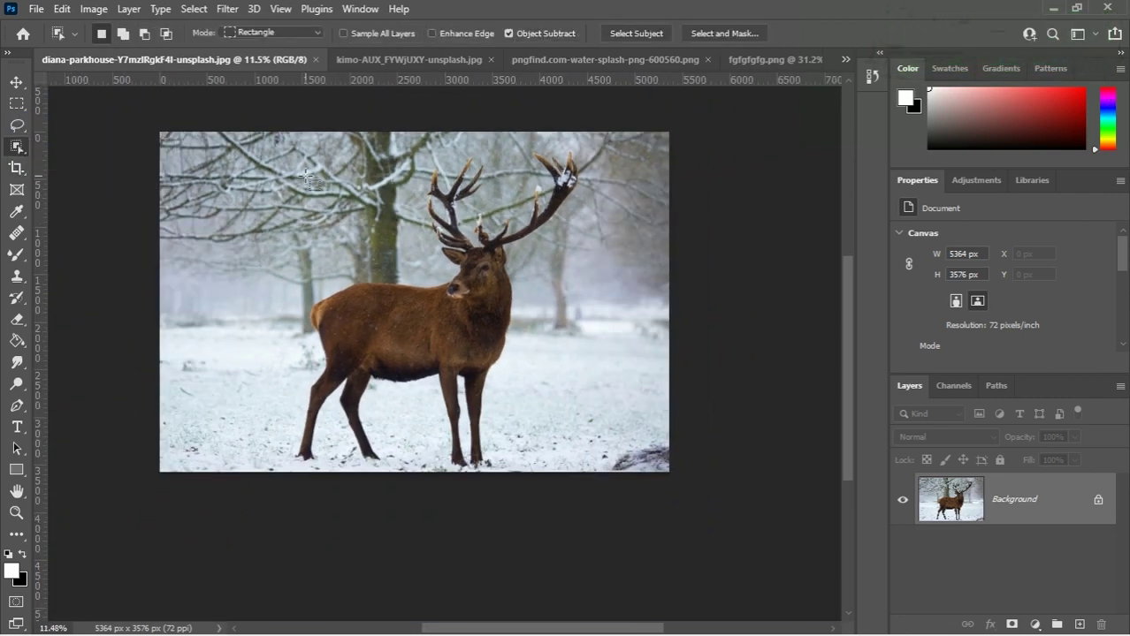
{"action": "left_click_drag", "start_coordinate": [290, 155], "coordinate": [579, 475]}
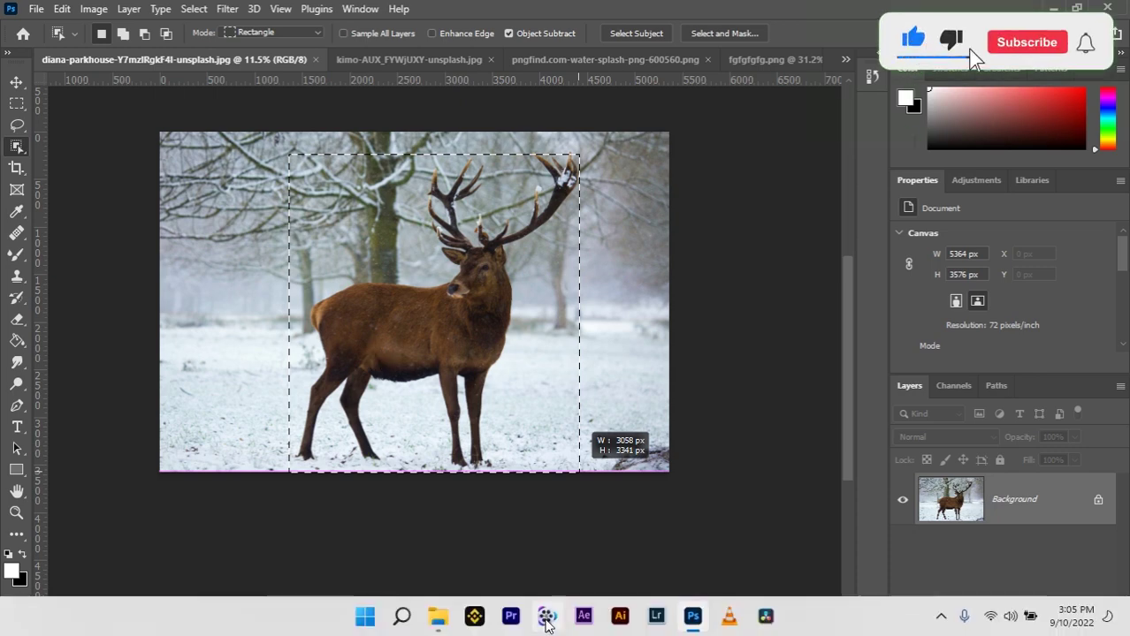
{"action": "left_click", "coordinate": [546, 617]}
{"action": "left_click", "coordinate": [547, 617]}
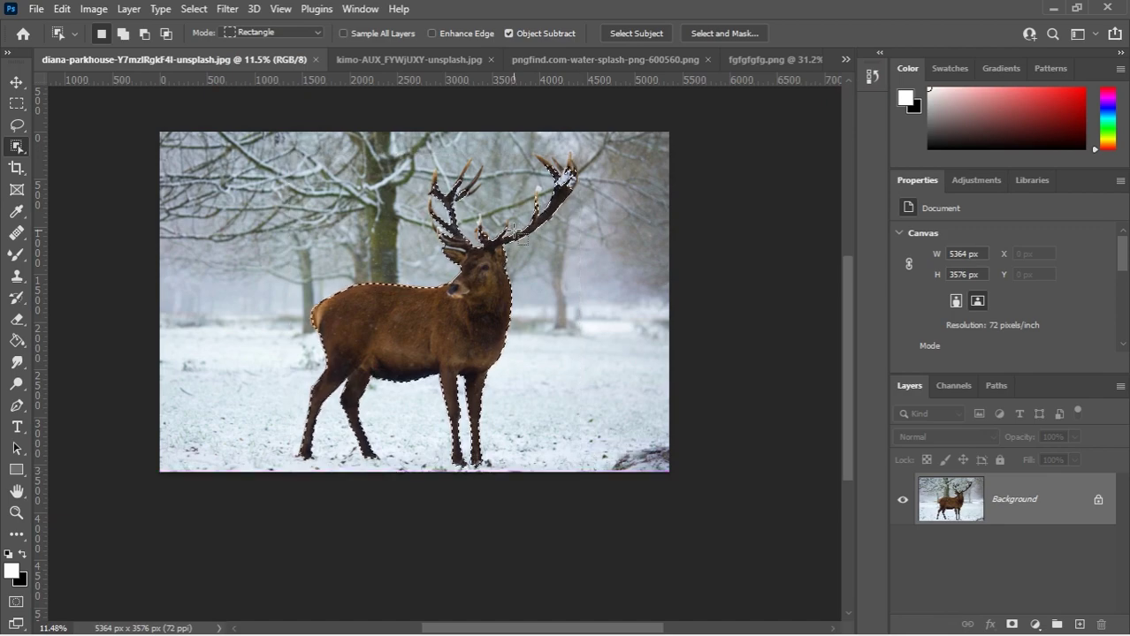
Step: Switch to the Lasso tool and set its feather to 0 px for refining the antler selection
{"action": "scroll", "coordinate": [476, 159], "scroll_direction": "up", "scroll_amount": 2}
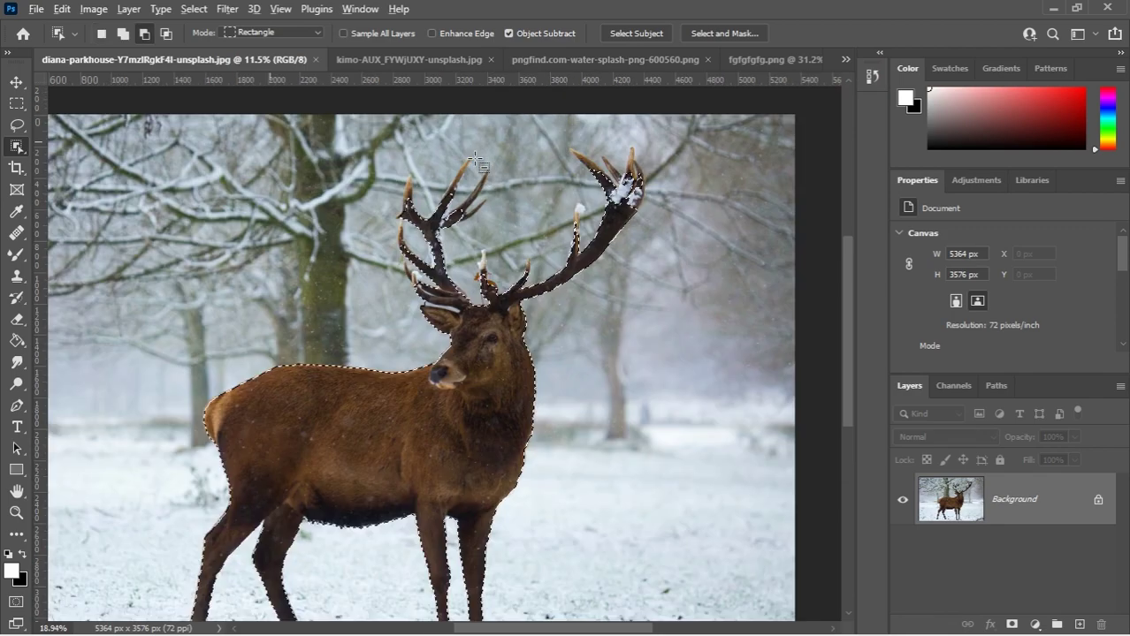
{"action": "scroll", "coordinate": [476, 159], "scroll_direction": "up", "scroll_amount": 3}
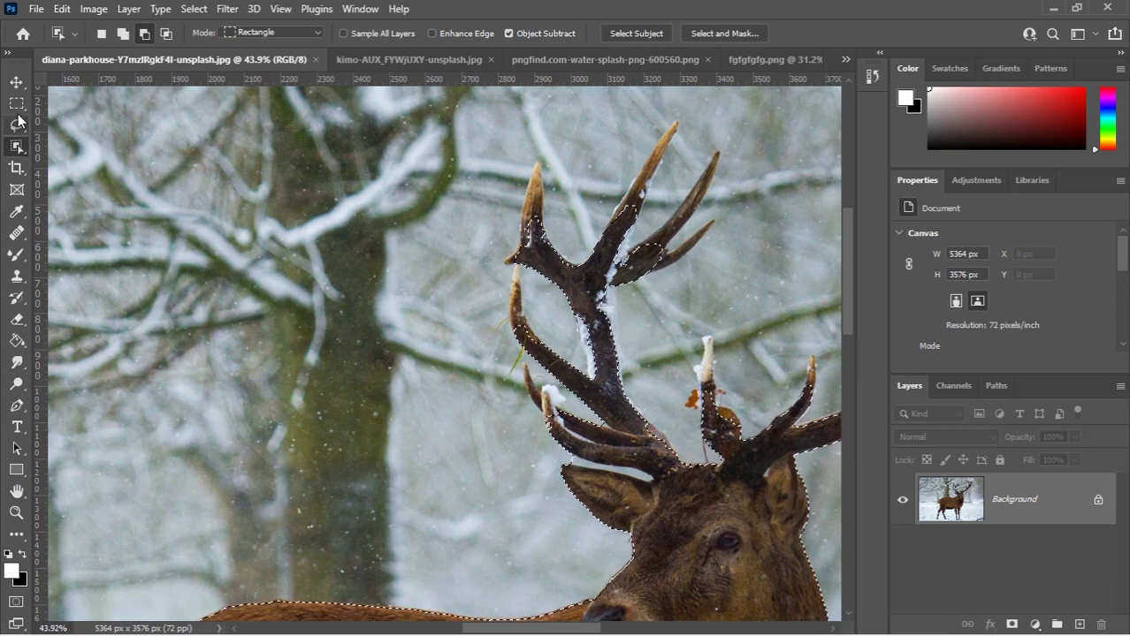
{"action": "right_click", "coordinate": [18, 123]}
{"action": "left_click", "coordinate": [60, 130]}
{"action": "scroll", "coordinate": [276, 97], "scroll_direction": "up", "scroll_amount": 1}
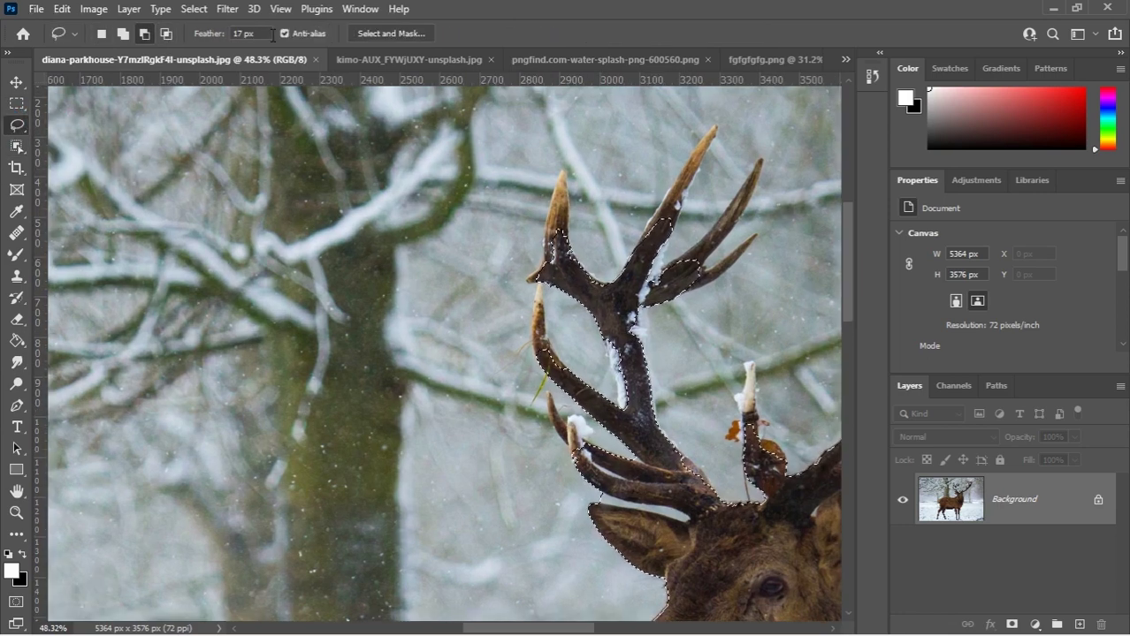
{"action": "left_click", "coordinate": [209, 33]}
{"action": "type", "text": "0"}
{"action": "key", "text": "Return"}
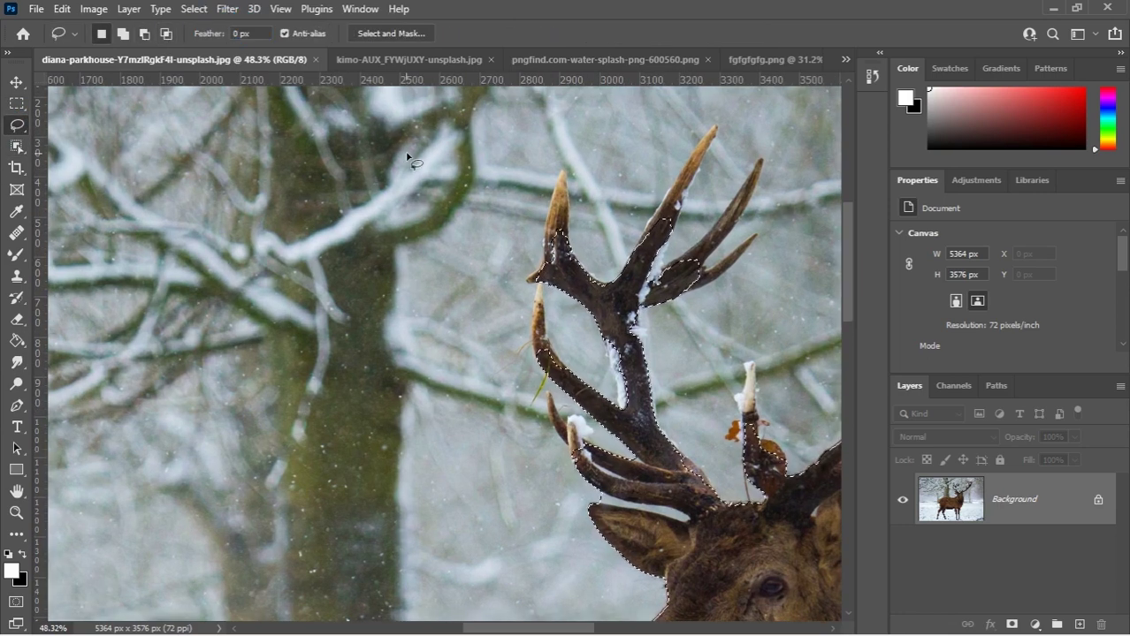
Step: Refine the selection along the left-hand antler with the Lasso, adding its missing tine tips and trimming off excess background
{"action": "scroll", "coordinate": [509, 289], "scroll_direction": "up", "scroll_amount": 3}
{"action": "mouse_move", "coordinate": [547, 387]}
{"action": "left_mouse_down"}
{"action": "mouse_move", "coordinate": [540, 350]}
{"action": "mouse_move", "coordinate": [565, 353]}
{"action": "mouse_move", "coordinate": [562, 386]}
{"action": "left_mouse_up"}
{"action": "left_click", "coordinate": [121, 32]}
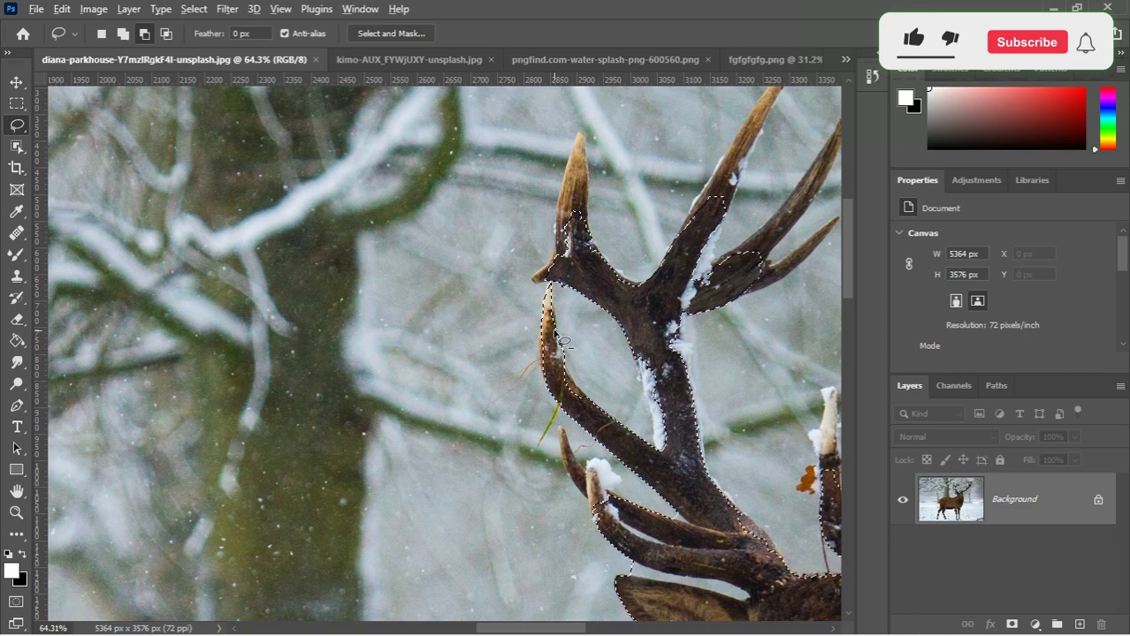
{"action": "left_click_drag", "start_coordinate": [554, 334], "coordinate": [570, 381]}
{"action": "mouse_move", "coordinate": [554, 291]}
{"action": "left_mouse_down"}
{"action": "mouse_move", "coordinate": [510, 375]}
{"action": "mouse_move", "coordinate": [512, 295]}
{"action": "mouse_move", "coordinate": [548, 300]}
{"action": "mouse_move", "coordinate": [541, 320]}
{"action": "left_mouse_up"}
{"action": "mouse_move", "coordinate": [646, 297]}
{"action": "left_mouse_down"}
{"action": "mouse_move", "coordinate": [566, 314]}
{"action": "mouse_move", "coordinate": [644, 194]}
{"action": "mouse_move", "coordinate": [601, 311]}
{"action": "left_mouse_up"}
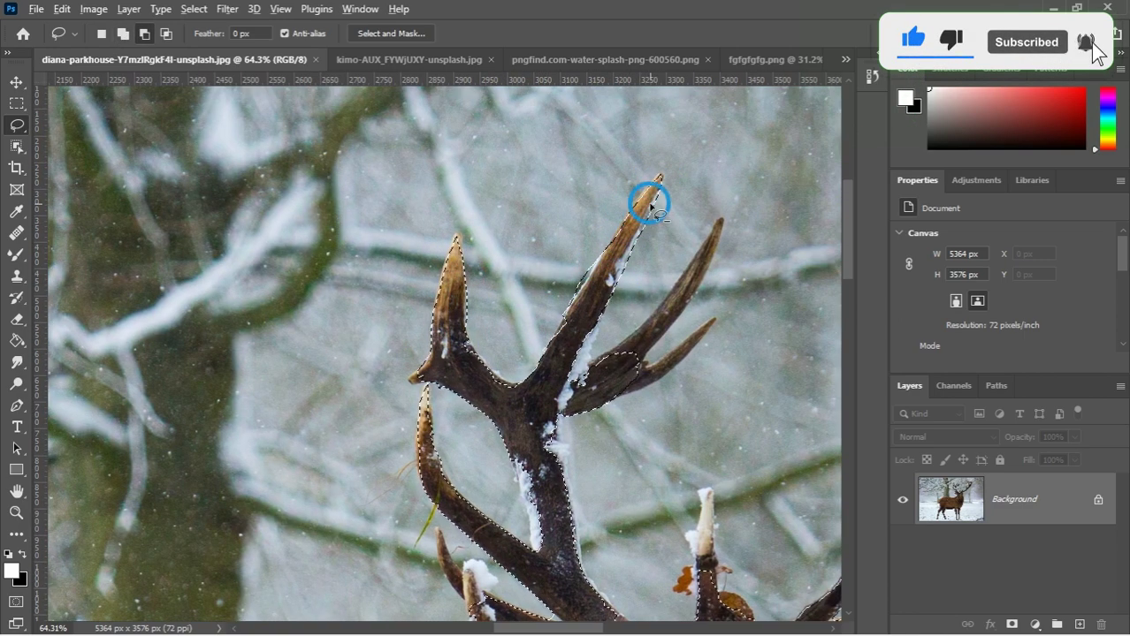
{"action": "left_click_drag", "start_coordinate": [650, 204], "coordinate": [608, 358]}
{"action": "mouse_move", "coordinate": [694, 255]}
{"action": "left_mouse_down"}
{"action": "mouse_move", "coordinate": [669, 330]}
{"action": "mouse_move", "coordinate": [644, 362]}
{"action": "mouse_move", "coordinate": [581, 259]}
{"action": "left_mouse_up"}
{"action": "left_click_drag", "start_coordinate": [548, 356], "coordinate": [617, 313]}
{"action": "left_click_drag", "start_coordinate": [503, 396], "coordinate": [484, 385]}
{"action": "left_click_drag", "start_coordinate": [493, 391], "coordinate": [503, 193]}
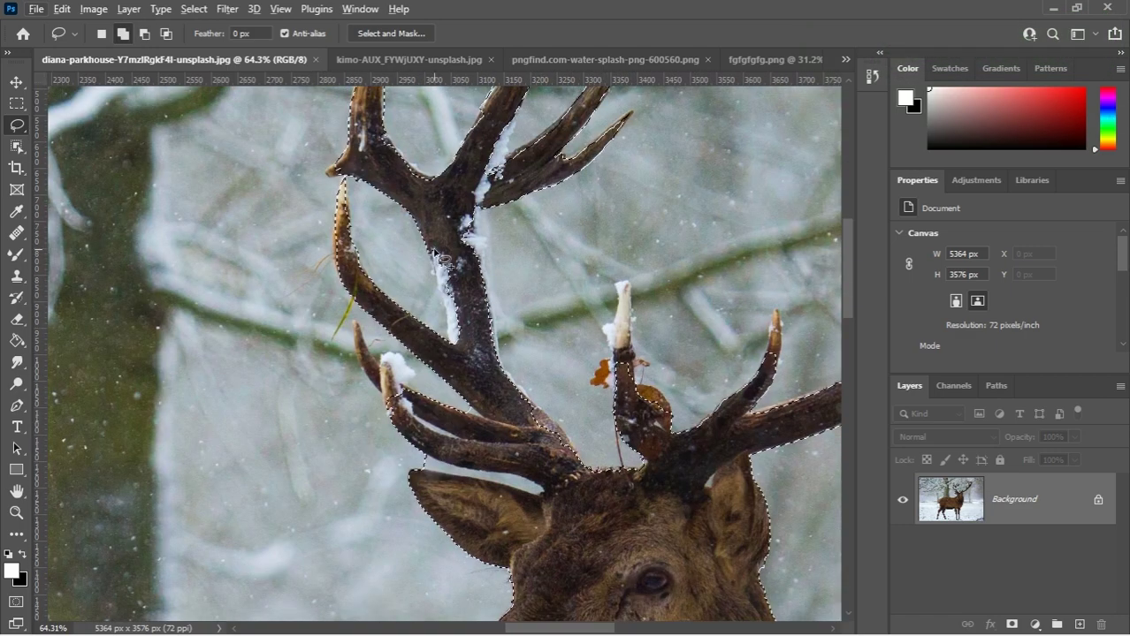
Step: Add the snow-capped tine above the forehead and the missing crown tips of the right-hand antler to the selection with the Lasso
{"action": "left_click_drag", "start_coordinate": [612, 358], "coordinate": [464, 408]}
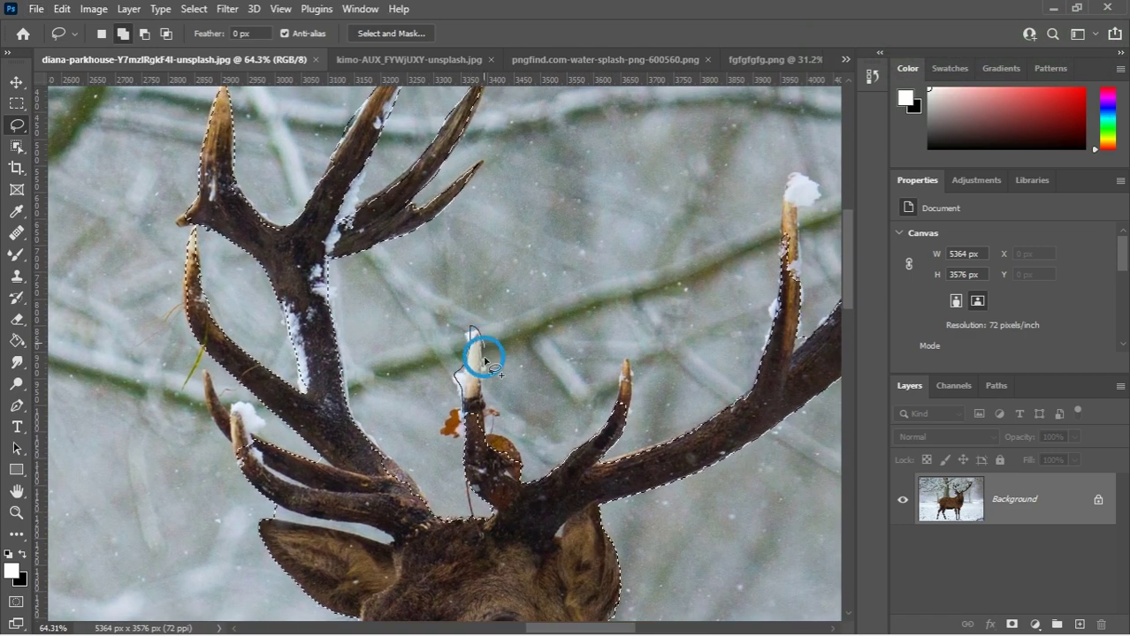
{"action": "mouse_move", "coordinate": [483, 360]}
{"action": "left_mouse_down"}
{"action": "mouse_move", "coordinate": [527, 398]}
{"action": "mouse_move", "coordinate": [594, 248]}
{"action": "mouse_move", "coordinate": [594, 328]}
{"action": "mouse_move", "coordinate": [454, 305]}
{"action": "mouse_move", "coordinate": [444, 268]}
{"action": "mouse_move", "coordinate": [551, 347]}
{"action": "left_mouse_up"}
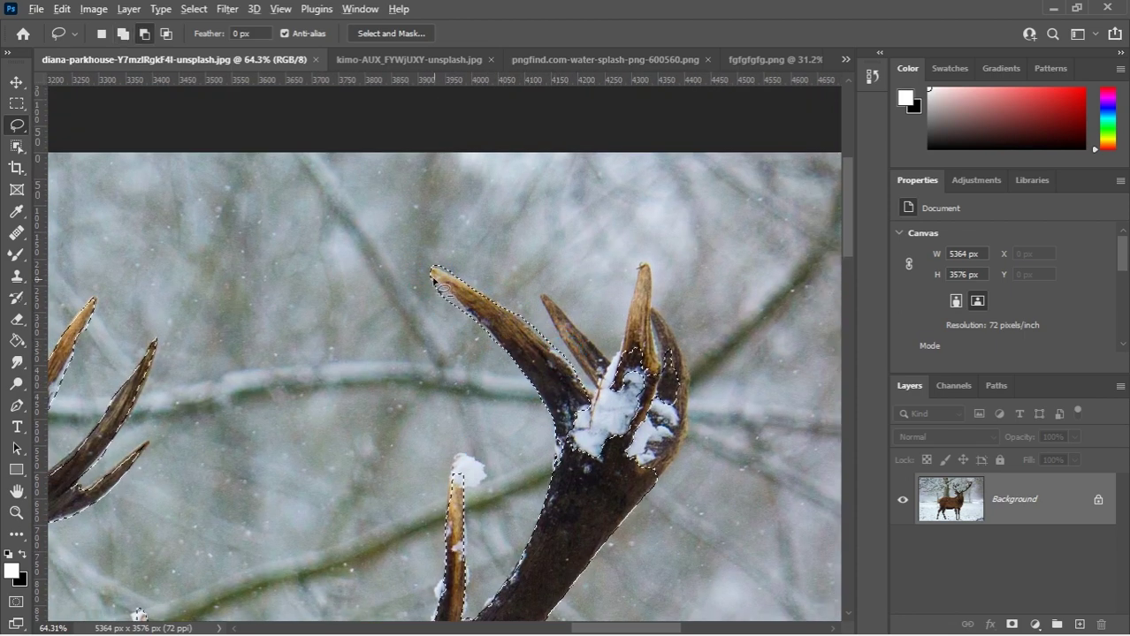
{"action": "mouse_move", "coordinate": [581, 386]}
{"action": "left_mouse_down"}
{"action": "mouse_move", "coordinate": [570, 450]}
{"action": "mouse_move", "coordinate": [557, 331]}
{"action": "mouse_move", "coordinate": [641, 459]}
{"action": "mouse_move", "coordinate": [582, 333]}
{"action": "mouse_move", "coordinate": [564, 351]}
{"action": "mouse_move", "coordinate": [544, 296]}
{"action": "mouse_move", "coordinate": [570, 345]}
{"action": "mouse_move", "coordinate": [642, 265]}
{"action": "mouse_move", "coordinate": [660, 391]}
{"action": "mouse_move", "coordinate": [638, 278]}
{"action": "mouse_move", "coordinate": [681, 408]}
{"action": "mouse_move", "coordinate": [656, 479]}
{"action": "mouse_move", "coordinate": [669, 313]}
{"action": "left_mouse_up"}
{"action": "scroll", "coordinate": [600, 316], "scroll_direction": "down", "scroll_amount": 4}
{"action": "left_click_drag", "start_coordinate": [600, 315], "coordinate": [629, 201]}
{"action": "scroll", "coordinate": [541, 389], "scroll_direction": "up", "scroll_amount": 6}
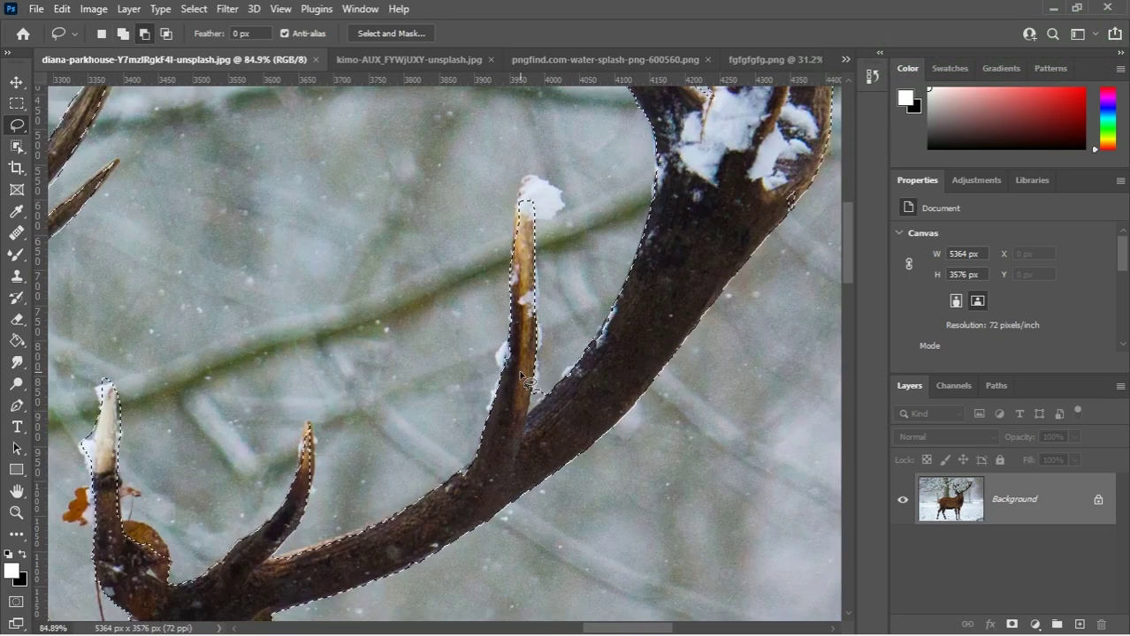
Step: Refine the Lasso selection around the right-hand antler's upright tine and go over the rest of the deer's outline
{"action": "left_click_drag", "start_coordinate": [535, 380], "coordinate": [549, 393]}
{"action": "scroll", "coordinate": [549, 394], "scroll_direction": "down", "scroll_amount": 4}
{"action": "left_click_drag", "start_coordinate": [308, 525], "coordinate": [524, 381]}
{"action": "scroll", "coordinate": [334, 405], "scroll_direction": "up", "scroll_amount": 4}
{"action": "mouse_move", "coordinate": [355, 295]}
{"action": "left_mouse_down"}
{"action": "mouse_move", "coordinate": [450, 403]}
{"action": "mouse_move", "coordinate": [449, 423]}
{"action": "left_mouse_up"}
{"action": "mouse_move", "coordinate": [224, 408]}
{"action": "left_mouse_down"}
{"action": "mouse_move", "coordinate": [334, 437]}
{"action": "mouse_move", "coordinate": [267, 349]}
{"action": "mouse_move", "coordinate": [248, 257]}
{"action": "mouse_move", "coordinate": [293, 310]}
{"action": "mouse_move", "coordinate": [313, 379]}
{"action": "mouse_move", "coordinate": [381, 343]}
{"action": "mouse_move", "coordinate": [466, 388]}
{"action": "left_mouse_up"}
{"action": "scroll", "coordinate": [313, 354], "scroll_direction": "down", "scroll_amount": 8}
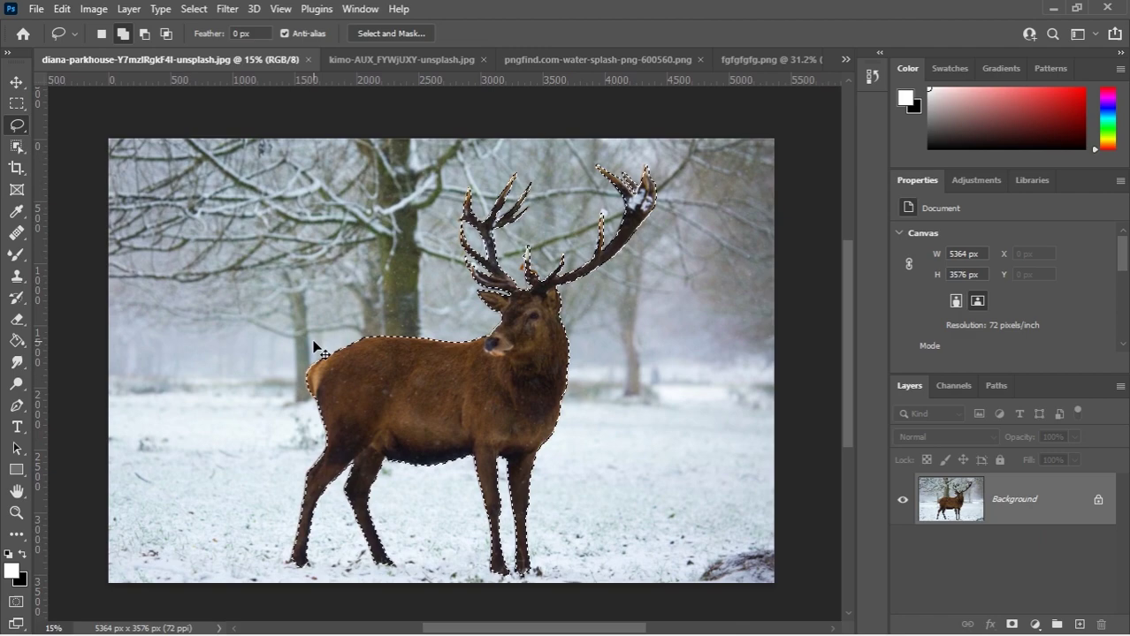
Step: Copy the selected deer onto a new layer and check the cut-out by toggling the Background layer's visibility
{"action": "key", "text": "ctrl+j"}
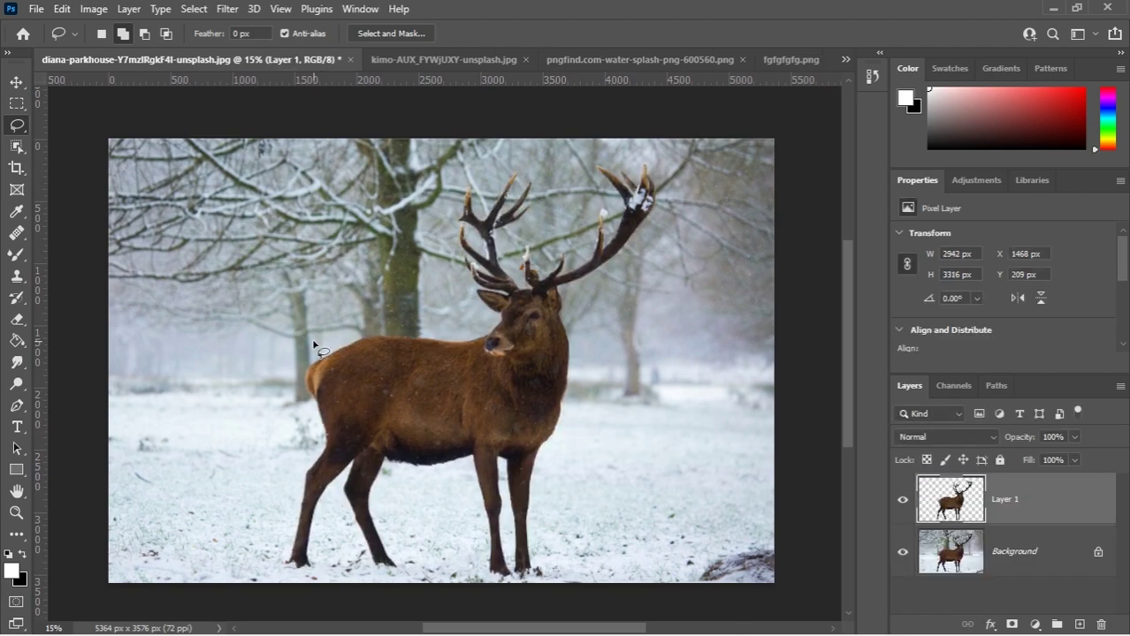
{"action": "left_click", "coordinate": [902, 553]}
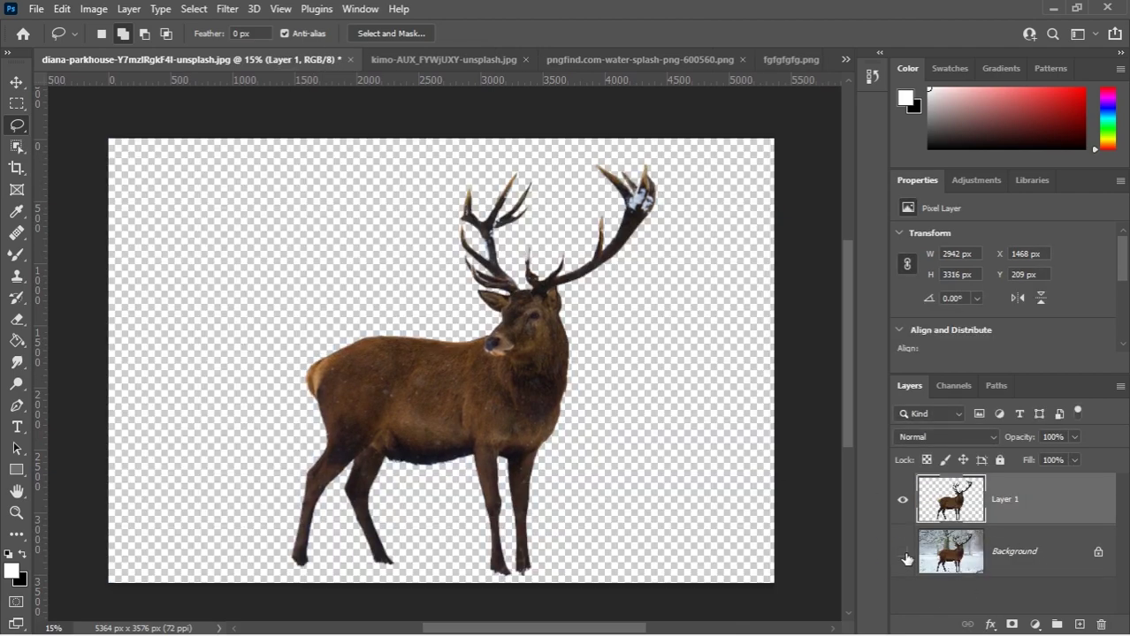
{"action": "left_click", "coordinate": [904, 554]}
{"action": "left_click", "coordinate": [904, 554]}
{"action": "left_click", "coordinate": [903, 555]}
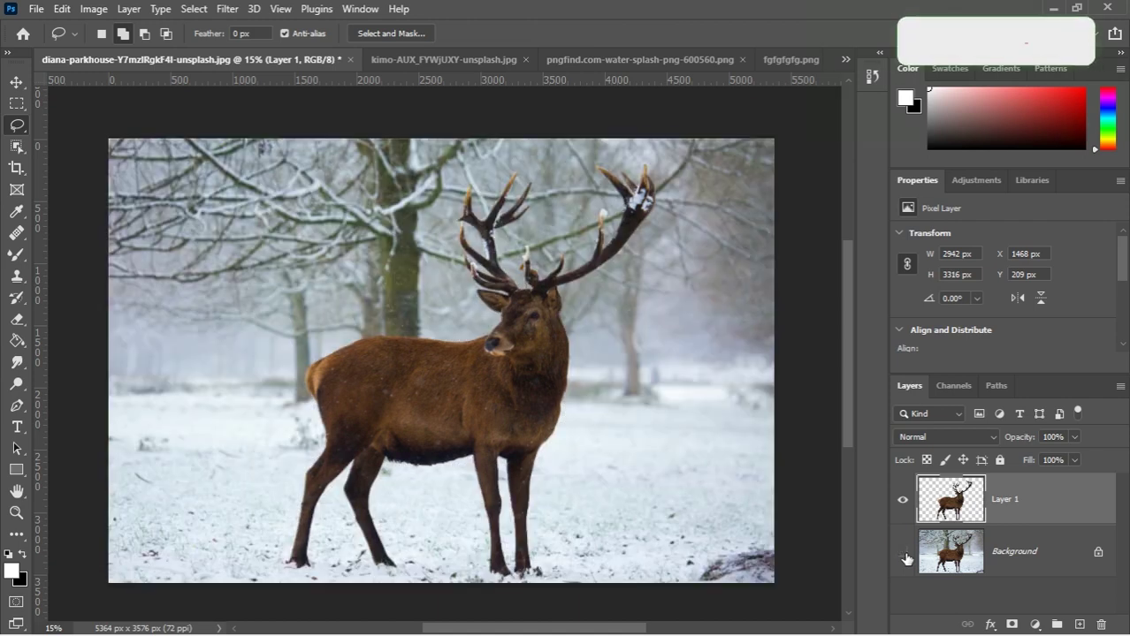
{"action": "left_click", "coordinate": [904, 554]}
{"action": "left_click", "coordinate": [903, 554]}
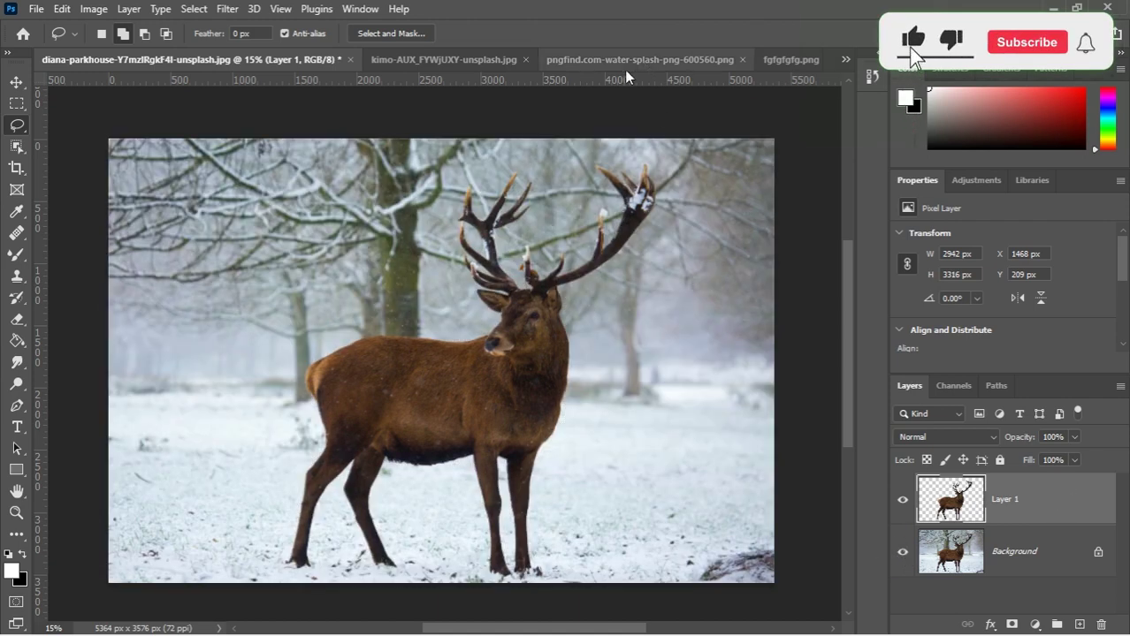
Step: Move the cut-out deer layer into kimo-AUX_FYWjUXY-unsplash.jpg using a floating window, and return to the cabin document with the deer photo docked again
{"action": "left_click_drag", "start_coordinate": [281, 60], "coordinate": [690, 91]}
{"action": "left_click", "coordinate": [15, 82]}
{"action": "left_click_drag", "start_coordinate": [688, 424], "coordinate": [259, 495]}
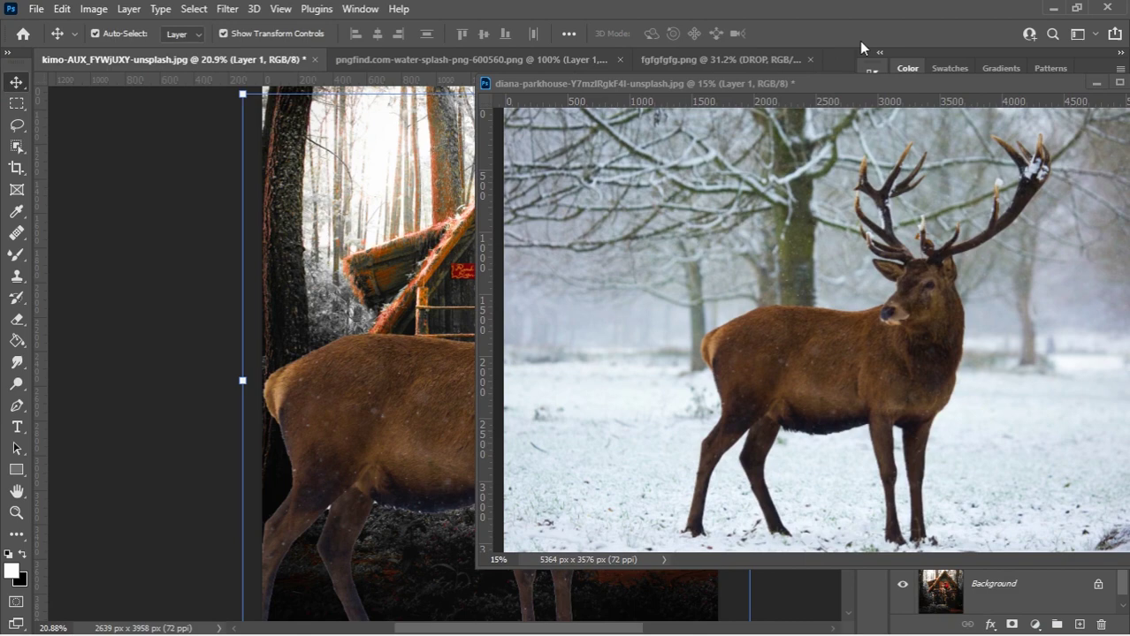
{"action": "left_click_drag", "start_coordinate": [817, 75], "coordinate": [308, 55]}
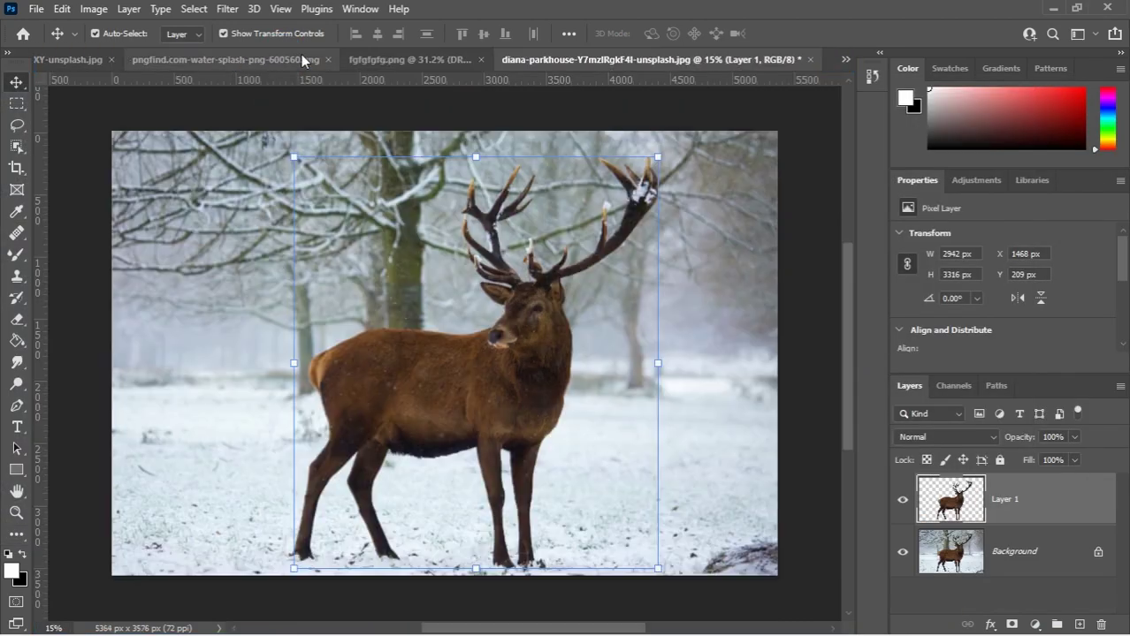
{"action": "left_click", "coordinate": [223, 62]}
{"action": "left_click", "coordinate": [70, 62]}
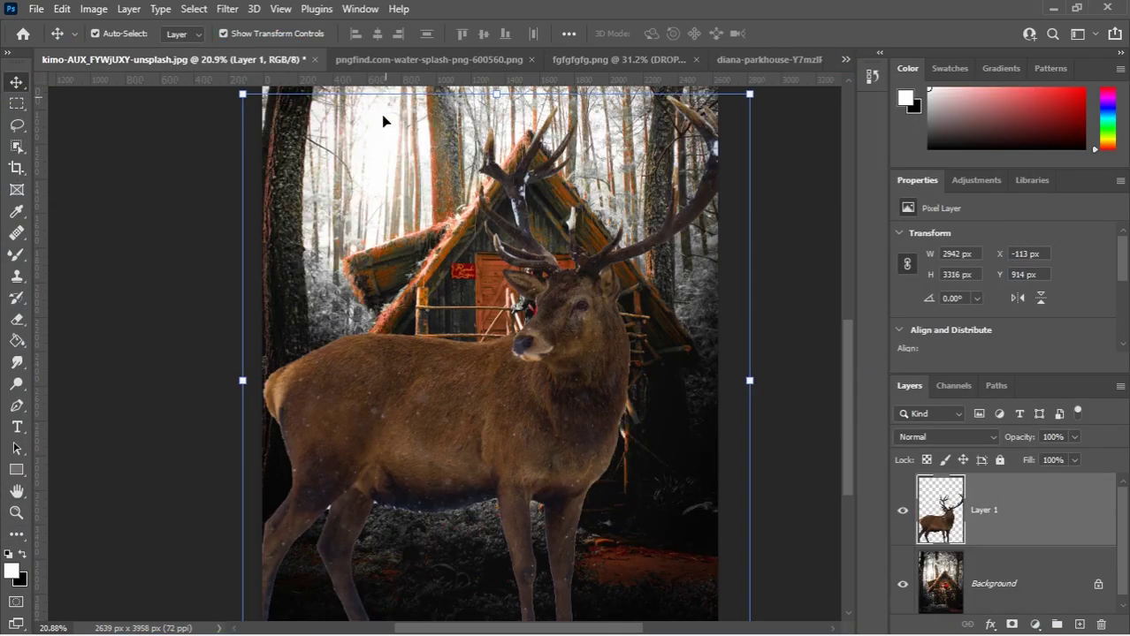
Step: Scale the deer proportionally to about 1408 × 1587 px and stand it on the ground to the left of the cabin's stairs
{"action": "scroll", "coordinate": [604, 221], "scroll_direction": "down", "scroll_amount": 4}
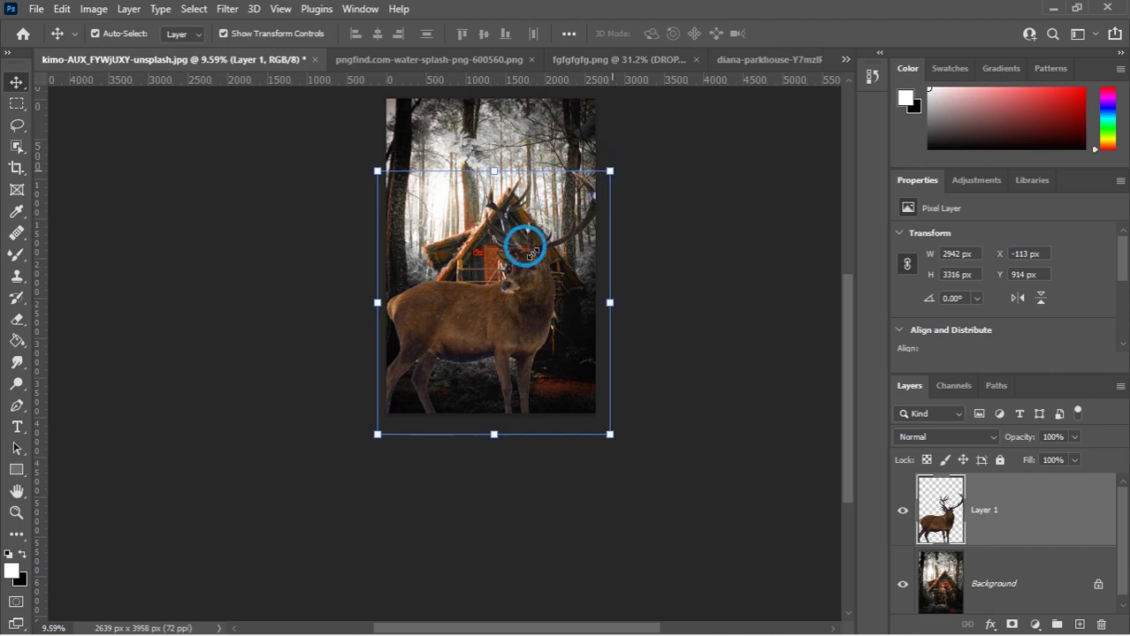
{"action": "left_click_drag", "start_coordinate": [533, 253], "coordinate": [502, 292]}
{"action": "scroll", "coordinate": [449, 298], "scroll_direction": "up", "scroll_amount": 4}
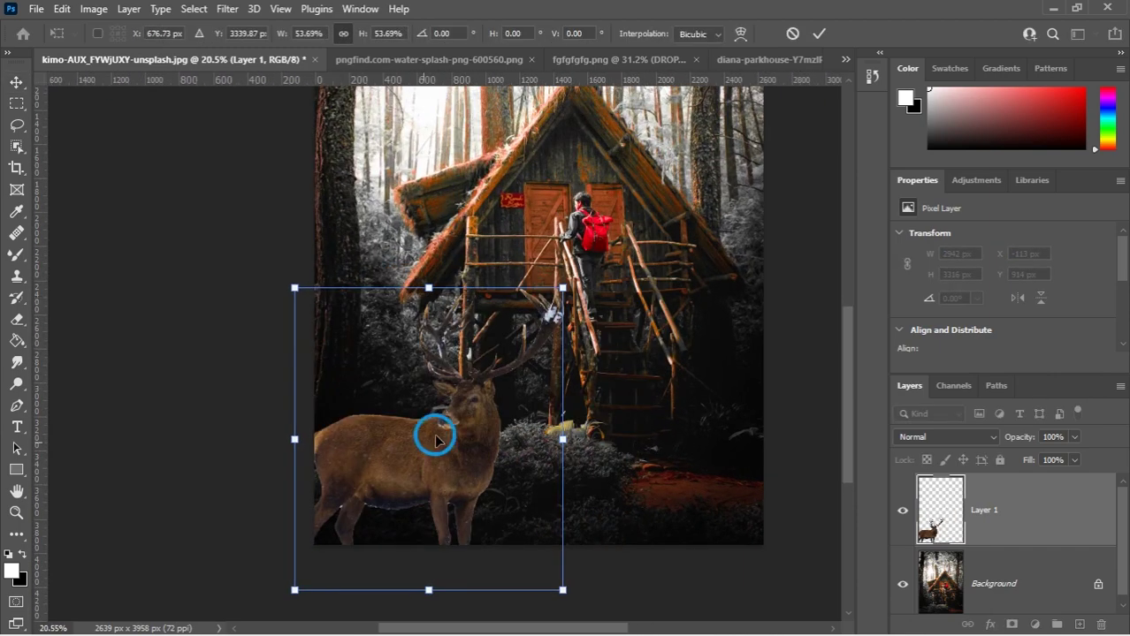
{"action": "left_click_drag", "start_coordinate": [435, 439], "coordinate": [495, 368]}
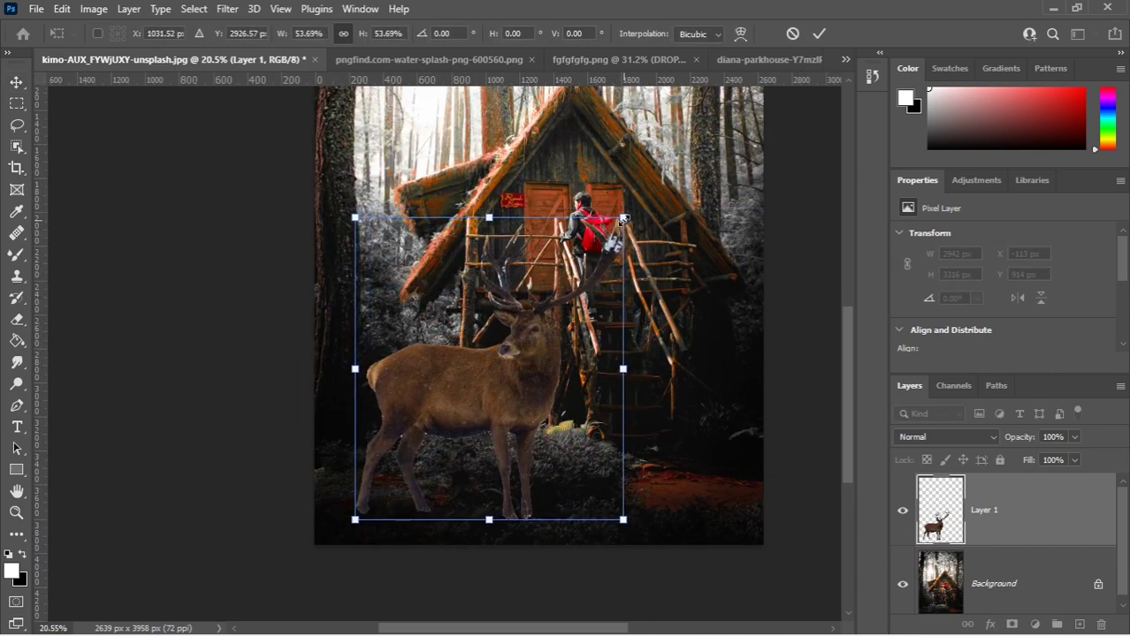
{"action": "left_click_drag", "start_coordinate": [623, 218], "coordinate": [595, 250]}
{"action": "mouse_move", "coordinate": [515, 416]}
{"action": "left_mouse_down"}
{"action": "mouse_move", "coordinate": [526, 404]}
{"action": "mouse_move", "coordinate": [507, 411]}
{"action": "mouse_move", "coordinate": [516, 409]}
{"action": "left_mouse_up"}
{"action": "key", "text": "Return"}
Step: Darken the deer with Levels: input black 26, midtones 1.13, input white about 227 and output white 195
{"action": "scroll", "coordinate": [573, 278], "scroll_direction": "up", "scroll_amount": 2}
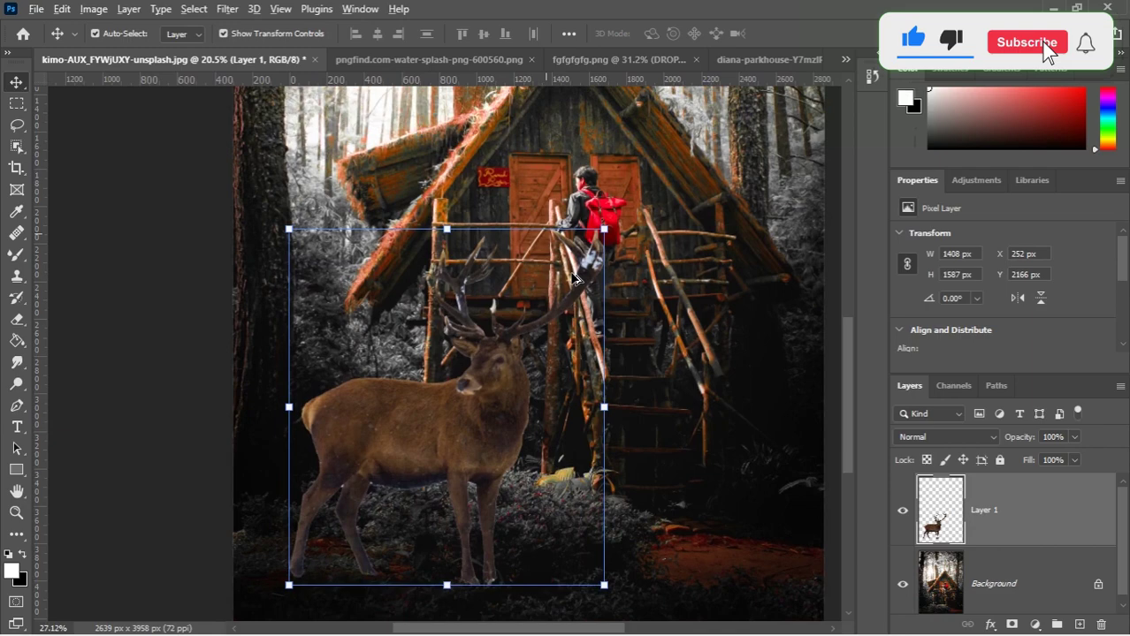
{"action": "scroll", "coordinate": [573, 279], "scroll_direction": "up", "scroll_amount": 1}
{"action": "scroll", "coordinate": [510, 318], "scroll_direction": "down", "scroll_amount": 2}
{"action": "key", "text": "ctrl"}
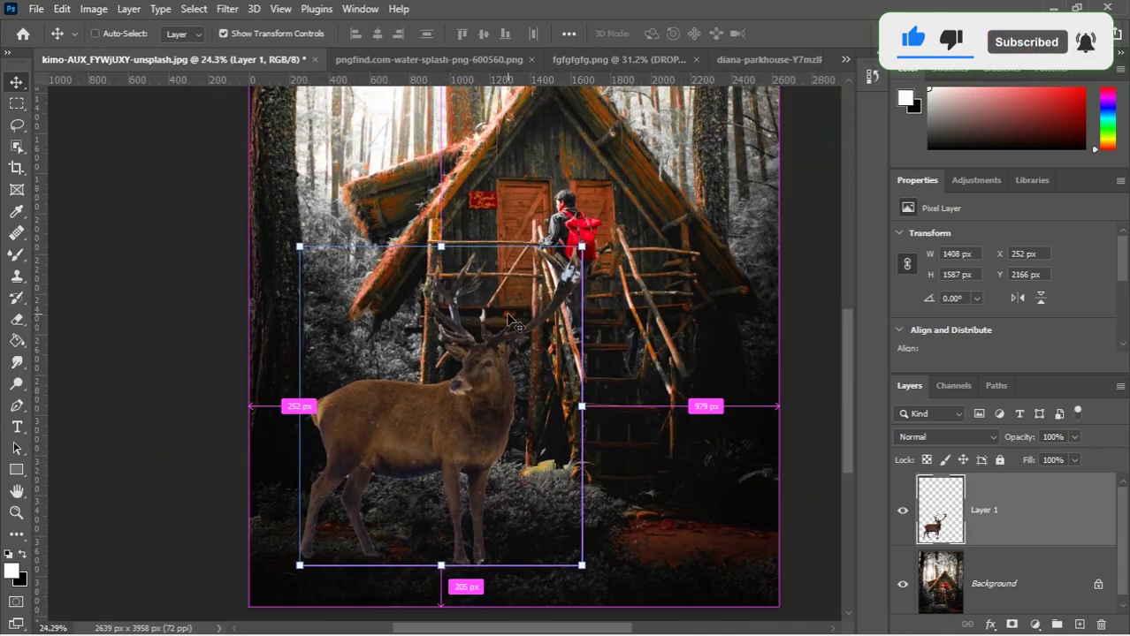
{"action": "key", "text": "ctrl+l"}
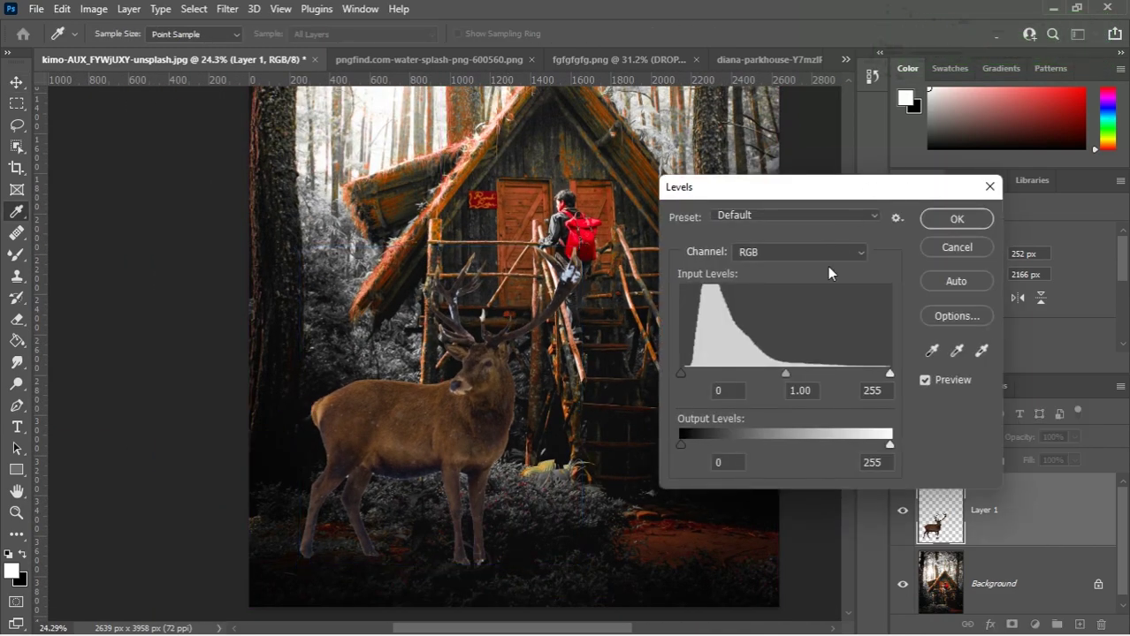
{"action": "left_click_drag", "start_coordinate": [680, 375], "coordinate": [712, 375]}
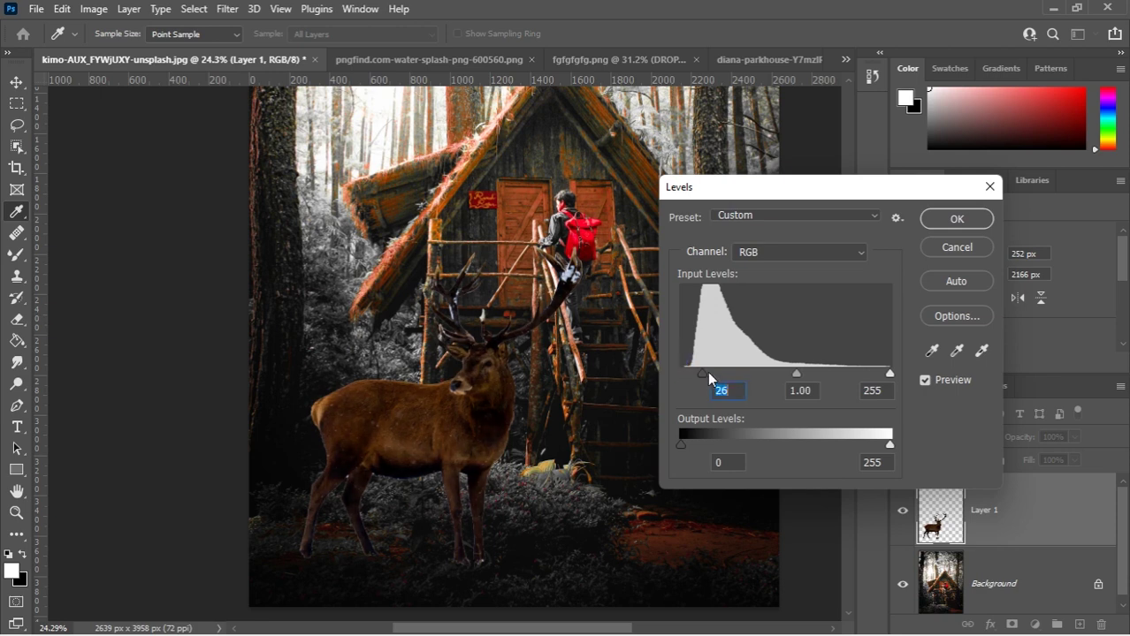
{"action": "left_click_drag", "start_coordinate": [889, 445], "coordinate": [834, 444]}
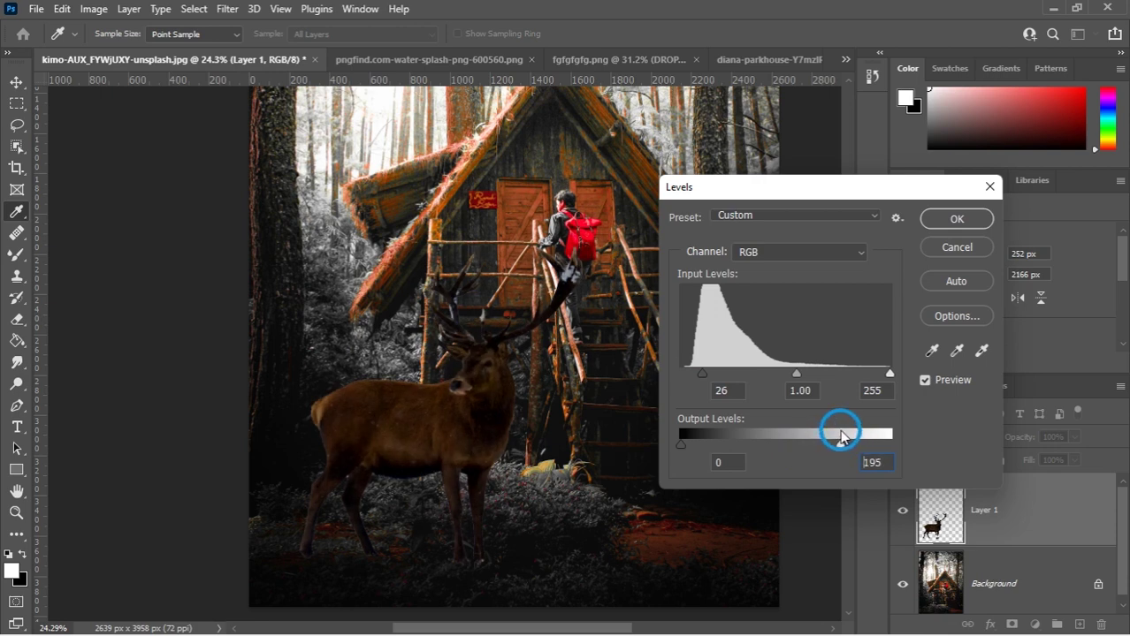
{"action": "left_click_drag", "start_coordinate": [794, 376], "coordinate": [789, 371]}
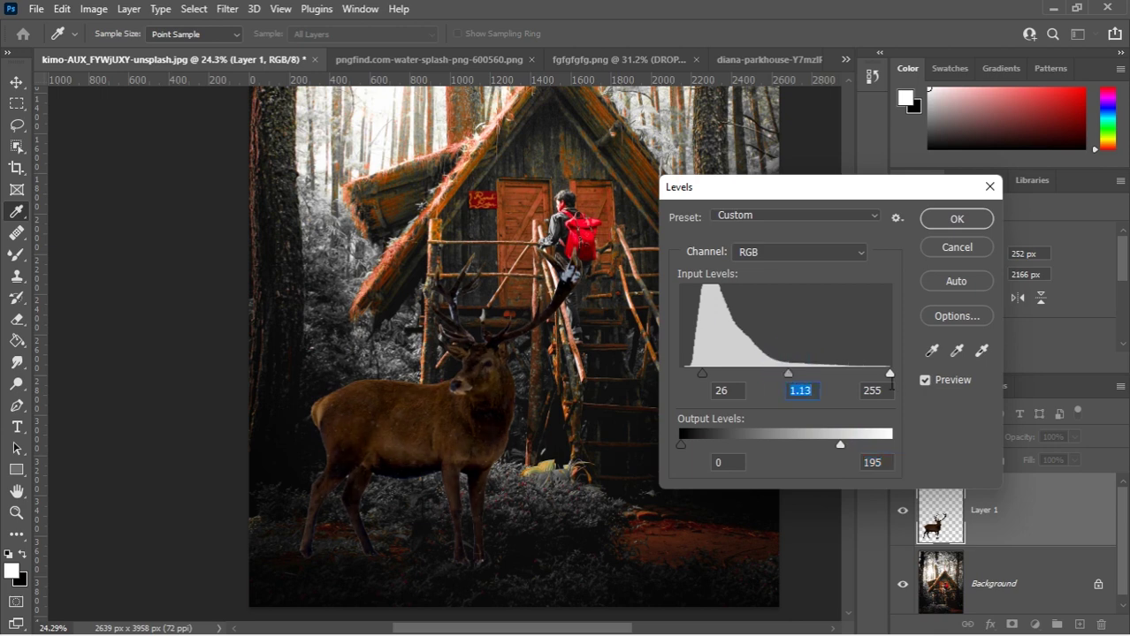
{"action": "left_click_drag", "start_coordinate": [875, 382], "coordinate": [864, 372]}
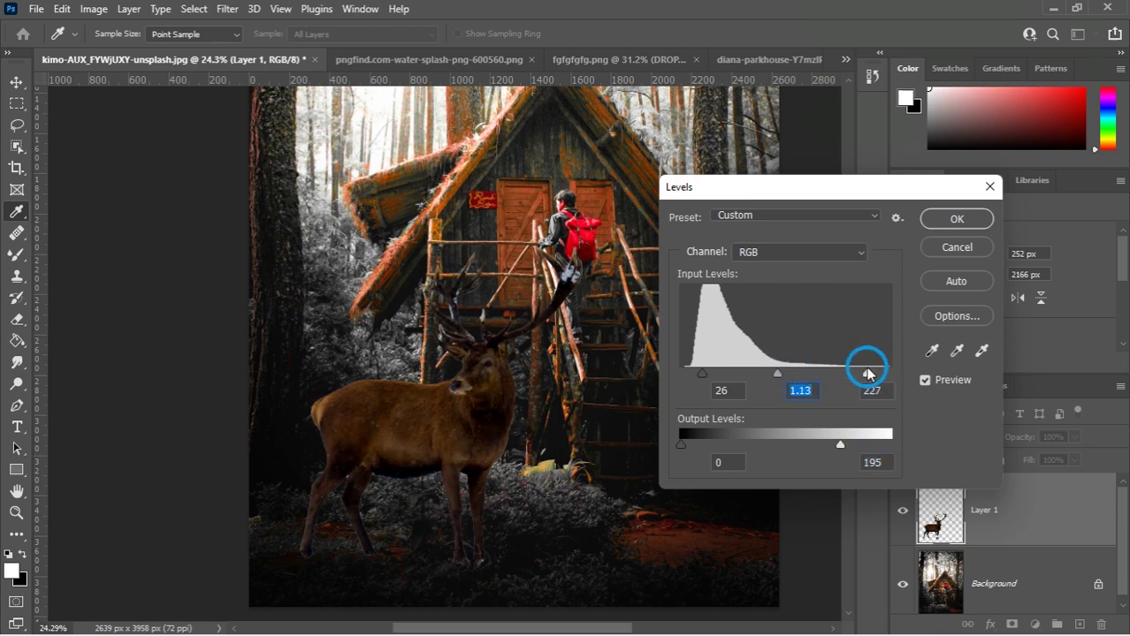
{"action": "left_click", "coordinate": [957, 219]}
Step: Examine up close how the darkened deer's body and antlers blend with the cabin scene
{"action": "key", "text": "v"}
{"action": "scroll", "coordinate": [324, 293], "scroll_direction": "down", "scroll_amount": 2}
{"action": "scroll", "coordinate": [325, 294], "scroll_direction": "up", "scroll_amount": 4}
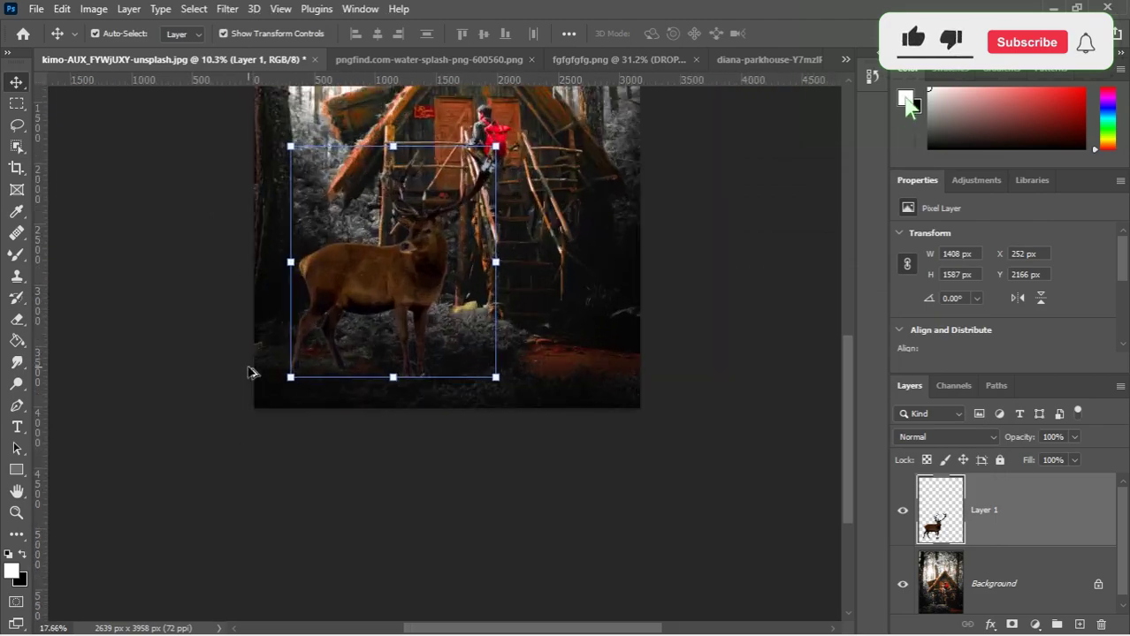
{"action": "scroll", "coordinate": [297, 293], "scroll_direction": "up", "scroll_amount": 6}
{"action": "left_click_drag", "start_coordinate": [337, 353], "coordinate": [287, 406]}
{"action": "scroll", "coordinate": [286, 407], "scroll_direction": "down", "scroll_amount": 4}
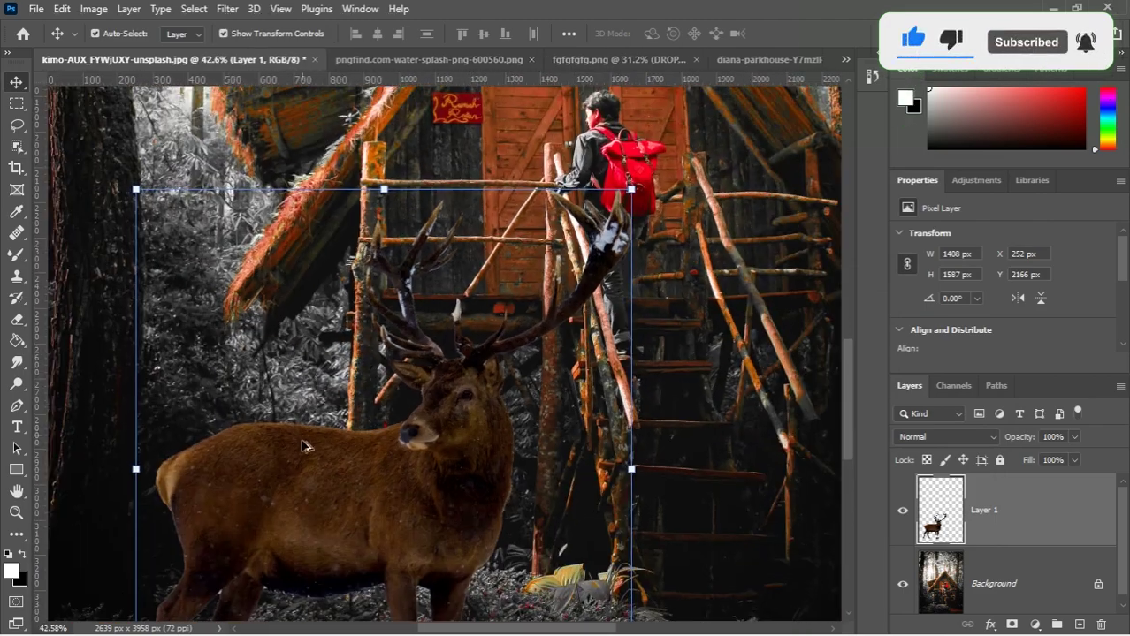
{"action": "left_click_drag", "start_coordinate": [303, 447], "coordinate": [328, 473]}
{"action": "scroll", "coordinate": [714, 134], "scroll_direction": "up", "scroll_amount": 3}
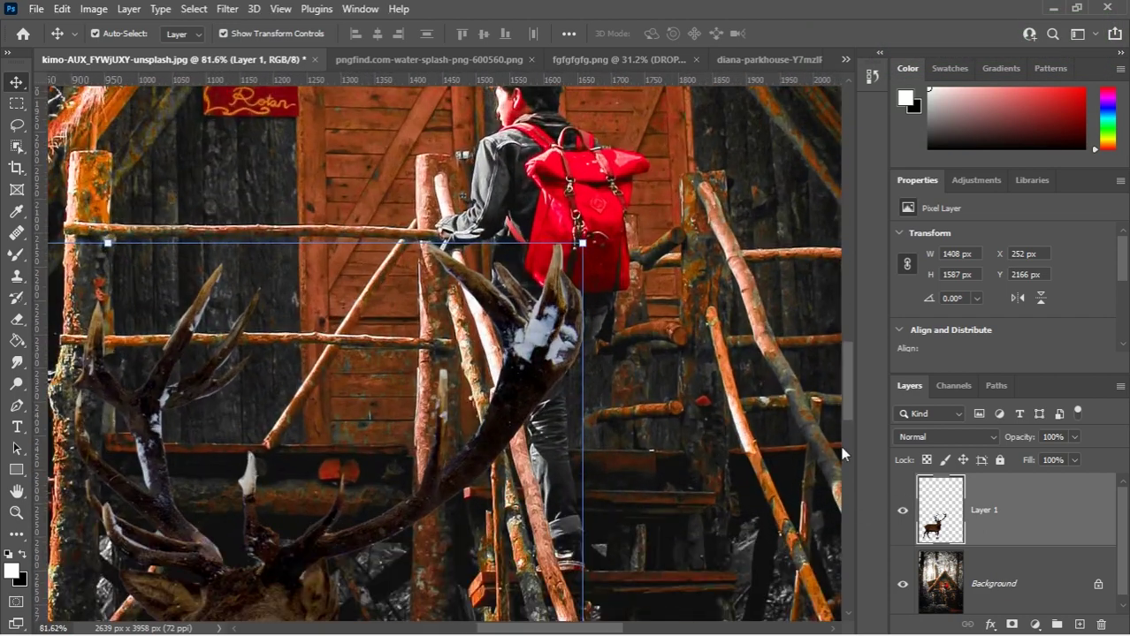
{"action": "scroll", "coordinate": [704, 369], "scroll_direction": "down", "scroll_amount": 5}
{"action": "left_click_drag", "start_coordinate": [462, 386], "coordinate": [534, 333]}
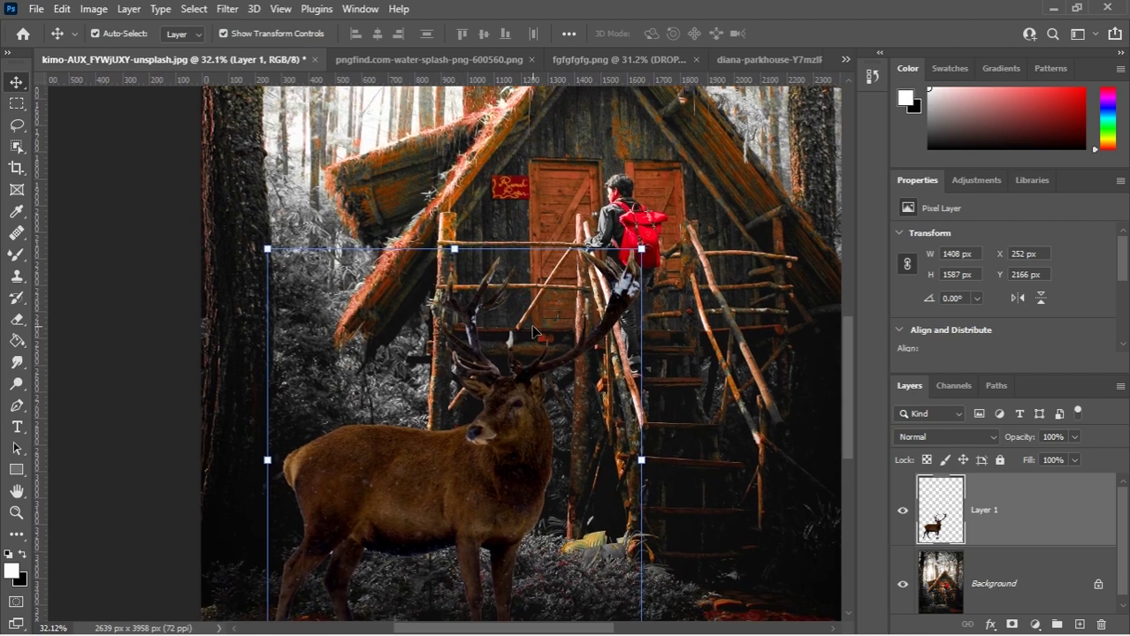
Step: Load the deer layer's outline as a selection and invert it to cover everything around the animal
{"action": "left_click", "coordinate": [939, 512], "text": "ctrl"}
{"action": "scroll", "coordinate": [446, 171], "scroll_direction": "down", "scroll_amount": 3}
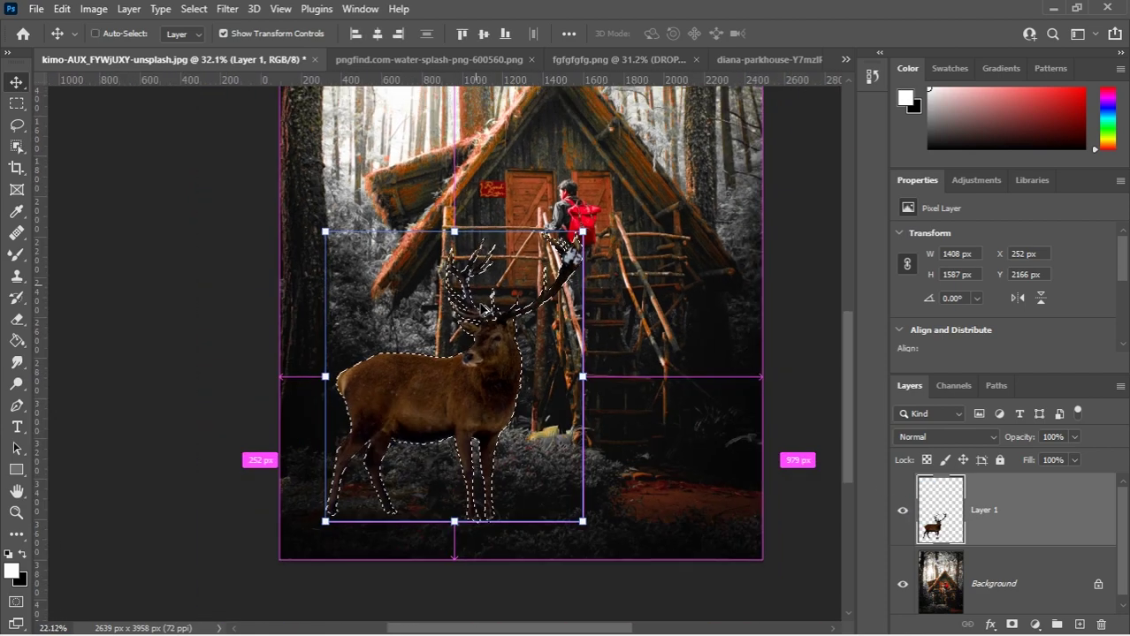
{"action": "scroll", "coordinate": [412, 243], "scroll_direction": "up", "scroll_amount": 2}
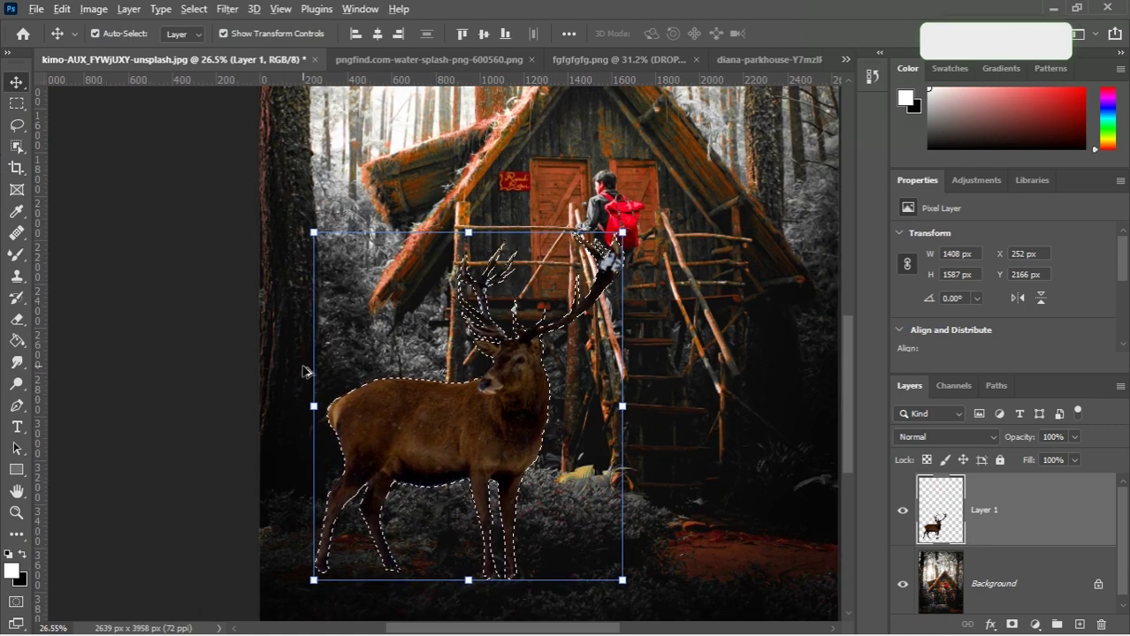
{"action": "scroll", "coordinate": [344, 353], "scroll_direction": "down", "scroll_amount": 1}
{"action": "key", "text": "ctrl"}
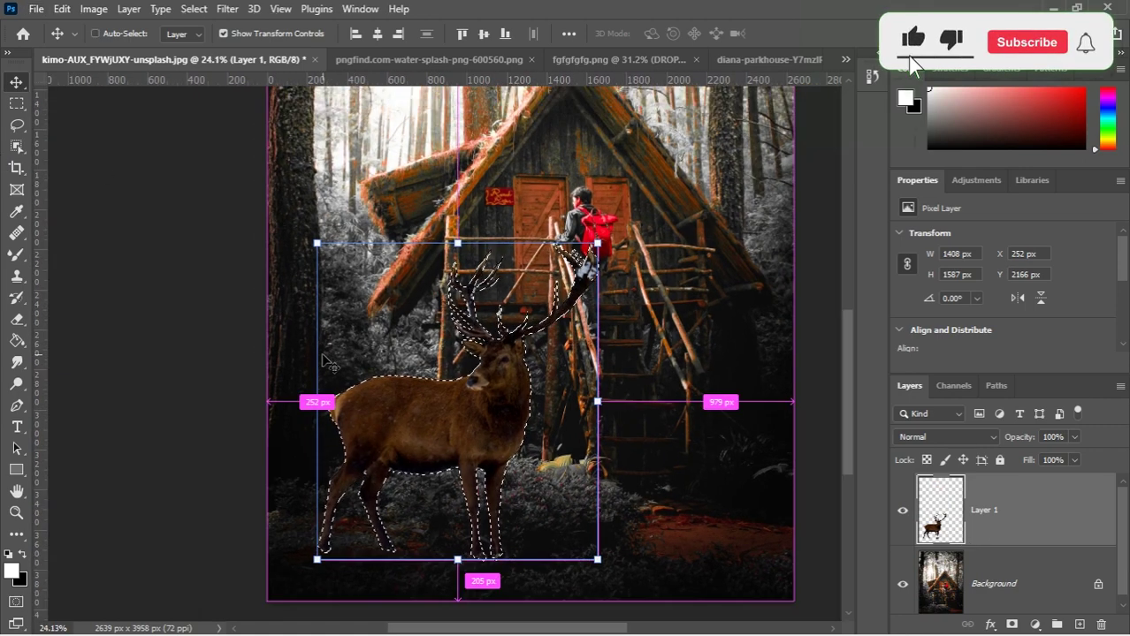
{"action": "key", "text": "ctrl+shift+i"}
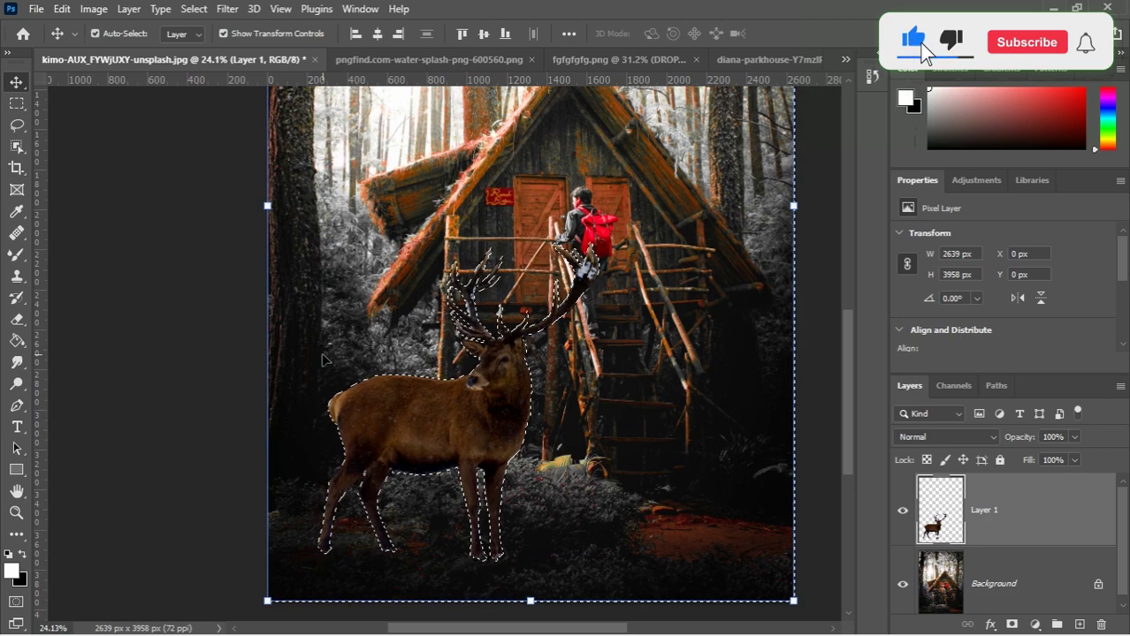
Step: Feather the inverted selection around the deer by 3 pixels
{"action": "left_click", "coordinate": [17, 125]}
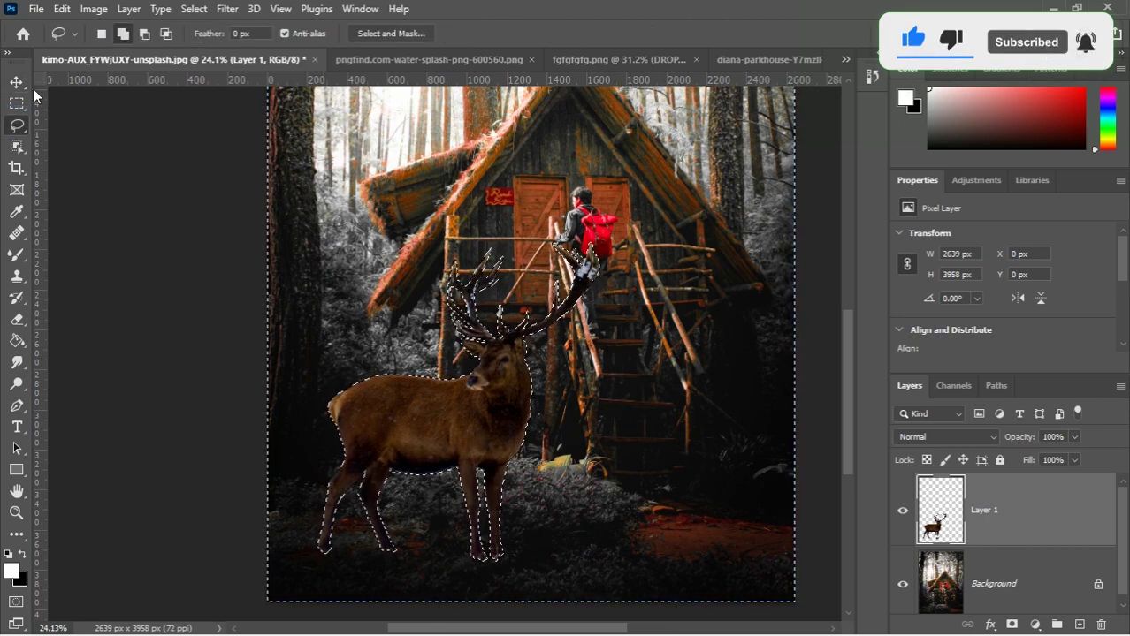
{"action": "right_click", "coordinate": [388, 324]}
{"action": "left_click", "coordinate": [424, 360]}
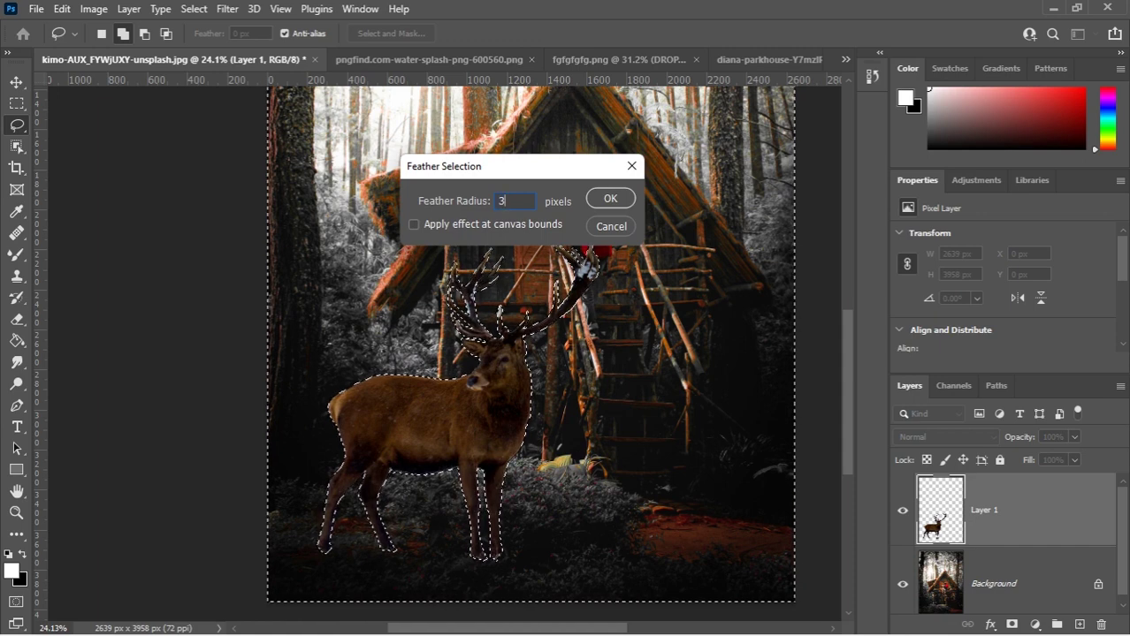
{"action": "type", "text": "3"}
{"action": "key", "text": "Return"}
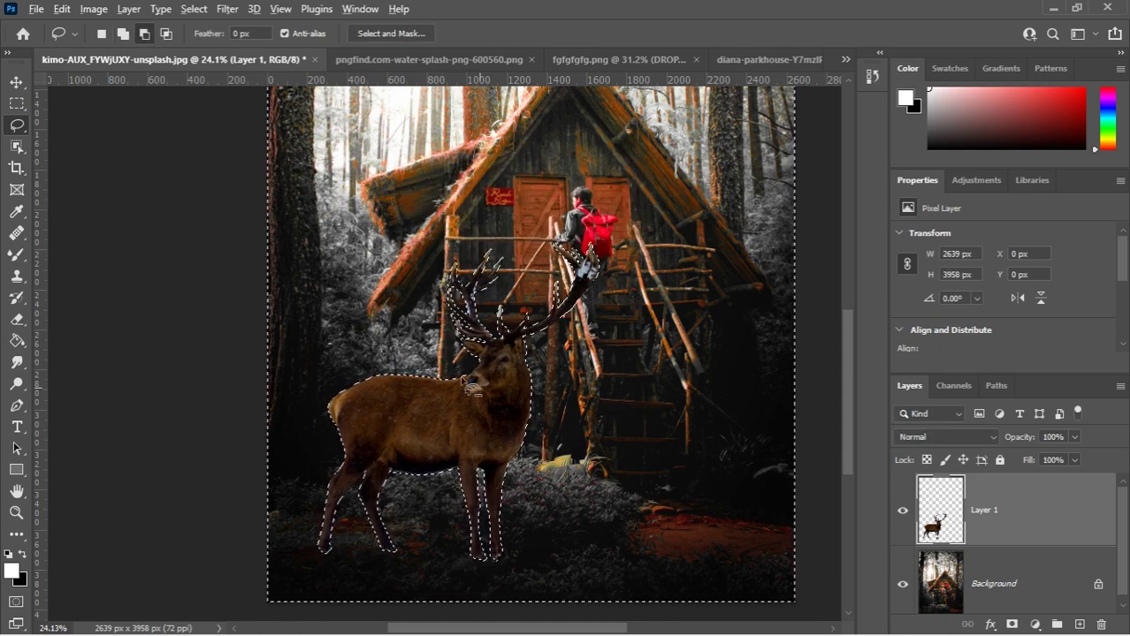
{"action": "scroll", "coordinate": [473, 389], "scroll_direction": "up", "scroll_amount": 2}
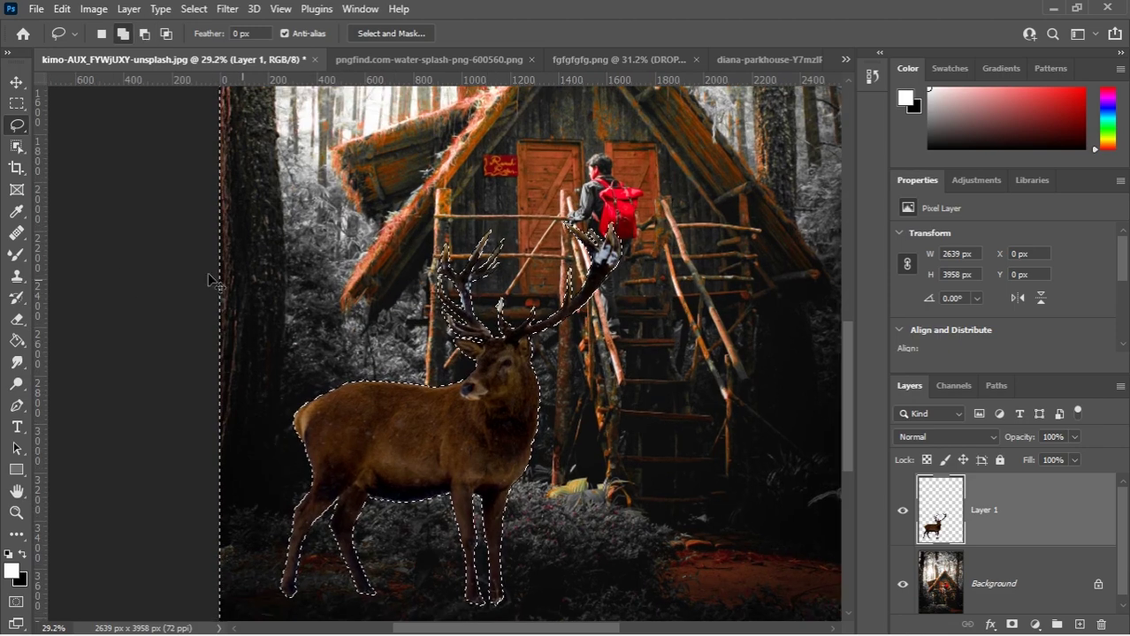
Step: Drop the inverted selection and select the deer itself on its layer
{"action": "key", "text": "ctrl+d"}
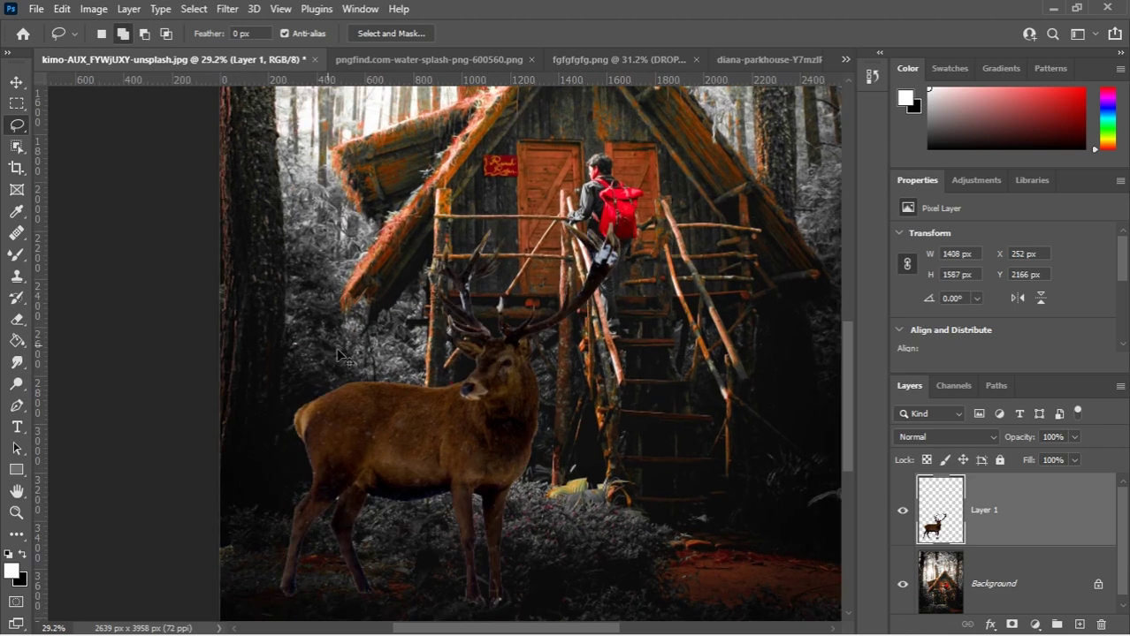
{"action": "left_click", "coordinate": [200, 12]}
{"action": "left_click", "coordinate": [231, 201]}
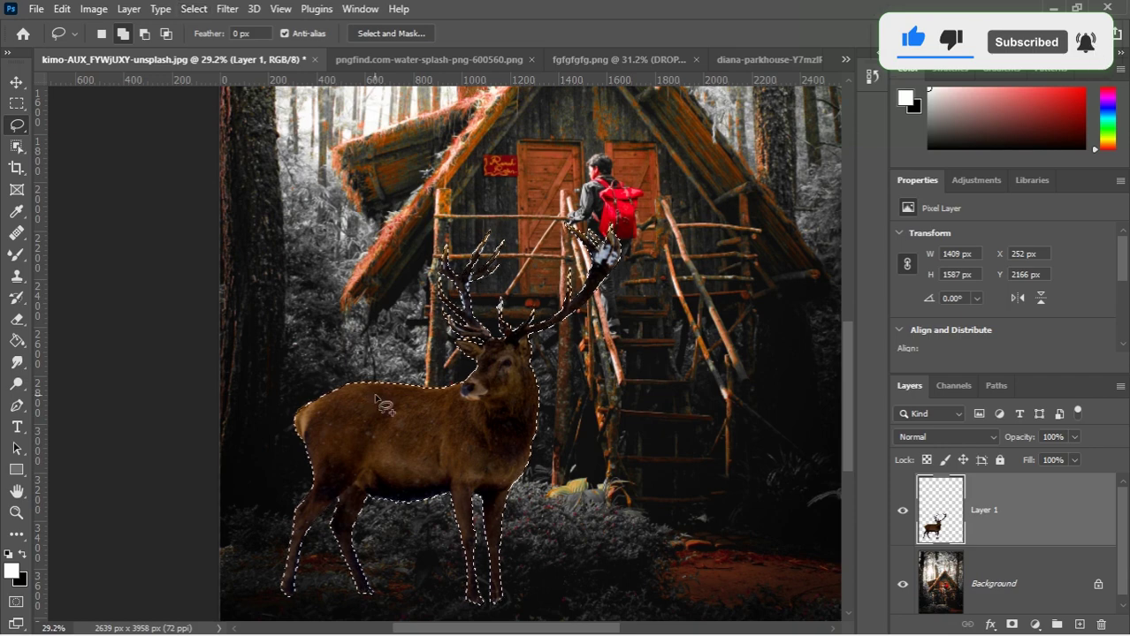
Step: Feather the inverted selection around the deer by 3 pixels and trim the deer's outer edge with it
{"action": "scroll", "coordinate": [407, 301], "scroll_direction": "up", "scroll_amount": 1}
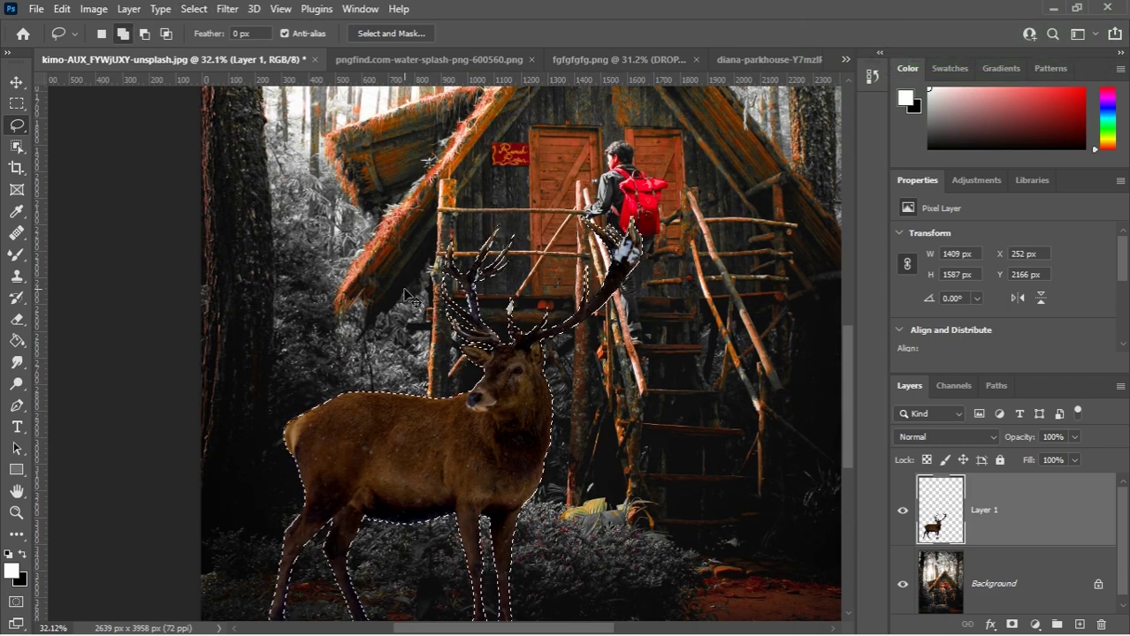
{"action": "right_click", "coordinate": [320, 217]}
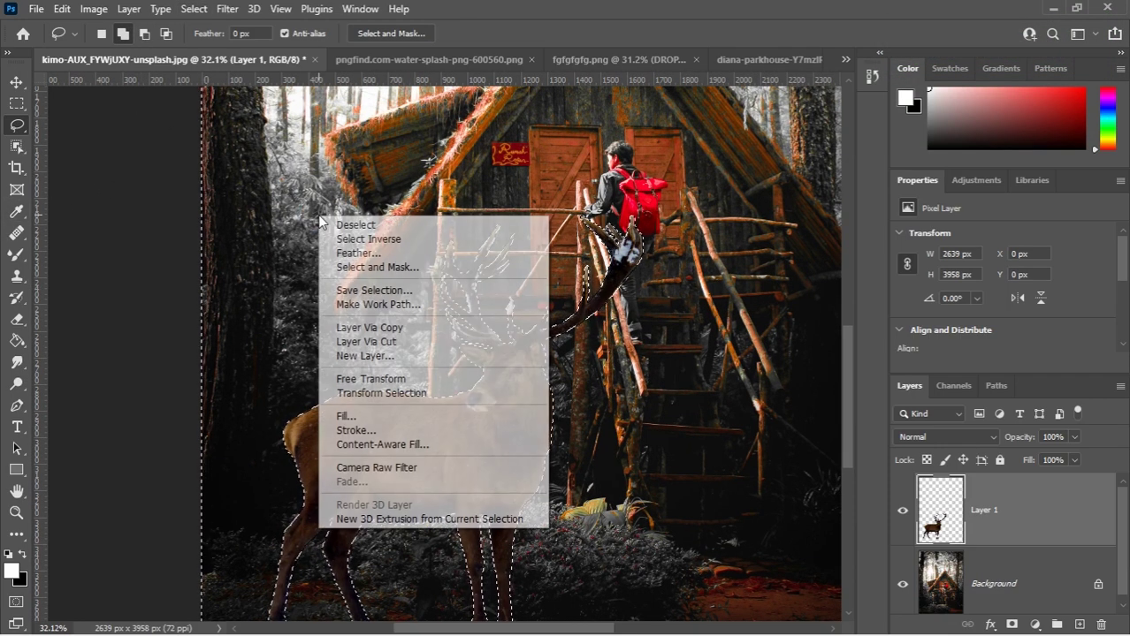
{"action": "left_click", "coordinate": [359, 253]}
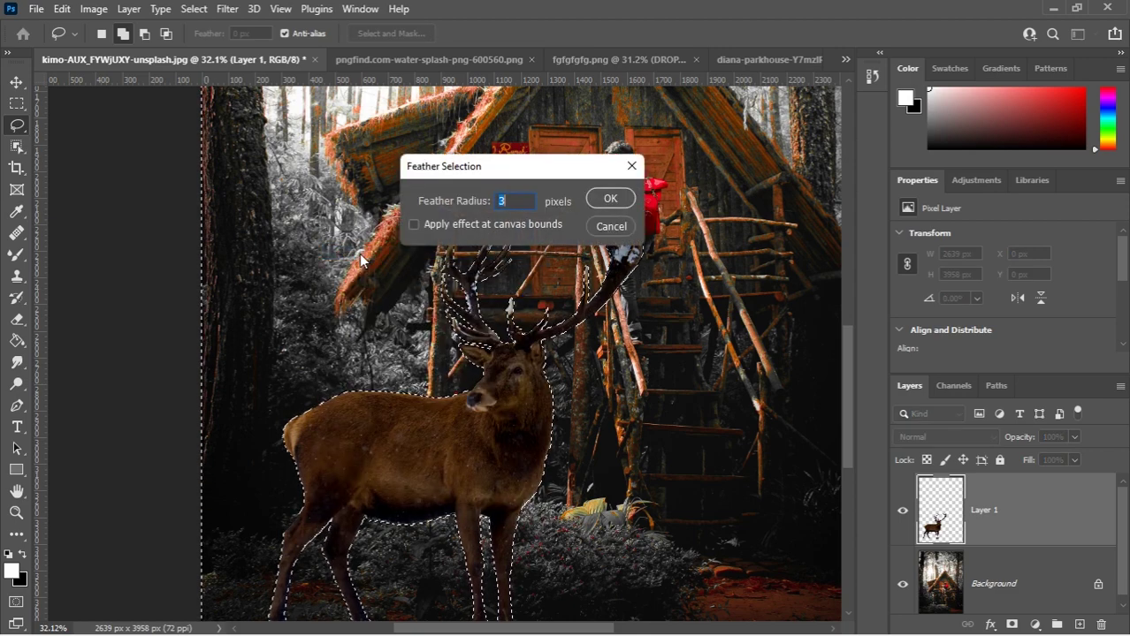
{"action": "key", "text": "Return"}
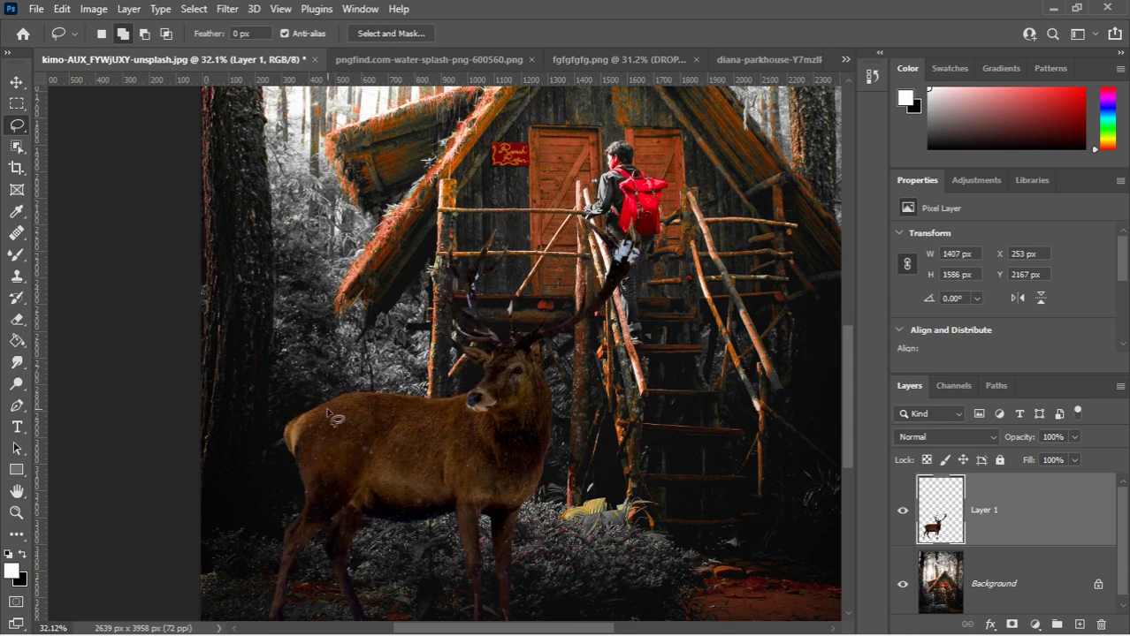
Step: Examine up close how the deer's softened edges, legs and antlers blend with the forest and cabin
{"action": "scroll", "coordinate": [521, 283], "scroll_direction": "up", "scroll_amount": 5}
{"action": "scroll", "coordinate": [525, 275], "scroll_direction": "down", "scroll_amount": 2}
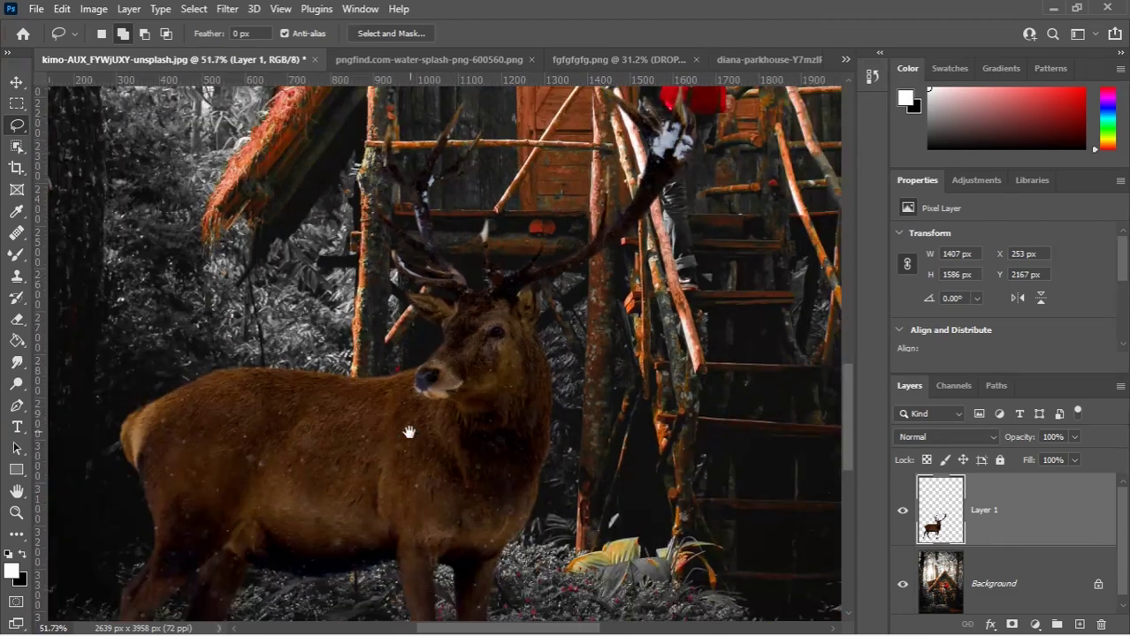
{"action": "left_click_drag", "start_coordinate": [408, 431], "coordinate": [588, 151]}
{"action": "scroll", "coordinate": [290, 360], "scroll_direction": "up", "scroll_amount": 10}
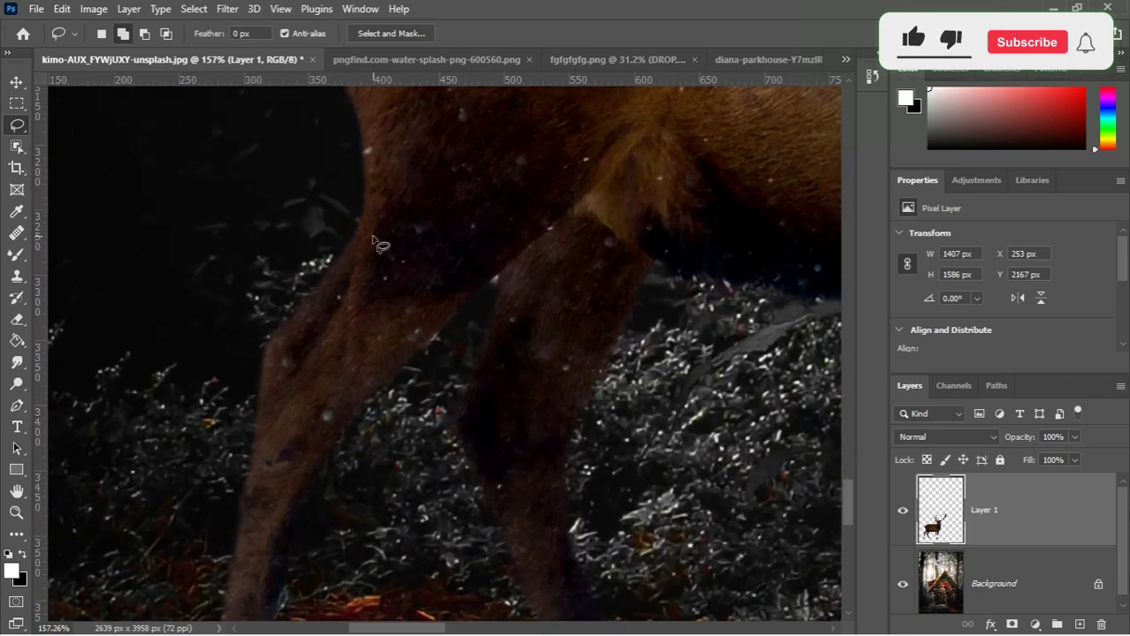
{"action": "scroll", "coordinate": [373, 241], "scroll_direction": "down", "scroll_amount": 5}
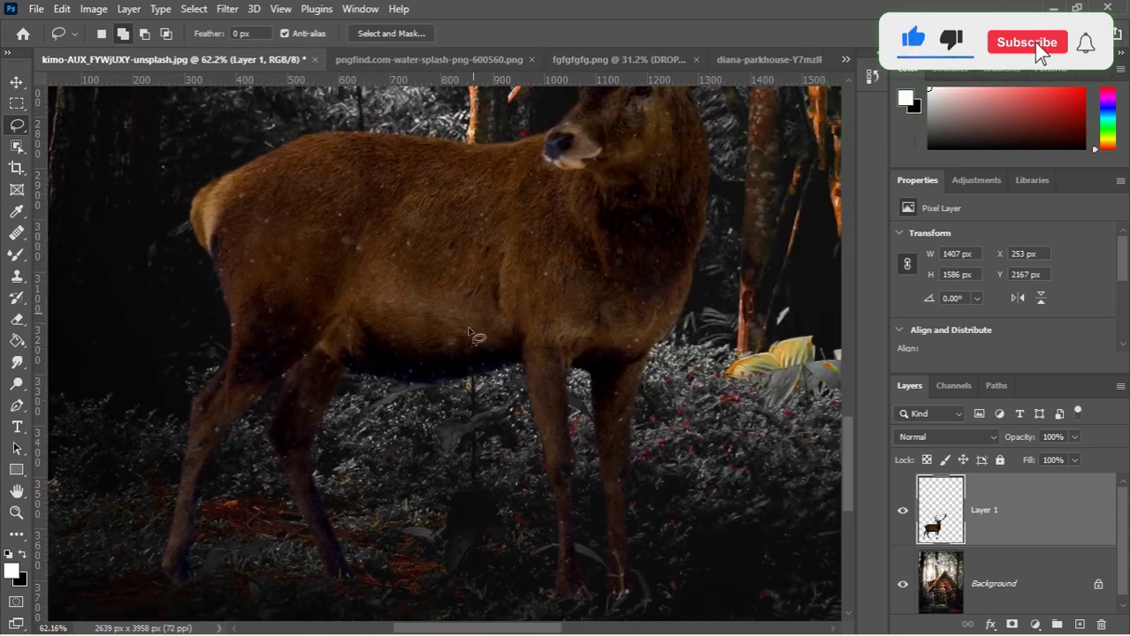
{"action": "scroll", "coordinate": [482, 312], "scroll_direction": "down", "scroll_amount": 4}
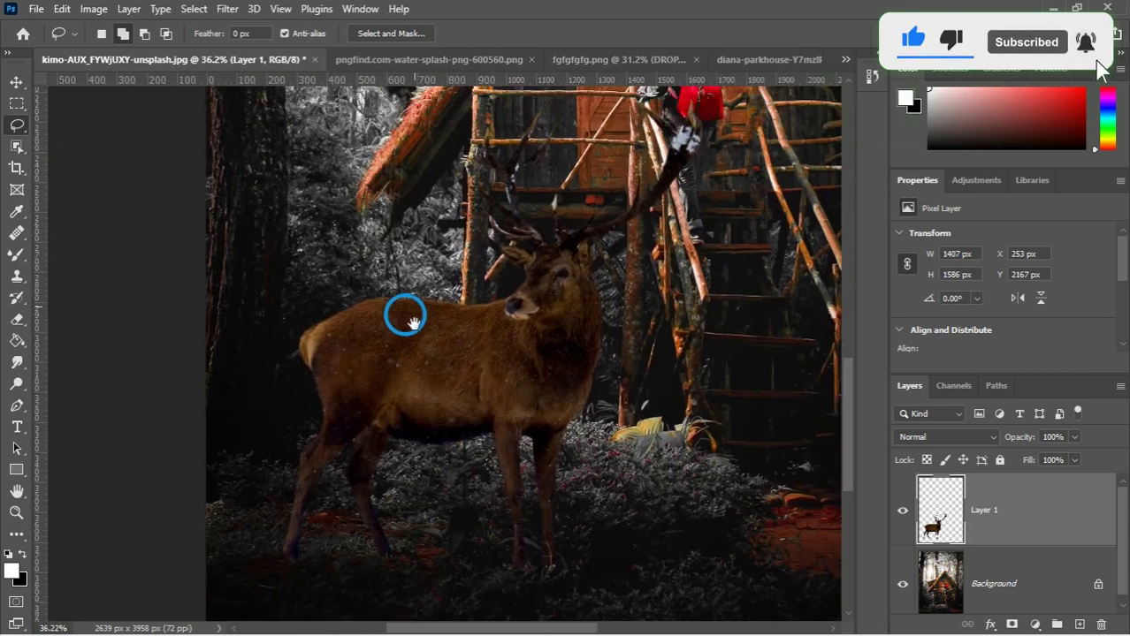
{"action": "scroll", "coordinate": [451, 338], "scroll_direction": "down", "scroll_amount": 3}
{"action": "scroll", "coordinate": [329, 442], "scroll_direction": "up", "scroll_amount": 2}
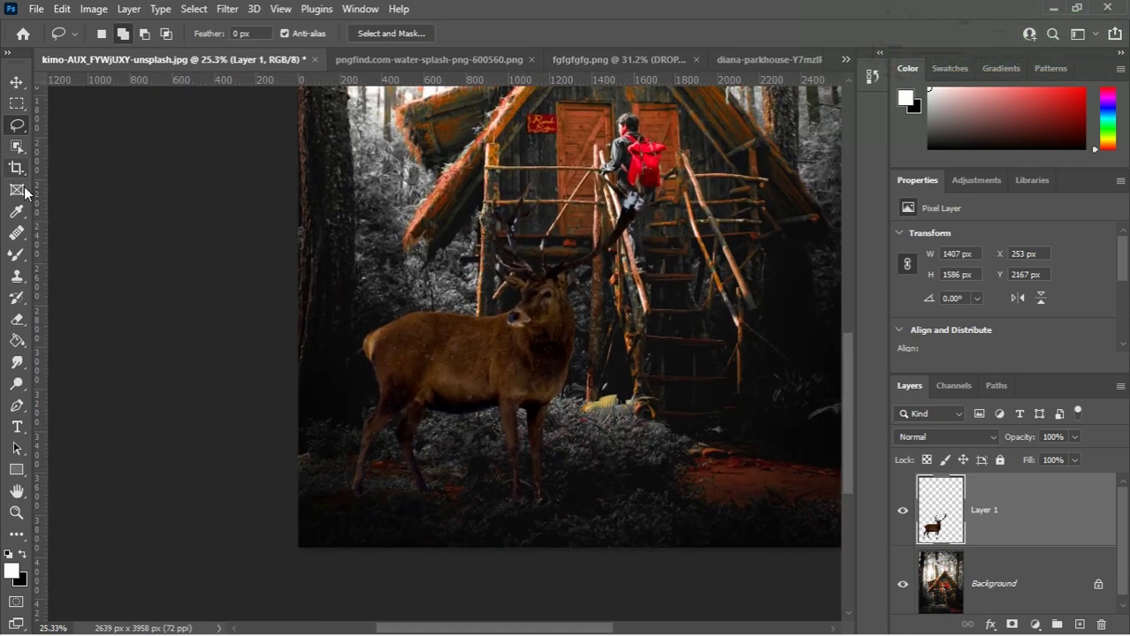
{"action": "scroll", "coordinate": [386, 376], "scroll_direction": "down", "scroll_amount": 1}
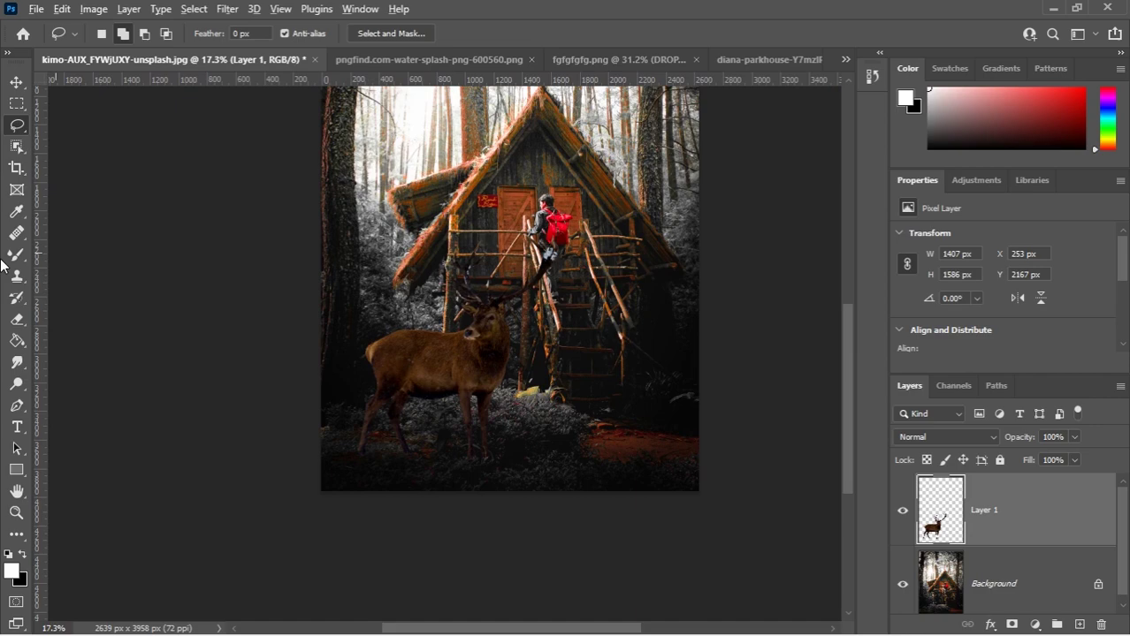
Step: Erase the deer's front hooves and lower front legs with an enlarged soft Eraser so they fade into the bushes
{"action": "left_click", "coordinate": [16, 320]}
{"action": "scroll", "coordinate": [477, 482], "scroll_direction": "up", "scroll_amount": 4}
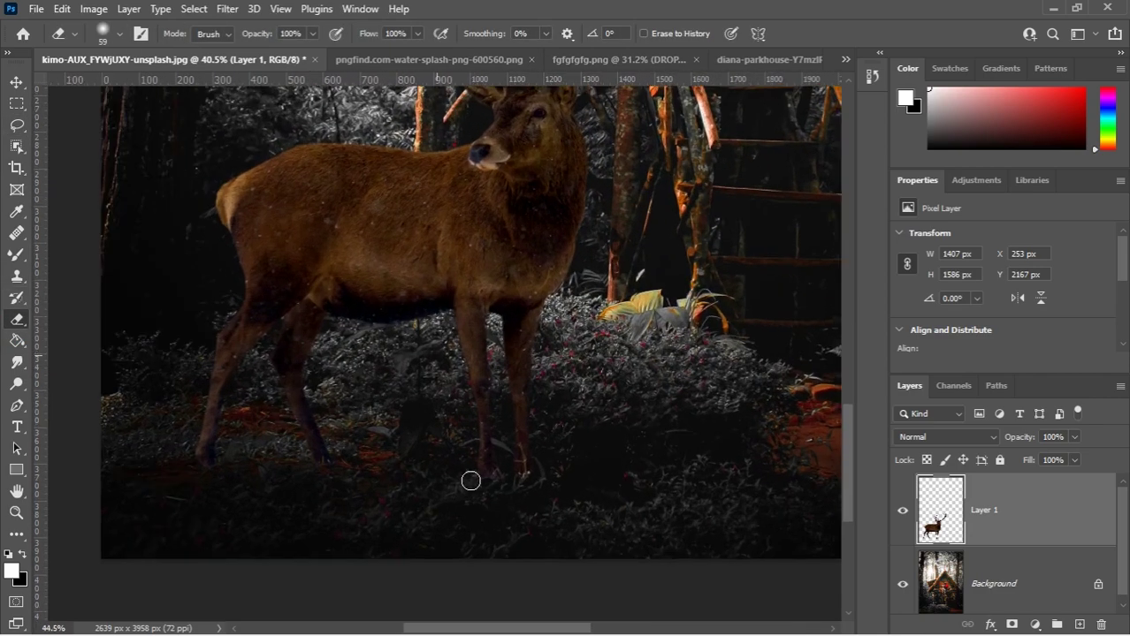
{"action": "key", "text": "bracketright"}
{"action": "key", "text": "bracketright"}
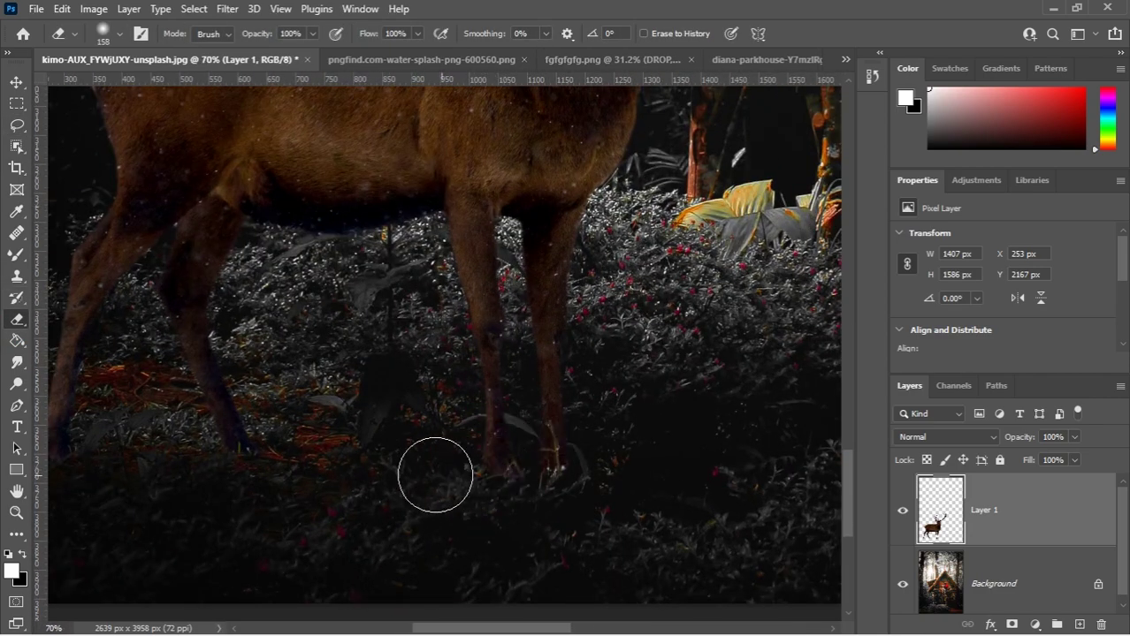
{"action": "key", "text": "bracketright"}
{"action": "mouse_move", "coordinate": [491, 474]}
{"action": "left_mouse_down"}
{"action": "mouse_move", "coordinate": [462, 464]}
{"action": "mouse_move", "coordinate": [585, 471]}
{"action": "mouse_move", "coordinate": [516, 434]}
{"action": "mouse_move", "coordinate": [526, 421]}
{"action": "mouse_move", "coordinate": [627, 404]}
{"action": "mouse_move", "coordinate": [465, 401]}
{"action": "left_mouse_up"}
{"action": "key", "text": "bracketright"}
{"action": "key", "text": "bracketright"}
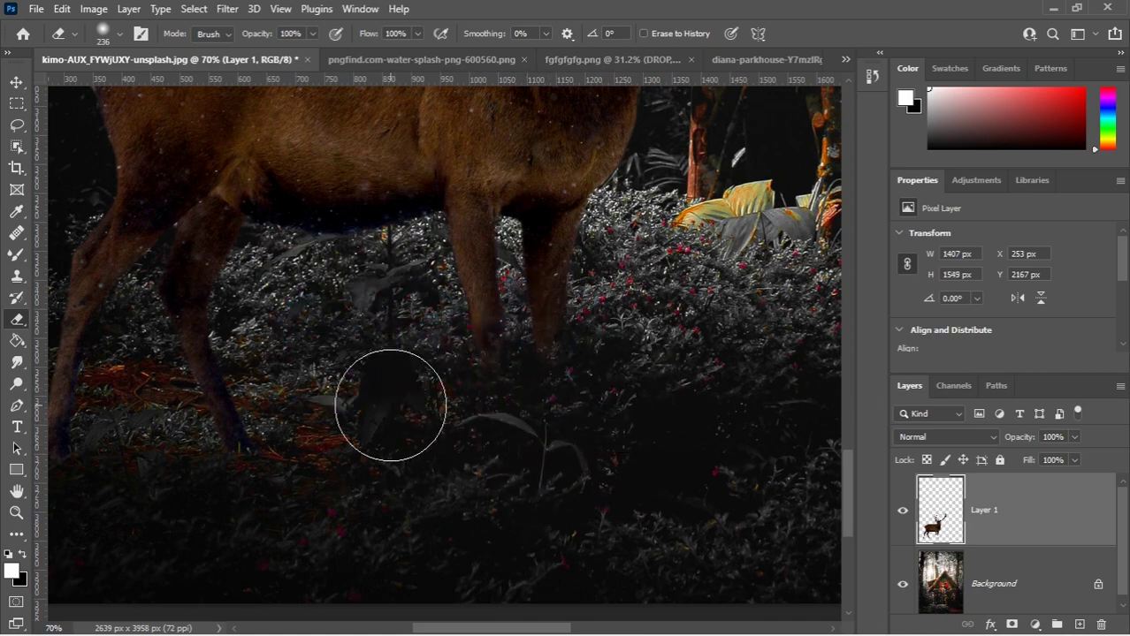
Step: Fade the bottoms of the deer's rear hooves into the ground with a soft 165-pixel Eraser
{"action": "scroll", "coordinate": [497, 381], "scroll_direction": "down", "scroll_amount": 5}
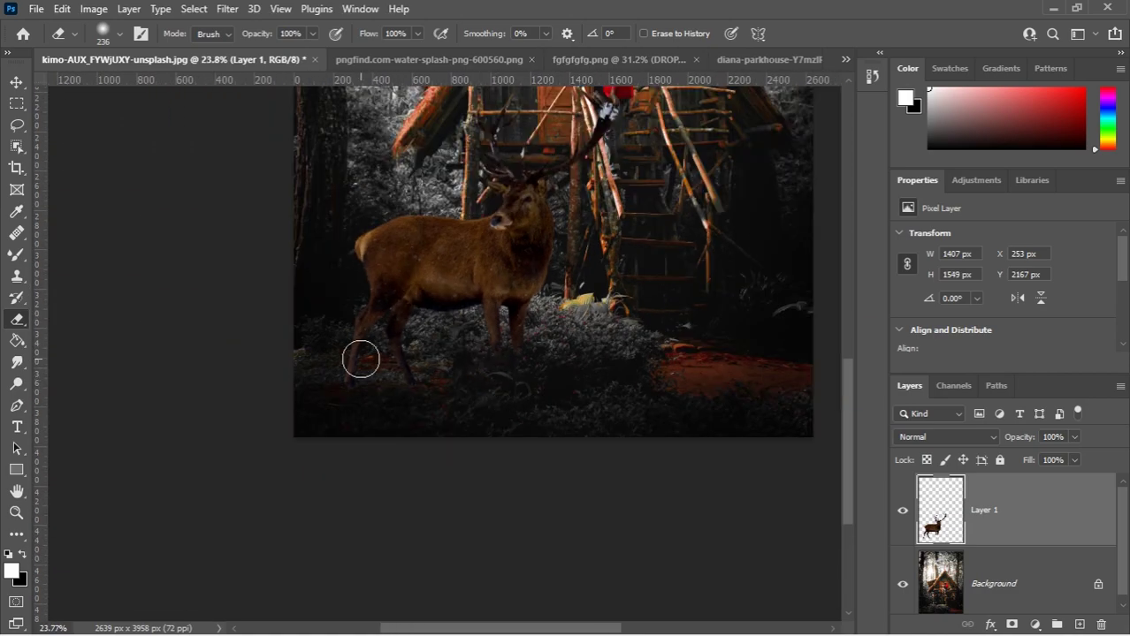
{"action": "scroll", "coordinate": [361, 359], "scroll_direction": "up", "scroll_amount": 7}
{"action": "left_click_drag", "start_coordinate": [458, 499], "coordinate": [389, 500]}
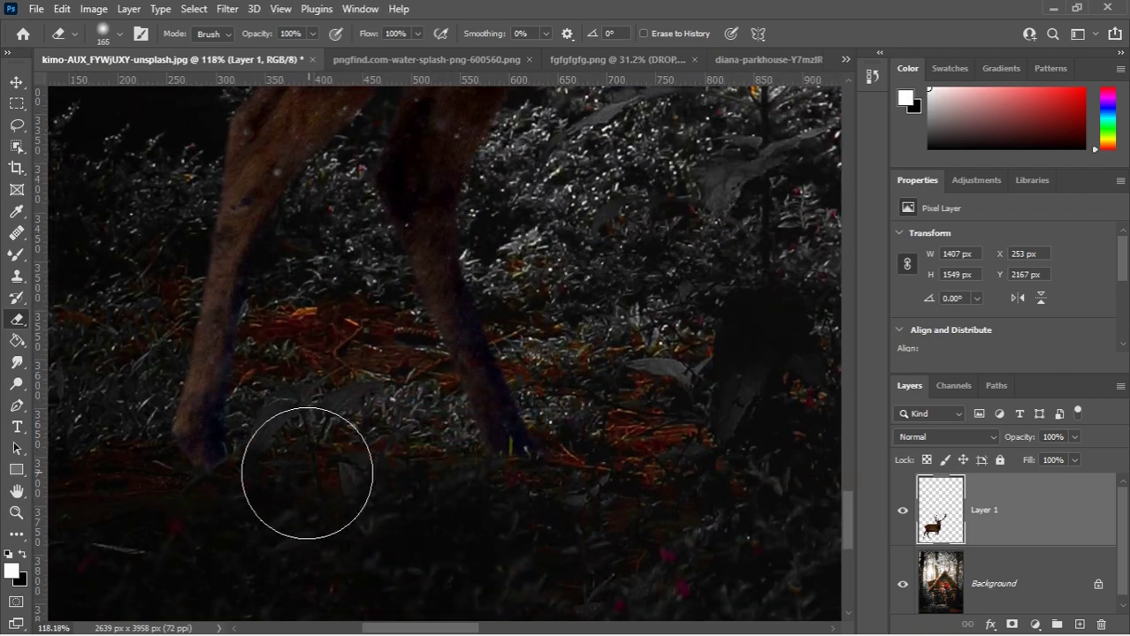
{"action": "left_click", "coordinate": [161, 521]}
{"action": "left_click", "coordinate": [467, 524]}
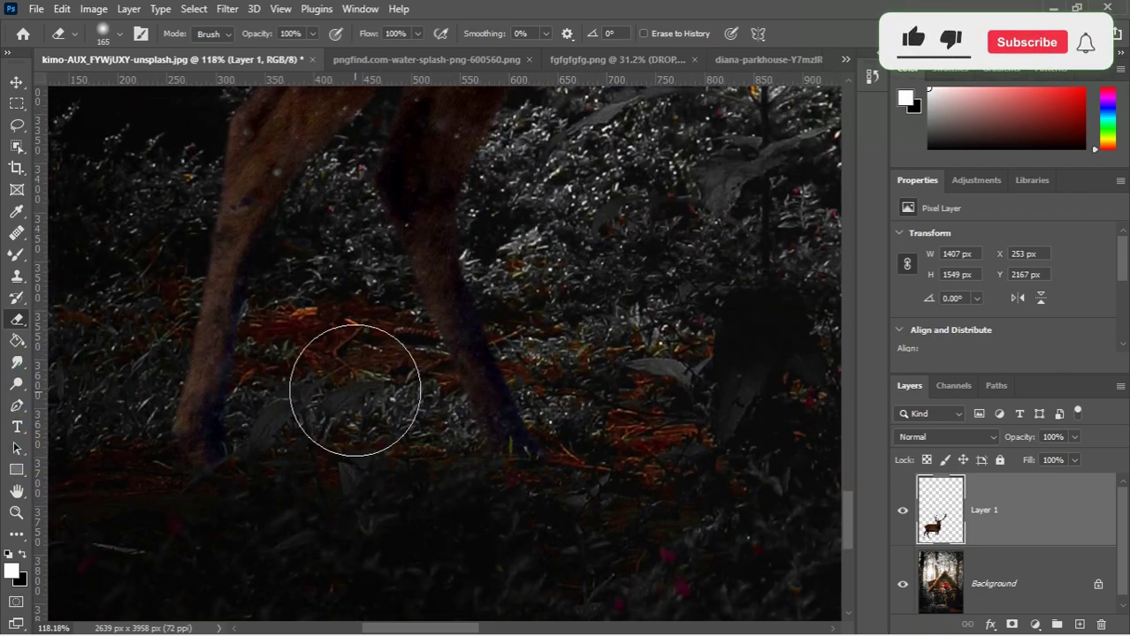
{"action": "left_click", "coordinate": [409, 441]}
{"action": "scroll", "coordinate": [438, 477], "scroll_direction": "down", "scroll_amount": 3}
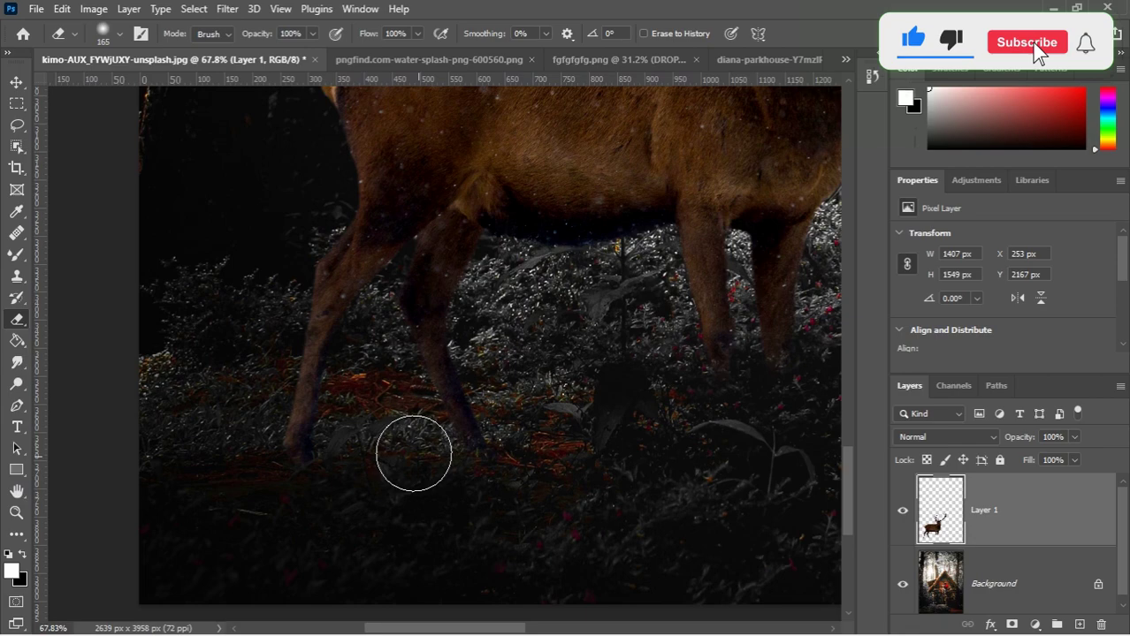
{"action": "scroll", "coordinate": [414, 453], "scroll_direction": "down", "scroll_amount": 3}
{"action": "scroll", "coordinate": [448, 331], "scroll_direction": "up", "scroll_amount": 3}
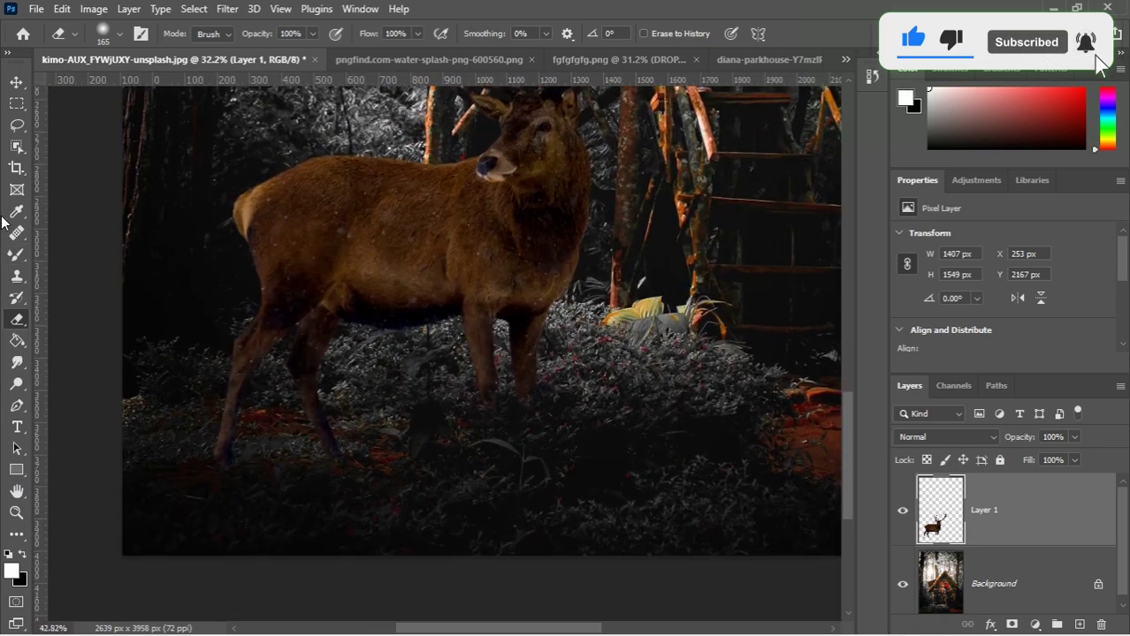
Step: Prepare a 176-pixel Clone Stamp for sampling the Background foliage and add an empty layer above the deer layer
{"action": "left_click", "coordinate": [18, 278]}
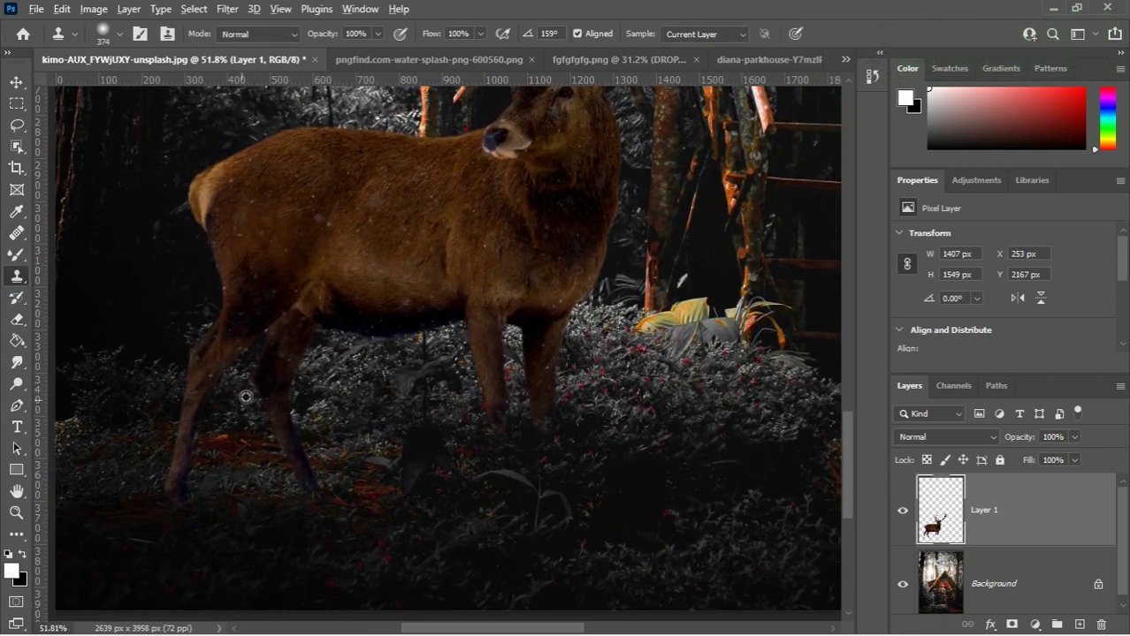
{"action": "scroll", "coordinate": [442, 424], "scroll_direction": "up", "scroll_amount": 2}
{"action": "left_click_drag", "start_coordinate": [466, 419], "coordinate": [465, 433]}
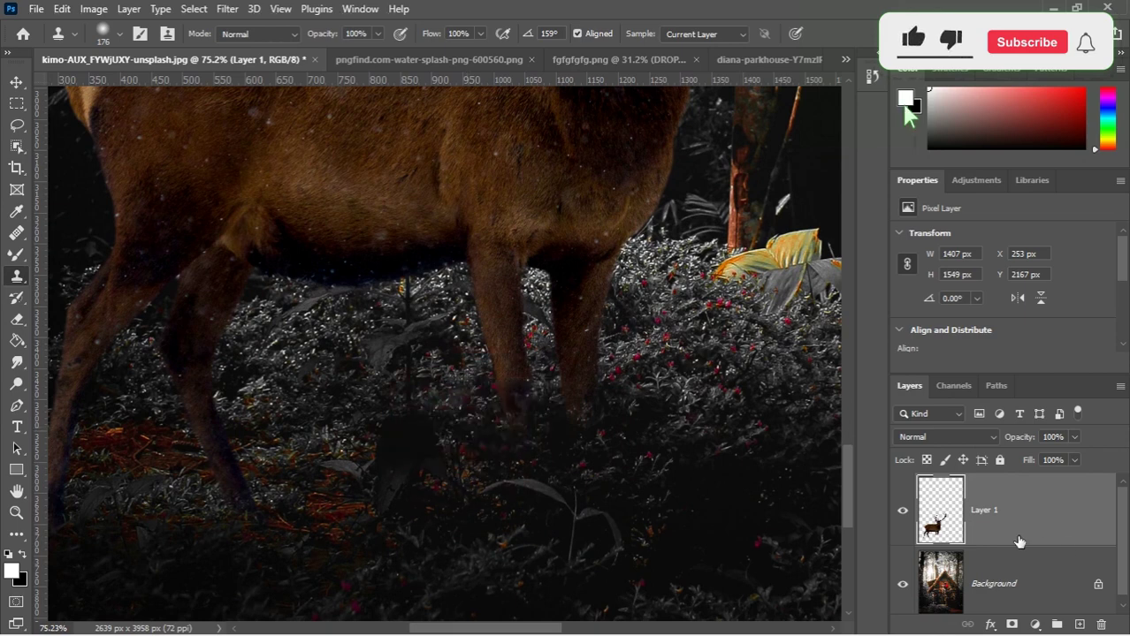
{"action": "left_click", "coordinate": [1024, 584]}
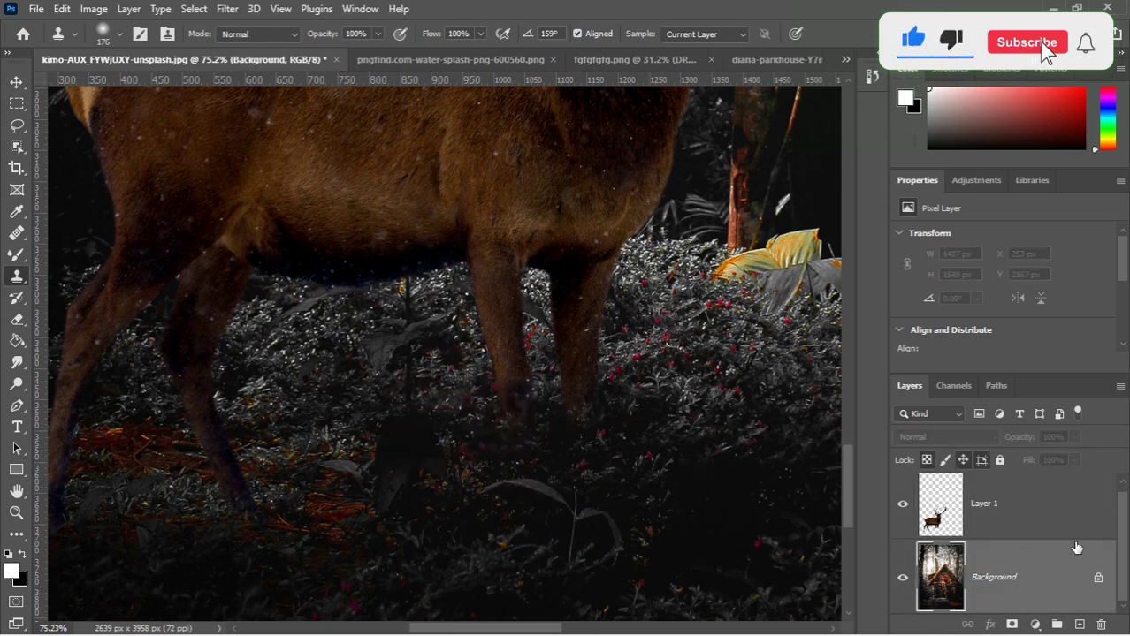
{"action": "left_click", "coordinate": [1052, 528]}
{"action": "left_click", "coordinate": [1079, 625]}
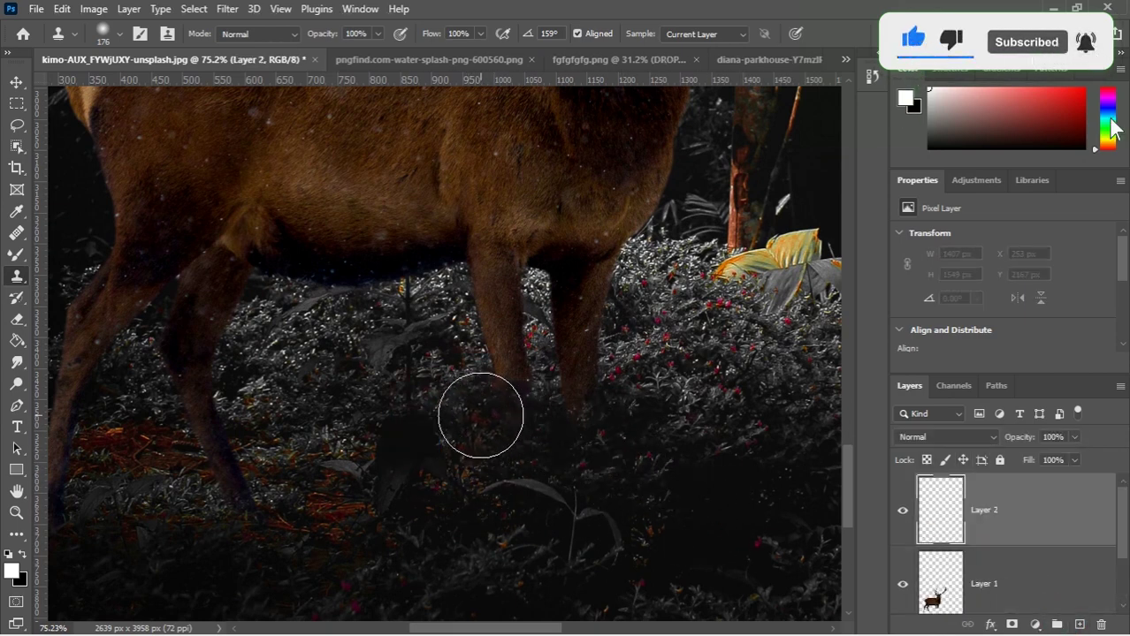
Step: Clone dark foliage over the lower ends of the deer's front legs on the new layer
{"action": "mouse_move", "coordinate": [480, 416]}
{"action": "left_mouse_down"}
{"action": "mouse_move", "coordinate": [639, 396]}
{"action": "mouse_move", "coordinate": [434, 384]}
{"action": "left_mouse_up"}
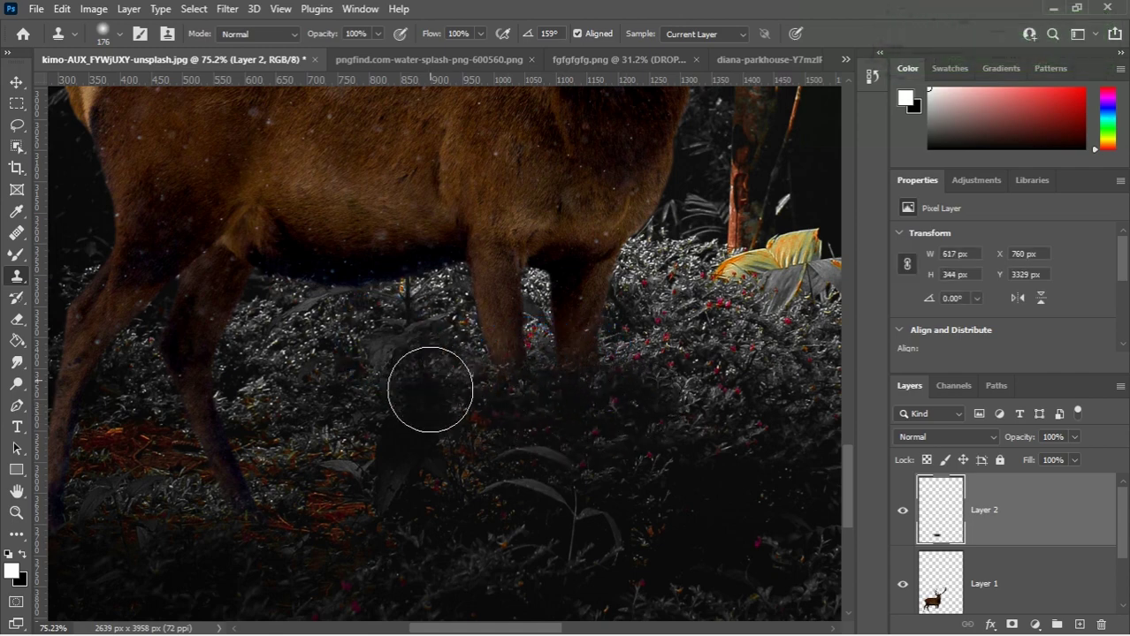
{"action": "left_click_drag", "start_coordinate": [479, 434], "coordinate": [549, 471]}
{"action": "scroll", "coordinate": [340, 358], "scroll_direction": "down", "scroll_amount": 4}
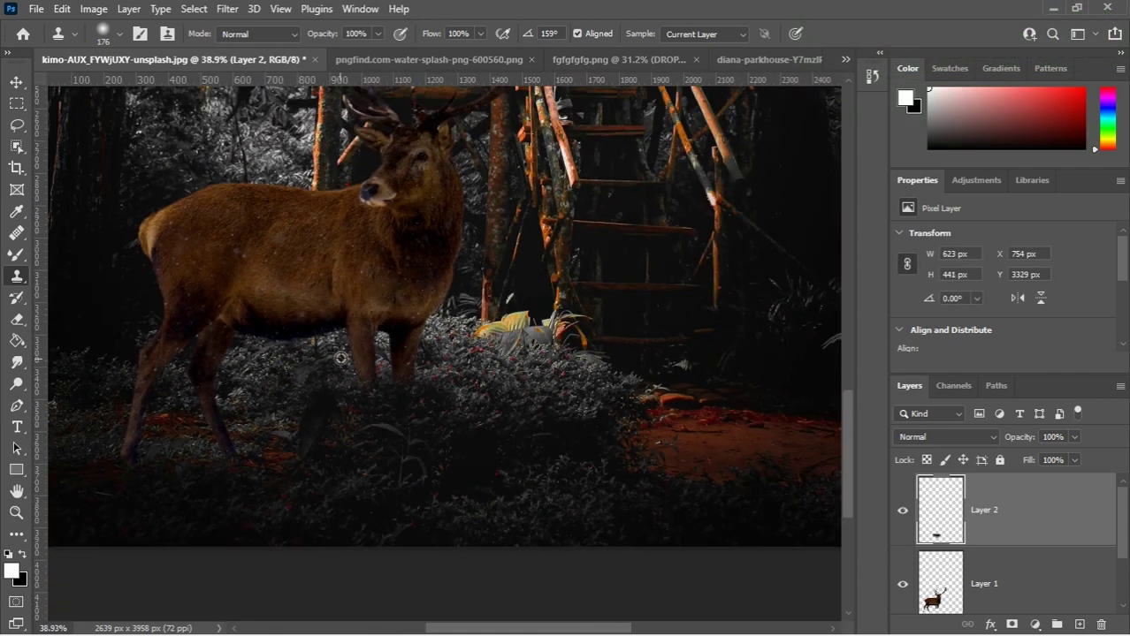
Step: Clone ground foliage from the Background layer over the deer's rear hooves on Layer 2 with a 133-pixel Clone Stamp
{"action": "left_click_drag", "start_coordinate": [287, 402], "coordinate": [482, 394]}
{"action": "scroll", "coordinate": [449, 465], "scroll_direction": "up", "scroll_amount": 8}
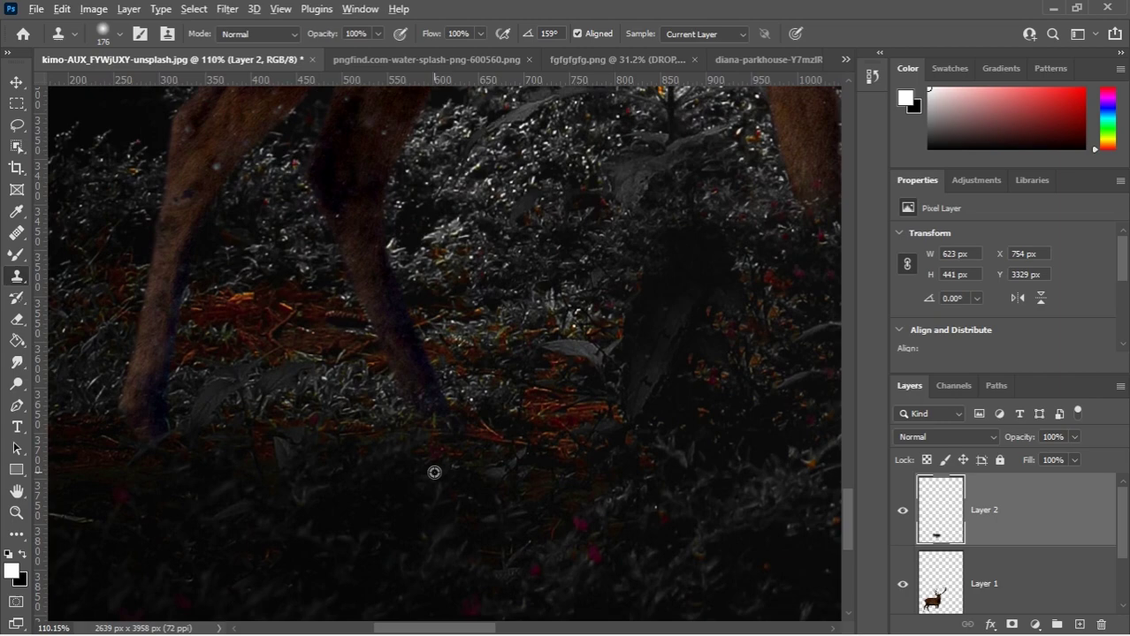
{"action": "left_click_drag", "start_coordinate": [434, 471], "coordinate": [382, 468]}
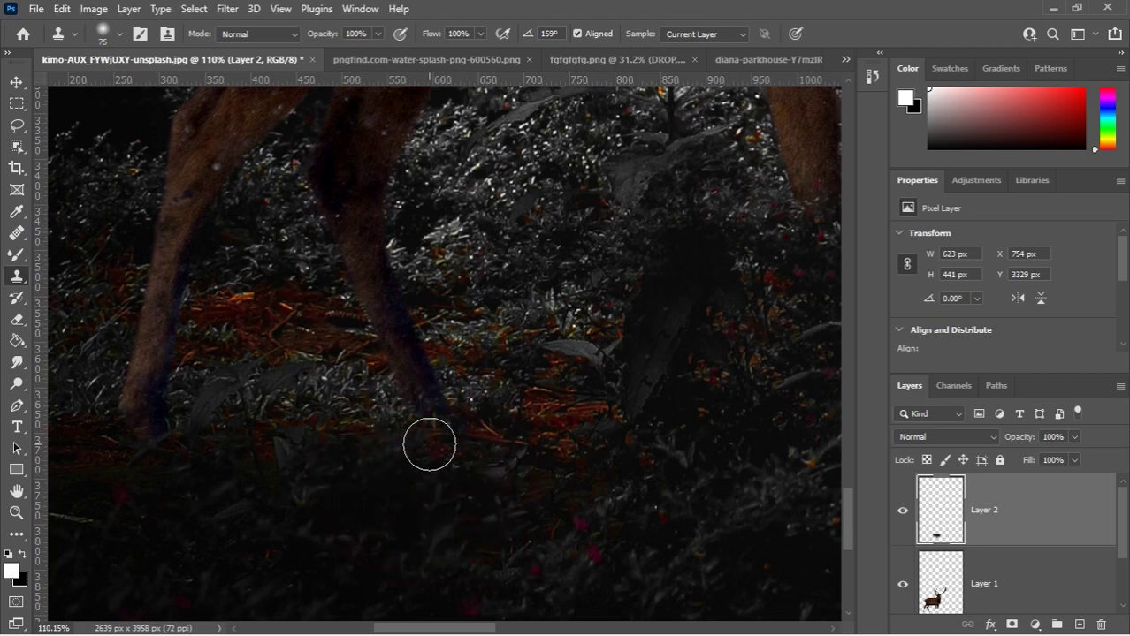
{"action": "scroll", "coordinate": [984, 522], "scroll_direction": "down", "scroll_amount": 2}
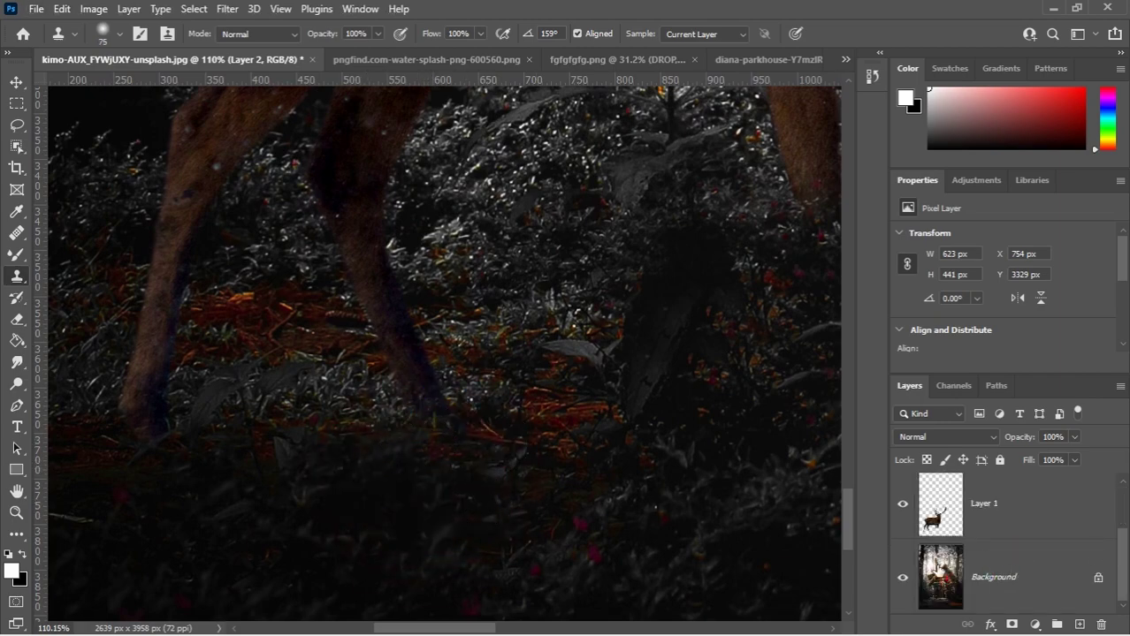
{"action": "left_click", "coordinate": [939, 571]}
{"action": "key", "text": "ctrl+0"}
{"action": "scroll", "coordinate": [337, 527], "scroll_direction": "up", "scroll_amount": 4}
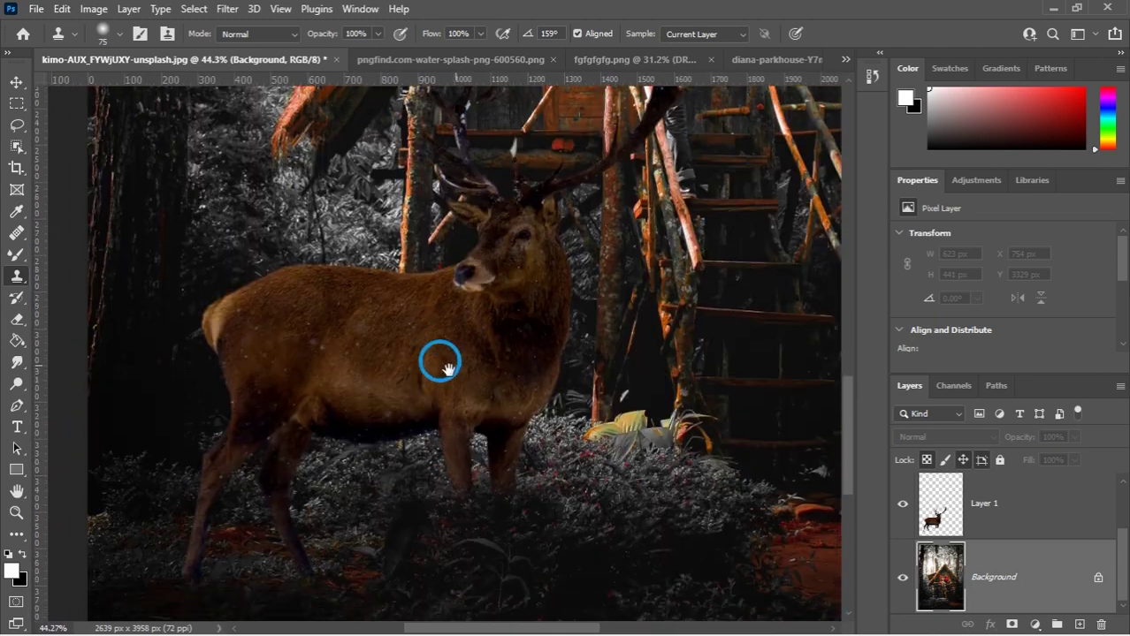
{"action": "scroll", "coordinate": [1054, 517], "scroll_direction": "up", "scroll_amount": 2}
{"action": "scroll", "coordinate": [974, 526], "scroll_direction": "down", "scroll_amount": 2}
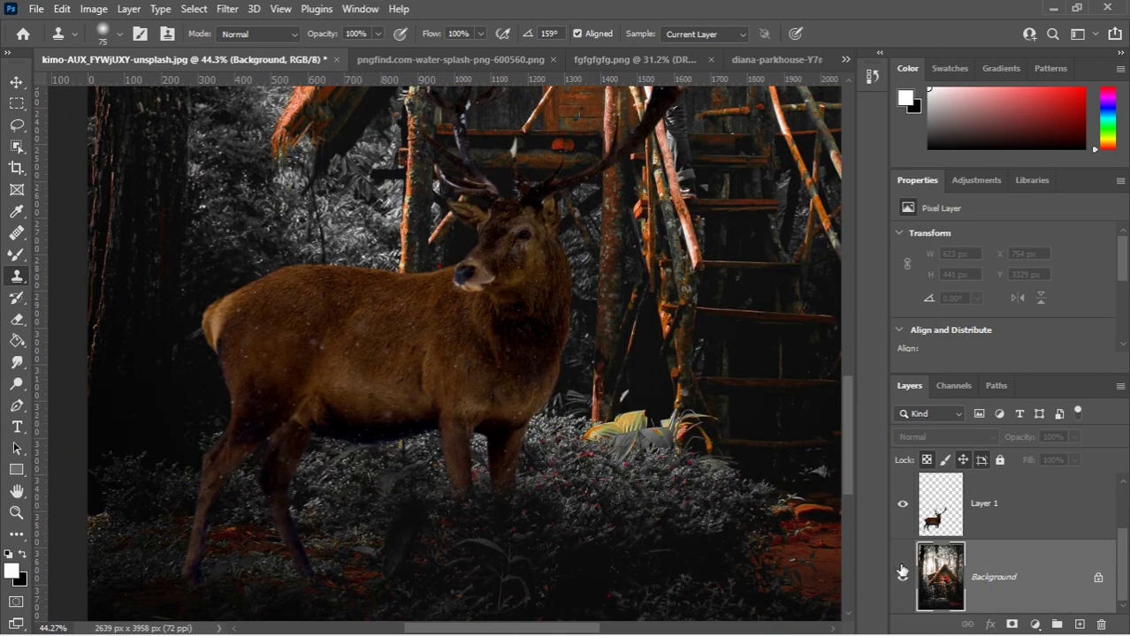
{"action": "scroll", "coordinate": [367, 504], "scroll_direction": "up", "scroll_amount": 3}
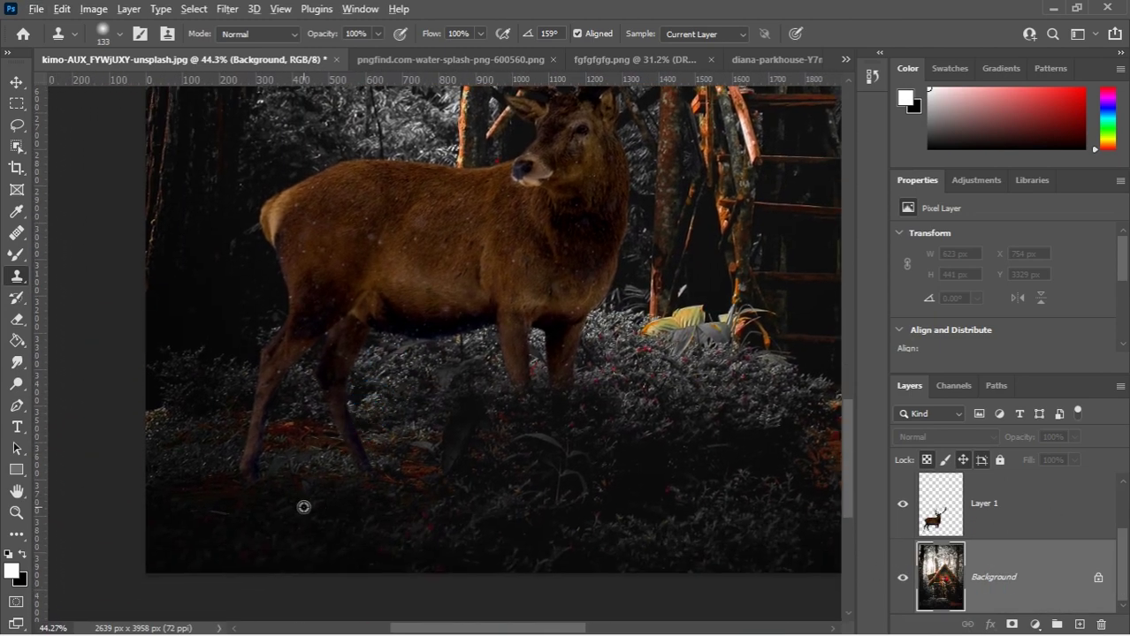
{"action": "scroll", "coordinate": [363, 457], "scroll_direction": "up", "scroll_amount": 1}
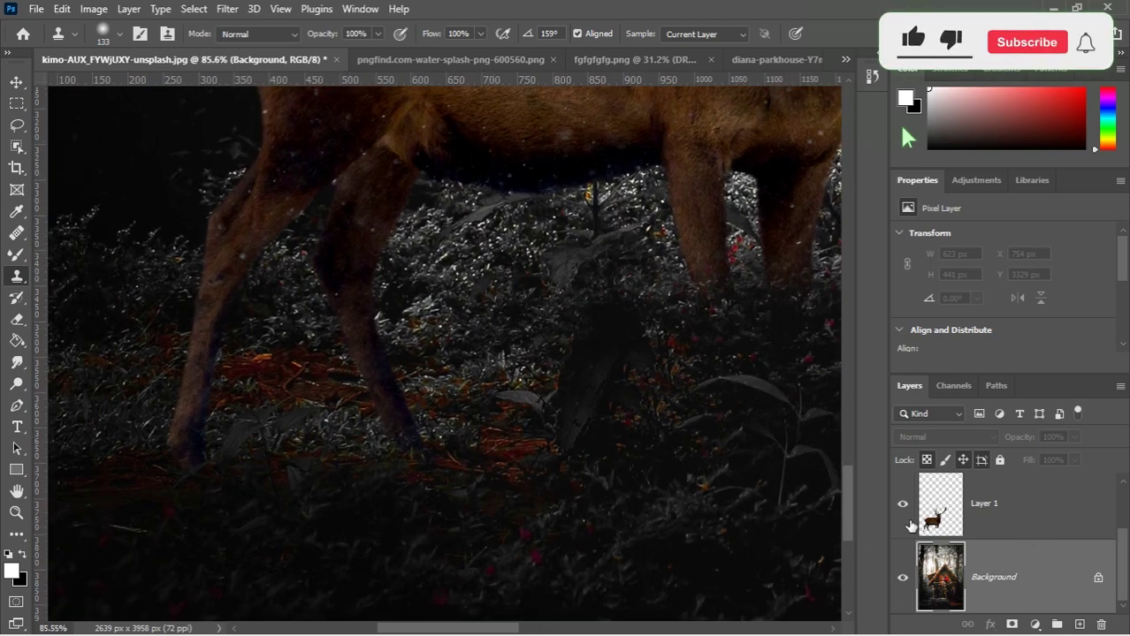
{"action": "scroll", "coordinate": [974, 522], "scroll_direction": "up", "scroll_amount": 2}
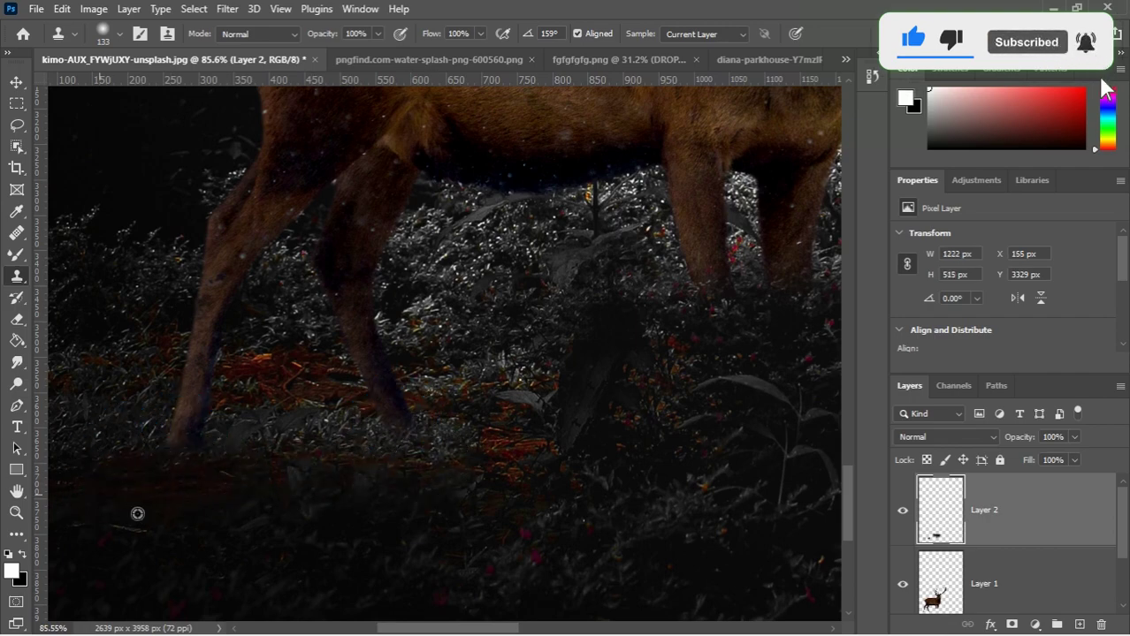
Step: Compare the deer's legs with and without the cloned foliage by hiding and showing Layer 2
{"action": "scroll", "coordinate": [518, 461], "scroll_direction": "down", "scroll_amount": 5}
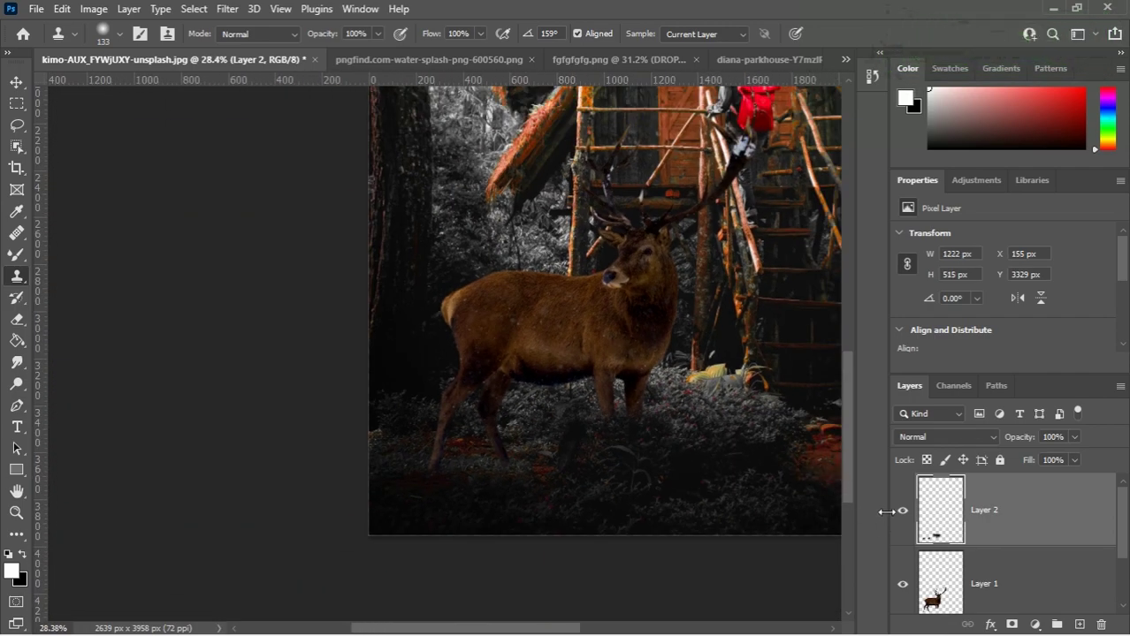
{"action": "left_click", "coordinate": [903, 511]}
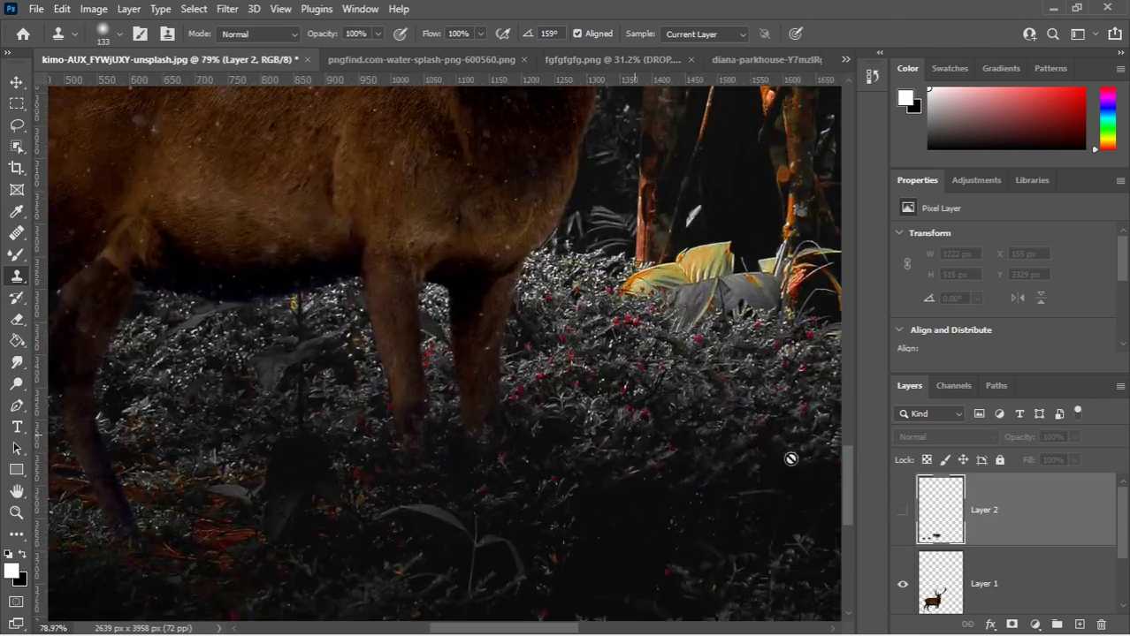
{"action": "left_click", "coordinate": [902, 511]}
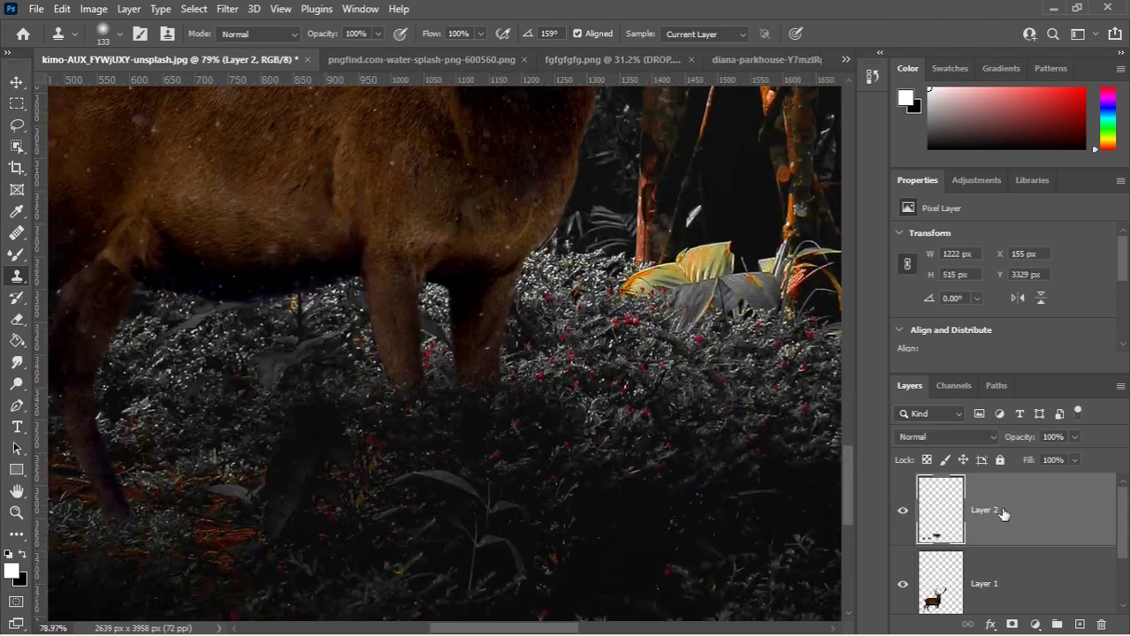
Step: Apply Hue/Saturation to the deer on Layer 1 with Hue -7 and Saturation -33
{"action": "key", "text": "e"}
{"action": "scroll", "coordinate": [727, 339], "scroll_direction": "down", "scroll_amount": 3}
{"action": "scroll", "coordinate": [690, 371], "scroll_direction": "down", "scroll_amount": 2}
{"action": "scroll", "coordinate": [691, 488], "scroll_direction": "down", "scroll_amount": 1}
{"action": "scroll", "coordinate": [997, 542], "scroll_direction": "down", "scroll_amount": 2}
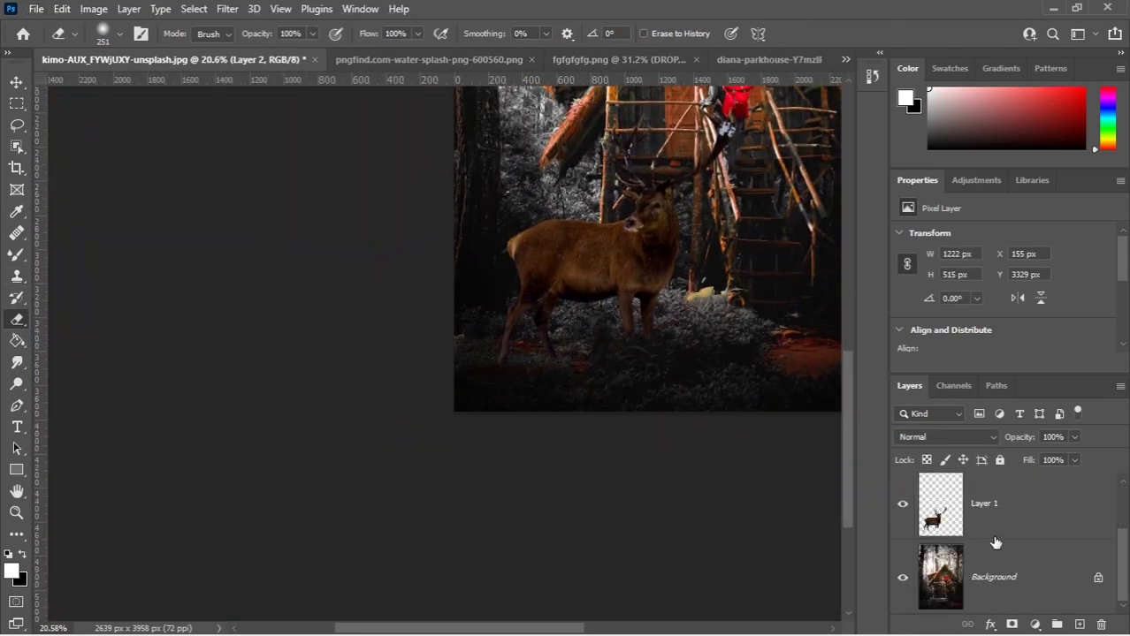
{"action": "scroll", "coordinate": [996, 542], "scroll_direction": "up", "scroll_amount": 2}
{"action": "scroll", "coordinate": [600, 349], "scroll_direction": "up", "scroll_amount": 2}
{"action": "scroll", "coordinate": [933, 523], "scroll_direction": "down", "scroll_amount": 1}
{"action": "scroll", "coordinate": [932, 524], "scroll_direction": "up", "scroll_amount": 1}
{"action": "left_click", "coordinate": [939, 555]}
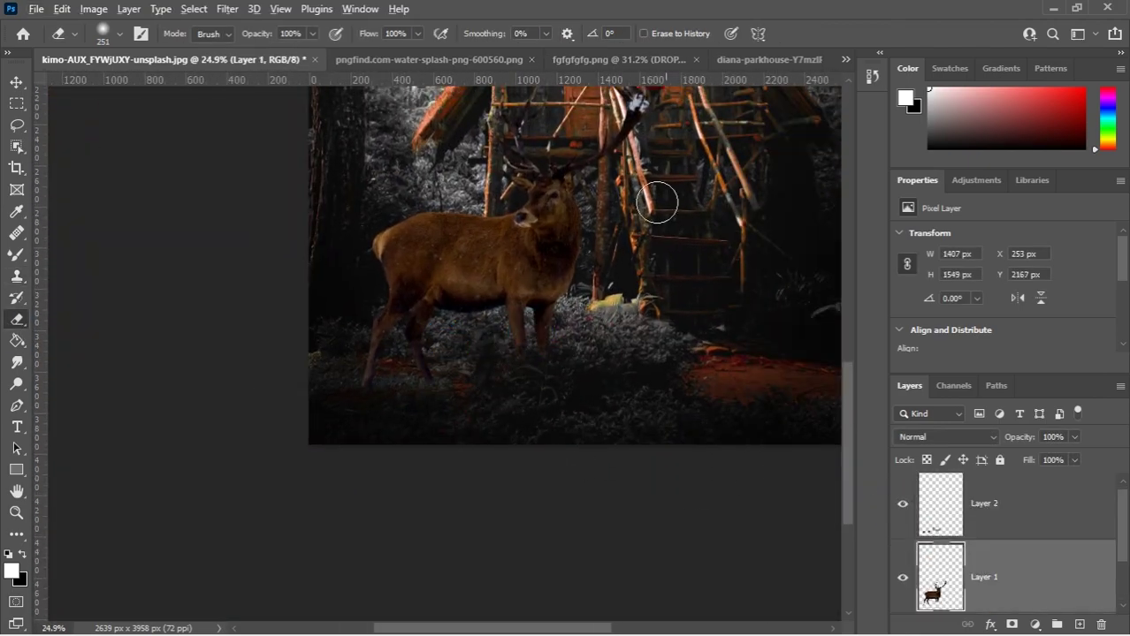
{"action": "scroll", "coordinate": [559, 164], "scroll_direction": "up", "scroll_amount": 7}
{"action": "scroll", "coordinate": [497, 288], "scroll_direction": "down", "scroll_amount": 6}
{"action": "key", "text": "ctrl+u"}
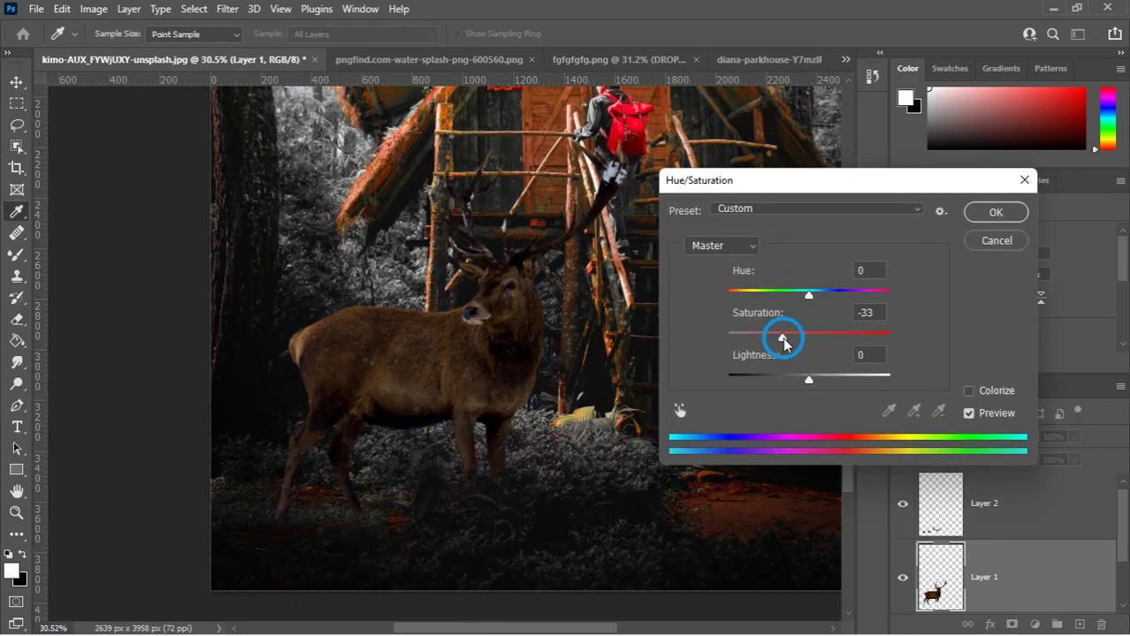
{"action": "left_click_drag", "start_coordinate": [797, 296], "coordinate": [806, 295]}
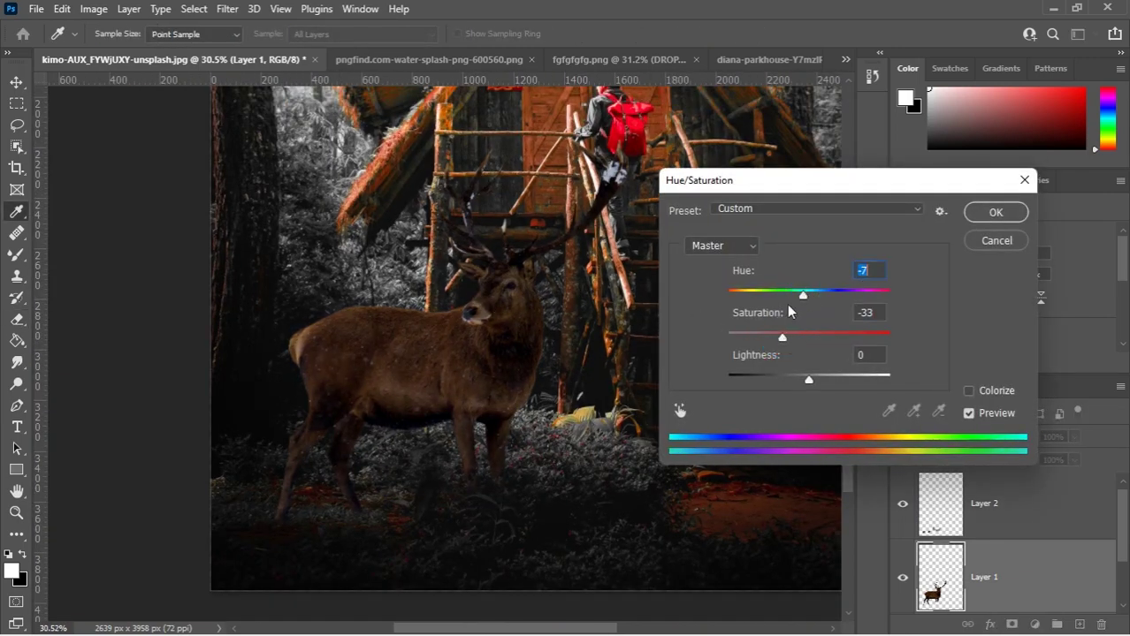
{"action": "key", "text": "Return"}
Step: Mute the deer's reddish colour further with a second Hue/Saturation adjustment
{"action": "scroll", "coordinate": [477, 361], "scroll_direction": "up", "scroll_amount": 8}
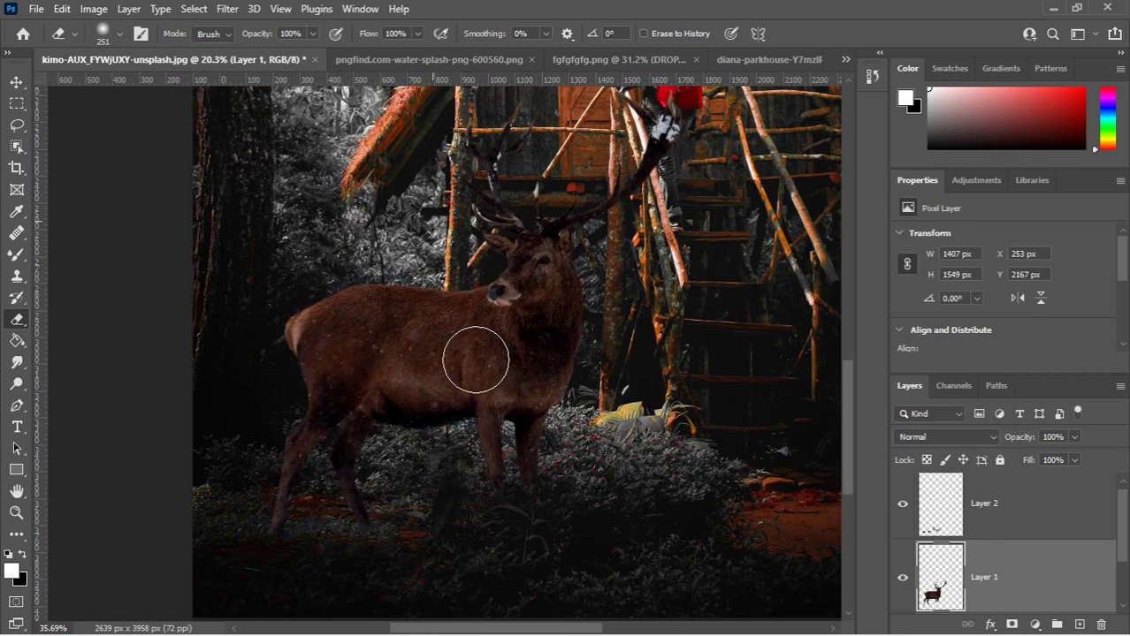
{"action": "key", "text": "ctrl+u"}
{"action": "key", "text": "Return"}
{"action": "scroll", "coordinate": [501, 343], "scroll_direction": "down", "scroll_amount": 12}
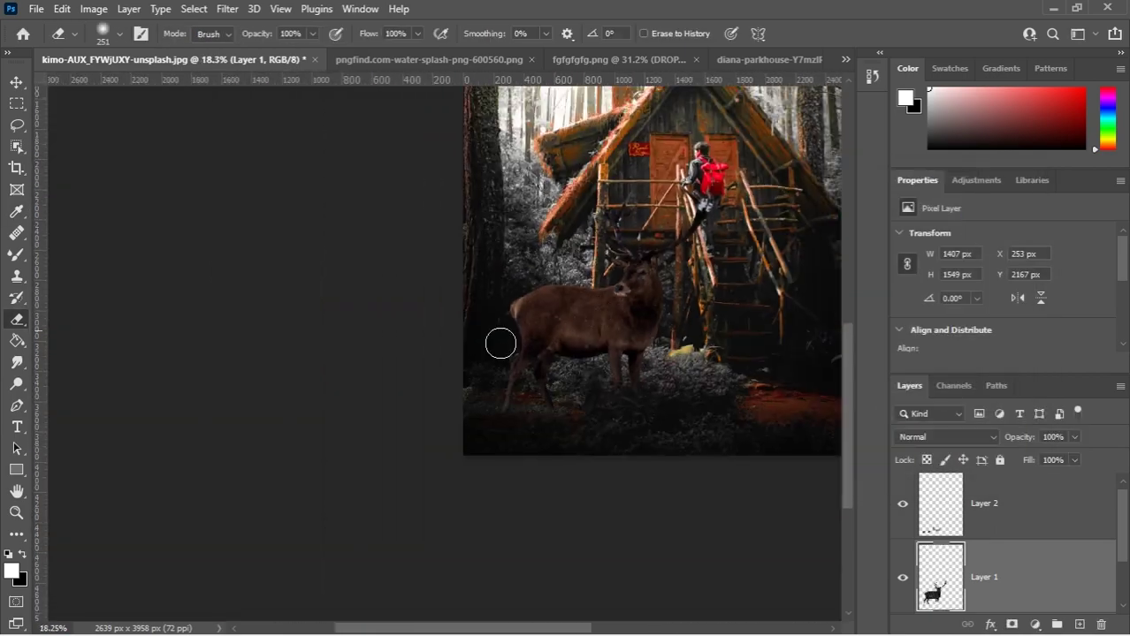
Step: Choose the Dodge tool with an enlarged brush and duplicate the deer layer for non-destructive shading
{"action": "scroll", "coordinate": [501, 343], "scroll_direction": "up", "scroll_amount": 10}
{"action": "left_click", "coordinate": [16, 384]}
{"action": "scroll", "coordinate": [559, 288], "scroll_direction": "up", "scroll_amount": 2}
{"action": "scroll", "coordinate": [558, 287], "scroll_direction": "up", "scroll_amount": 1}
{"action": "key", "text": "bracketright"}
{"action": "key", "text": "bracketright"}
{"action": "key", "text": "bracketright"}
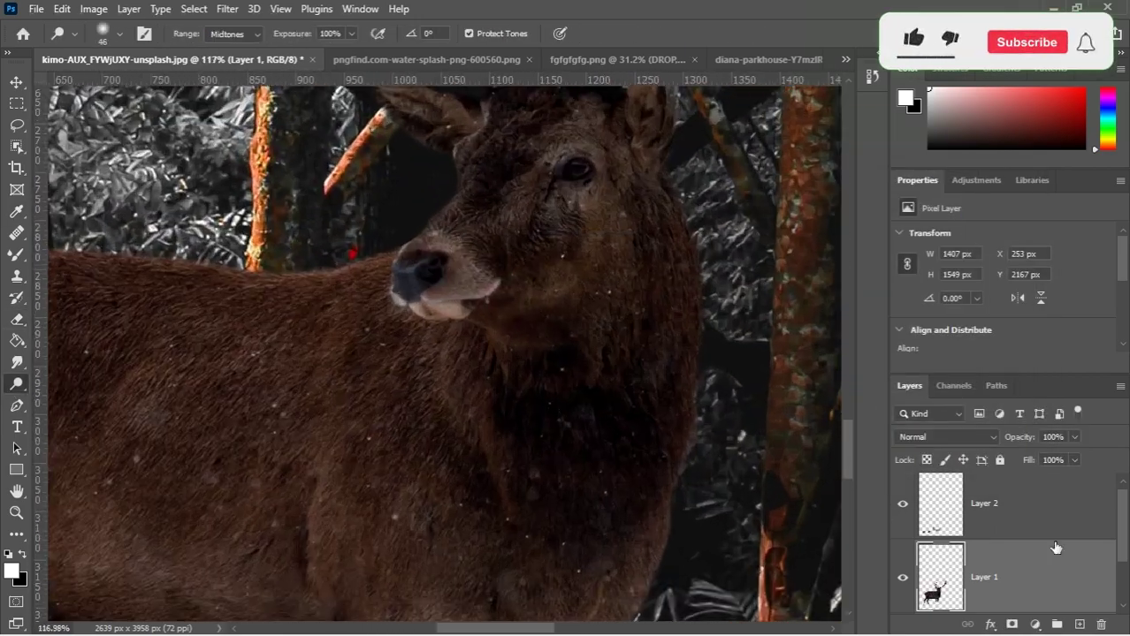
{"action": "key", "text": "ctrl+j"}
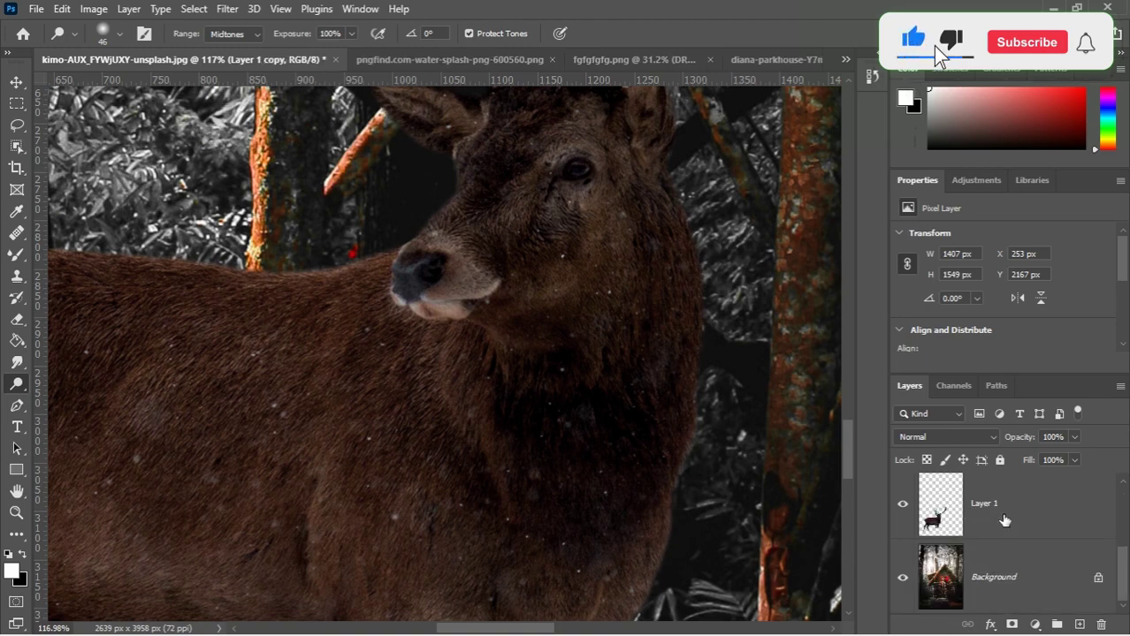
Step: Dodge the midtones of the deer's muzzle and cheek on Layer 1 copy at 100% exposure
{"action": "key", "text": "bracketright"}
{"action": "scroll", "coordinate": [432, 270], "scroll_direction": "up", "scroll_amount": 2}
{"action": "left_click_drag", "start_coordinate": [431, 269], "coordinate": [451, 229]}
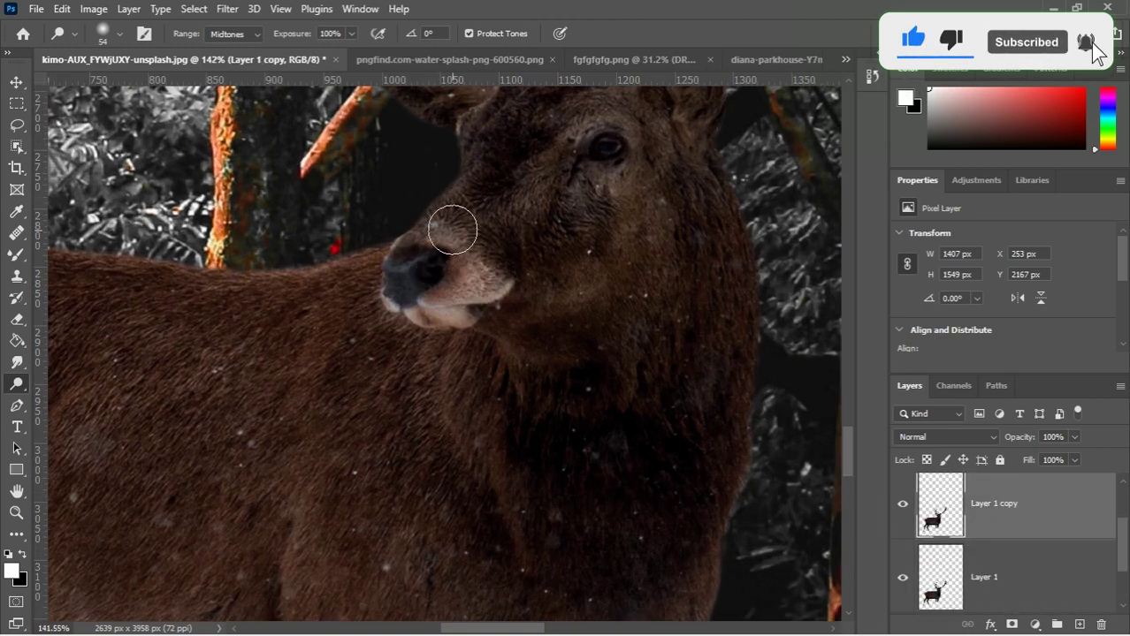
{"action": "key", "text": "bracketright"}
{"action": "key", "text": "bracketright"}
{"action": "scroll", "coordinate": [567, 179], "scroll_direction": "down", "scroll_amount": 2}
{"action": "key", "text": "bracketright"}
{"action": "key", "text": "bracketright"}
{"action": "left_click_drag", "start_coordinate": [623, 199], "coordinate": [585, 259]}
{"action": "scroll", "coordinate": [530, 462], "scroll_direction": "down", "scroll_amount": 5}
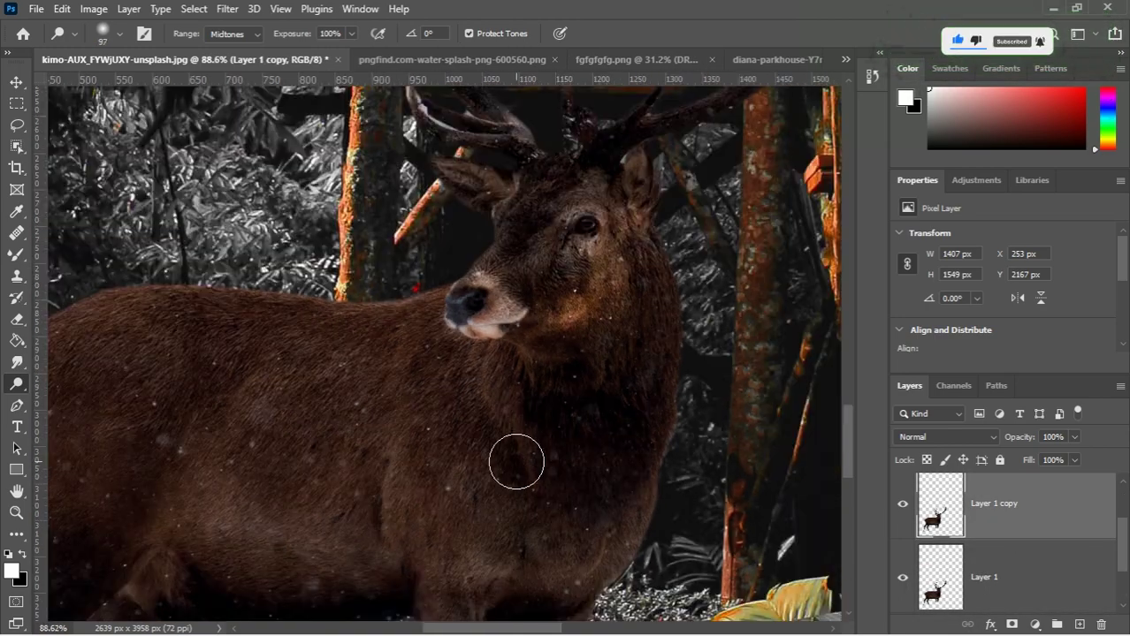
Step: Dodge highlights onto the deer's chest and shoulders with a 152-pixel brush
{"action": "key", "text": "bracketright"}
{"action": "key", "text": "bracketright"}
{"action": "key", "text": "bracketright"}
{"action": "left_click_drag", "start_coordinate": [531, 557], "coordinate": [508, 465]}
{"action": "left_click_drag", "start_coordinate": [566, 442], "coordinate": [625, 335]}
{"action": "left_click_drag", "start_coordinate": [545, 619], "coordinate": [545, 513]}
{"action": "left_click_drag", "start_coordinate": [467, 354], "coordinate": [431, 325]}
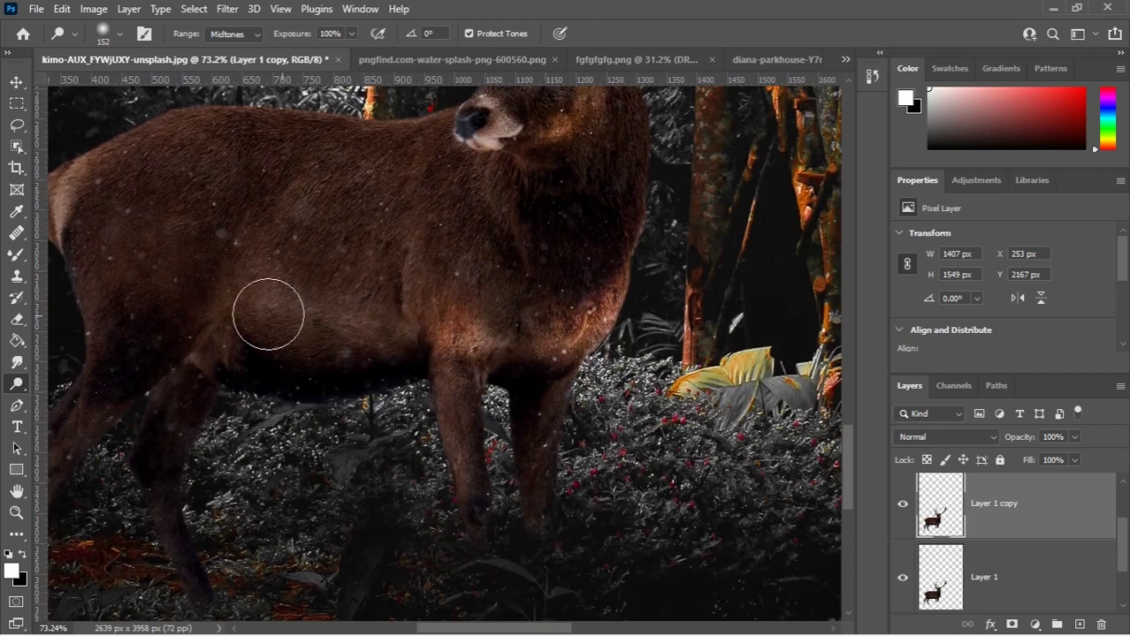
Step: Dodge highlights along the deer's belly, back and legs with a 160-pixel brush
{"action": "left_click_drag", "start_coordinate": [205, 297], "coordinate": [314, 373]}
{"action": "mouse_move", "coordinate": [389, 393]}
{"action": "left_mouse_down"}
{"action": "mouse_move", "coordinate": [491, 412]}
{"action": "mouse_move", "coordinate": [154, 315]}
{"action": "mouse_move", "coordinate": [494, 225]}
{"action": "left_mouse_up"}
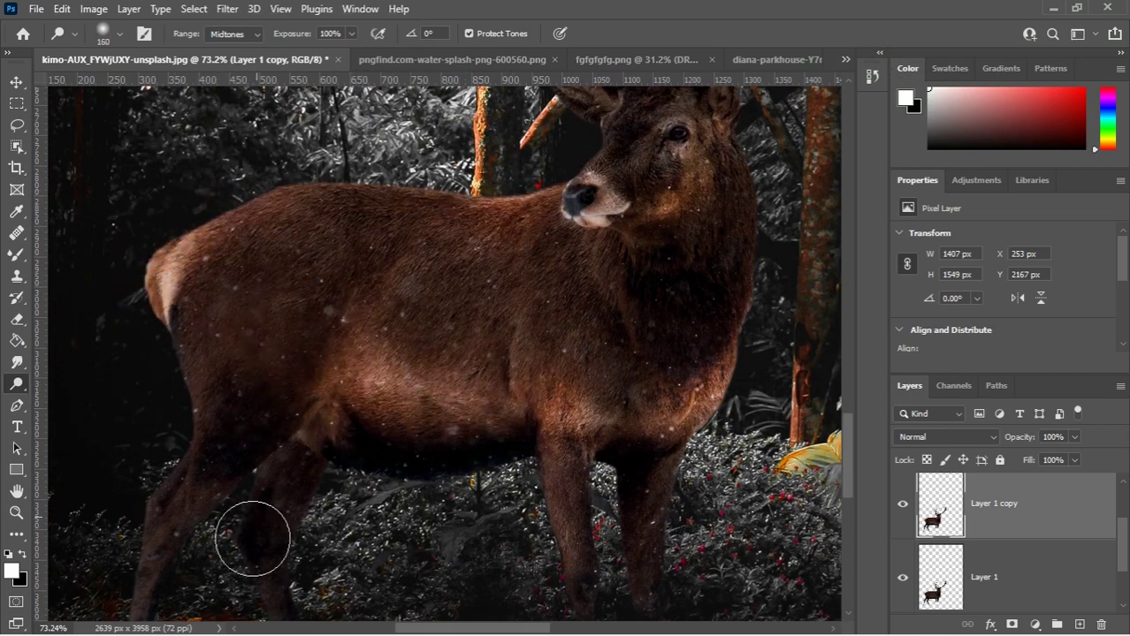
{"action": "left_click_drag", "start_coordinate": [253, 540], "coordinate": [298, 402]}
{"action": "left_click_drag", "start_coordinate": [351, 264], "coordinate": [277, 323]}
{"action": "left_click_drag", "start_coordinate": [595, 218], "coordinate": [524, 374]}
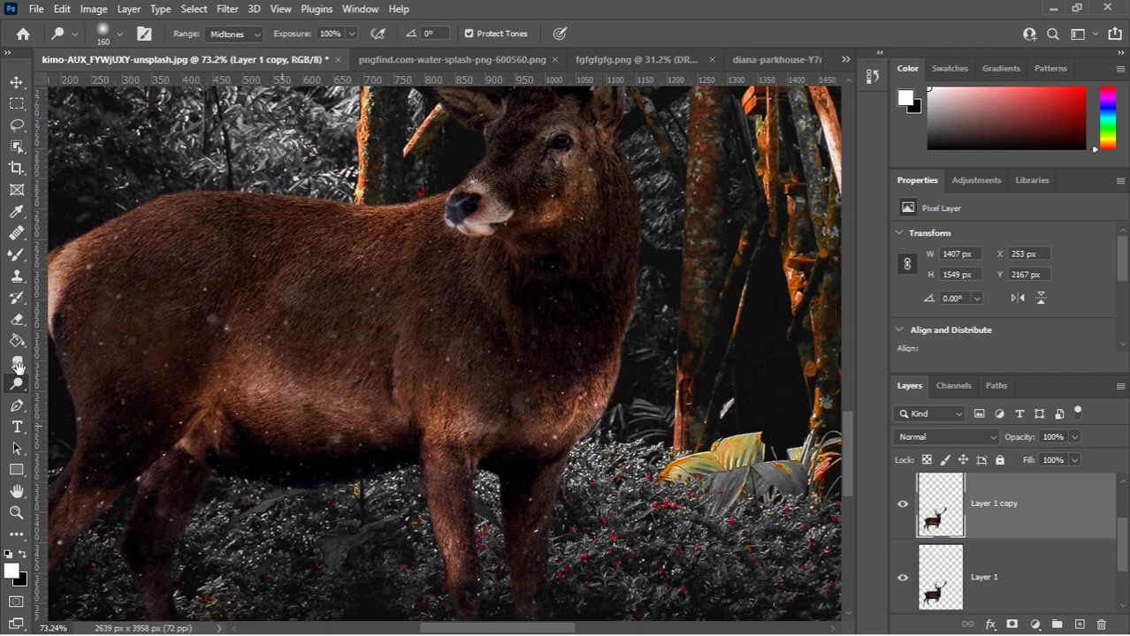
Step: Switch to the Burn tool and darken the deer's flank and back with a 178-pixel brush at 100% exposure
{"action": "right_click", "coordinate": [18, 384]}
{"action": "left_click", "coordinate": [36, 397]}
{"action": "left_click_drag", "start_coordinate": [205, 427], "coordinate": [206, 435]}
{"action": "right_click", "coordinate": [17, 384]}
{"action": "left_click", "coordinate": [44, 400]}
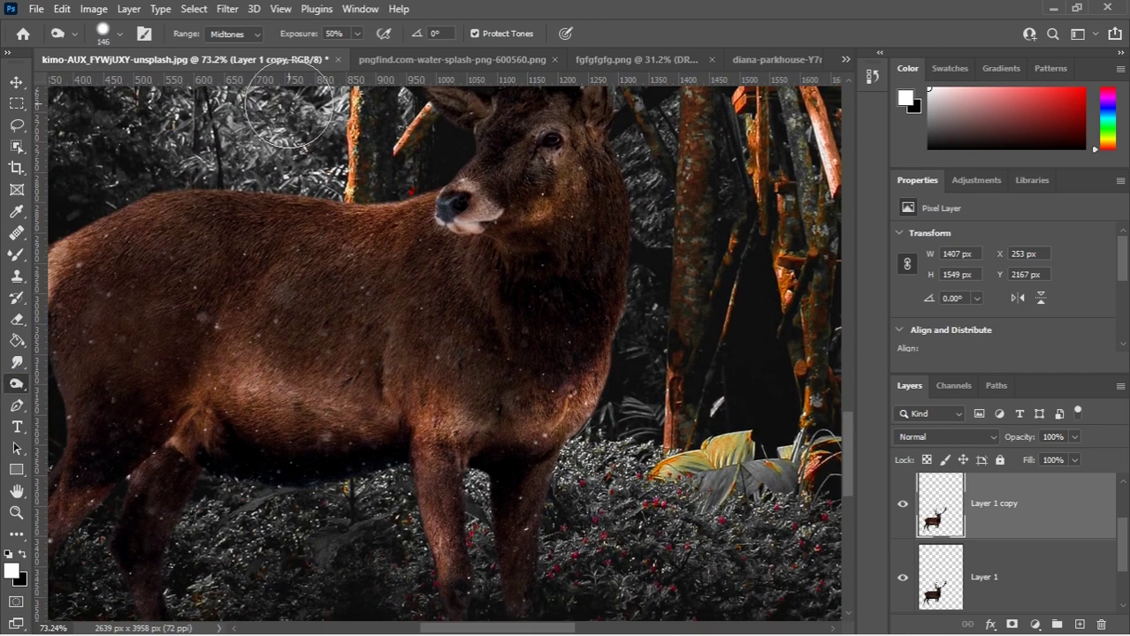
{"action": "left_click_drag", "start_coordinate": [342, 384], "coordinate": [222, 386]}
{"action": "right_click", "coordinate": [315, 308]}
{"action": "left_click_drag", "start_coordinate": [491, 388], "coordinate": [113, 366]}
{"action": "left_click_drag", "start_coordinate": [259, 261], "coordinate": [270, 221]}
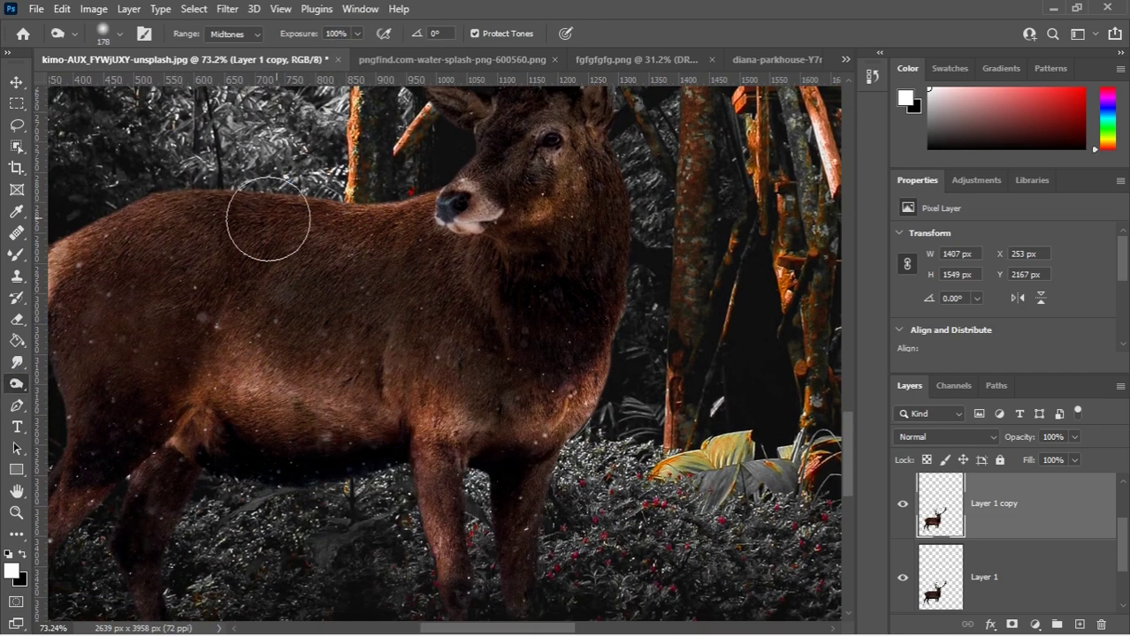
Step: Burn shadows into the deer's legs, neck and chest on Layer 1 copy
{"action": "mouse_move", "coordinate": [117, 462]}
{"action": "left_mouse_down"}
{"action": "mouse_move", "coordinate": [216, 400]}
{"action": "mouse_move", "coordinate": [177, 451]}
{"action": "left_mouse_up"}
{"action": "left_click_drag", "start_coordinate": [119, 544], "coordinate": [141, 424]}
{"action": "mouse_move", "coordinate": [575, 371]}
{"action": "left_mouse_down"}
{"action": "mouse_move", "coordinate": [572, 488]}
{"action": "mouse_move", "coordinate": [641, 362]}
{"action": "left_mouse_up"}
{"action": "left_click_drag", "start_coordinate": [635, 329], "coordinate": [562, 479]}
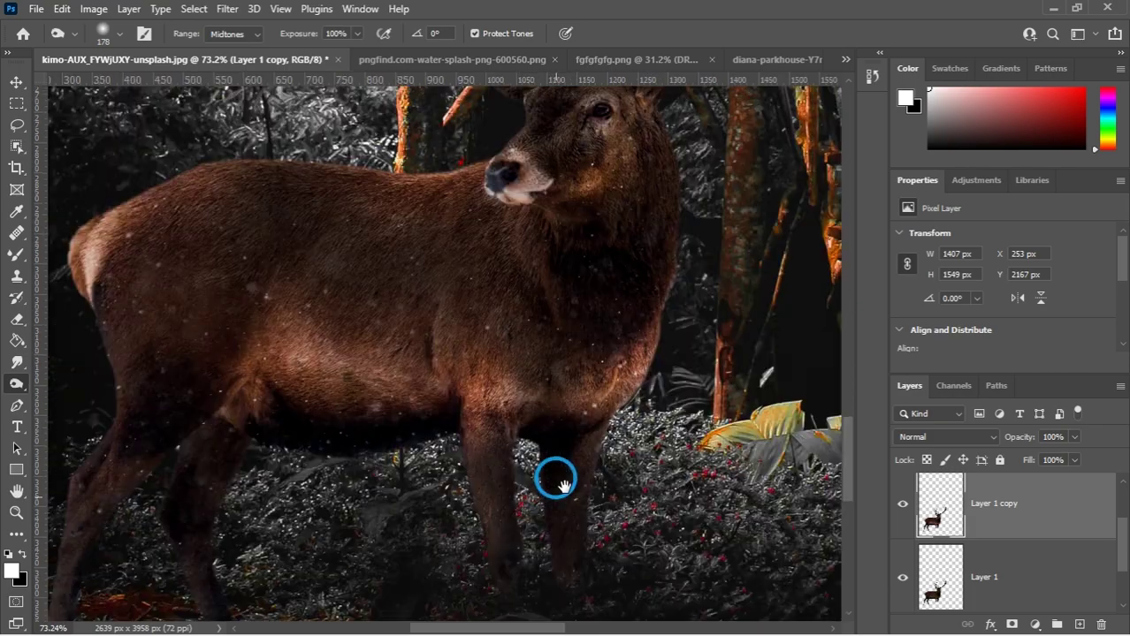
{"action": "left_click_drag", "start_coordinate": [617, 362], "coordinate": [650, 206]}
{"action": "left_click_drag", "start_coordinate": [595, 182], "coordinate": [590, 304]}
{"action": "left_click_drag", "start_coordinate": [639, 145], "coordinate": [608, 144]}
{"action": "scroll", "coordinate": [674, 300], "scroll_direction": "down", "scroll_amount": 5}
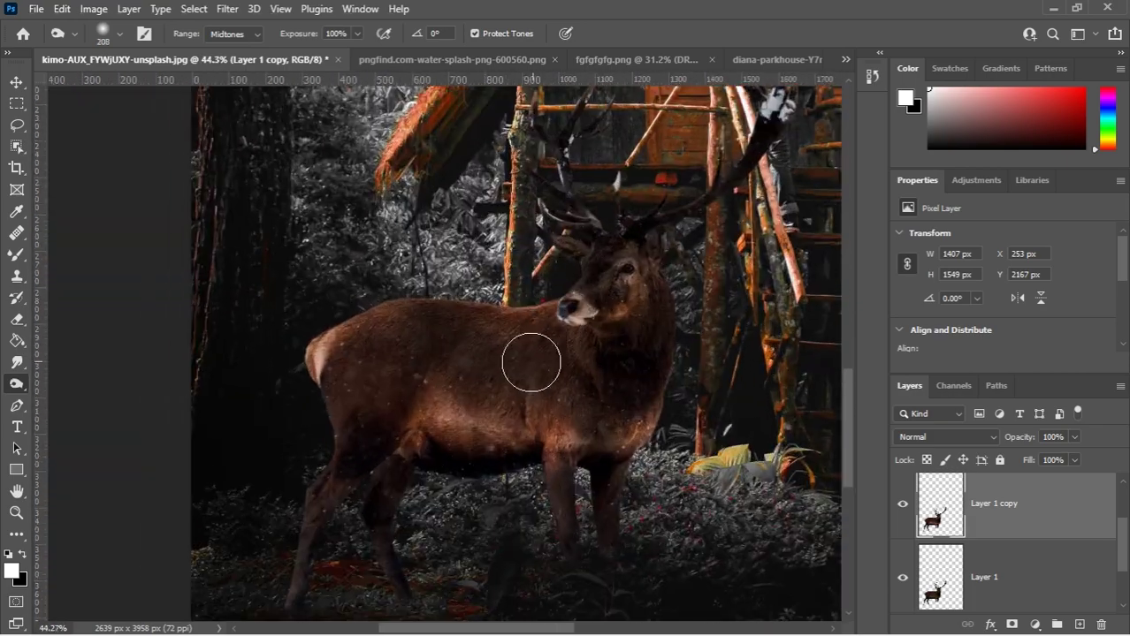
Step: Warm the deer's fur on Layer 1 copy with a Color Balance adjustment
{"action": "scroll", "coordinate": [318, 389], "scroll_direction": "down", "scroll_amount": 12}
{"action": "scroll", "coordinate": [300, 364], "scroll_direction": "up", "scroll_amount": 3}
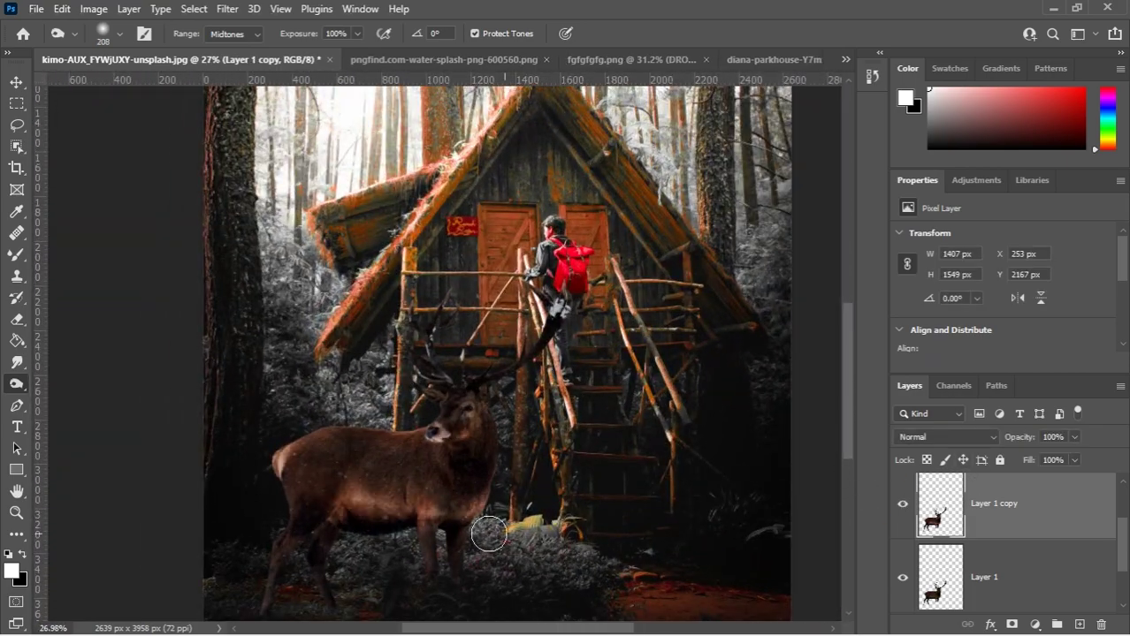
{"action": "scroll", "coordinate": [487, 530], "scroll_direction": "up", "scroll_amount": 3}
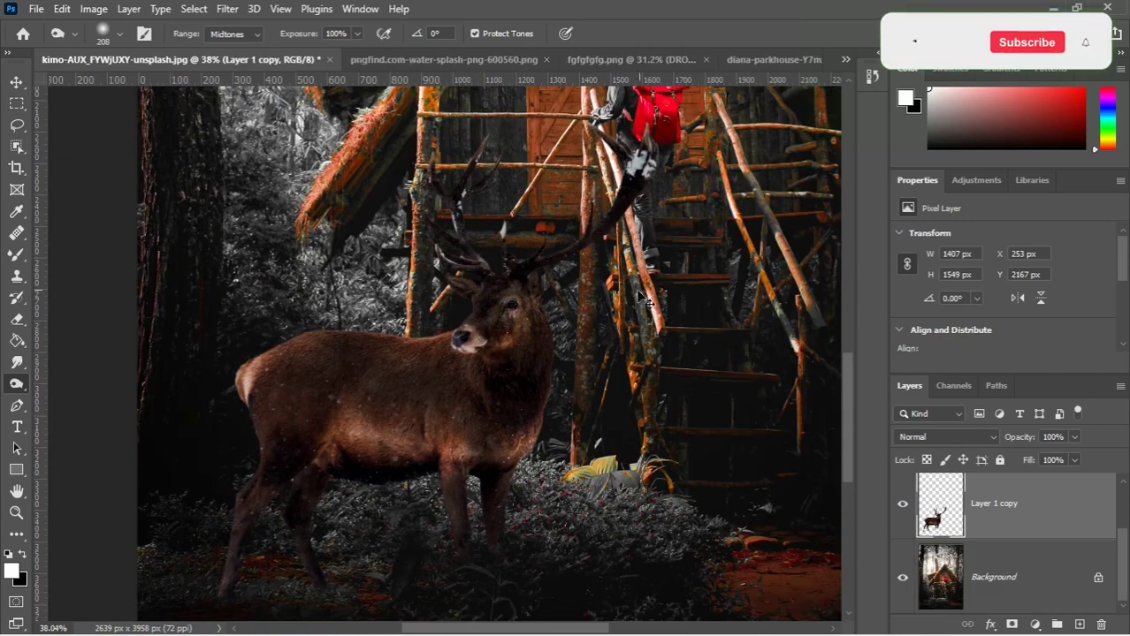
{"action": "key", "text": "ctrl+b"}
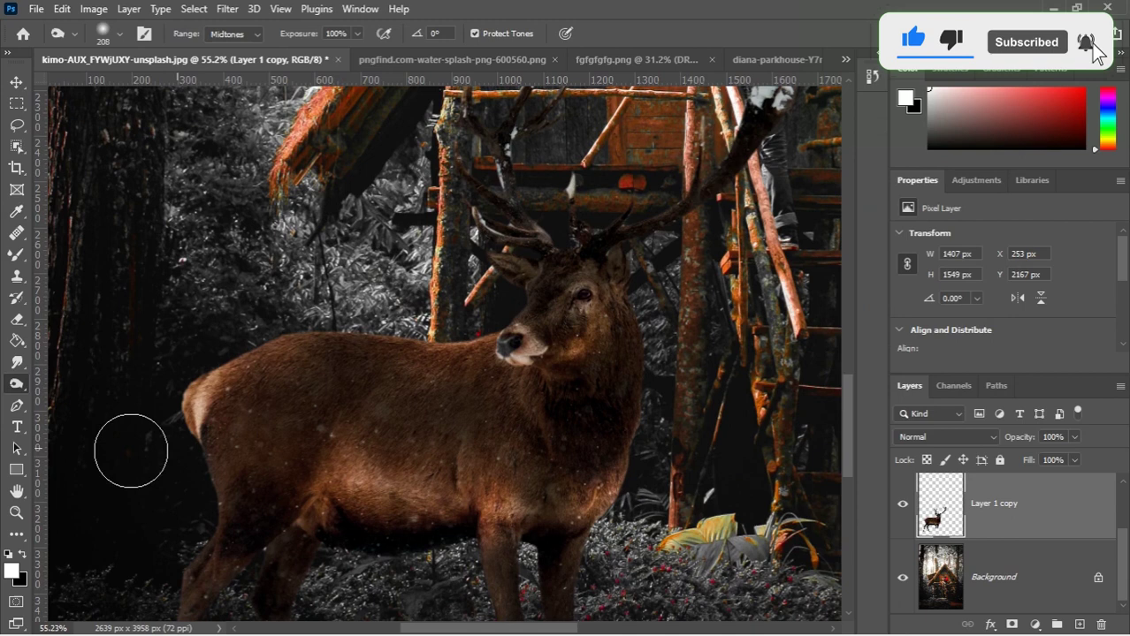
Step: Return to the Dodge tool, reduce its exposure to 50% and add small highlights to the deer
{"action": "right_click", "coordinate": [16, 384]}
{"action": "left_click", "coordinate": [71, 378]}
{"action": "left_click", "coordinate": [351, 33]}
{"action": "left_click_drag", "start_coordinate": [316, 53], "coordinate": [323, 56]}
{"action": "left_click_drag", "start_coordinate": [358, 462], "coordinate": [330, 454]}
{"action": "left_click_drag", "start_coordinate": [382, 474], "coordinate": [378, 473]}
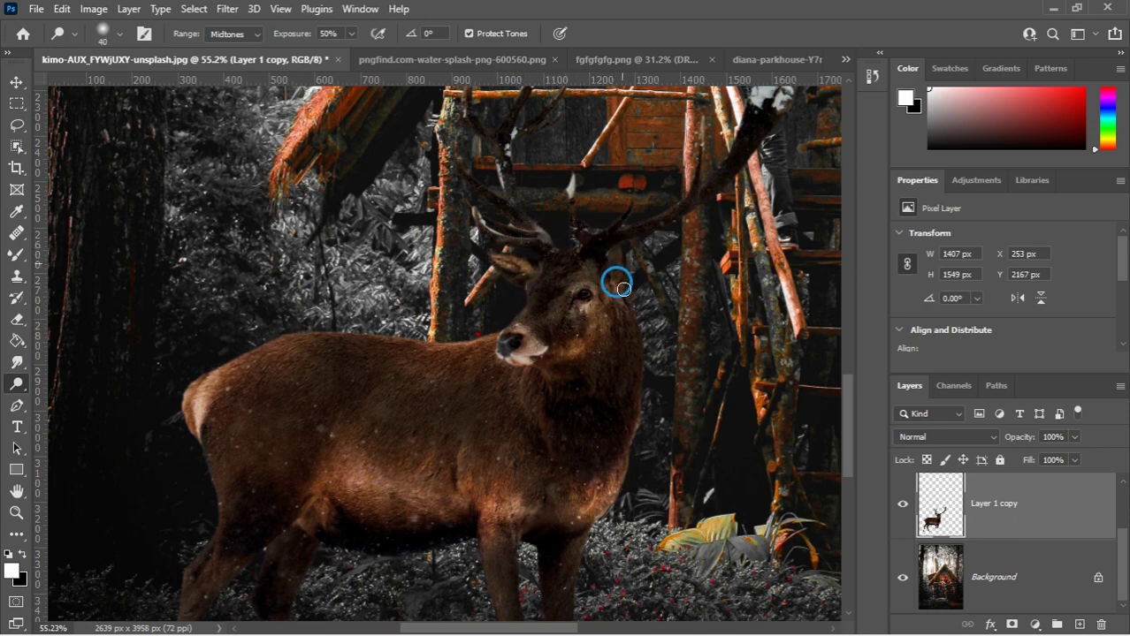
Step: Dodge broad highlights over the deer's body with a 250-pixel brush at 50% exposure
{"action": "scroll", "coordinate": [623, 289], "scroll_direction": "down", "scroll_amount": 5}
{"action": "scroll", "coordinate": [449, 409], "scroll_direction": "up", "scroll_amount": 3}
{"action": "left_click_drag", "start_coordinate": [495, 387], "coordinate": [541, 387]}
{"action": "left_click", "coordinate": [490, 341]}
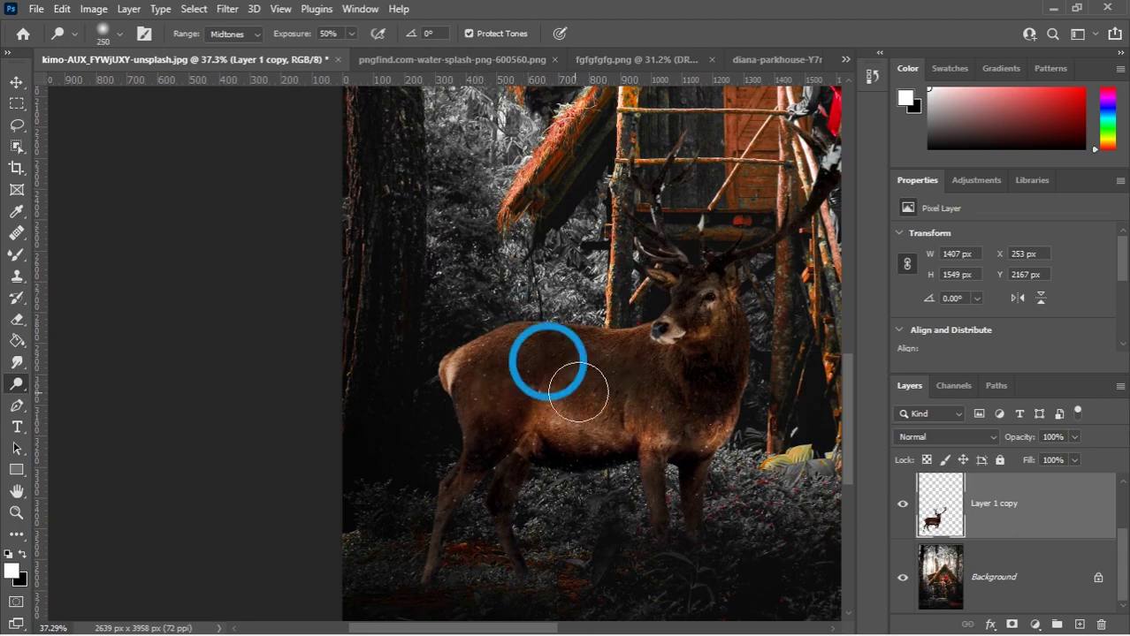
{"action": "scroll", "coordinate": [329, 376], "scroll_direction": "down", "scroll_amount": 6}
{"action": "scroll", "coordinate": [400, 419], "scroll_direction": "up", "scroll_amount": 5}
{"action": "scroll", "coordinate": [442, 296], "scroll_direction": "down", "scroll_amount": 3}
{"action": "left_click_drag", "start_coordinate": [468, 226], "coordinate": [449, 284]}
Step: Darken the Background layer with a Curves point at input 140 and output 102
{"action": "key", "text": "alt+bracketleft"}
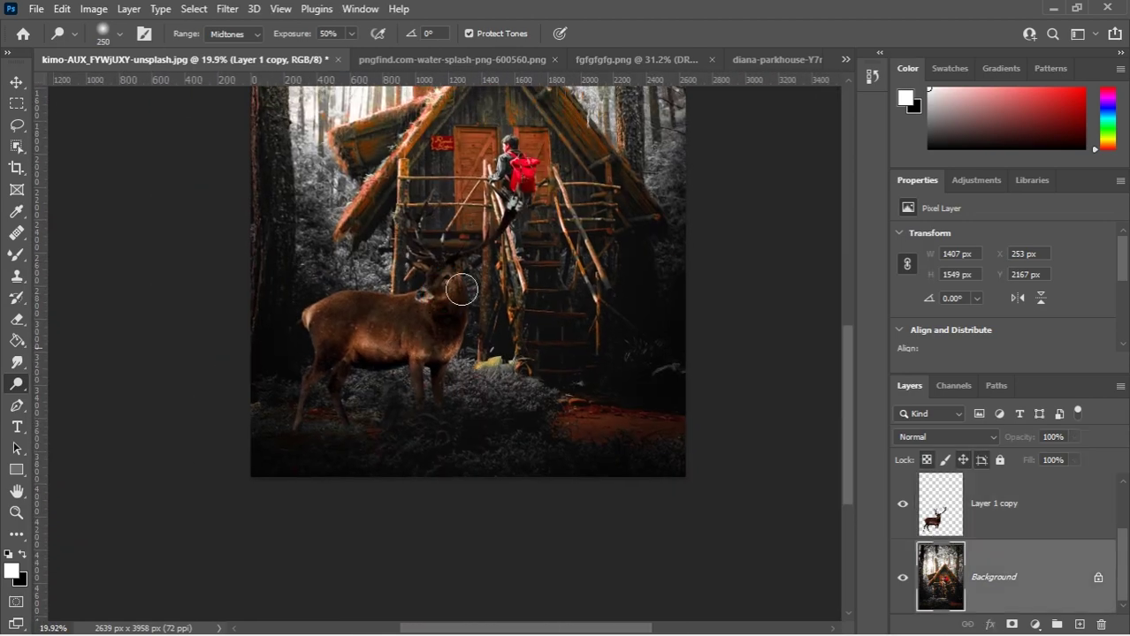
{"action": "scroll", "coordinate": [348, 352], "scroll_direction": "up", "scroll_amount": 1}
{"action": "scroll", "coordinate": [348, 353], "scroll_direction": "down", "scroll_amount": 2}
{"action": "key", "text": "ctrl+m"}
{"action": "left_click_drag", "start_coordinate": [746, 302], "coordinate": [745, 314]}
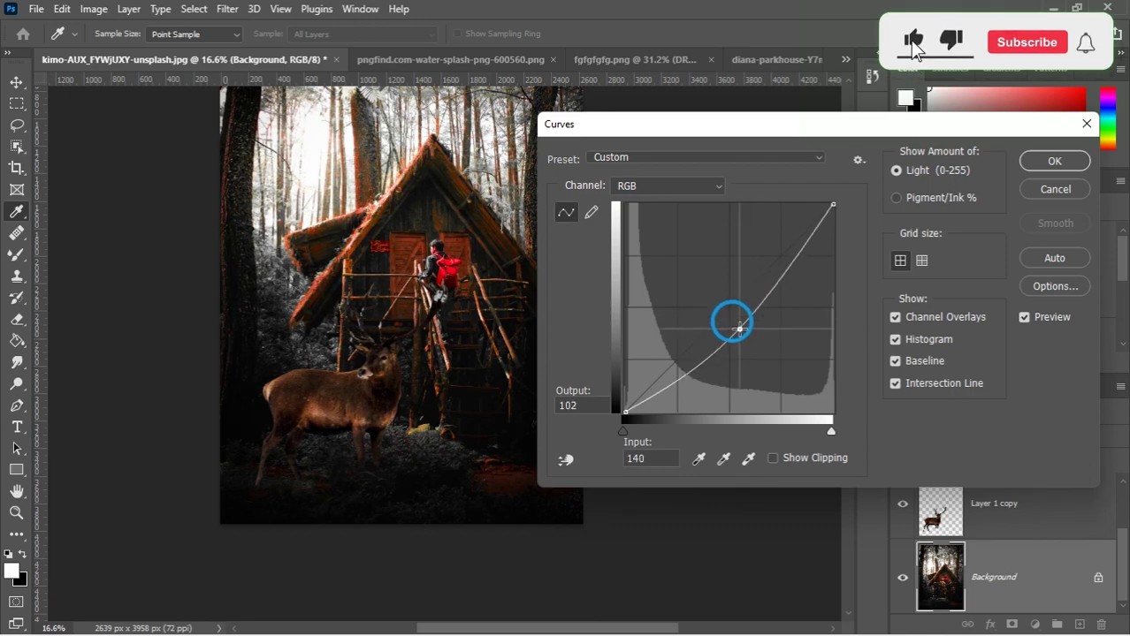
{"action": "key", "text": "Return"}
Step: Set the Dodge exposure to 95% and brighten the wooden stair railing on the Background layer
{"action": "scroll", "coordinate": [464, 324], "scroll_direction": "up", "scroll_amount": 4}
{"action": "left_click", "coordinate": [14, 384]}
{"action": "left_click", "coordinate": [80, 383]}
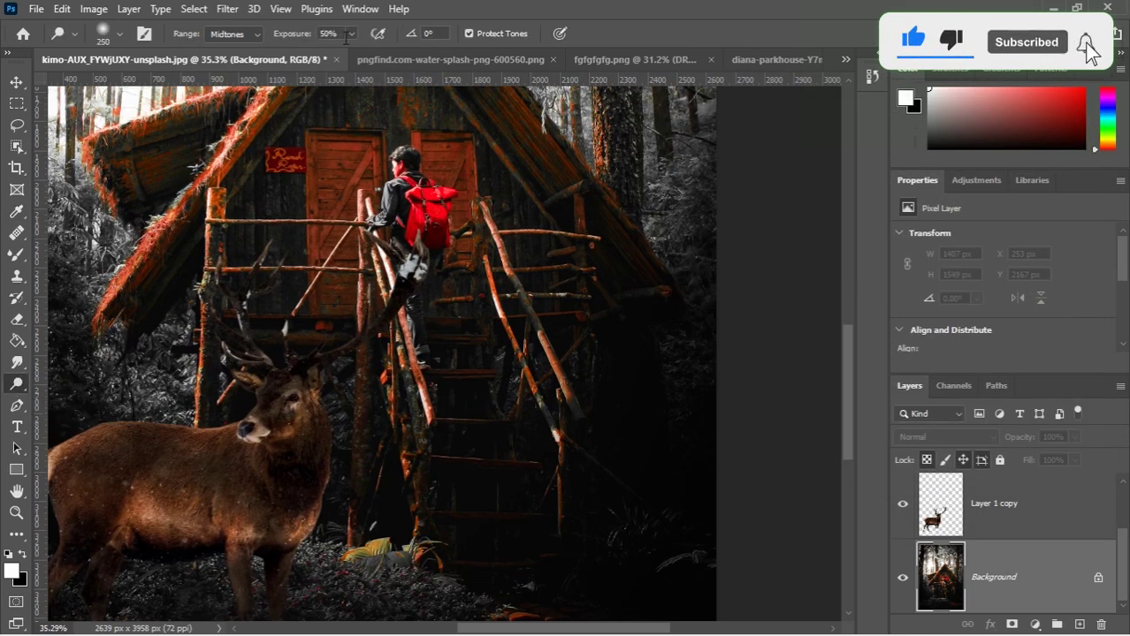
{"action": "right_click", "coordinate": [421, 407]}
{"action": "mouse_move", "coordinate": [428, 368]}
{"action": "left_mouse_down"}
{"action": "mouse_move", "coordinate": [419, 408]}
{"action": "mouse_move", "coordinate": [390, 304]}
{"action": "left_mouse_up"}
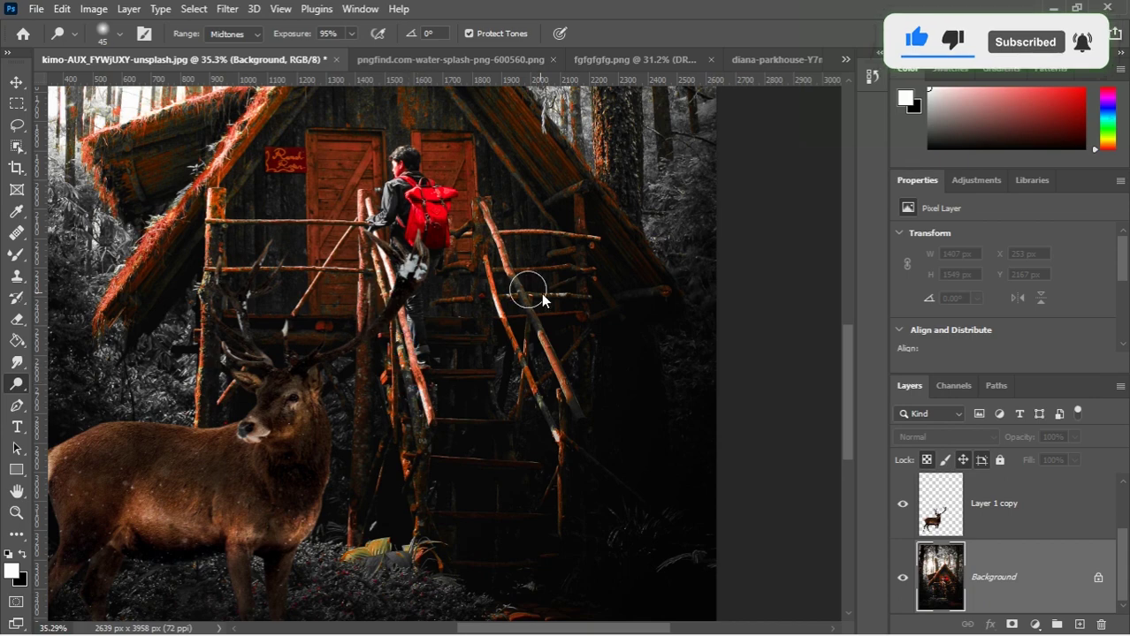
{"action": "mouse_move", "coordinate": [527, 293]}
{"action": "left_mouse_down"}
{"action": "mouse_move", "coordinate": [554, 422]}
{"action": "mouse_move", "coordinate": [570, 380]}
{"action": "mouse_move", "coordinate": [533, 298]}
{"action": "left_mouse_up"}
Step: Dodge the cabin door behind the red backpack with a resized soft brush
{"action": "scroll", "coordinate": [628, 245], "scroll_direction": "up", "scroll_amount": 5}
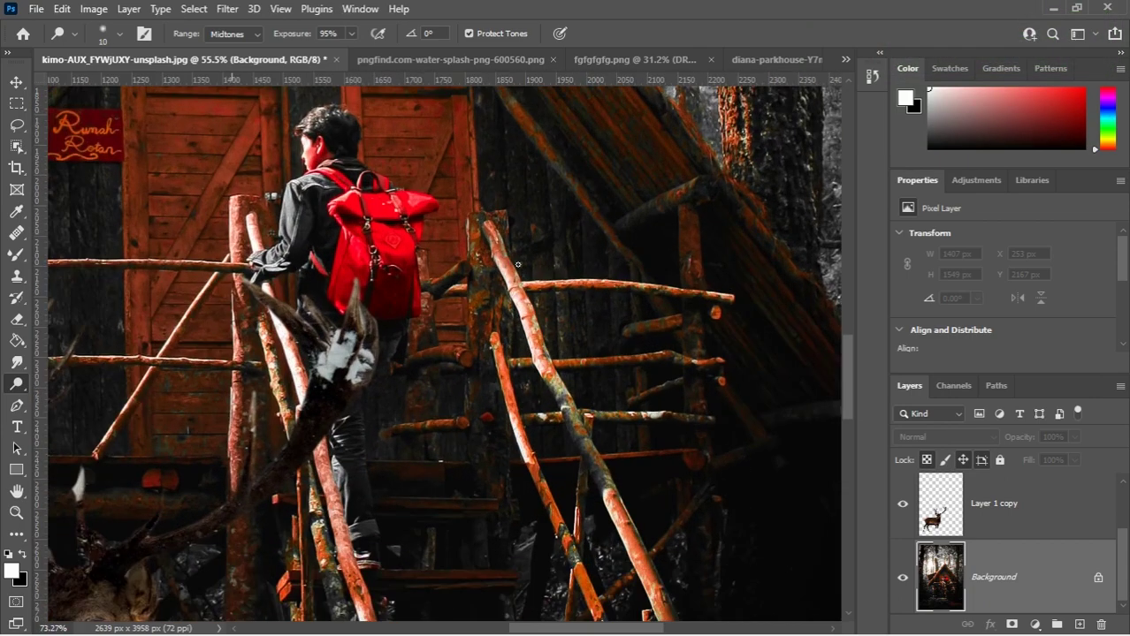
{"action": "scroll", "coordinate": [432, 524], "scroll_direction": "down", "scroll_amount": 2}
{"action": "right_click", "coordinate": [474, 298], "text": "alt"}
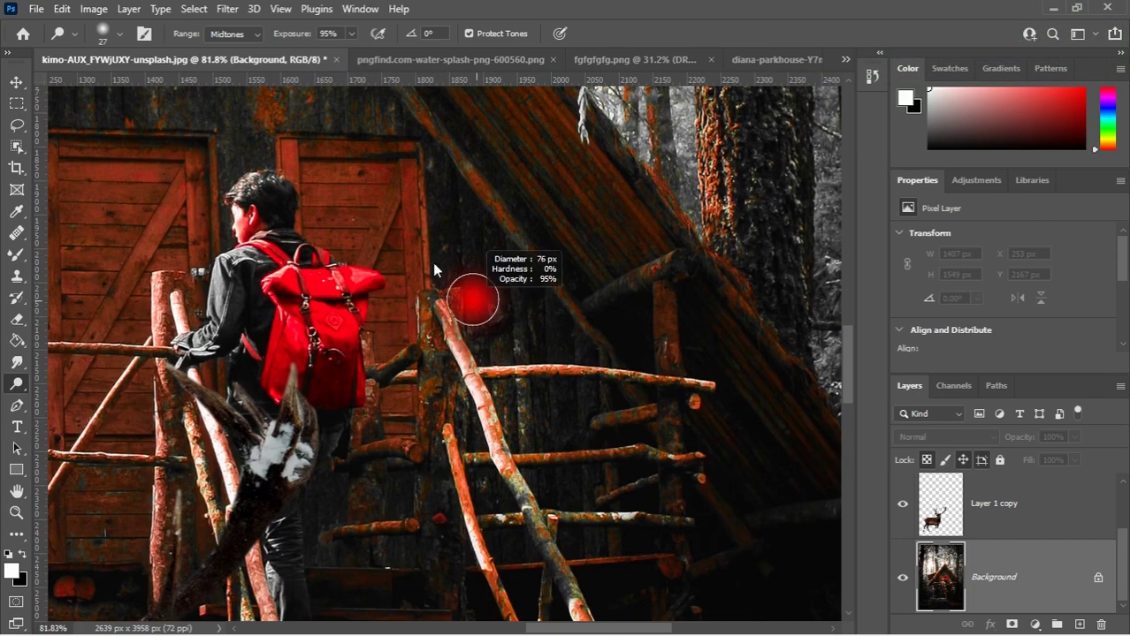
{"action": "mouse_move", "coordinate": [371, 231]}
{"action": "left_mouse_down"}
{"action": "mouse_move", "coordinate": [366, 169]}
{"action": "mouse_move", "coordinate": [328, 215]}
{"action": "mouse_move", "coordinate": [386, 412]}
{"action": "left_mouse_up"}
{"action": "left_click_drag", "start_coordinate": [405, 280], "coordinate": [573, 365]}
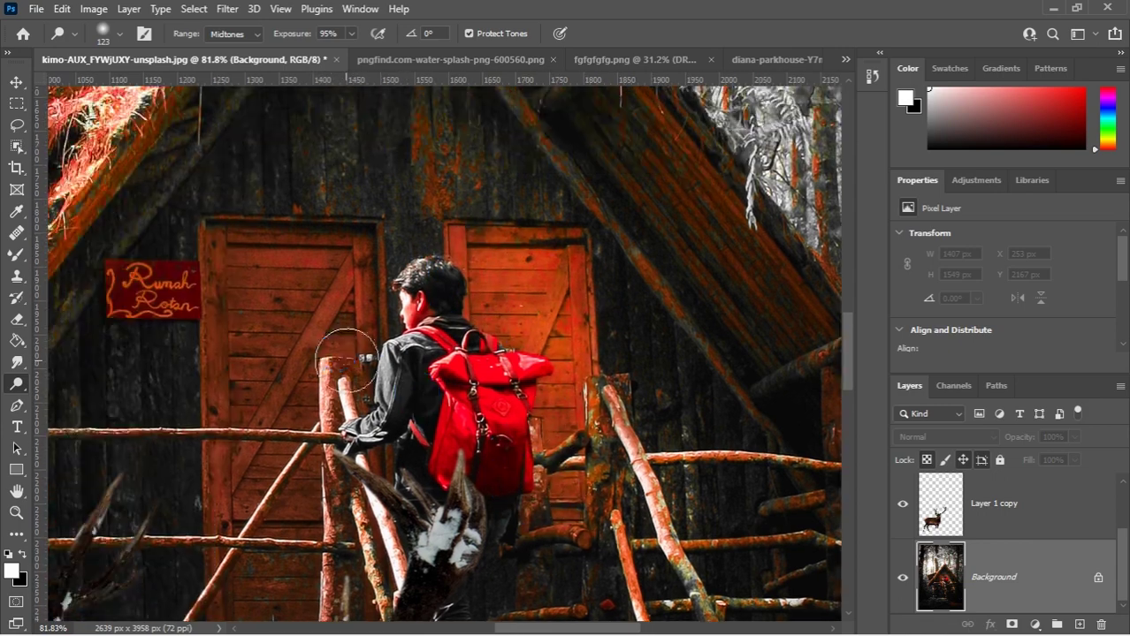
Step: Dodge the cabin door beside the Rumah Rotan sign with a 123-pixel brush
{"action": "mouse_move", "coordinate": [350, 360]}
{"action": "left_mouse_down"}
{"action": "mouse_move", "coordinate": [247, 428]}
{"action": "mouse_move", "coordinate": [314, 316]}
{"action": "mouse_move", "coordinate": [230, 232]}
{"action": "left_mouse_up"}
{"action": "scroll", "coordinate": [231, 231], "scroll_direction": "down", "scroll_amount": 3}
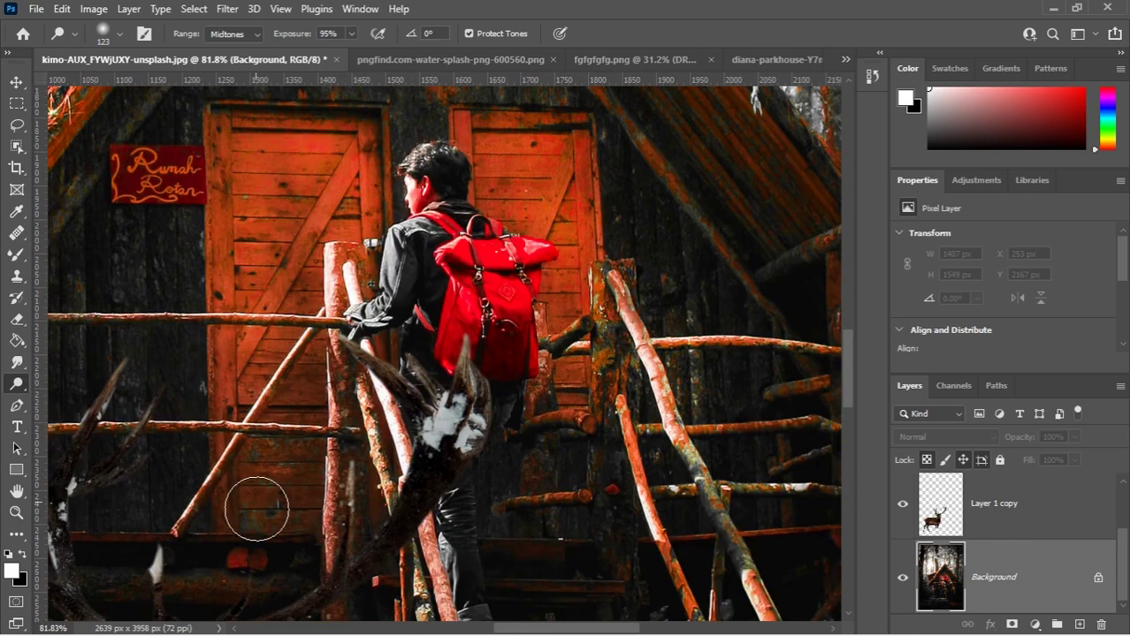
{"action": "mouse_move", "coordinate": [260, 507]}
{"action": "left_mouse_down"}
{"action": "mouse_move", "coordinate": [283, 313]}
{"action": "mouse_move", "coordinate": [249, 477]}
{"action": "mouse_move", "coordinate": [238, 225]}
{"action": "left_mouse_up"}
{"action": "left_click_drag", "start_coordinate": [329, 358], "coordinate": [362, 486]}
{"action": "scroll", "coordinate": [338, 424], "scroll_direction": "down", "scroll_amount": 5}
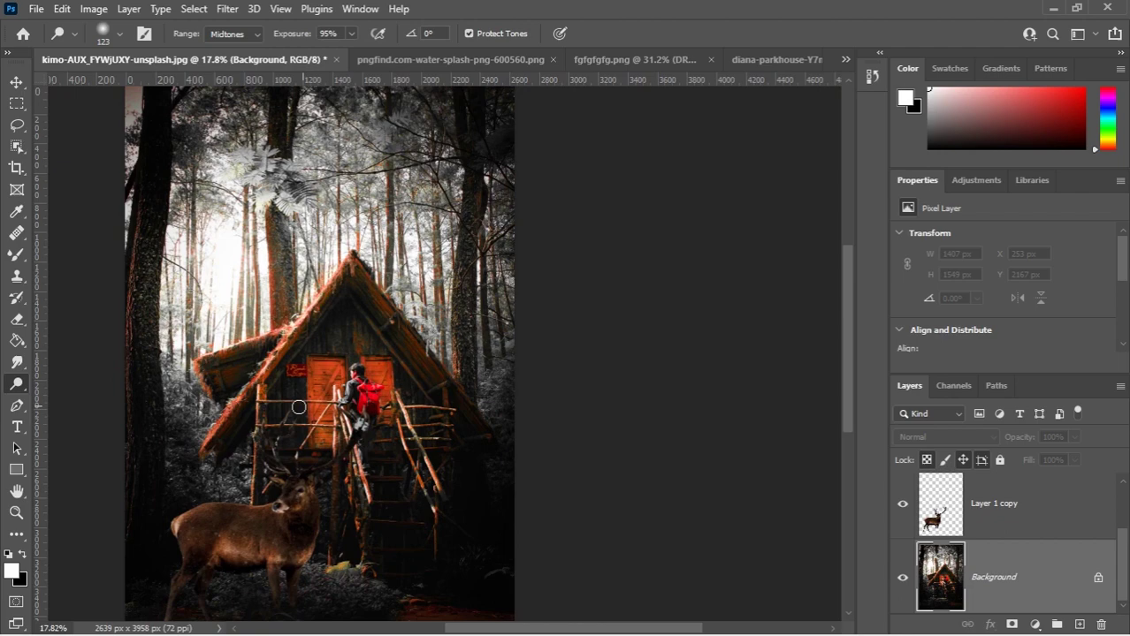
Step: Dodge the cabin's right roof slope with a 101-pixel brush at 95% exposure
{"action": "scroll", "coordinate": [347, 288], "scroll_direction": "up", "scroll_amount": 4}
{"action": "right_click", "coordinate": [596, 532], "text": "alt"}
{"action": "mouse_move", "coordinate": [363, 251]}
{"action": "left_mouse_down"}
{"action": "mouse_move", "coordinate": [418, 266]}
{"action": "mouse_move", "coordinate": [505, 383]}
{"action": "left_mouse_up"}
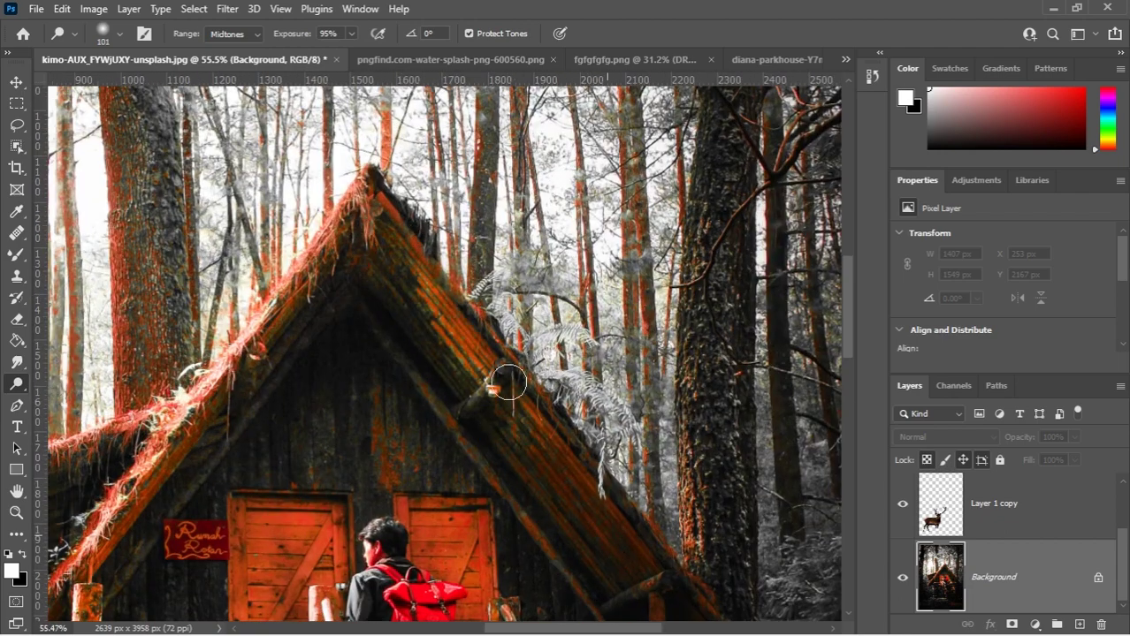
{"action": "scroll", "coordinate": [505, 384], "scroll_direction": "down", "scroll_amount": 3}
Step: Resize the Dodge brush and brighten the cabin's left roof edge and front wall
{"action": "right_click", "coordinate": [317, 271], "text": "alt"}
{"action": "left_click_drag", "start_coordinate": [317, 271], "coordinate": [184, 442]}
{"action": "left_click_drag", "start_coordinate": [408, 394], "coordinate": [429, 338]}
{"action": "mouse_move", "coordinate": [432, 274]}
{"action": "left_mouse_down"}
{"action": "mouse_move", "coordinate": [334, 387]}
{"action": "mouse_move", "coordinate": [272, 494]}
{"action": "left_mouse_up"}
{"action": "scroll", "coordinate": [275, 358], "scroll_direction": "down", "scroll_amount": 2}
Step: Burn the cabin's shaded porch and the dark area below it with a 208-pixel brush at 100% exposure
{"action": "right_click", "coordinate": [16, 383]}
{"action": "left_click", "coordinate": [62, 398]}
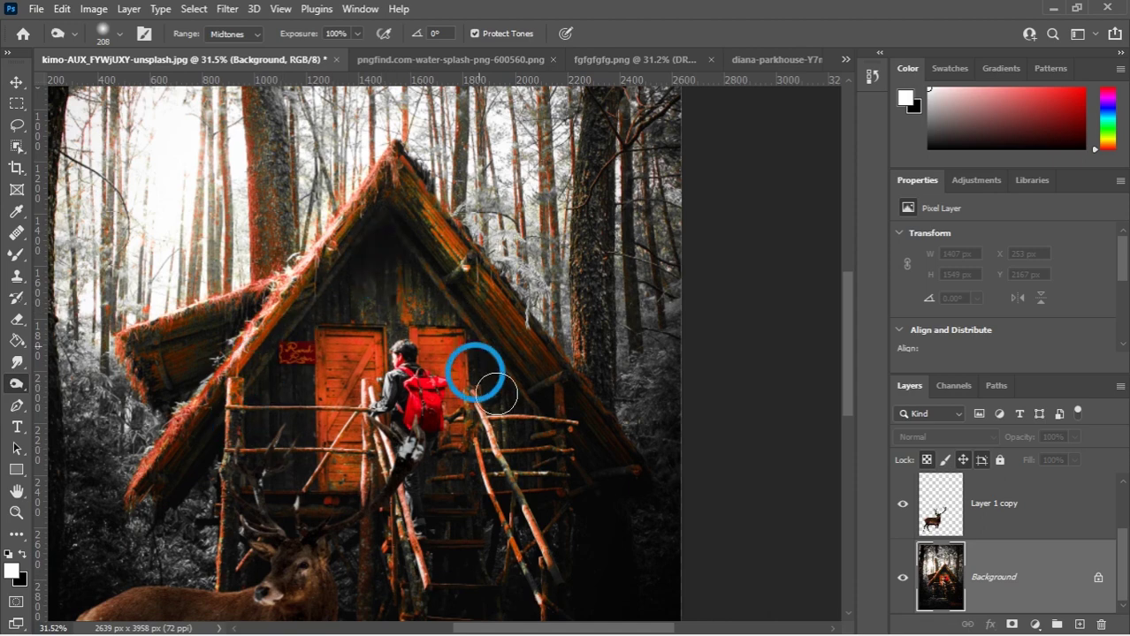
{"action": "scroll", "coordinate": [615, 494], "scroll_direction": "down", "scroll_amount": 3}
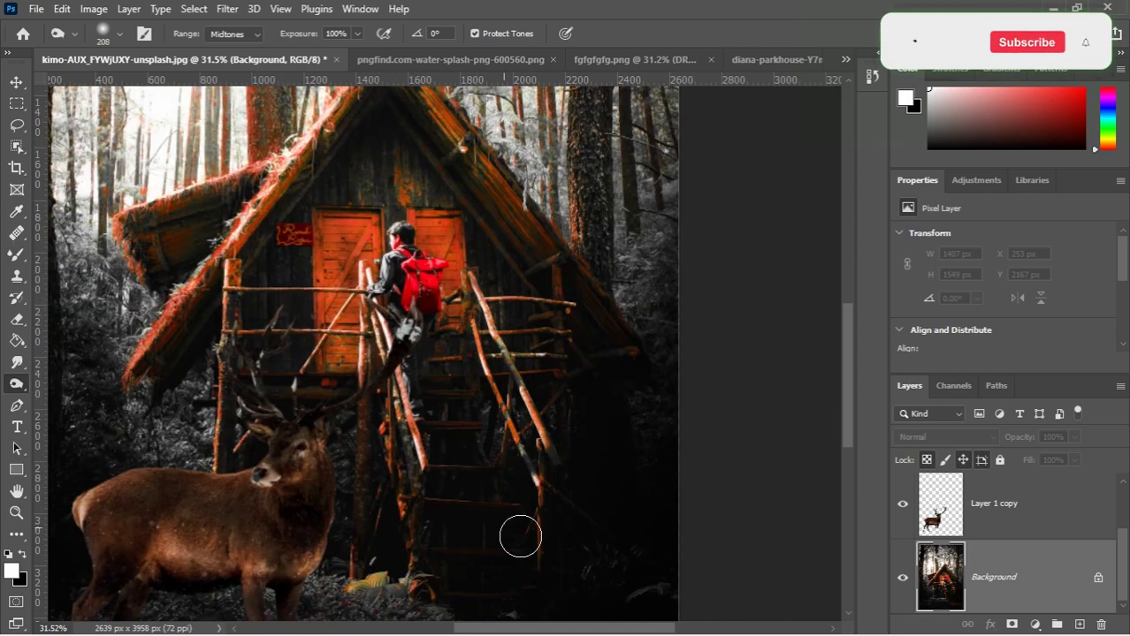
{"action": "scroll", "coordinate": [520, 534], "scroll_direction": "up", "scroll_amount": 3}
Step: Dodge the ladder and wooden support posts beneath the cabin with a 144-pixel brush at 95% exposure
{"action": "right_click", "coordinate": [500, 525], "text": "alt"}
{"action": "key", "text": "shift+o"}
{"action": "left_click", "coordinate": [456, 482]}
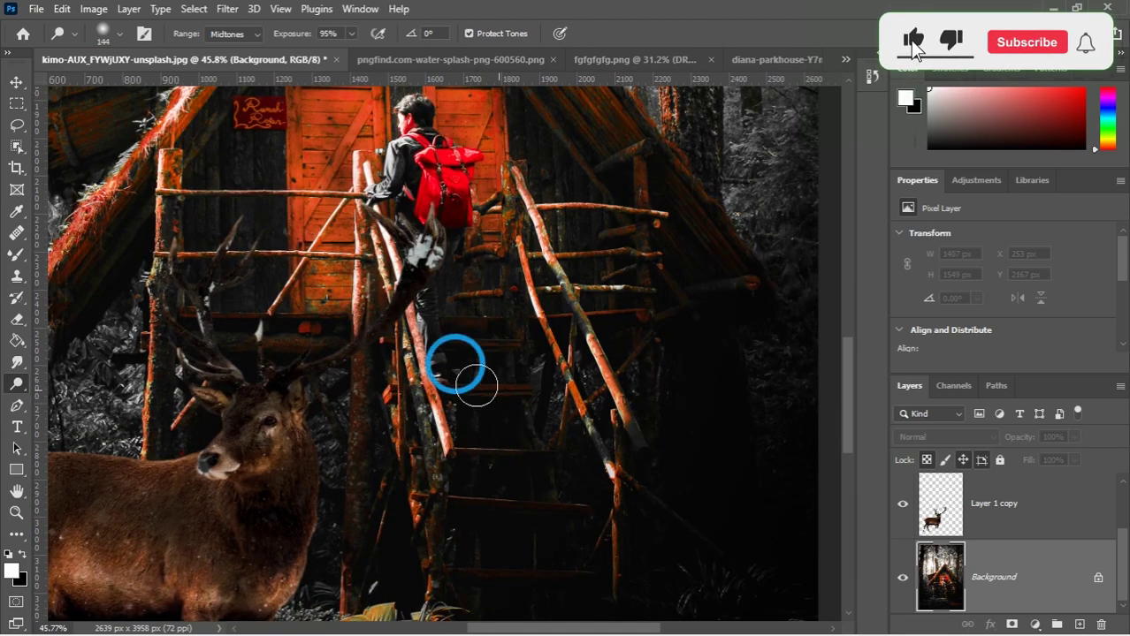
{"action": "scroll", "coordinate": [468, 336], "scroll_direction": "down", "scroll_amount": 2}
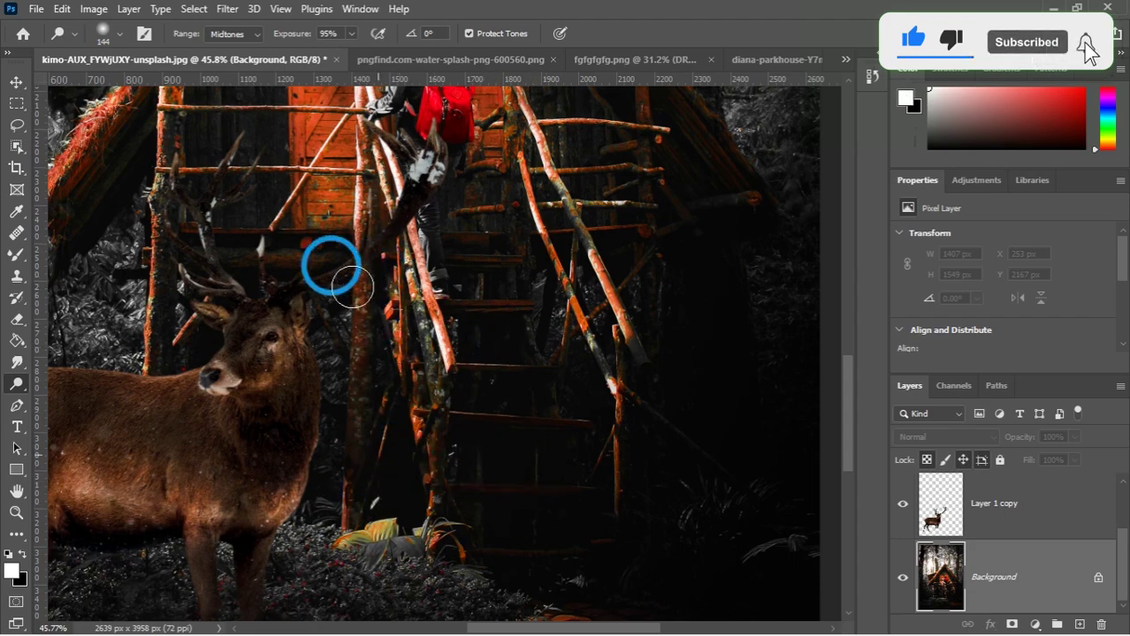
{"action": "left_click_drag", "start_coordinate": [368, 212], "coordinate": [366, 494]}
{"action": "scroll", "coordinate": [366, 494], "scroll_direction": "down", "scroll_amount": 8}
{"action": "left_click_drag", "start_coordinate": [291, 490], "coordinate": [372, 491]}
{"action": "scroll", "coordinate": [360, 492], "scroll_direction": "up", "scroll_amount": 4}
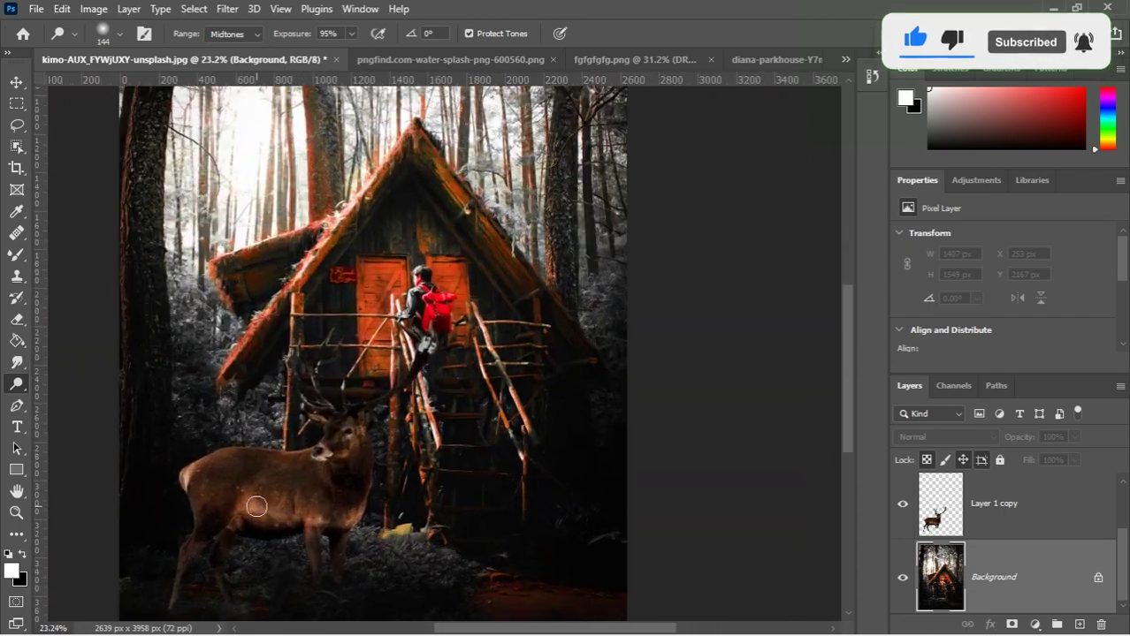
Step: Apply Color Balance to the midtones of Layer 1 copy with levels 0, -13 and -21
{"action": "scroll", "coordinate": [256, 506], "scroll_direction": "up", "scroll_amount": 2}
{"action": "left_click_drag", "start_coordinate": [256, 506], "coordinate": [311, 421]}
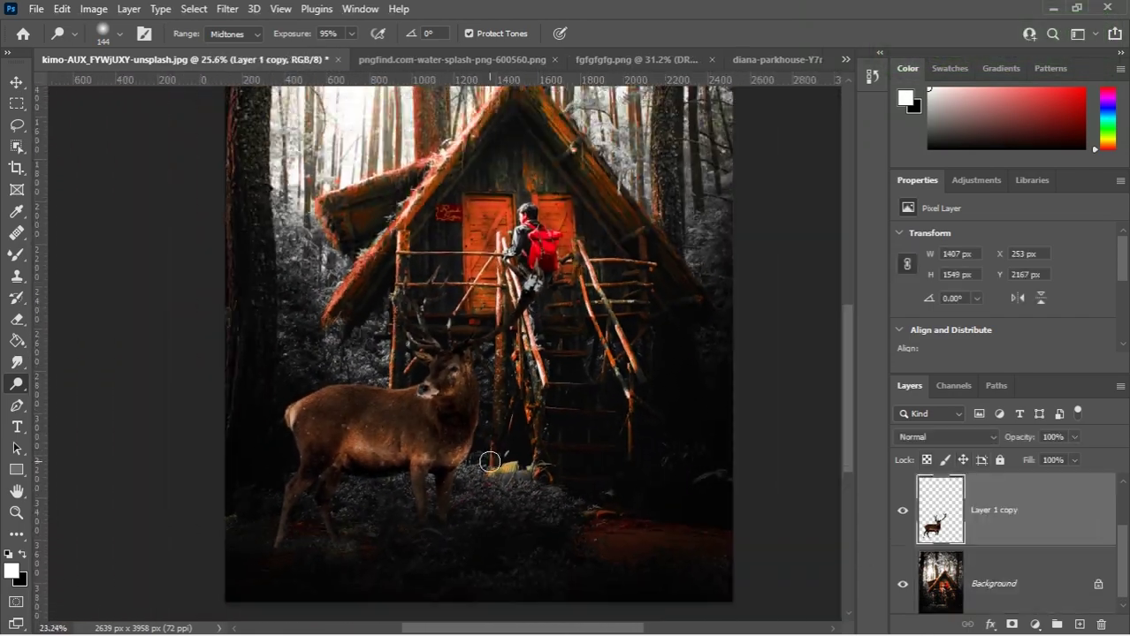
{"action": "scroll", "coordinate": [341, 437], "scroll_direction": "up", "scroll_amount": 2}
{"action": "scroll", "coordinate": [511, 402], "scroll_direction": "up", "scroll_amount": 2}
{"action": "key", "text": "ctrl+b"}
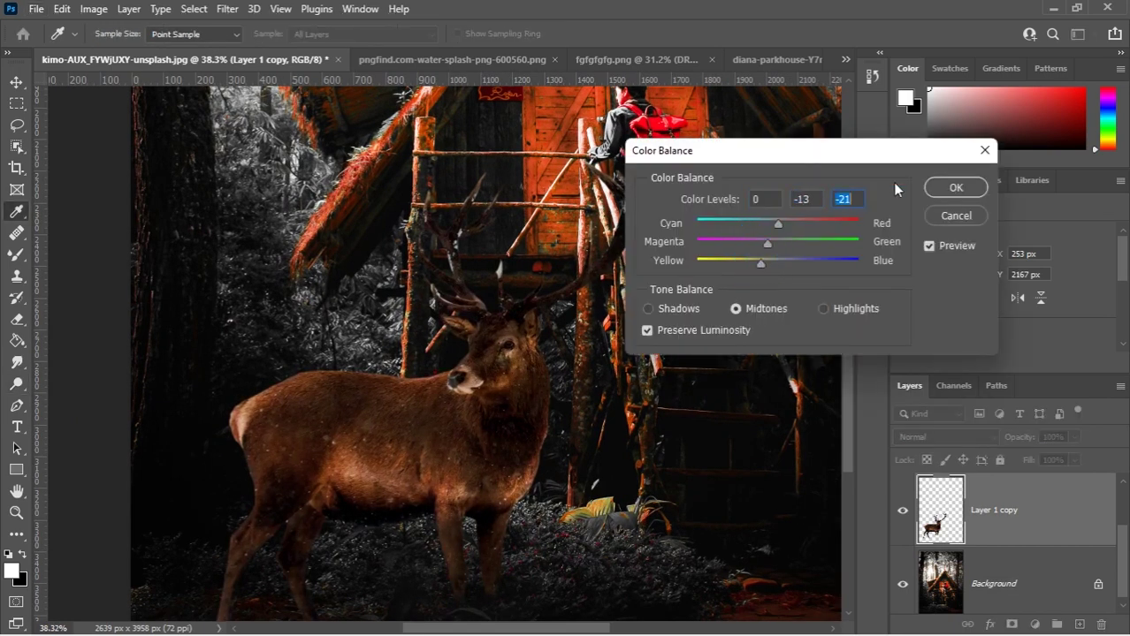
{"action": "left_click", "coordinate": [956, 188]}
Step: Dodge the deer's flank and hindquarters with the 144-pixel brush at 95% exposure
{"action": "scroll", "coordinate": [546, 300], "scroll_direction": "down", "scroll_amount": 10}
{"action": "scroll", "coordinate": [492, 343], "scroll_direction": "up", "scroll_amount": 12}
{"action": "left_click_drag", "start_coordinate": [484, 276], "coordinate": [423, 402]}
{"action": "scroll", "coordinate": [424, 401], "scroll_direction": "up", "scroll_amount": 3}
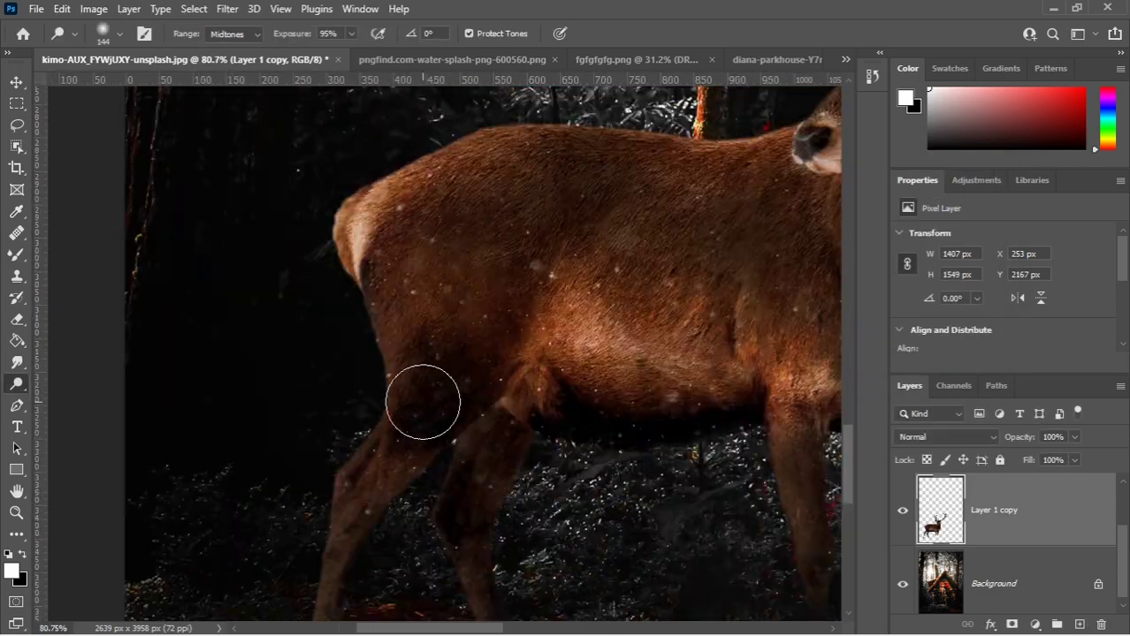
{"action": "scroll", "coordinate": [320, 340], "scroll_direction": "down", "scroll_amount": 5}
Step: Burn the deer's lower legs into the dark ground with a 557-pixel brush at 100% exposure
{"action": "right_click", "coordinate": [17, 385]}
{"action": "left_click", "coordinate": [34, 399]}
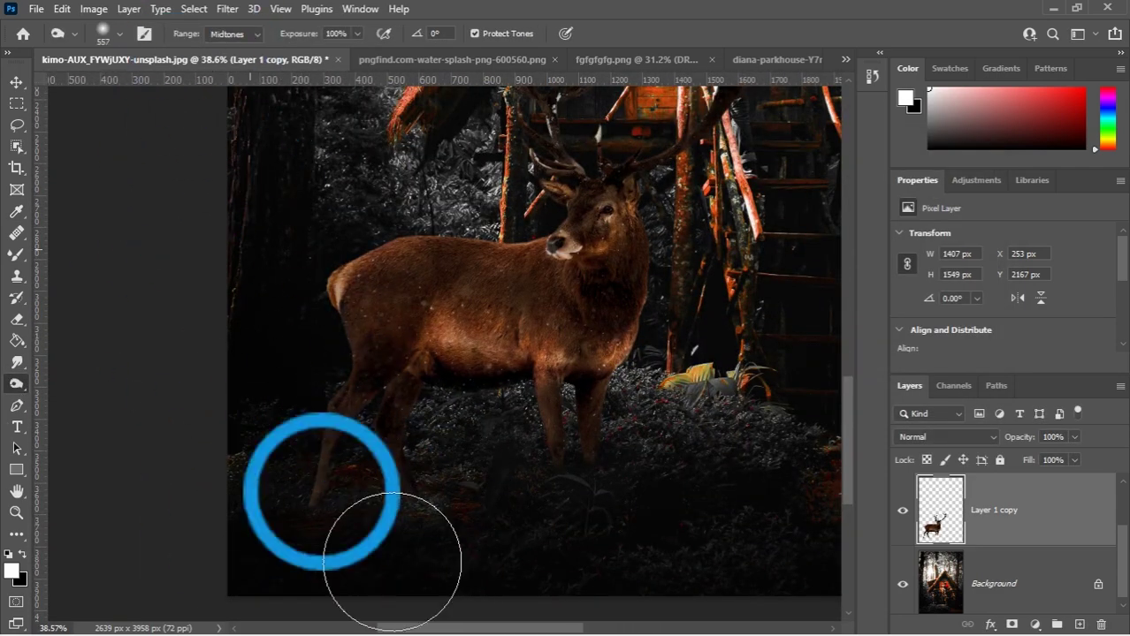
{"action": "scroll", "coordinate": [265, 380], "scroll_direction": "down", "scroll_amount": 3}
Step: Dodge the red dirt path beside the cabin stairs on the Background layer, at 95% exposure
{"action": "right_click", "coordinate": [16, 384]}
{"action": "left_click", "coordinate": [71, 384]}
{"action": "left_click", "coordinate": [1033, 599]}
{"action": "scroll", "coordinate": [520, 431], "scroll_direction": "up", "scroll_amount": 3}
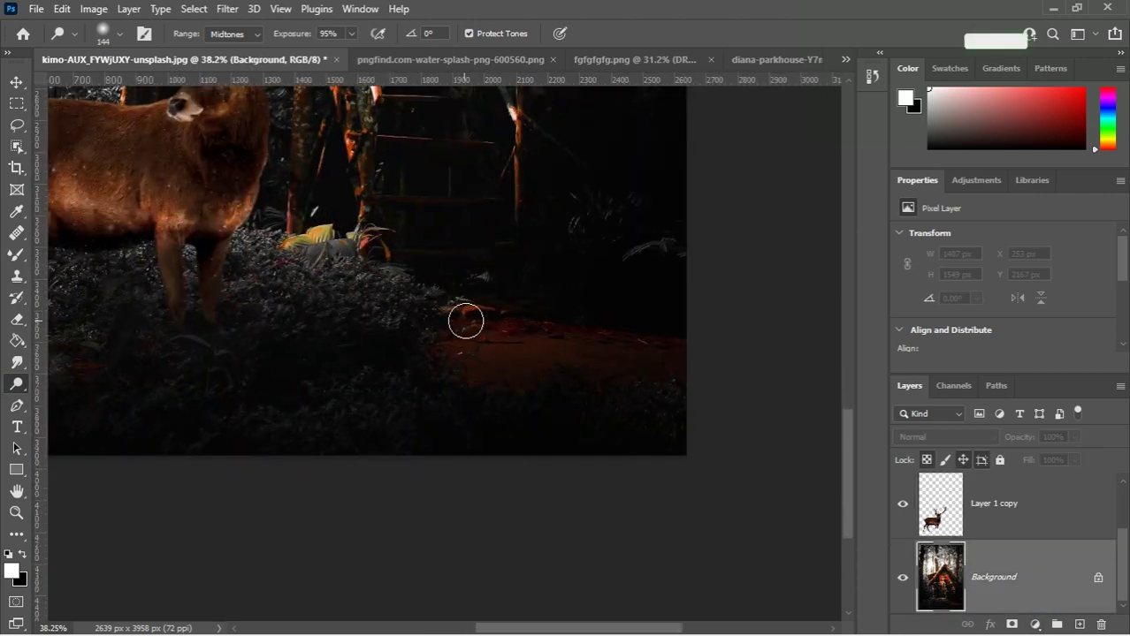
{"action": "left_click", "coordinate": [275, 237]}
{"action": "mouse_move", "coordinate": [484, 319]}
{"action": "left_mouse_down"}
{"action": "mouse_move", "coordinate": [517, 354]}
{"action": "mouse_move", "coordinate": [662, 343]}
{"action": "left_mouse_up"}
{"action": "left_click_drag", "start_coordinate": [366, 306], "coordinate": [506, 341]}
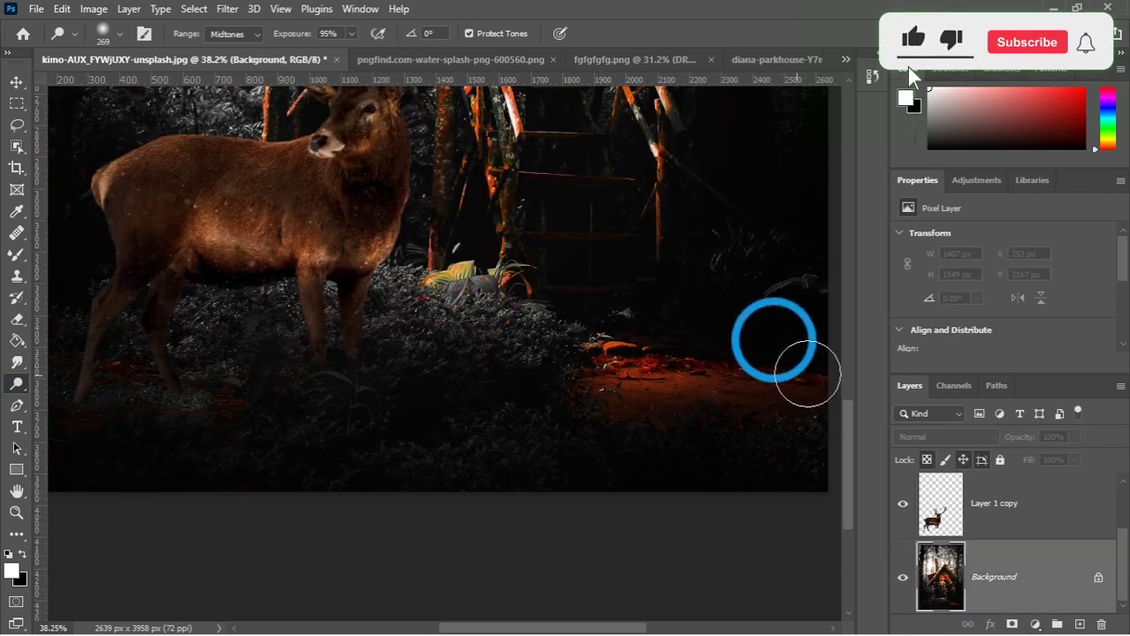
Step: Enlarge the Dodge brush to 509 pixels and brighten the ground and foliage around the deer's feet
{"action": "mouse_move", "coordinate": [213, 389]}
{"action": "left_mouse_down"}
{"action": "mouse_move", "coordinate": [282, 405]}
{"action": "mouse_move", "coordinate": [257, 420]}
{"action": "left_mouse_up"}
{"action": "mouse_move", "coordinate": [516, 343]}
{"action": "left_mouse_down"}
{"action": "mouse_move", "coordinate": [595, 414]}
{"action": "mouse_move", "coordinate": [607, 454]}
{"action": "mouse_move", "coordinate": [415, 496]}
{"action": "left_mouse_up"}
{"action": "scroll", "coordinate": [376, 434], "scroll_direction": "down", "scroll_amount": 2}
{"action": "scroll", "coordinate": [375, 435], "scroll_direction": "down", "scroll_amount": 1}
{"action": "left_click", "coordinate": [579, 289]}
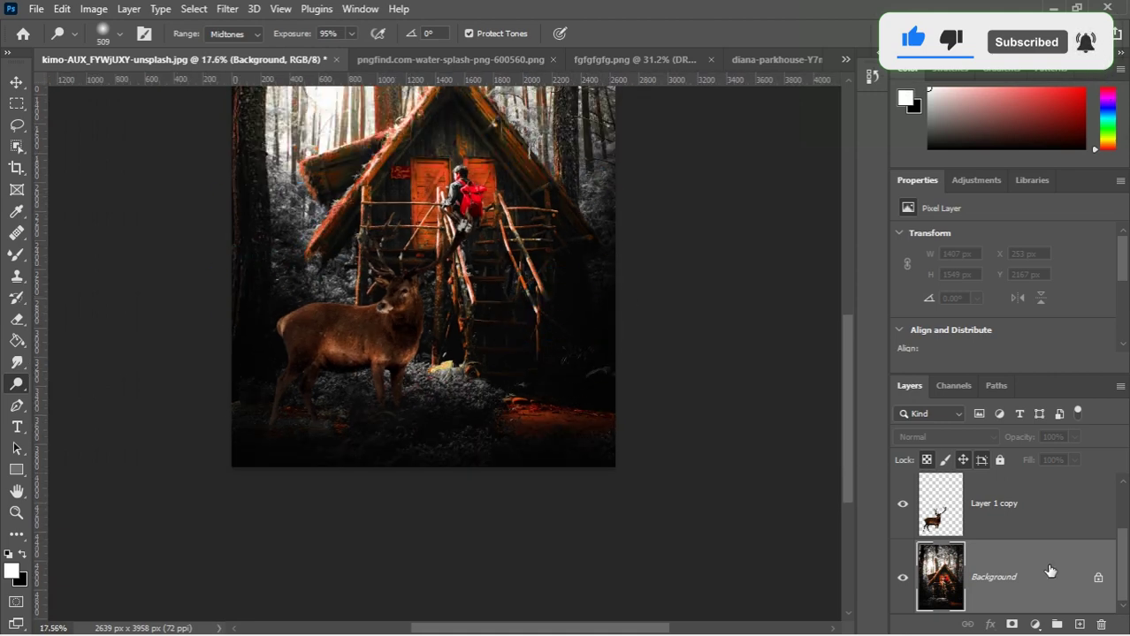
Step: Select Layer 2 above the deer layer and examine the whole composition
{"action": "scroll", "coordinate": [1050, 571], "scroll_direction": "up", "scroll_amount": 1}
{"action": "scroll", "coordinate": [482, 305], "scroll_direction": "down", "scroll_amount": 1}
{"action": "left_click", "coordinate": [946, 504]}
{"action": "scroll", "coordinate": [902, 505], "scroll_direction": "up", "scroll_amount": 1}
{"action": "left_click", "coordinate": [984, 510]}
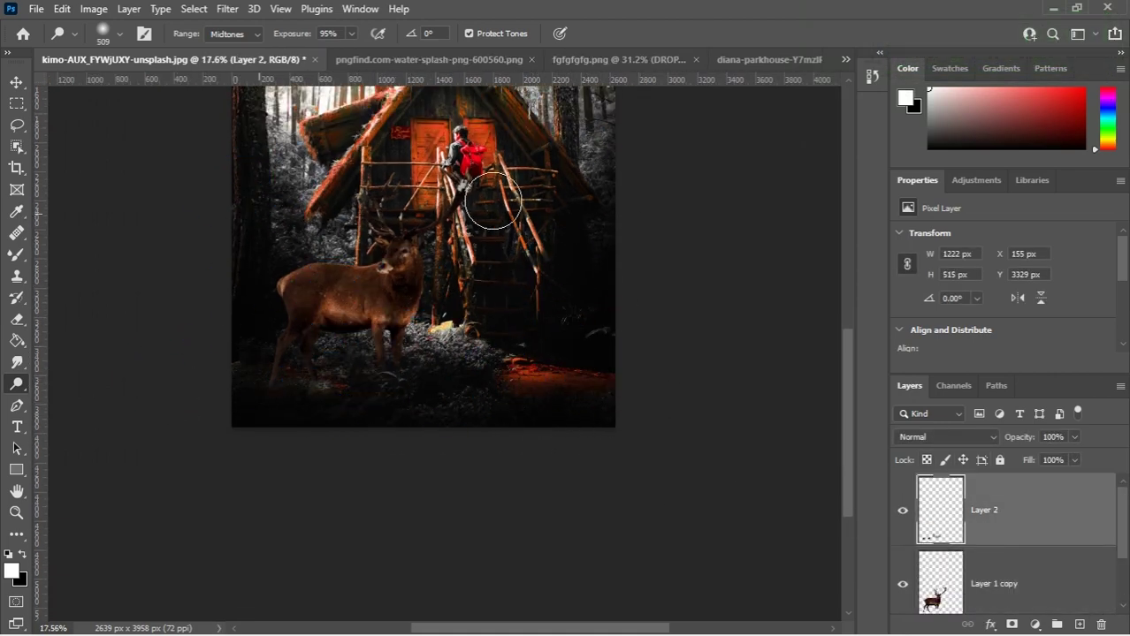
{"action": "left_click_drag", "start_coordinate": [309, 164], "coordinate": [302, 316]}
{"action": "scroll", "coordinate": [323, 384], "scroll_direction": "down", "scroll_amount": 3}
{"action": "scroll", "coordinate": [406, 478], "scroll_direction": "up", "scroll_amount": 2}
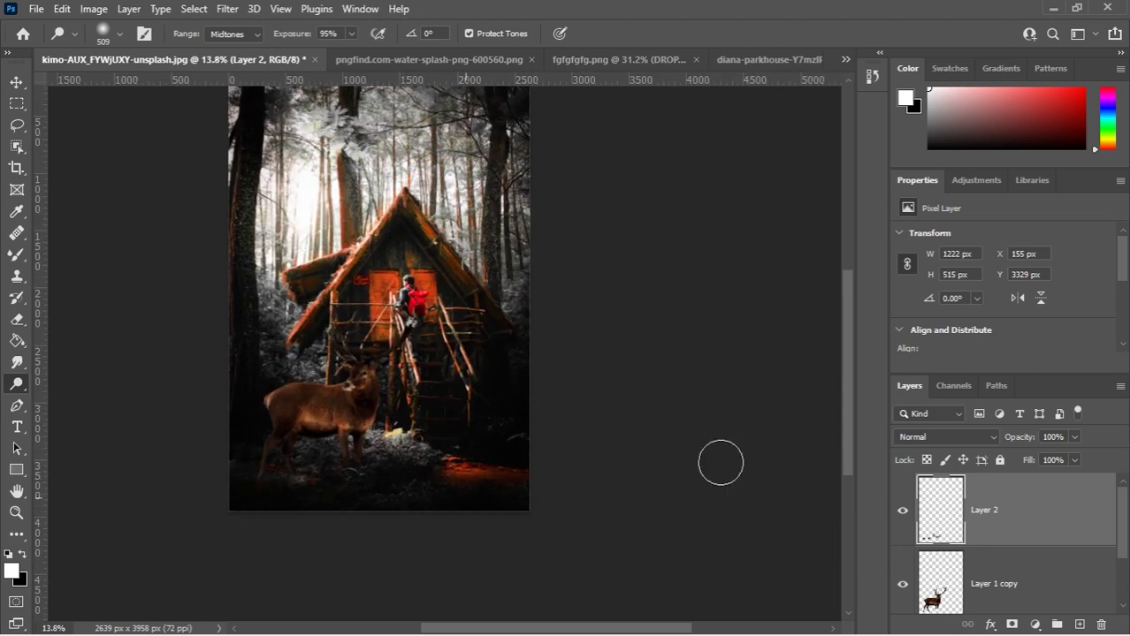
Step: Group Layer 2 and Layer 1 copy, leaving the Background layer outside the group
{"action": "left_click", "coordinate": [1043, 571]}
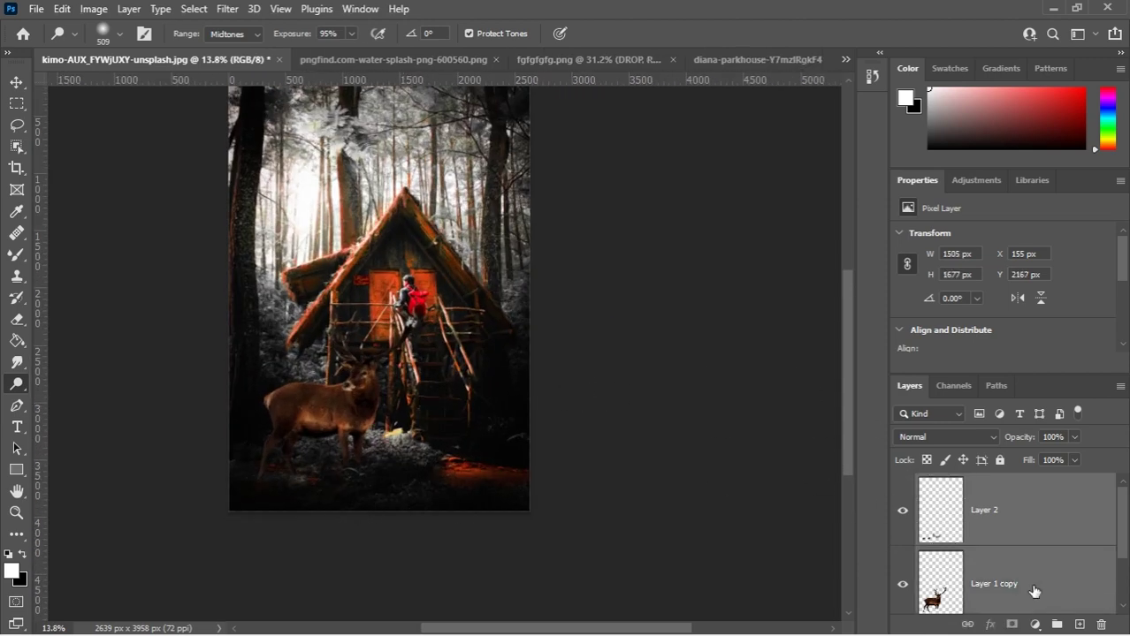
{"action": "scroll", "coordinate": [1052, 572], "scroll_direction": "down", "scroll_amount": 1}
{"action": "left_click", "coordinate": [1021, 578], "text": "shift"}
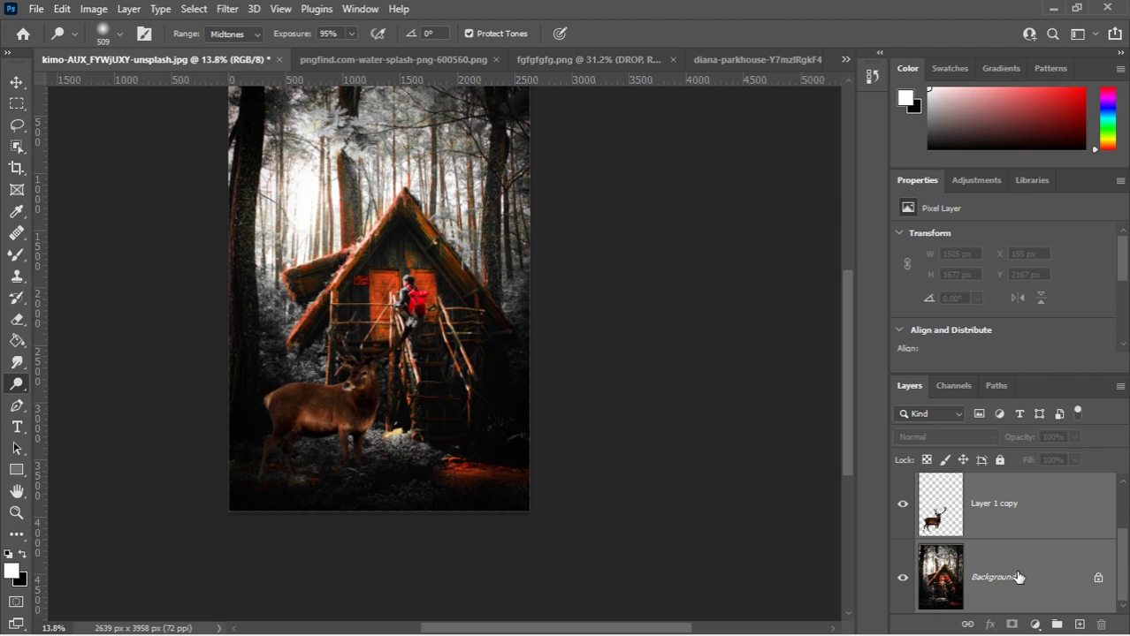
{"action": "scroll", "coordinate": [1015, 564], "scroll_direction": "up", "scroll_amount": 1}
{"action": "scroll", "coordinate": [1017, 571], "scroll_direction": "down", "scroll_amount": 1}
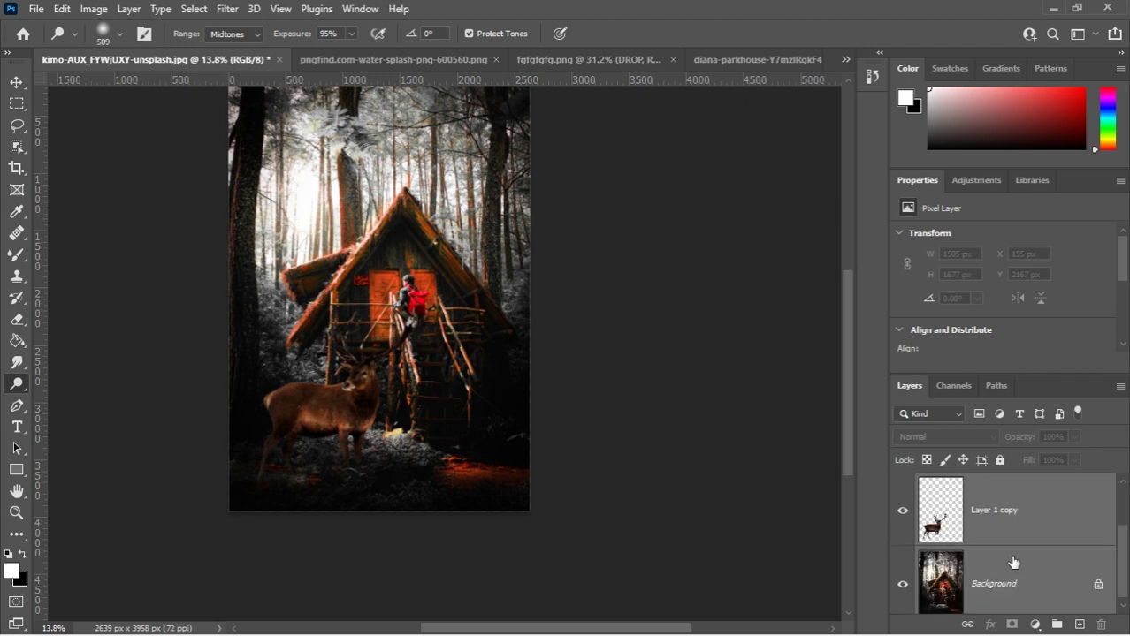
{"action": "scroll", "coordinate": [1018, 537], "scroll_direction": "up", "scroll_amount": 1}
{"action": "left_click", "coordinate": [1043, 508]}
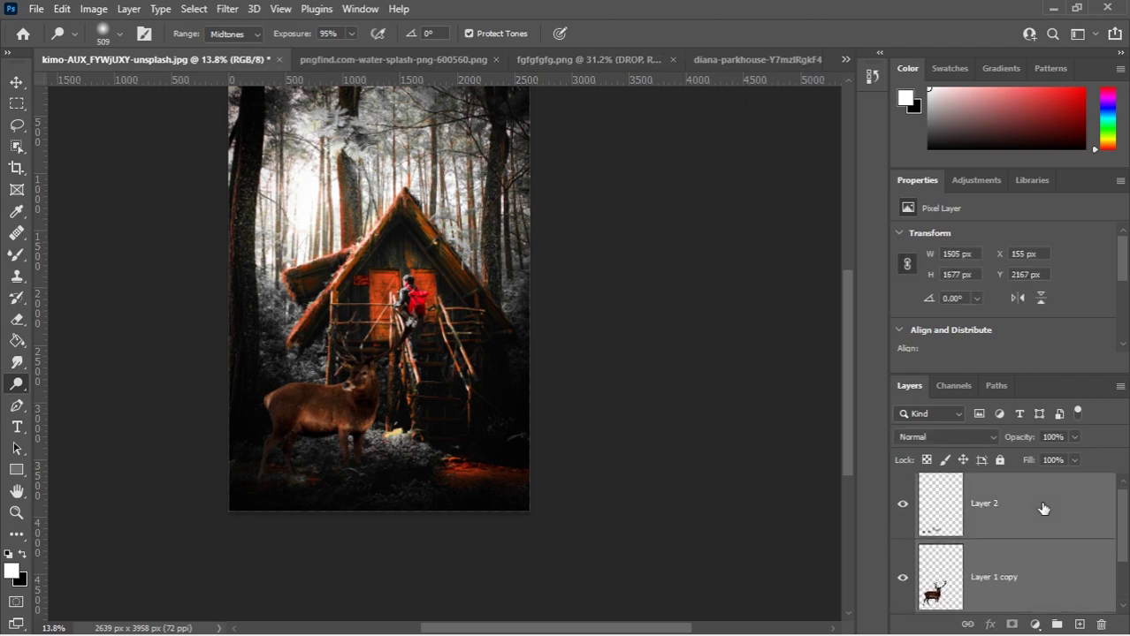
{"action": "key", "text": "ctrl+g"}
Step: Toggle Group 1's visibility to compare the scene with and without the deer, and inspect the cabin up close
{"action": "left_click", "coordinate": [903, 484]}
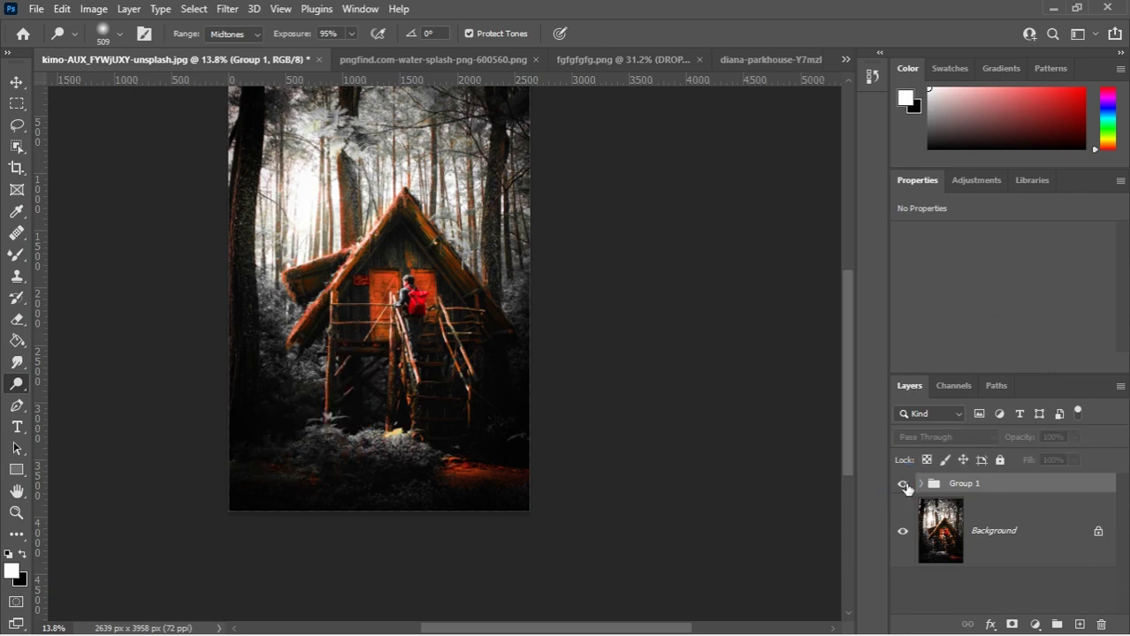
{"action": "left_click", "coordinate": [903, 484]}
{"action": "left_click", "coordinate": [982, 533]}
{"action": "left_click", "coordinate": [902, 484]}
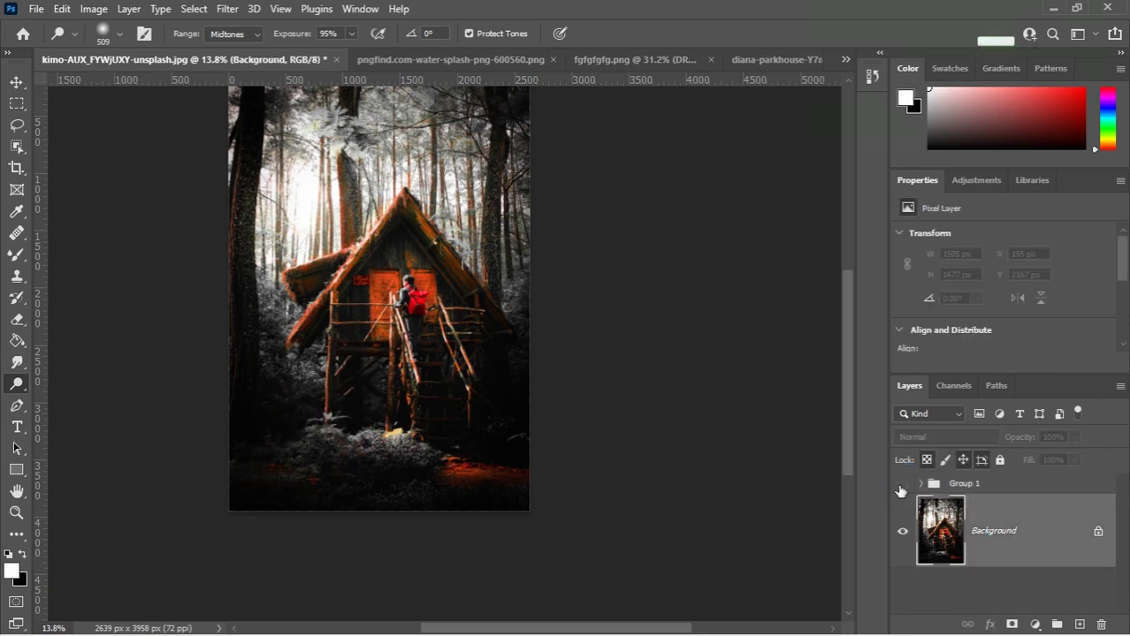
{"action": "left_click", "coordinate": [902, 484]}
{"action": "scroll", "coordinate": [530, 395], "scroll_direction": "up", "scroll_amount": 5}
{"action": "scroll", "coordinate": [442, 393], "scroll_direction": "up", "scroll_amount": 2}
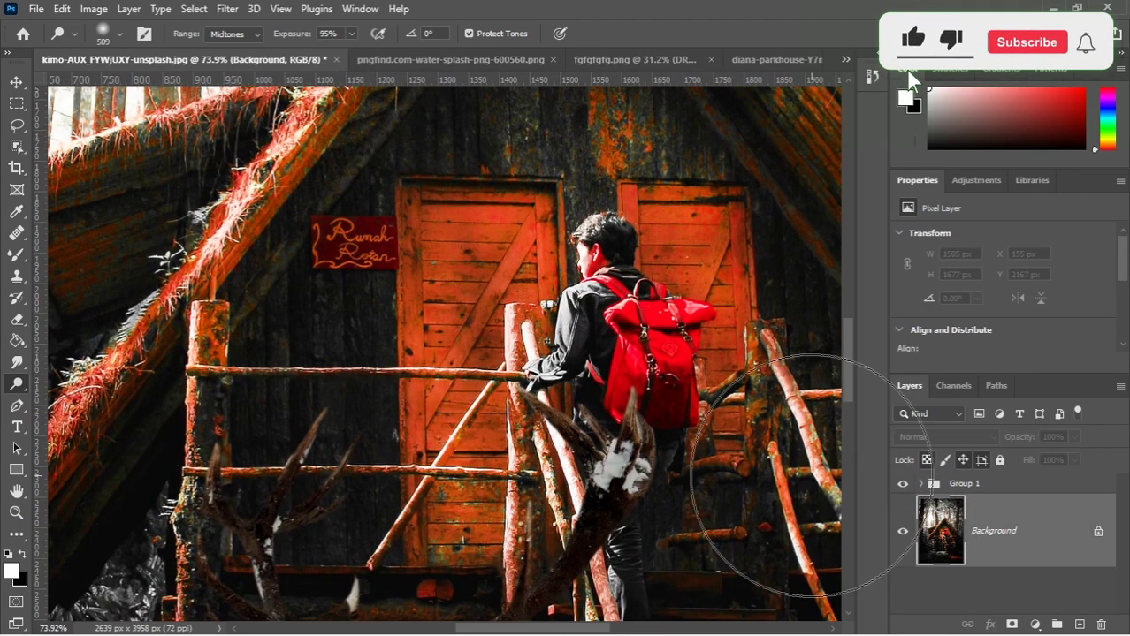
{"action": "scroll", "coordinate": [757, 505], "scroll_direction": "down", "scroll_amount": 5}
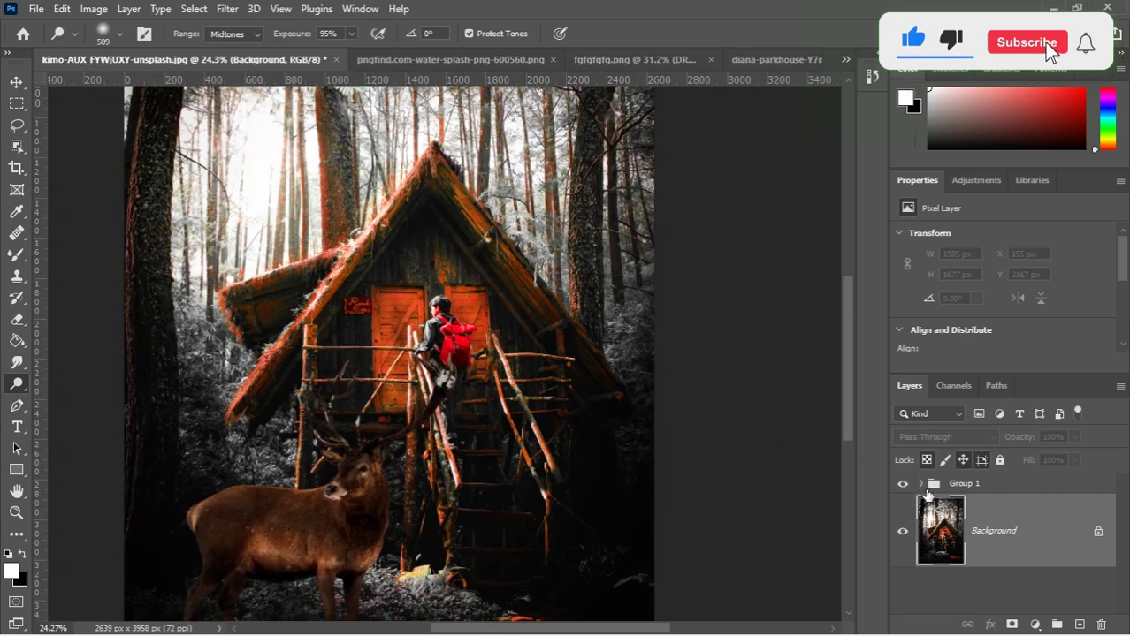
Step: Expand Group 1 and dodge the deer's large antler on Layer 1 copy with a 98-pixel brush
{"action": "left_click", "coordinate": [924, 492]}
{"action": "left_click", "coordinate": [972, 531]}
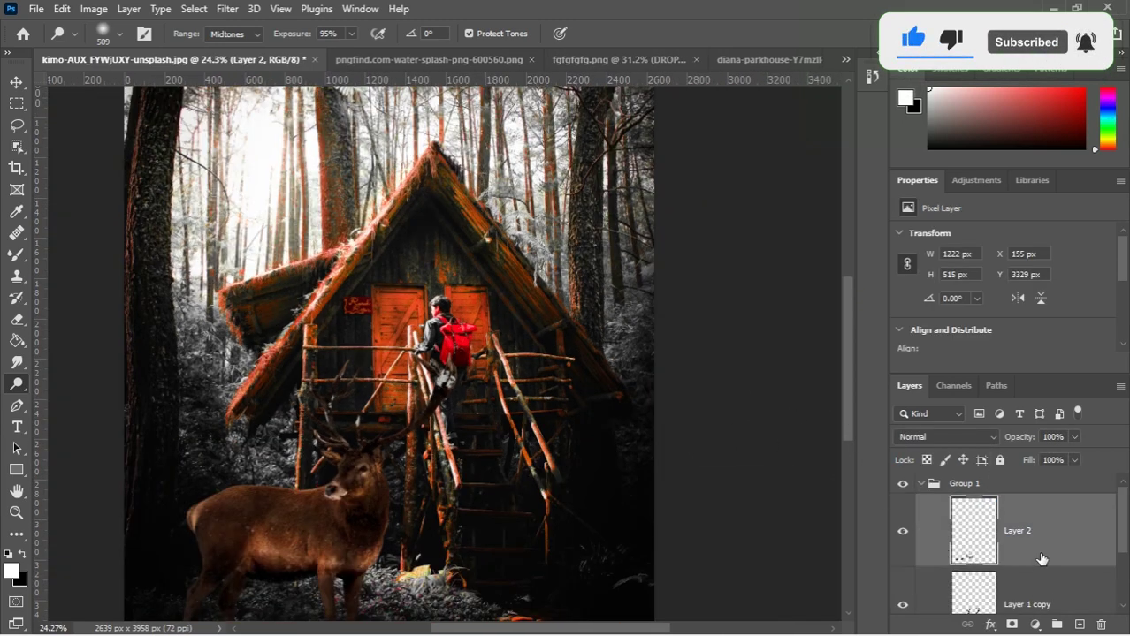
{"action": "scroll", "coordinate": [1016, 548], "scroll_direction": "down", "scroll_amount": 1}
{"action": "left_click", "coordinate": [1017, 575]}
{"action": "scroll", "coordinate": [366, 434], "scroll_direction": "up", "scroll_amount": 5}
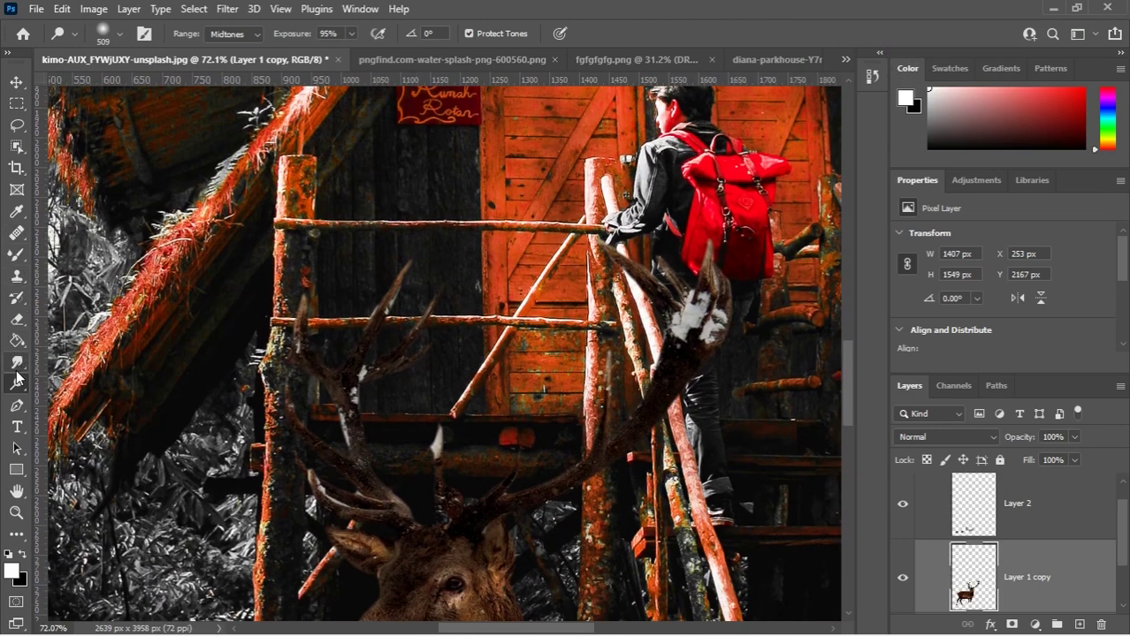
{"action": "left_click_drag", "start_coordinate": [601, 482], "coordinate": [468, 482]}
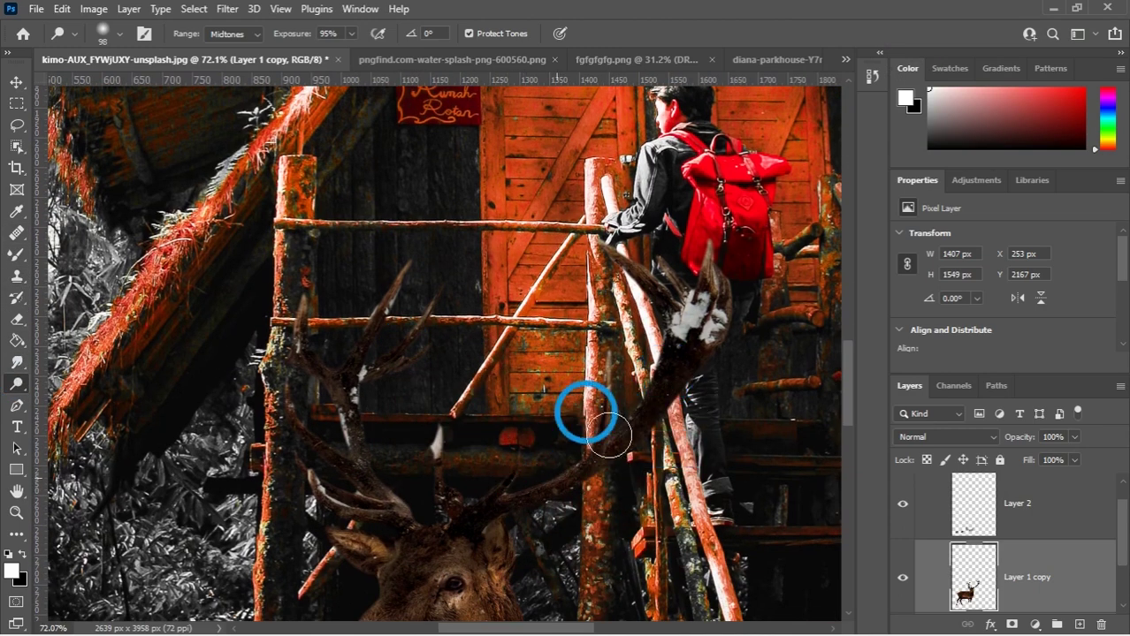
{"action": "mouse_move", "coordinate": [608, 435]}
{"action": "left_mouse_down"}
{"action": "mouse_move", "coordinate": [658, 350]}
{"action": "mouse_move", "coordinate": [618, 427]}
{"action": "mouse_move", "coordinate": [662, 413]}
{"action": "mouse_move", "coordinate": [631, 401]}
{"action": "mouse_move", "coordinate": [711, 249]}
{"action": "mouse_move", "coordinate": [660, 328]}
{"action": "left_mouse_up"}
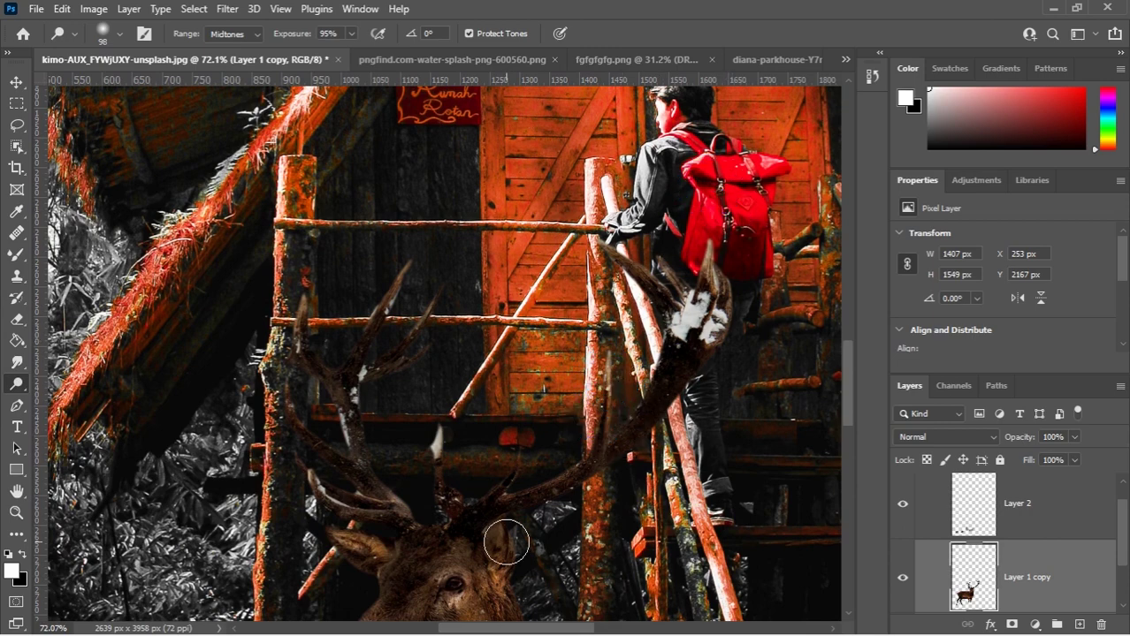
Step: Dodge the deer's head and upper body with a 236-pixel brush at 95% exposure
{"action": "scroll", "coordinate": [357, 227], "scroll_direction": "down", "scroll_amount": 3}
{"action": "left_click_drag", "start_coordinate": [353, 295], "coordinate": [376, 308]}
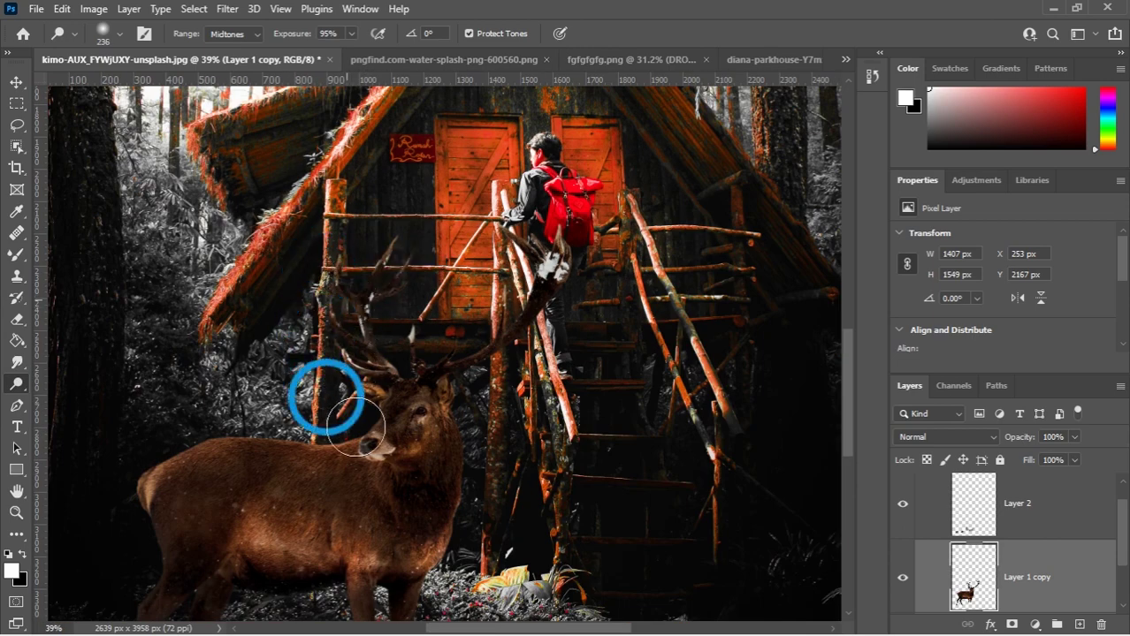
{"action": "scroll", "coordinate": [367, 363], "scroll_direction": "up", "scroll_amount": 2}
{"action": "mouse_move", "coordinate": [296, 362]}
{"action": "left_mouse_down"}
{"action": "mouse_move", "coordinate": [347, 416]}
{"action": "mouse_move", "coordinate": [317, 368]}
{"action": "mouse_move", "coordinate": [341, 426]}
{"action": "mouse_move", "coordinate": [349, 222]}
{"action": "mouse_move", "coordinate": [628, 318]}
{"action": "mouse_move", "coordinate": [543, 449]}
{"action": "mouse_move", "coordinate": [644, 371]}
{"action": "left_mouse_up"}
Step: Reduce the Dodge brush to 150 and 93 pixels and brighten the deer's antlers
{"action": "key", "text": "bracketleft"}
{"action": "key", "text": "bracketleft"}
{"action": "key", "text": "bracketleft"}
{"action": "key", "text": "bracketleft"}
{"action": "scroll", "coordinate": [518, 322], "scroll_direction": "down", "scroll_amount": 3}
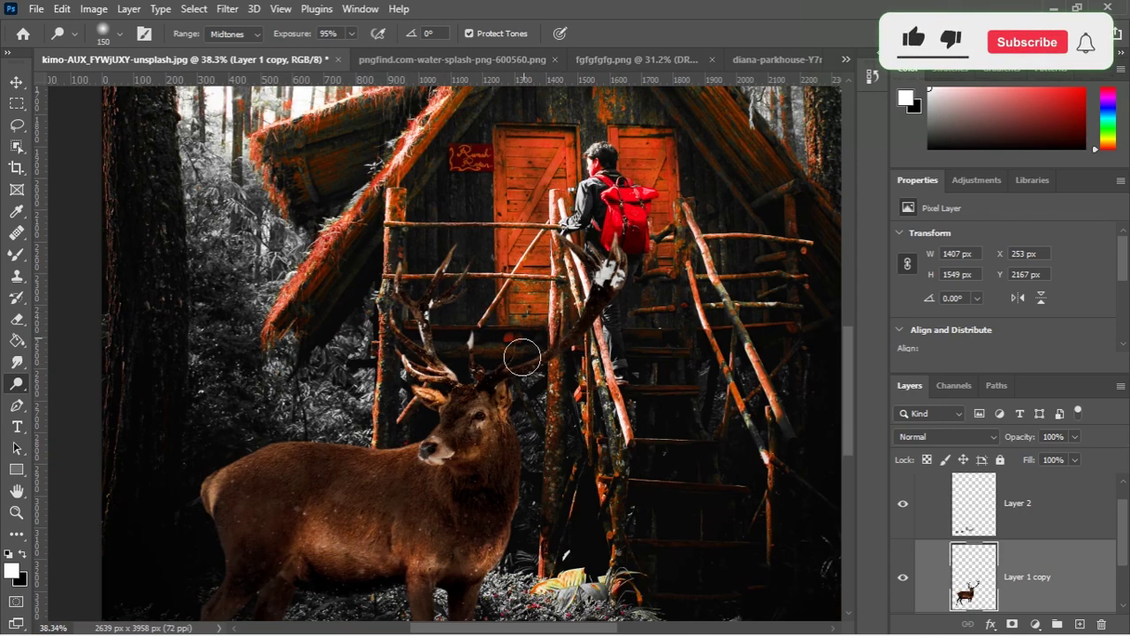
{"action": "right_click", "coordinate": [521, 357], "text": "alt"}
{"action": "mouse_move", "coordinate": [593, 318]}
{"action": "left_mouse_down"}
{"action": "mouse_move", "coordinate": [555, 348]}
{"action": "mouse_move", "coordinate": [592, 302]}
{"action": "mouse_move", "coordinate": [512, 258]}
{"action": "mouse_move", "coordinate": [650, 187]}
{"action": "mouse_move", "coordinate": [546, 304]}
{"action": "mouse_move", "coordinate": [425, 386]}
{"action": "mouse_move", "coordinate": [573, 269]}
{"action": "mouse_move", "coordinate": [488, 336]}
{"action": "mouse_move", "coordinate": [541, 289]}
{"action": "mouse_move", "coordinate": [427, 351]}
{"action": "left_mouse_up"}
Step: Examine the deer's highlights against the cabin, both up close and in the full composition
{"action": "scroll", "coordinate": [477, 291], "scroll_direction": "down", "scroll_amount": 3}
{"action": "scroll", "coordinate": [521, 314], "scroll_direction": "up", "scroll_amount": 4}
{"action": "scroll", "coordinate": [519, 397], "scroll_direction": "up", "scroll_amount": 5}
{"action": "scroll", "coordinate": [372, 336], "scroll_direction": "down", "scroll_amount": 4}
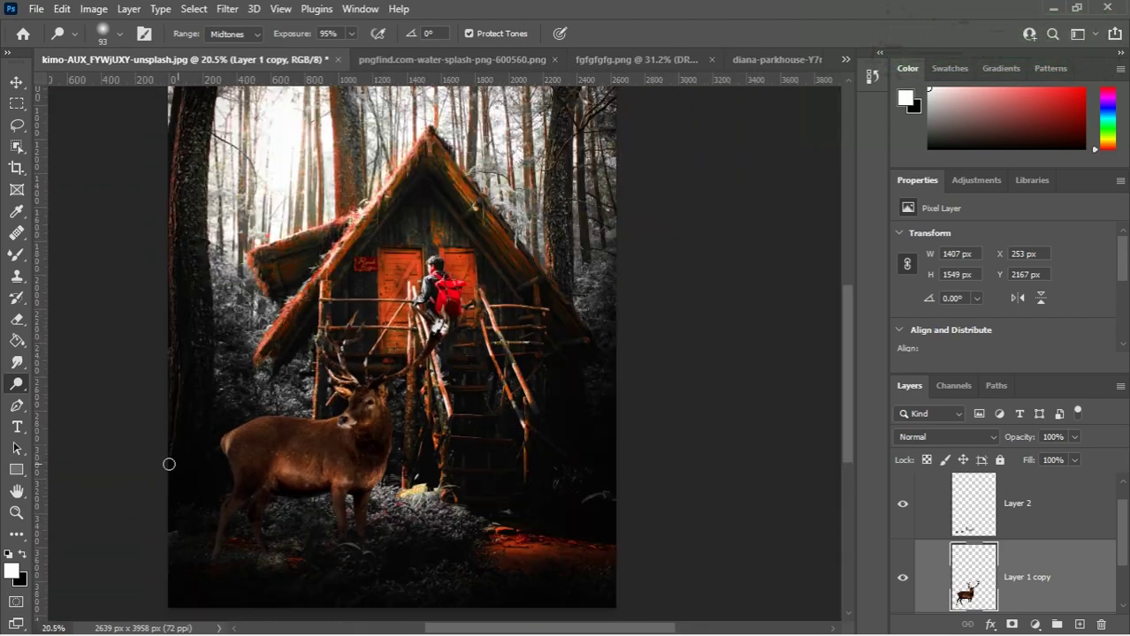
{"action": "scroll", "coordinate": [266, 442], "scroll_direction": "down", "scroll_amount": 3}
{"action": "scroll", "coordinate": [296, 429], "scroll_direction": "up", "scroll_amount": 3}
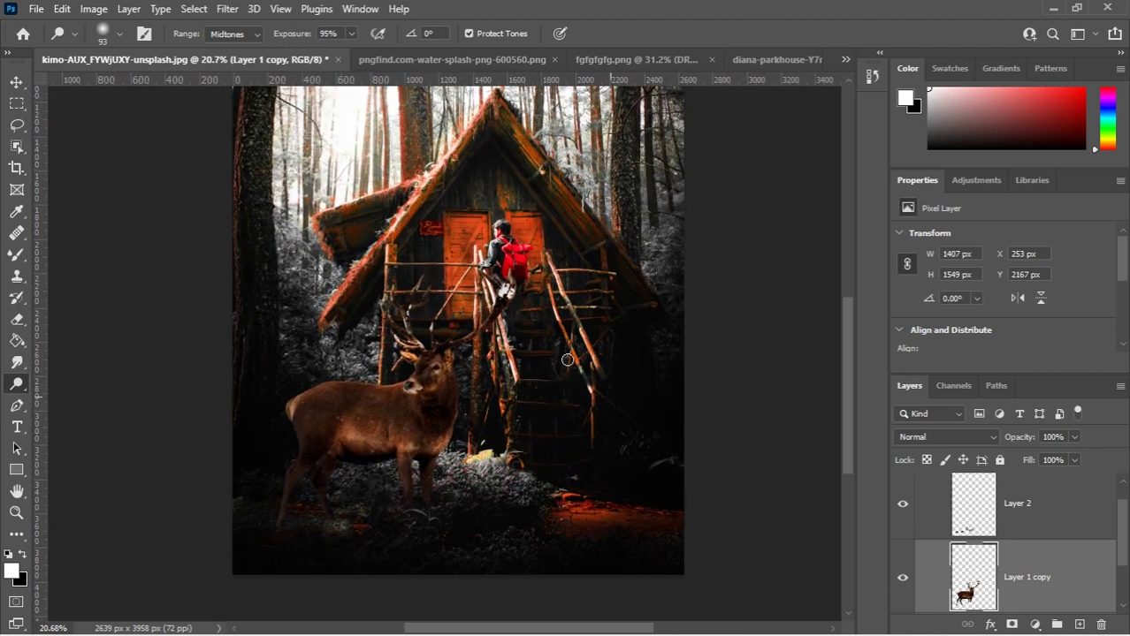
{"action": "scroll", "coordinate": [445, 331], "scroll_direction": "up", "scroll_amount": 1}
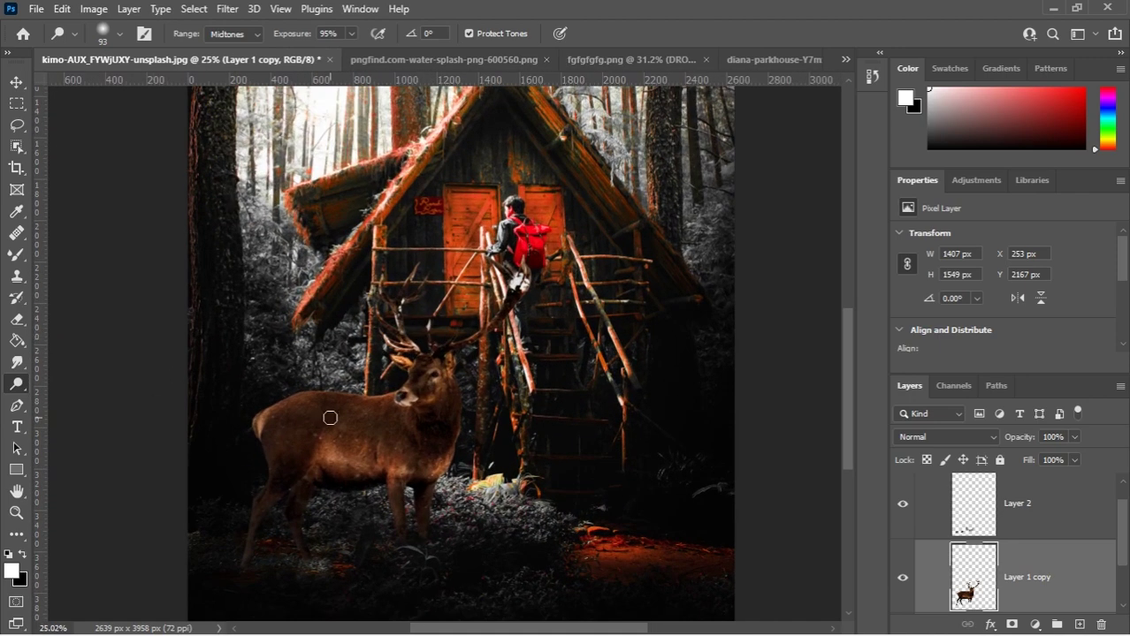
Step: Collapse Group 1 and toggle its visibility to compare the scene with and without the brightened deer
{"action": "key", "text": "ctrl+g"}
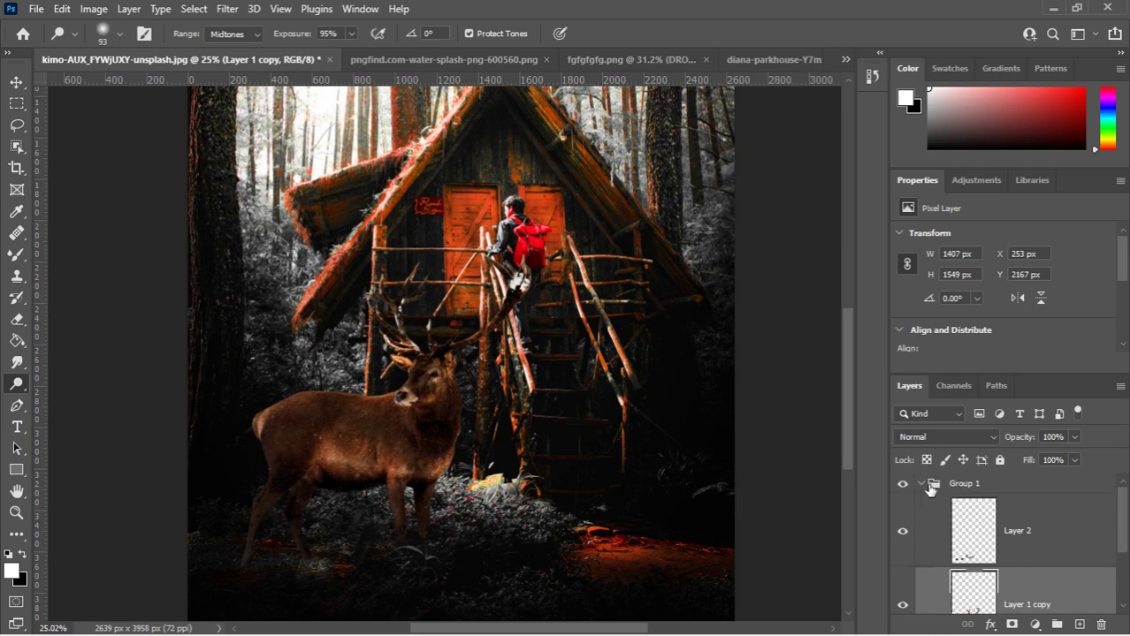
{"action": "left_click", "coordinate": [920, 483]}
{"action": "left_click", "coordinate": [902, 484]}
{"action": "left_click", "coordinate": [902, 483]}
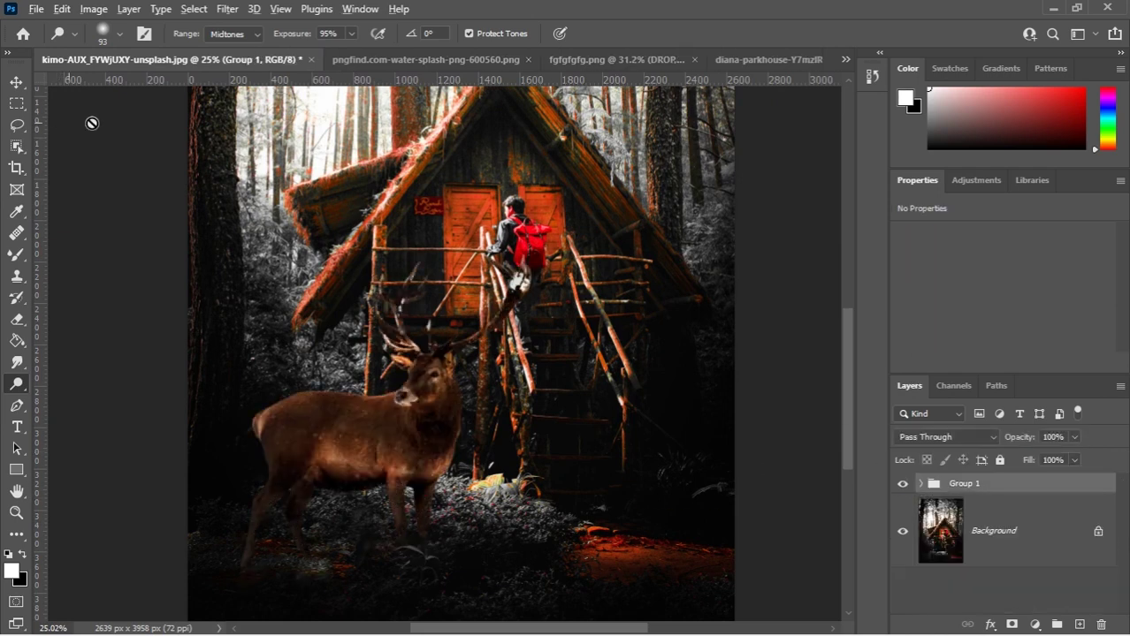
Step: Unlock the Background layer, select it together with Group 1, and stamp the visible scene into a new merged layer
{"action": "scroll", "coordinate": [258, 121], "scroll_direction": "down", "scroll_amount": 1}
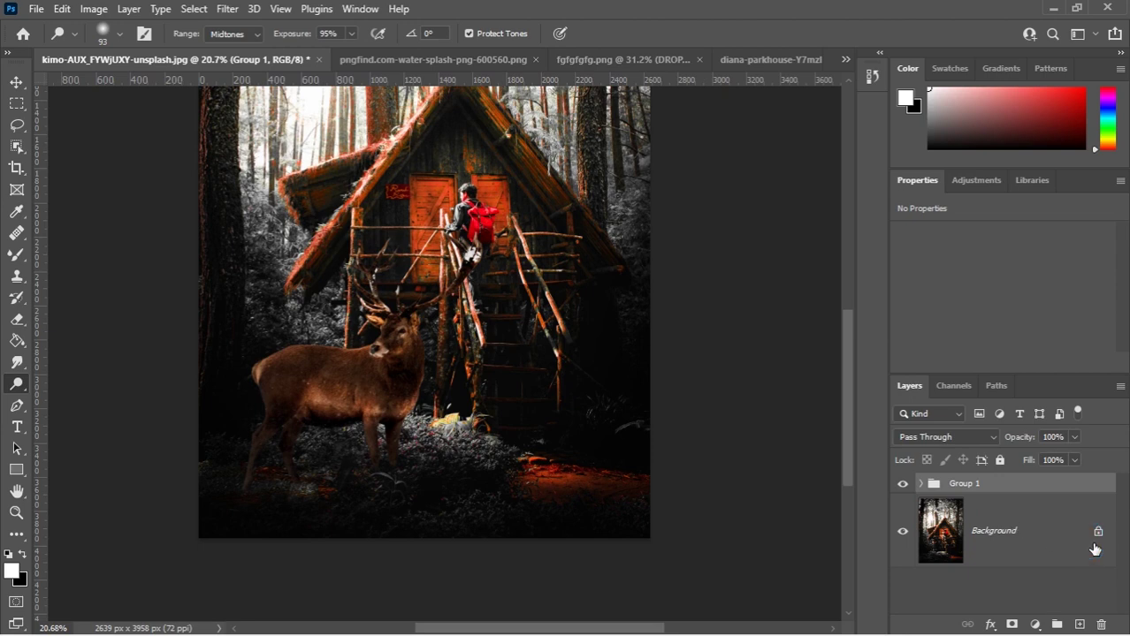
{"action": "left_click", "coordinate": [1098, 531]}
{"action": "left_click", "coordinate": [1020, 487], "text": "shift"}
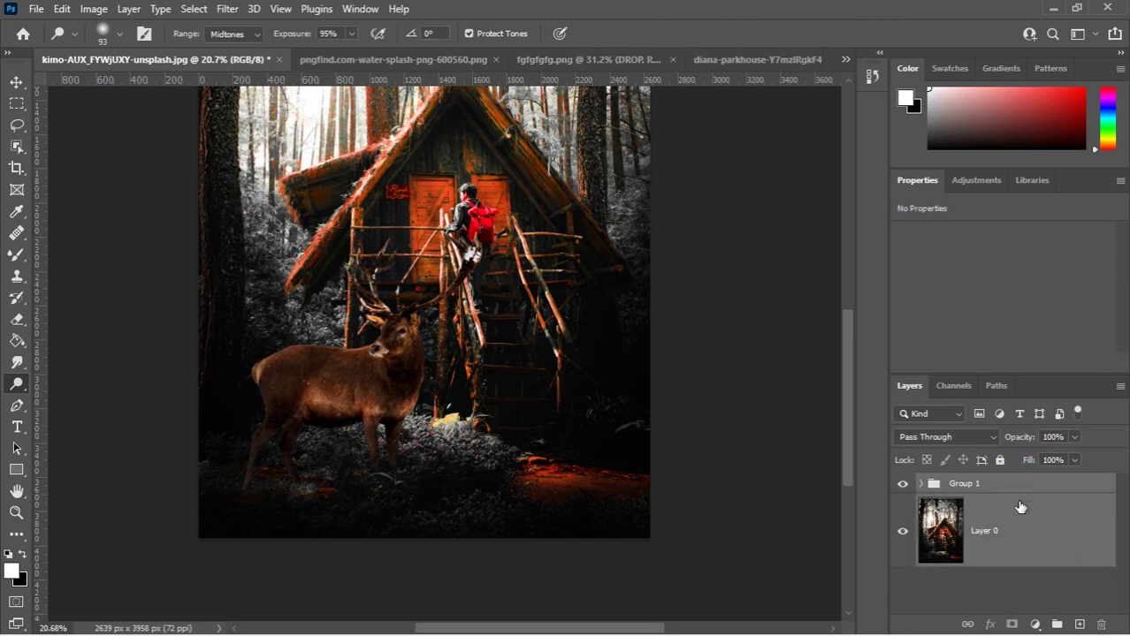
{"action": "key", "text": "ctrl+shift+alt+e"}
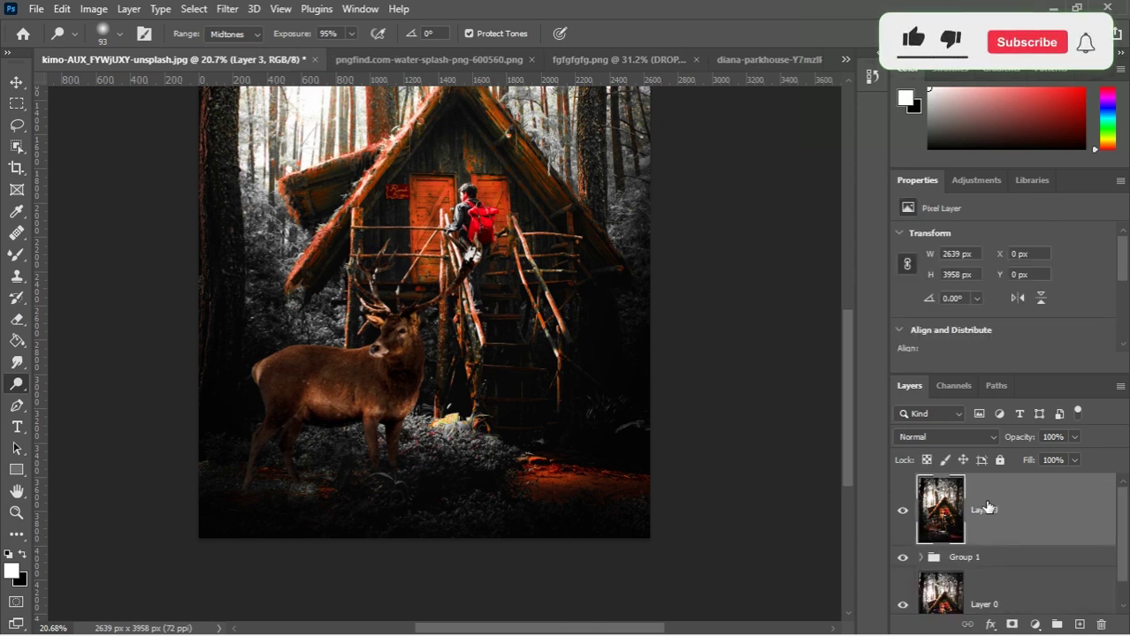
{"action": "scroll", "coordinate": [944, 491], "scroll_direction": "down", "scroll_amount": 1}
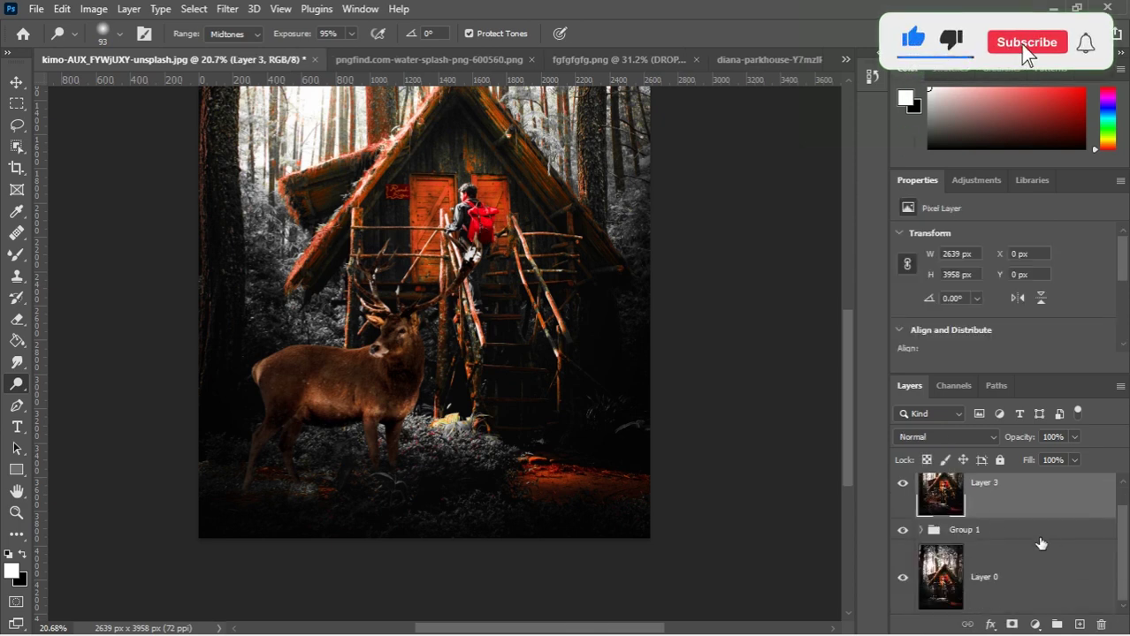
{"action": "scroll", "coordinate": [1025, 511], "scroll_direction": "up", "scroll_amount": 1}
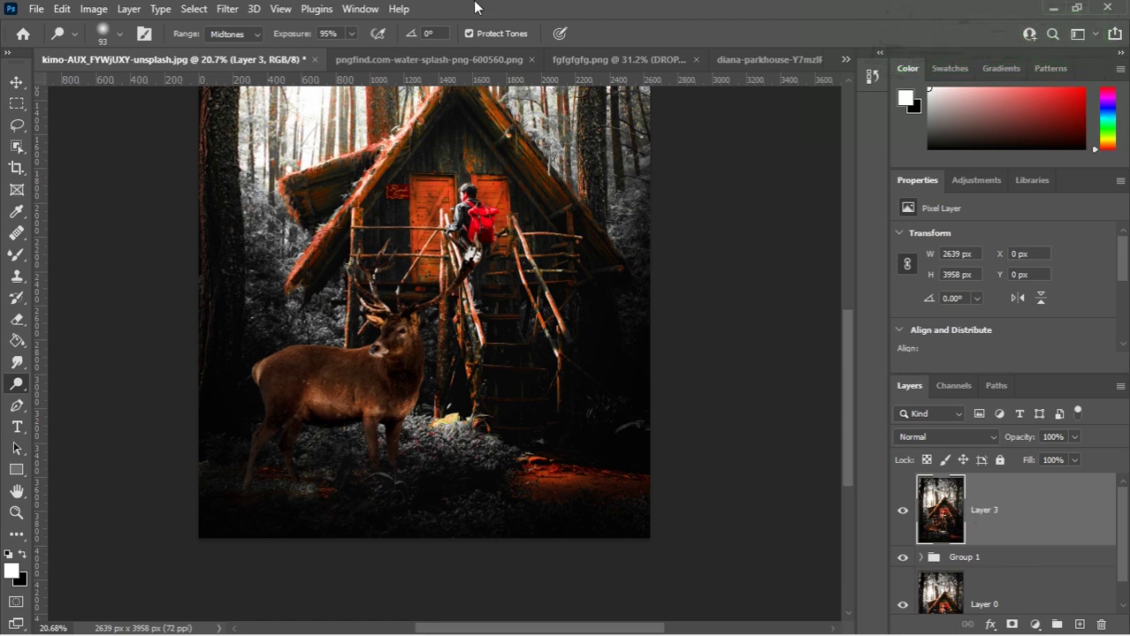
Step: Float the cabin document, copy its merged scene layer into fgfgfgfg.png, and minimize the cabin window
{"action": "left_click", "coordinate": [371, 62]}
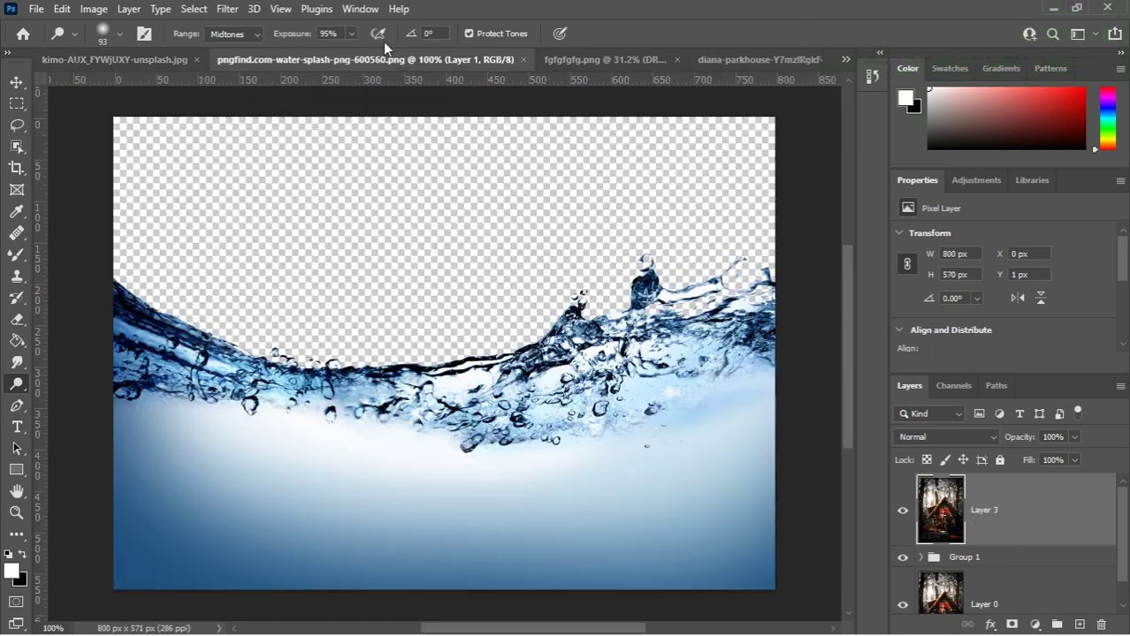
{"action": "left_click", "coordinate": [580, 60]}
{"action": "left_click", "coordinate": [194, 59]}
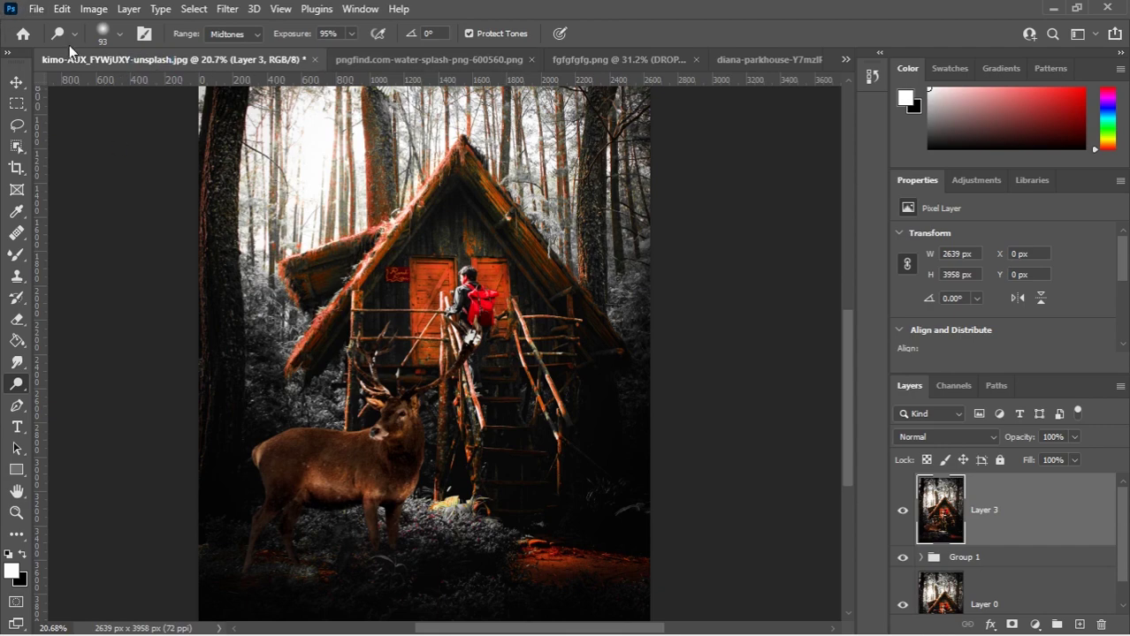
{"action": "left_click_drag", "start_coordinate": [71, 51], "coordinate": [681, 163]}
{"action": "key", "text": "v"}
{"action": "left_click_drag", "start_coordinate": [662, 288], "coordinate": [434, 326]}
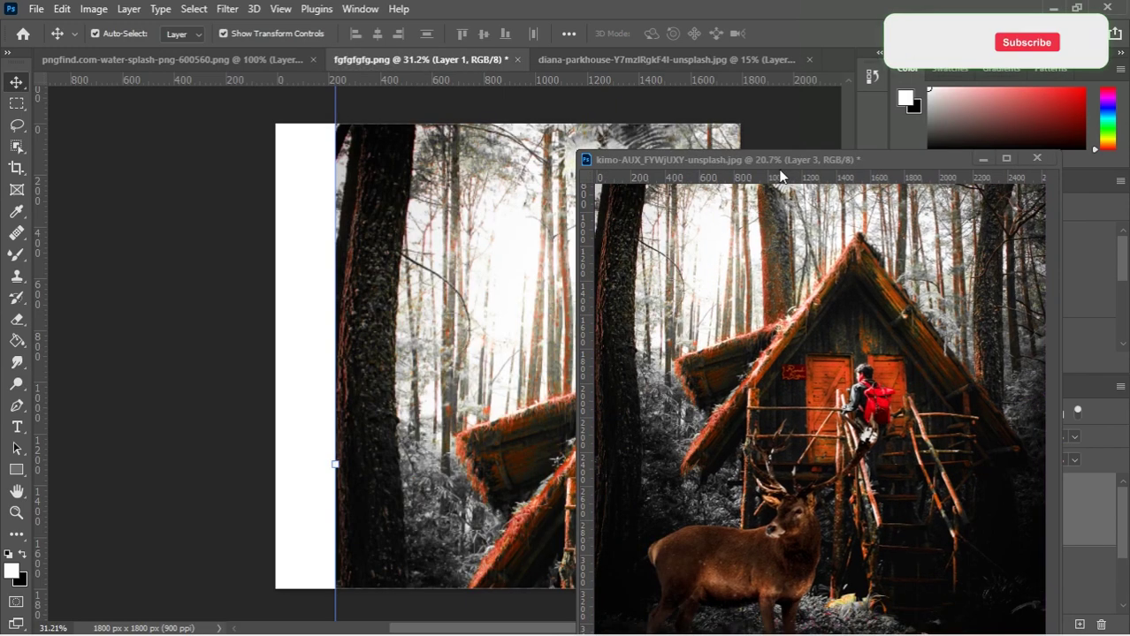
{"action": "left_click_drag", "start_coordinate": [780, 167], "coordinate": [447, 156]}
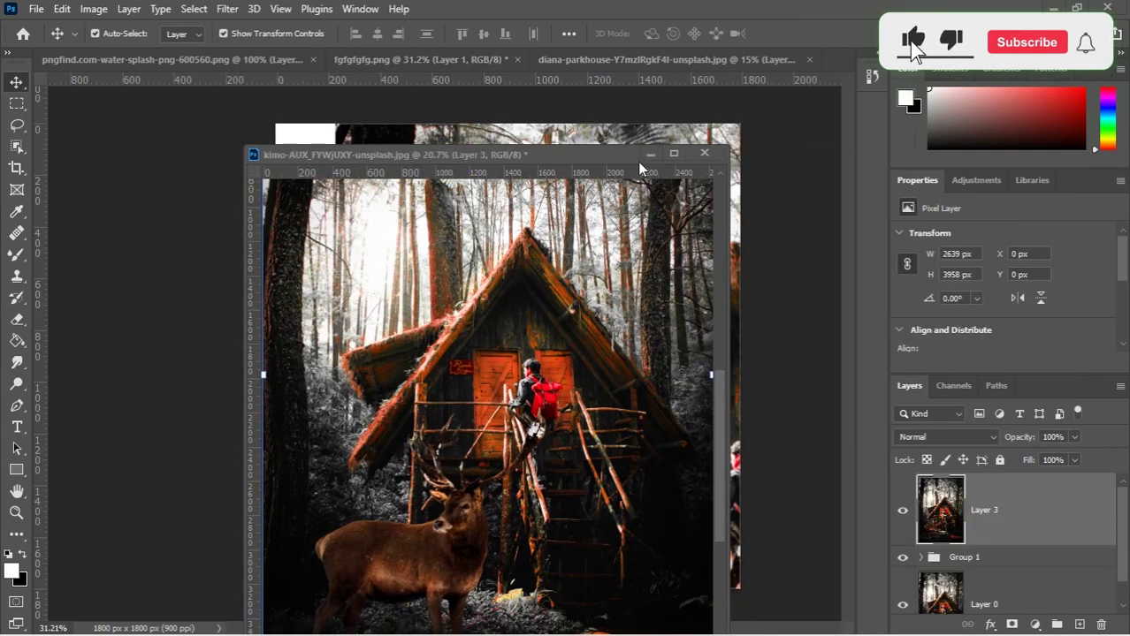
{"action": "left_click", "coordinate": [649, 154]}
Step: Scale the copied scene to 39.44% and move it over the upper part of the water drop
{"action": "scroll", "coordinate": [505, 232], "scroll_direction": "down", "scroll_amount": 5}
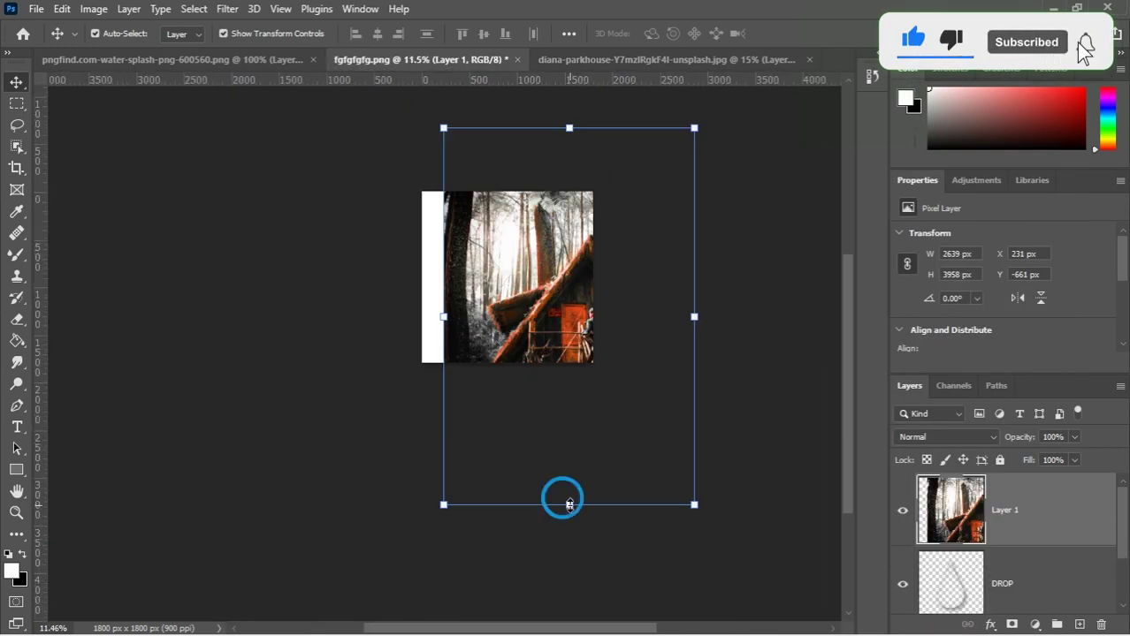
{"action": "left_click_drag", "start_coordinate": [570, 504], "coordinate": [559, 277]}
{"action": "scroll", "coordinate": [548, 188], "scroll_direction": "up", "scroll_amount": 8}
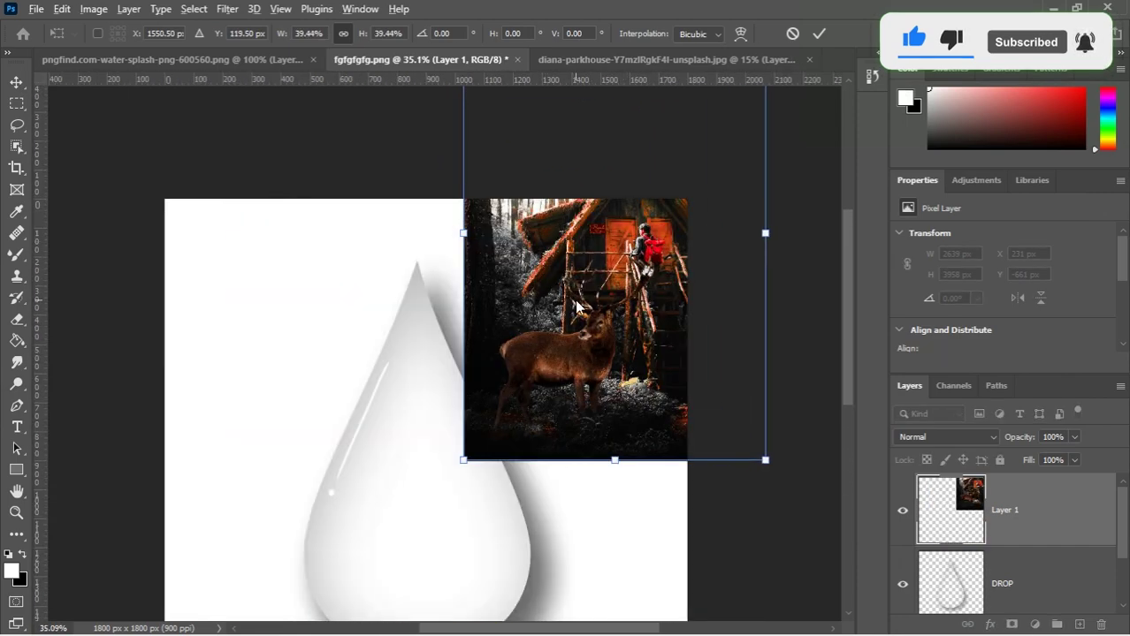
{"action": "scroll", "coordinate": [580, 288], "scroll_direction": "down", "scroll_amount": 1}
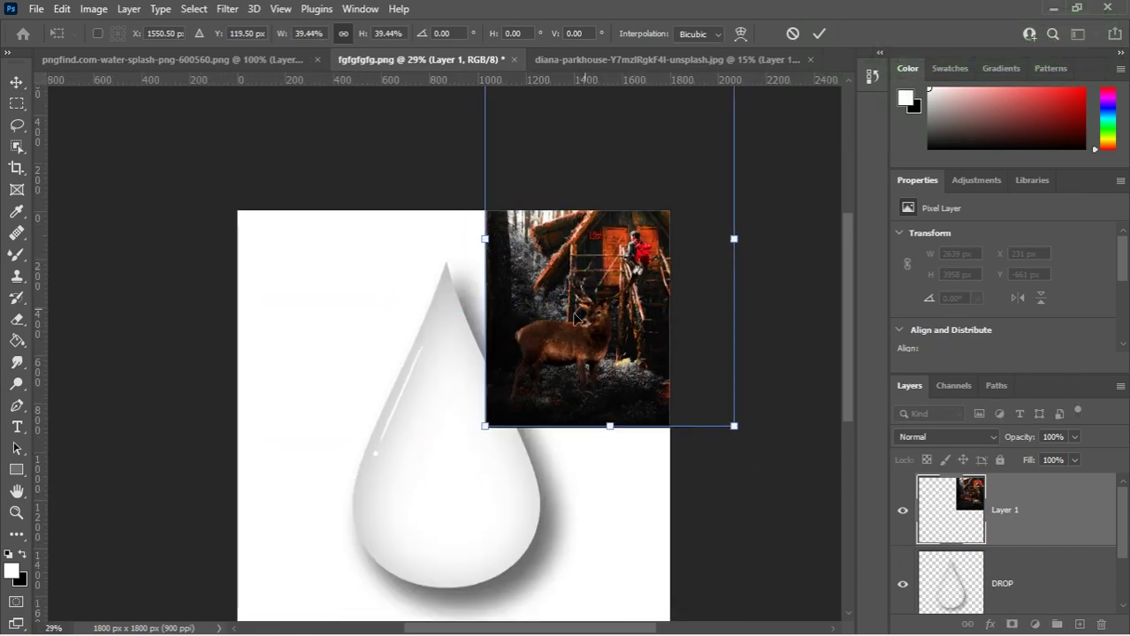
{"action": "left_click_drag", "start_coordinate": [576, 317], "coordinate": [407, 402]}
{"action": "scroll", "coordinate": [427, 380], "scroll_direction": "up", "scroll_amount": 1}
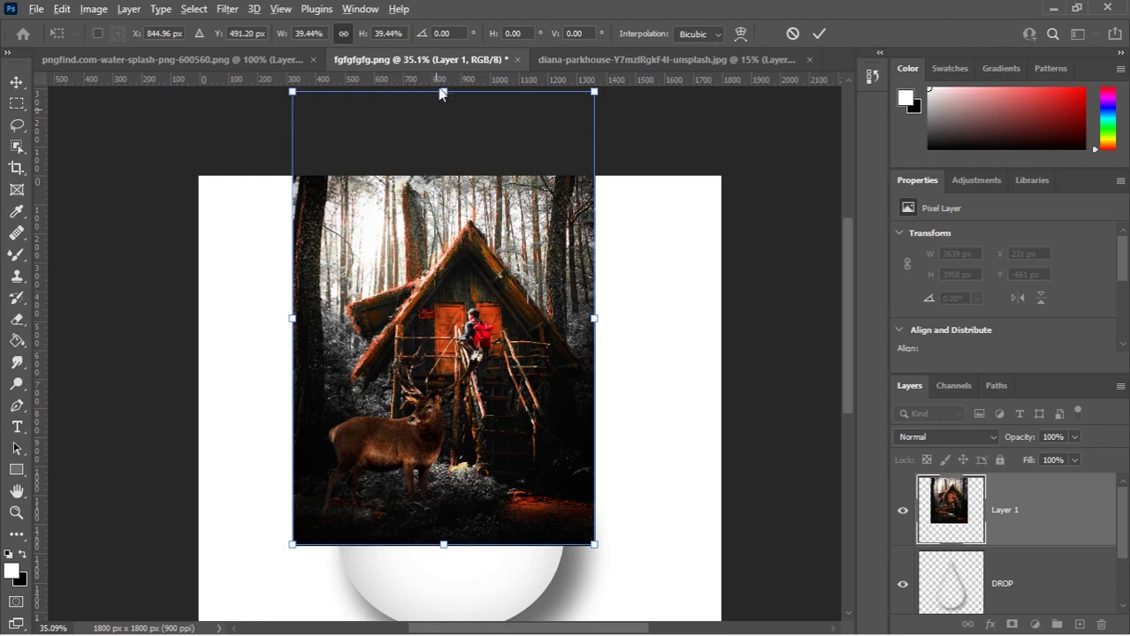
Step: Lower the scene layer's opacity to 50% and fit it over the drop at about 32.27% scale
{"action": "left_click", "coordinate": [1074, 437]}
{"action": "left_click", "coordinate": [1037, 456]}
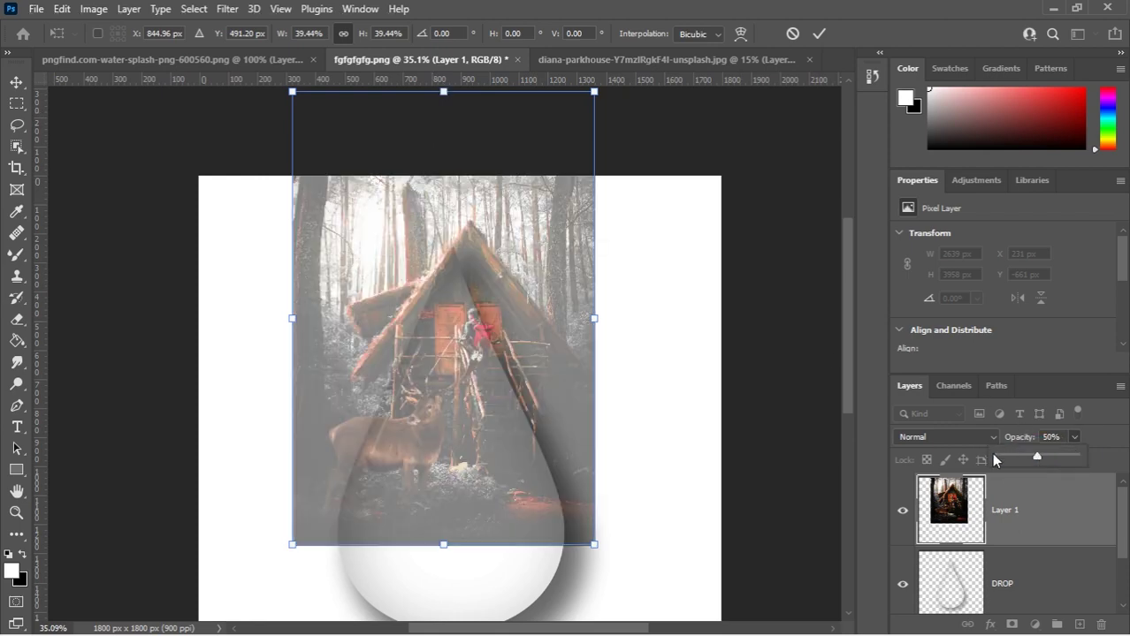
{"action": "left_click_drag", "start_coordinate": [557, 297], "coordinate": [537, 361]}
{"action": "left_click_drag", "start_coordinate": [283, 152], "coordinate": [356, 256]}
{"action": "left_click_drag", "start_coordinate": [486, 422], "coordinate": [459, 386]}
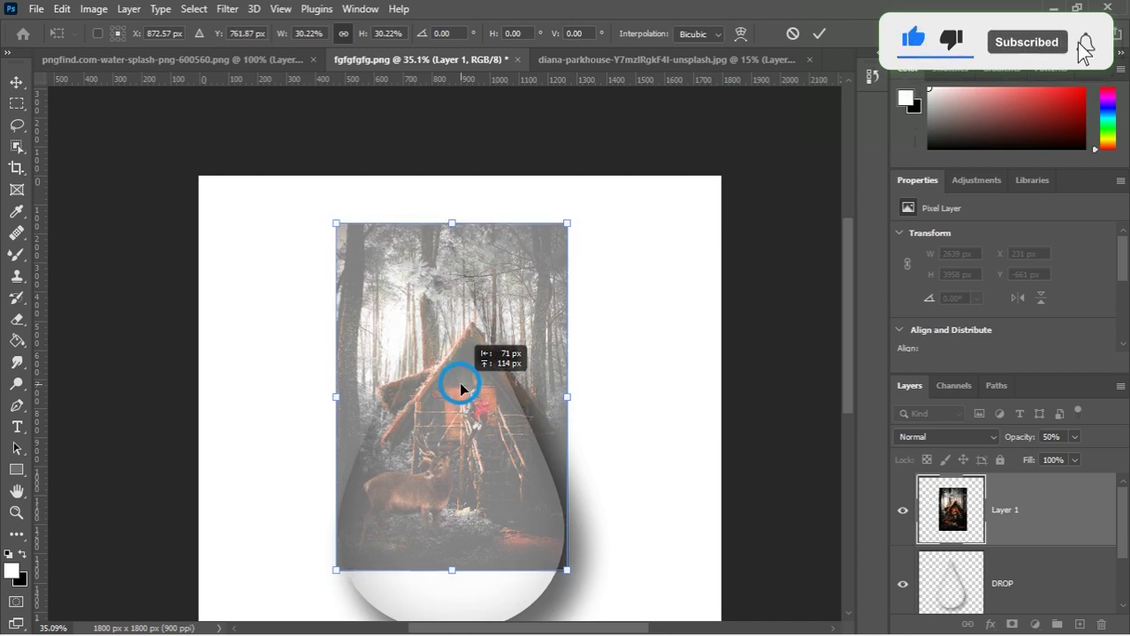
{"action": "left_click_drag", "start_coordinate": [330, 231], "coordinate": [305, 211]}
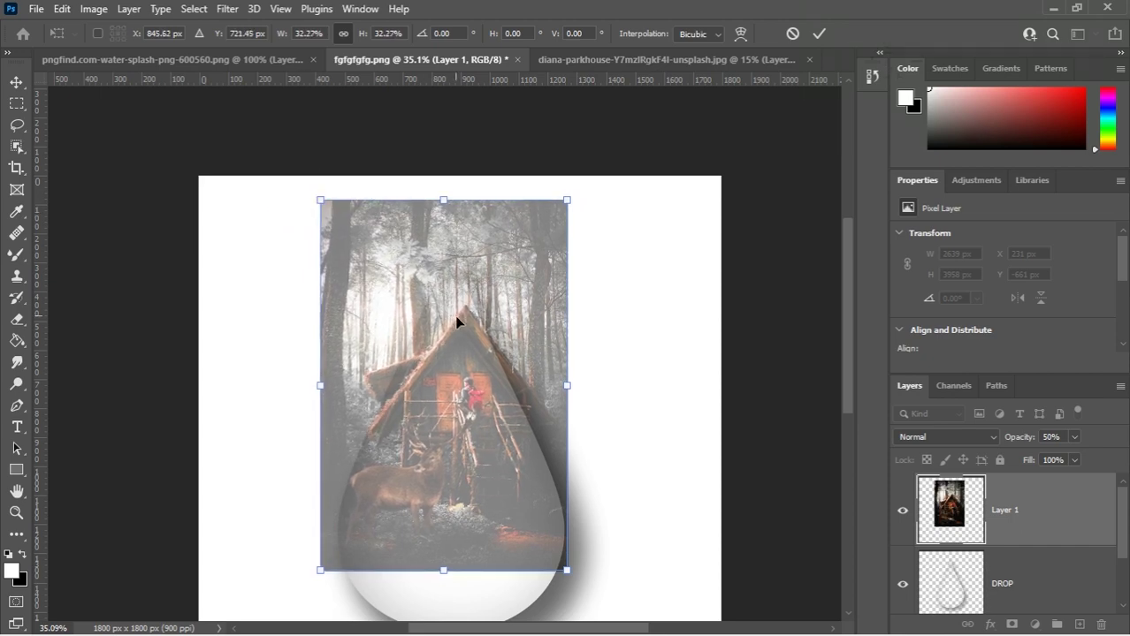
Step: Restore the scene layer's opacity to 100% and apply its transform
{"action": "scroll", "coordinate": [460, 292], "scroll_direction": "down", "scroll_amount": 3}
{"action": "scroll", "coordinate": [472, 419], "scroll_direction": "up", "scroll_amount": 4}
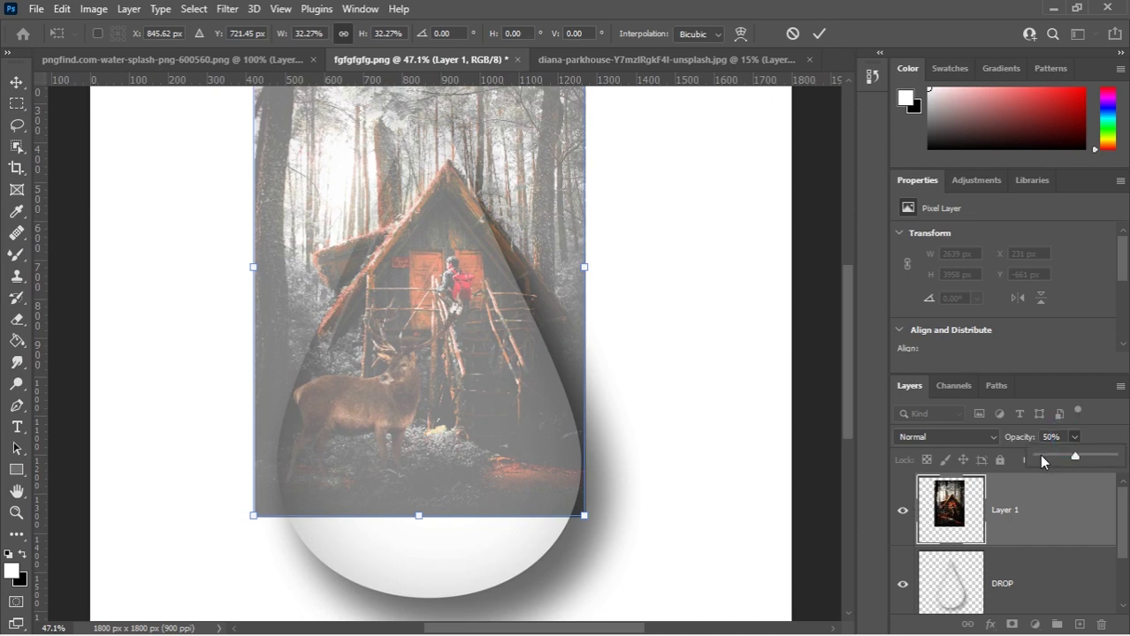
{"action": "left_click", "coordinate": [1036, 507]}
{"action": "scroll", "coordinate": [937, 506], "scroll_direction": "down", "scroll_amount": 1}
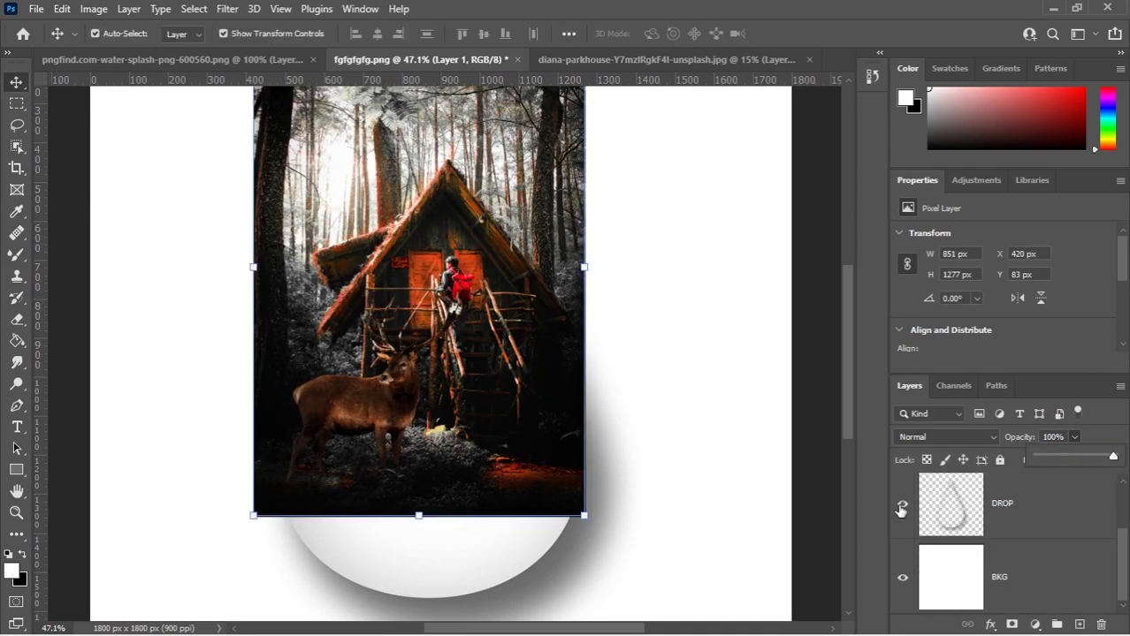
{"action": "scroll", "coordinate": [900, 511], "scroll_direction": "up", "scroll_amount": 1}
Step: Hide the scene layer and select the drop shape on the DROP layer with the Quick Selection tool
{"action": "left_click", "coordinate": [902, 513]}
{"action": "scroll", "coordinate": [658, 455], "scroll_direction": "down", "scroll_amount": 3}
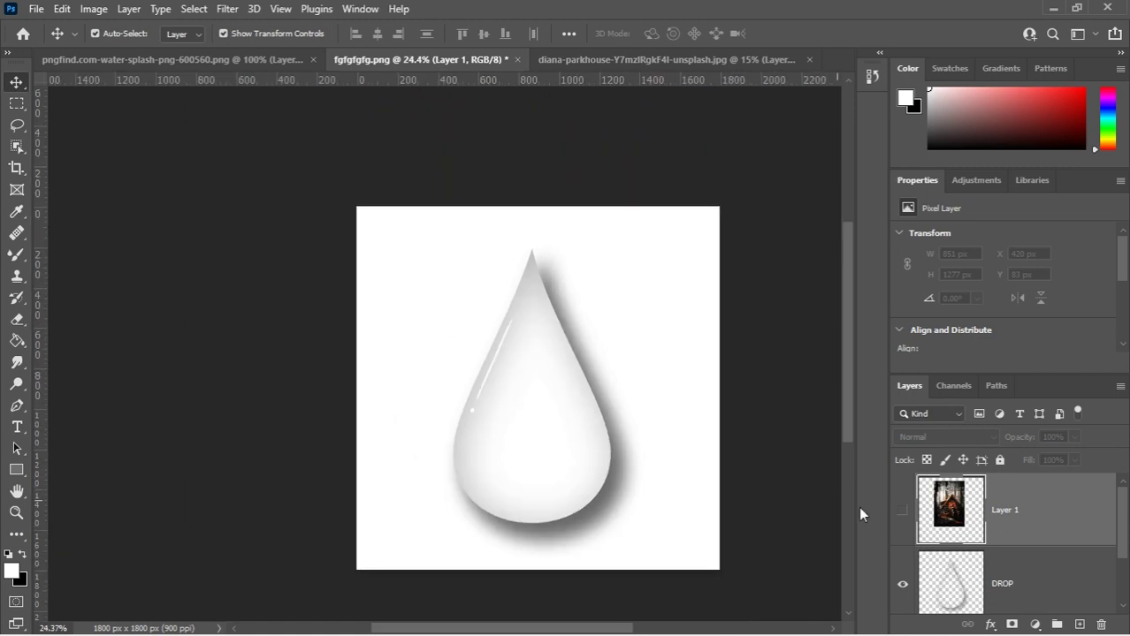
{"action": "scroll", "coordinate": [1025, 566], "scroll_direction": "down", "scroll_amount": 2}
{"action": "left_click", "coordinate": [1043, 512]}
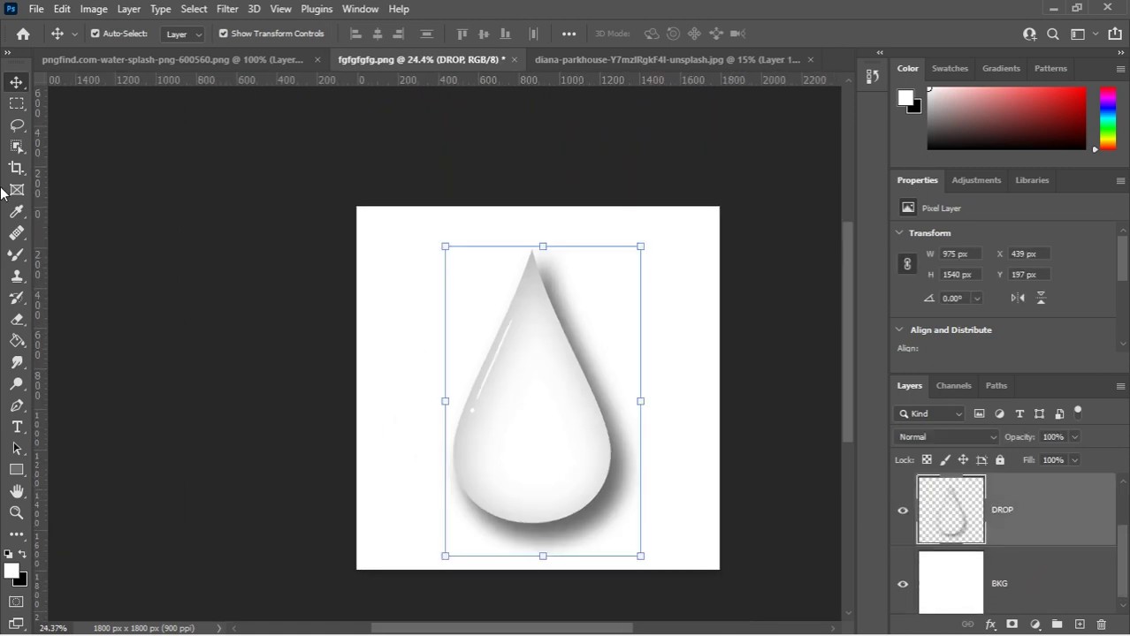
{"action": "left_click", "coordinate": [17, 145]}
{"action": "left_click", "coordinate": [80, 162]}
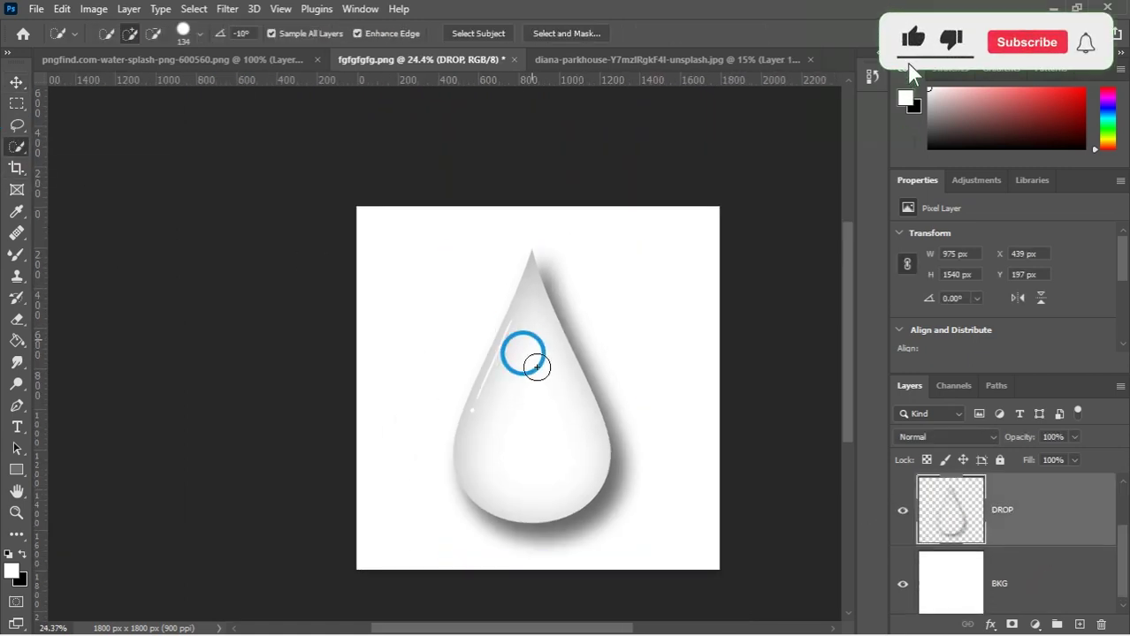
{"action": "left_click_drag", "start_coordinate": [536, 367], "coordinate": [518, 383]}
{"action": "scroll", "coordinate": [552, 342], "scroll_direction": "up", "scroll_amount": 1}
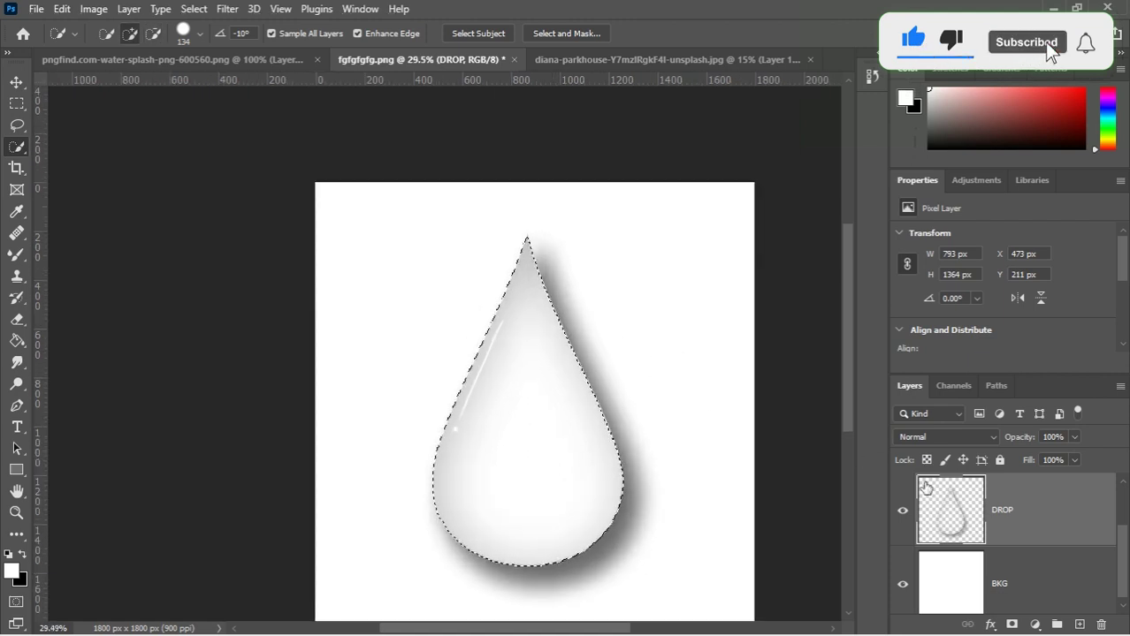
{"action": "scroll", "coordinate": [1036, 509], "scroll_direction": "up", "scroll_amount": 2}
Step: Show the scene layer, delete everything on it outside the drop using the inverted selection, and deselect
{"action": "left_click", "coordinate": [1015, 505]}
{"action": "left_click", "coordinate": [902, 510]}
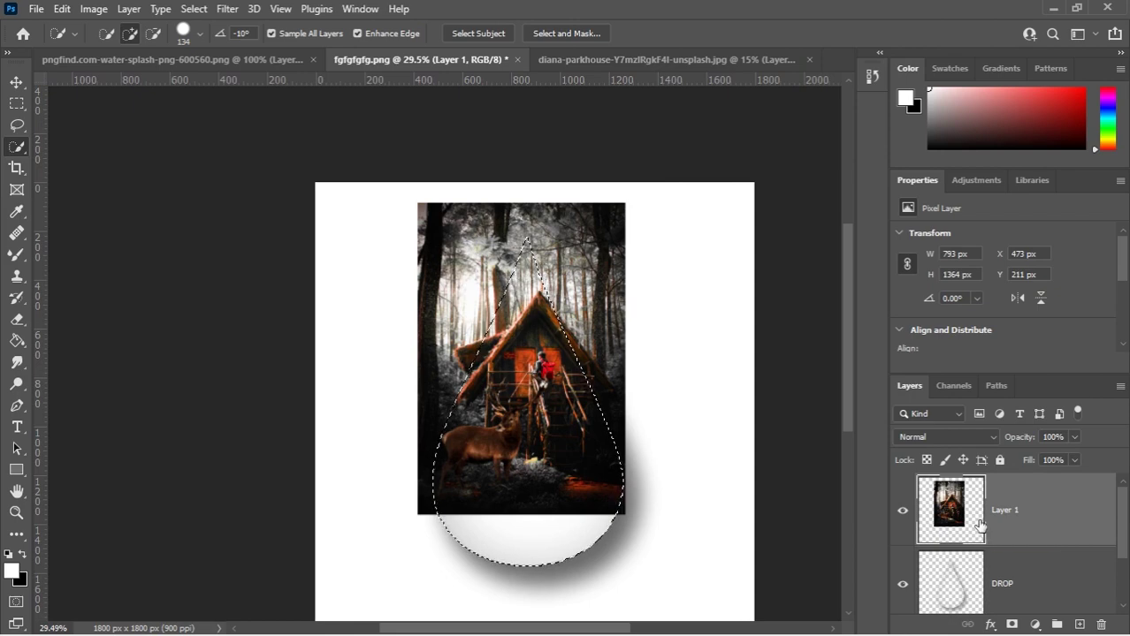
{"action": "key", "text": "ctrl+shift+i"}
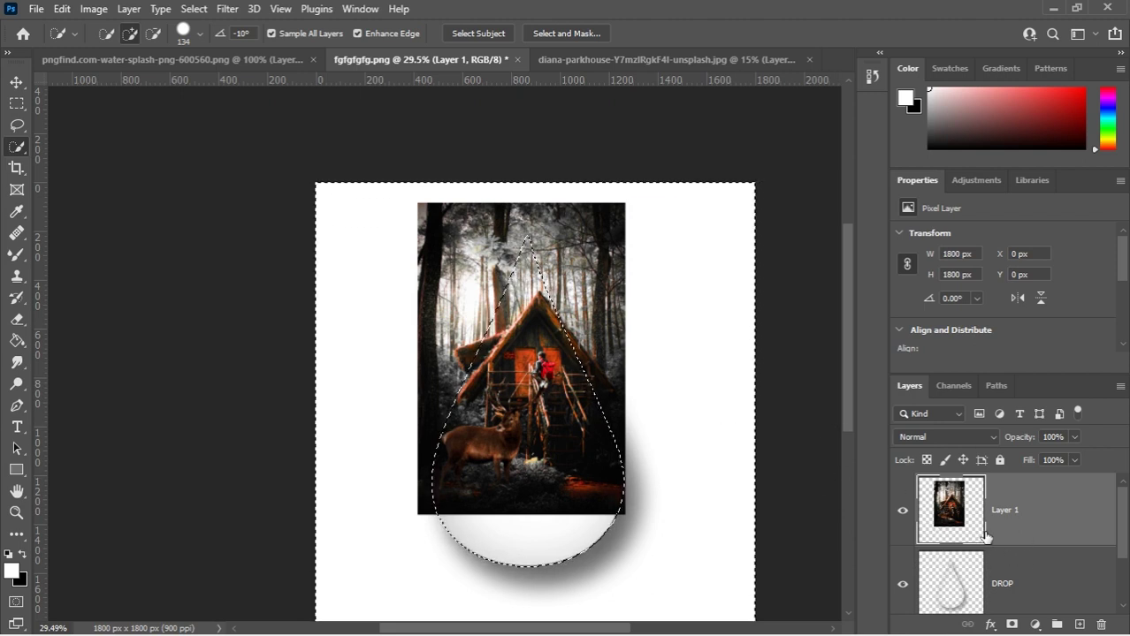
{"action": "key", "text": "Delete"}
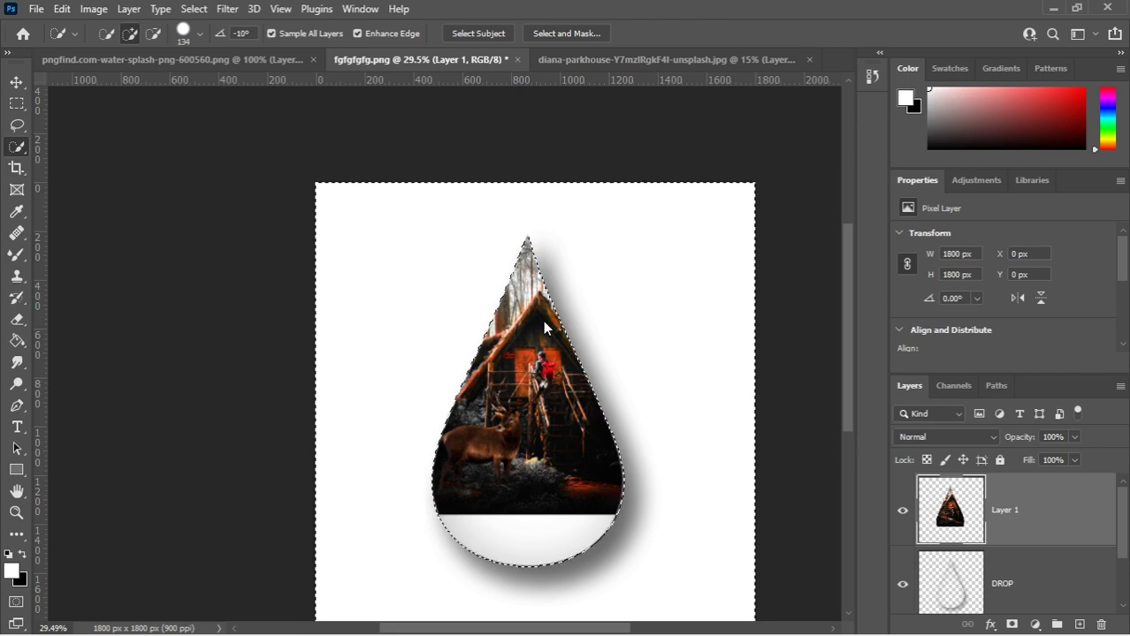
{"action": "key", "text": "ctrl+shift+s"}
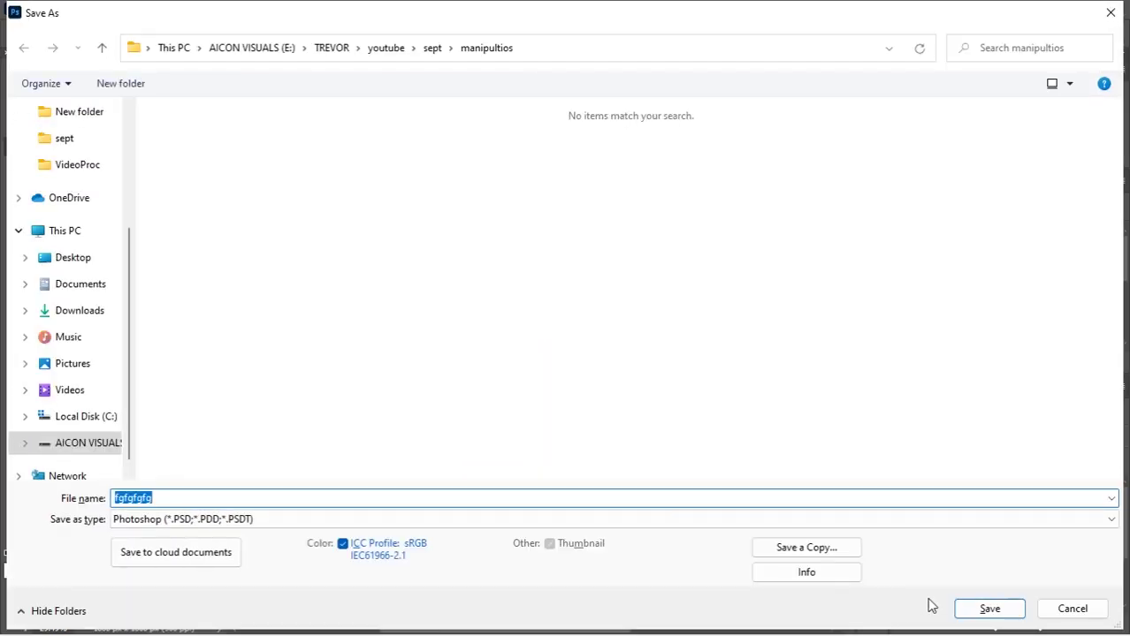
{"action": "left_click", "coordinate": [1078, 610]}
{"action": "key", "text": "ctrl+d"}
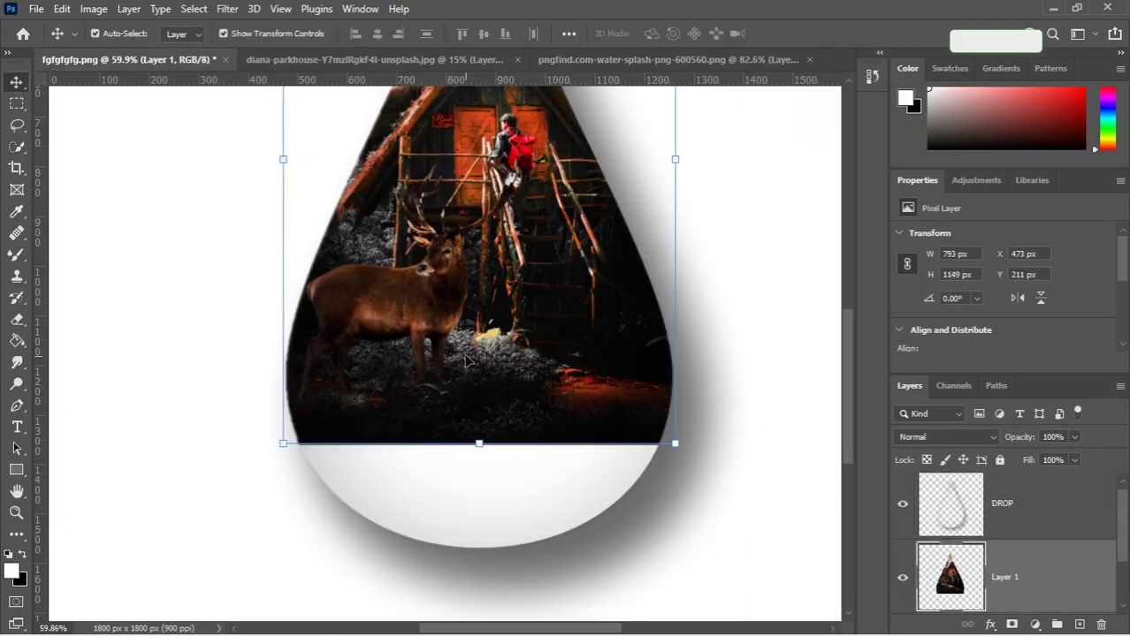
Step: Add a layer mask to the scene layer and fade its lower edge with a white-to-black linear gradient
{"action": "left_click_drag", "start_coordinate": [470, 330], "coordinate": [466, 351]}
{"action": "left_click_drag", "start_coordinate": [553, 377], "coordinate": [493, 347]}
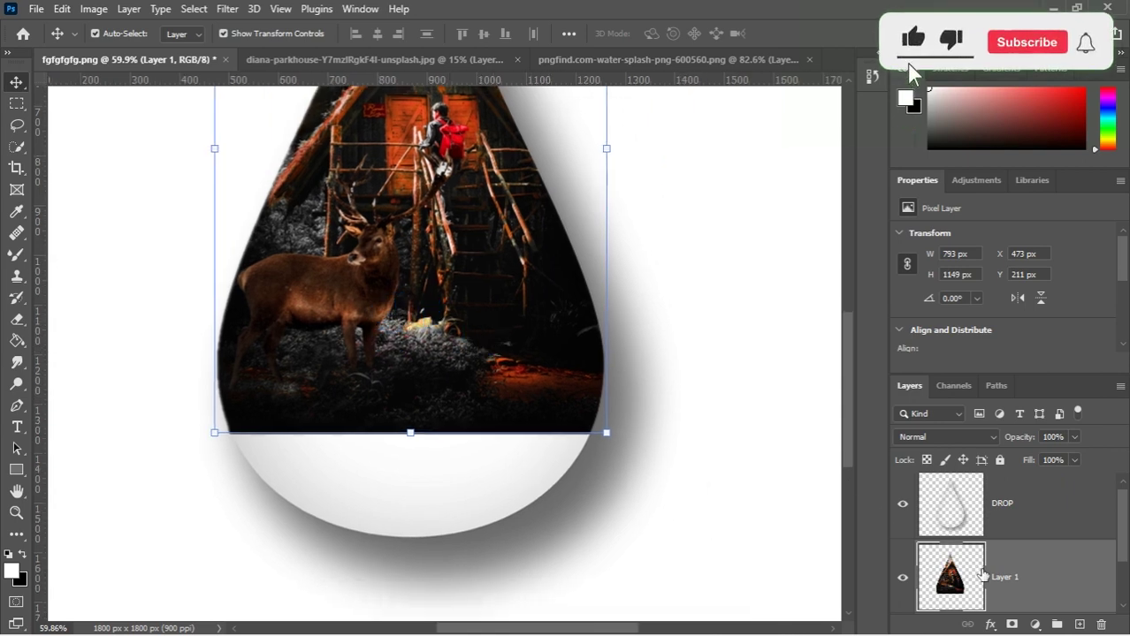
{"action": "left_click", "coordinate": [1011, 625]}
{"action": "scroll", "coordinate": [1009, 552], "scroll_direction": "down", "scroll_amount": 1}
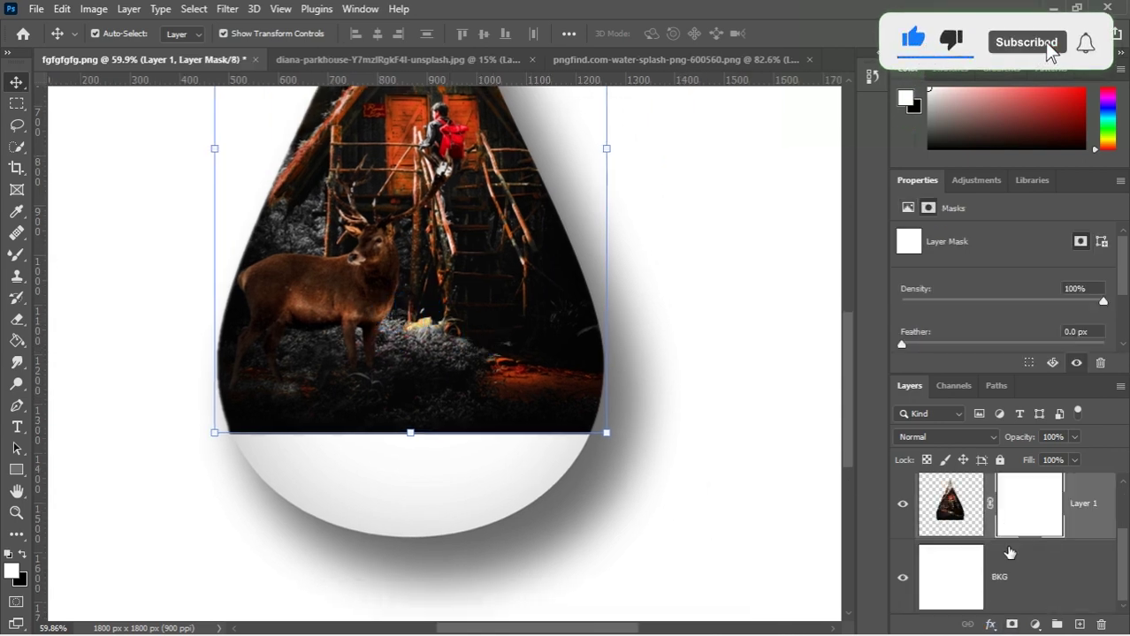
{"action": "scroll", "coordinate": [980, 513], "scroll_direction": "up", "scroll_amount": 1}
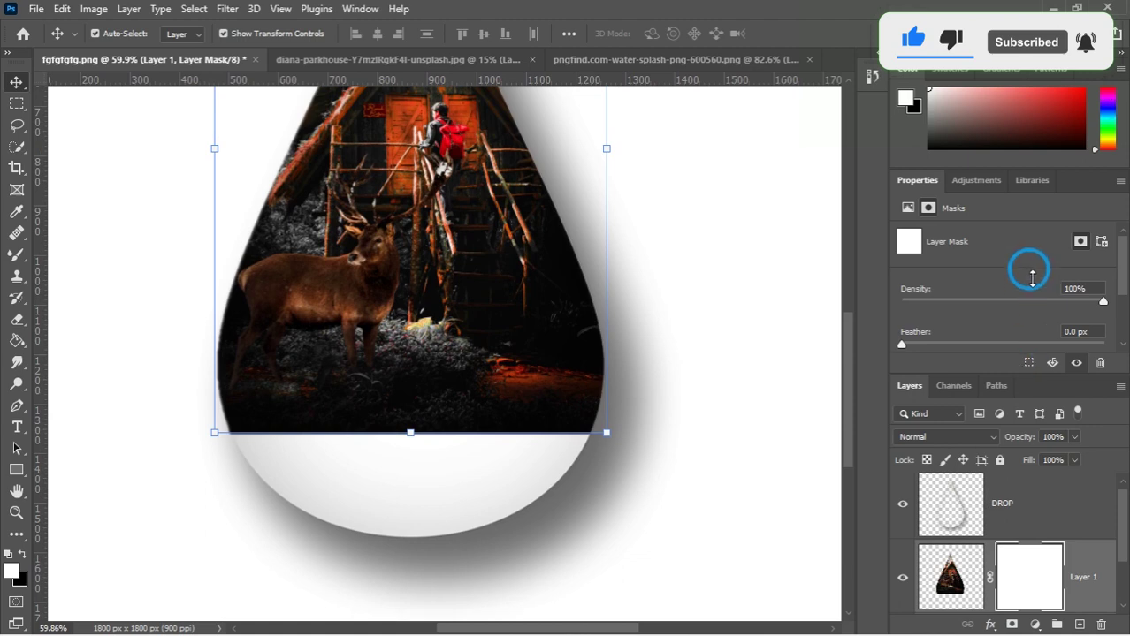
{"action": "scroll", "coordinate": [1021, 524], "scroll_direction": "down", "scroll_amount": 1}
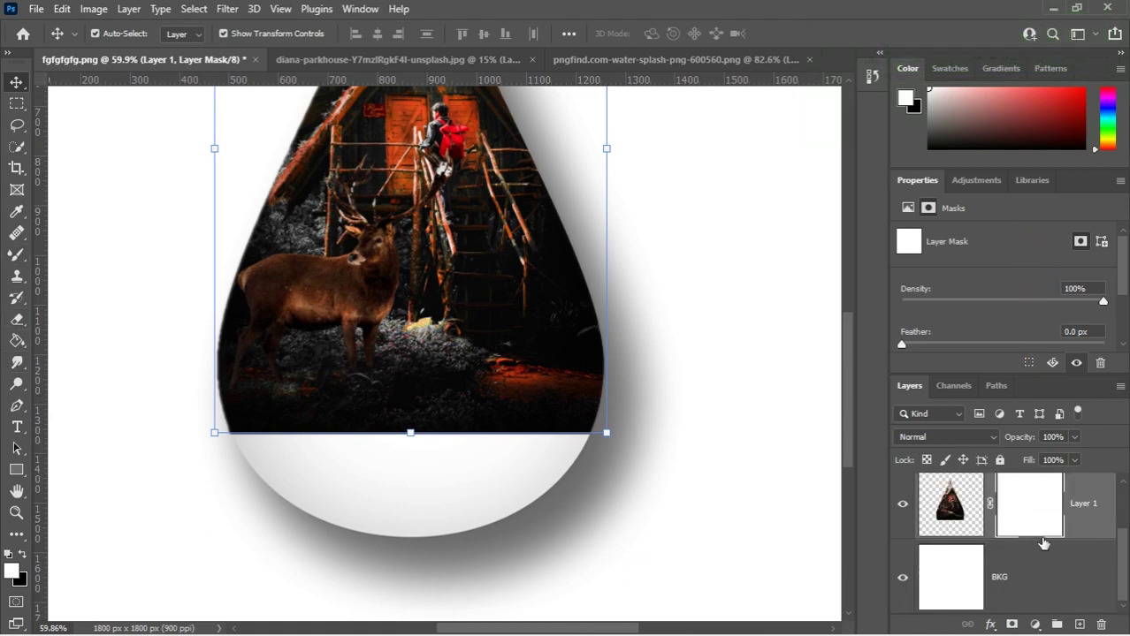
{"action": "left_click", "coordinate": [15, 341]}
{"action": "left_click", "coordinate": [97, 334]}
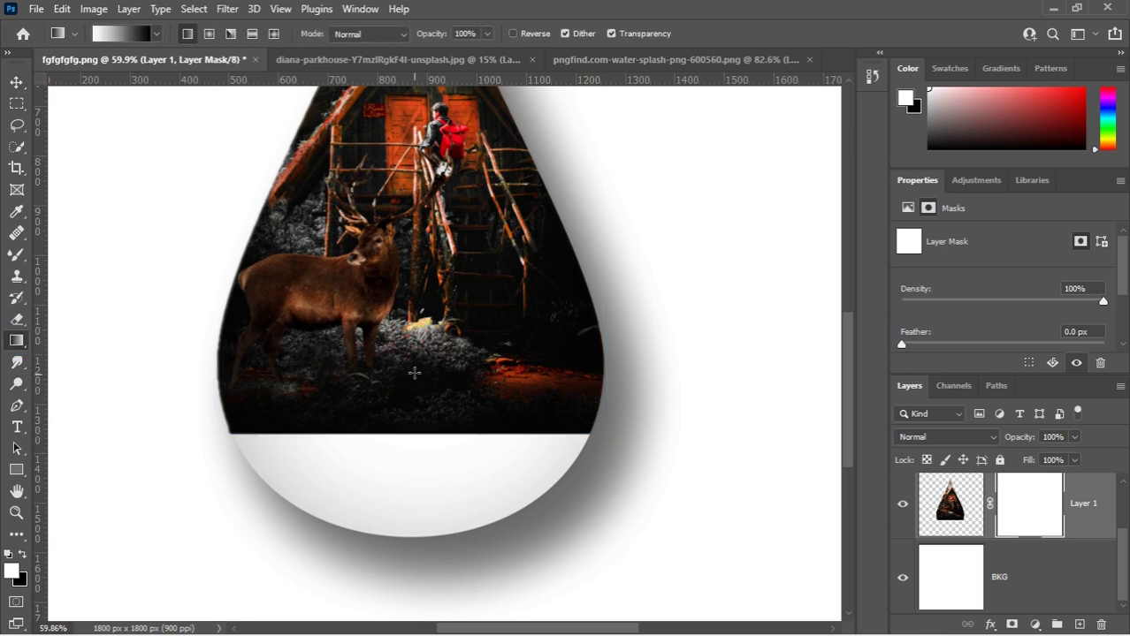
{"action": "left_click_drag", "start_coordinate": [415, 351], "coordinate": [426, 457]}
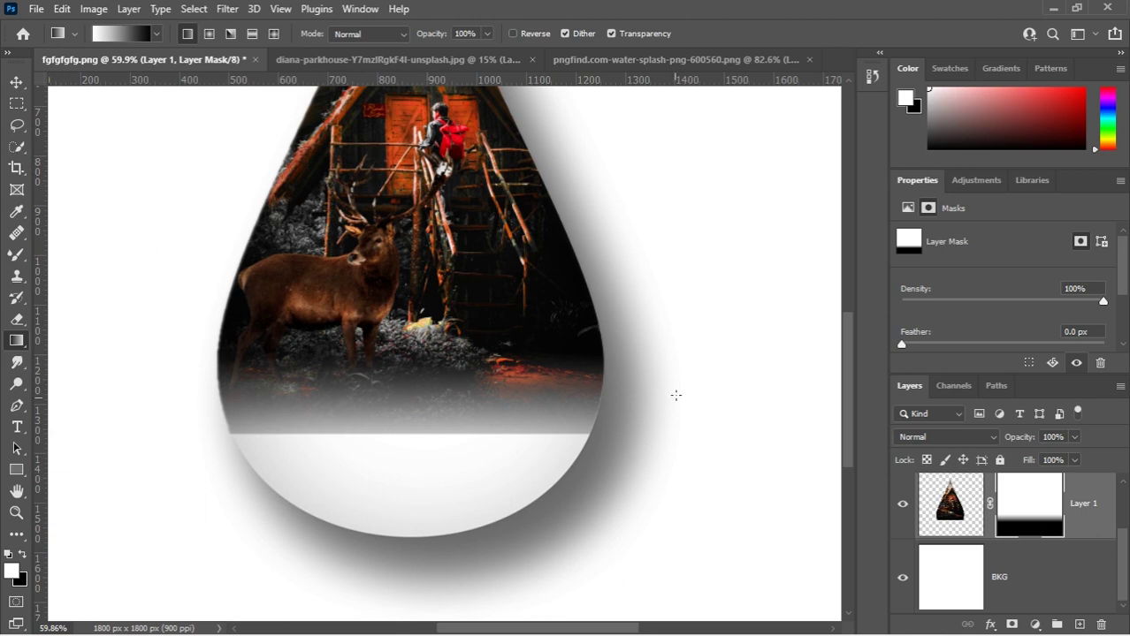
{"action": "left_click", "coordinate": [17, 319]}
{"action": "mouse_move", "coordinate": [291, 473]}
{"action": "left_mouse_down"}
{"action": "mouse_move", "coordinate": [232, 453]}
{"action": "mouse_move", "coordinate": [283, 450]}
{"action": "mouse_move", "coordinate": [228, 444]}
{"action": "mouse_move", "coordinate": [309, 446]}
{"action": "left_mouse_up"}
{"action": "key", "text": "bracketright"}
{"action": "key", "text": "bracketright"}
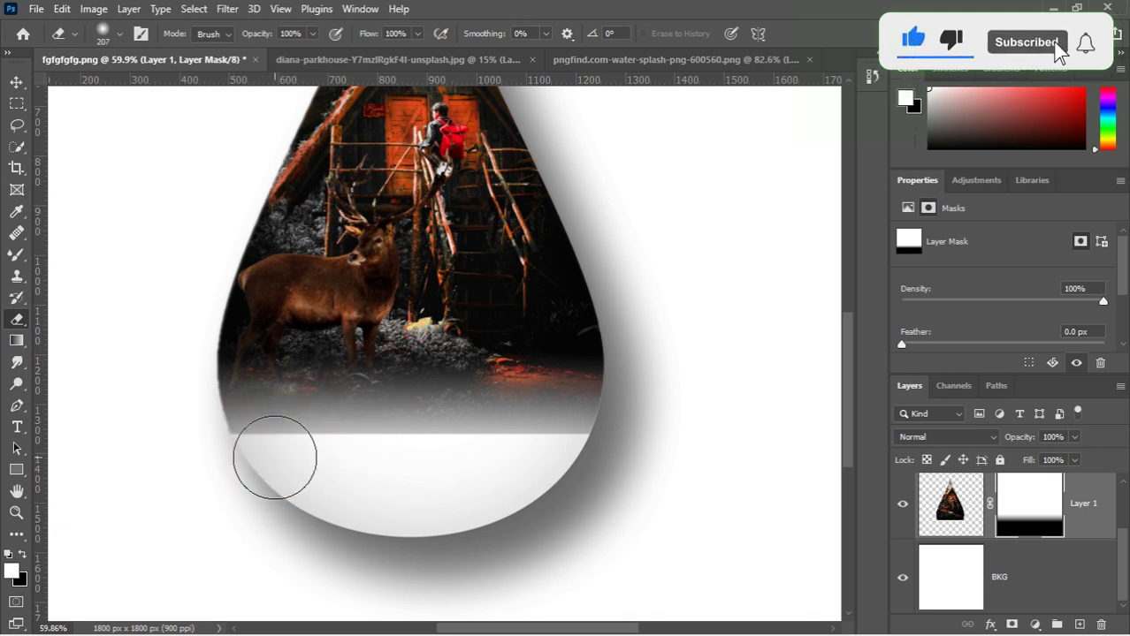
{"action": "left_click", "coordinate": [943, 522]}
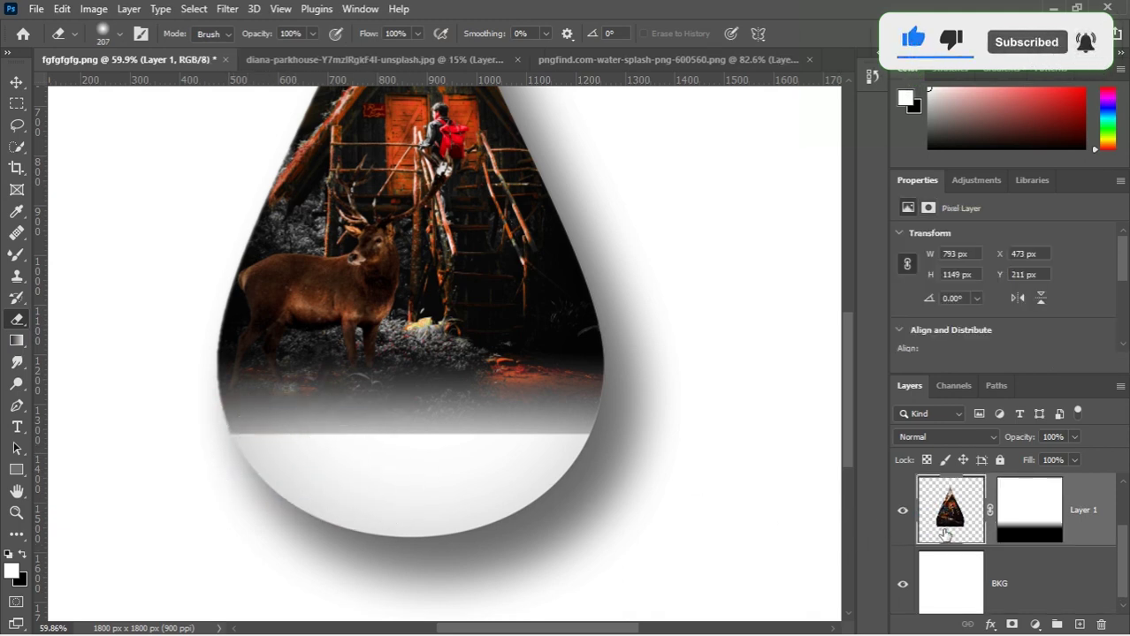
{"action": "left_click", "coordinate": [1029, 510]}
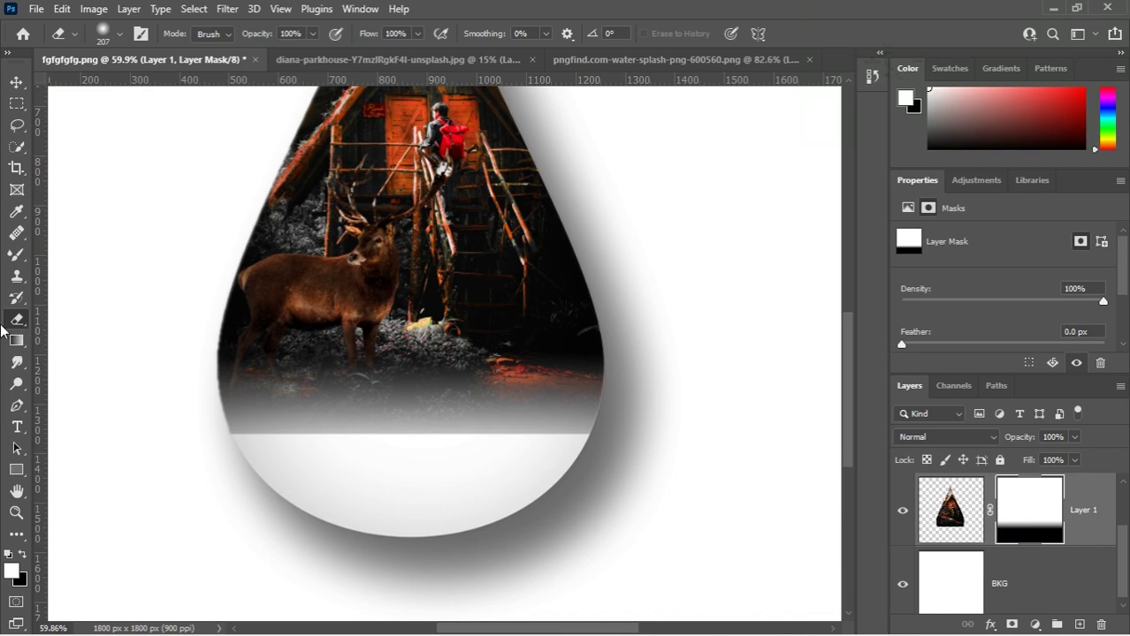
{"action": "left_click", "coordinate": [16, 254]}
{"action": "left_click_drag", "start_coordinate": [315, 459], "coordinate": [345, 469]}
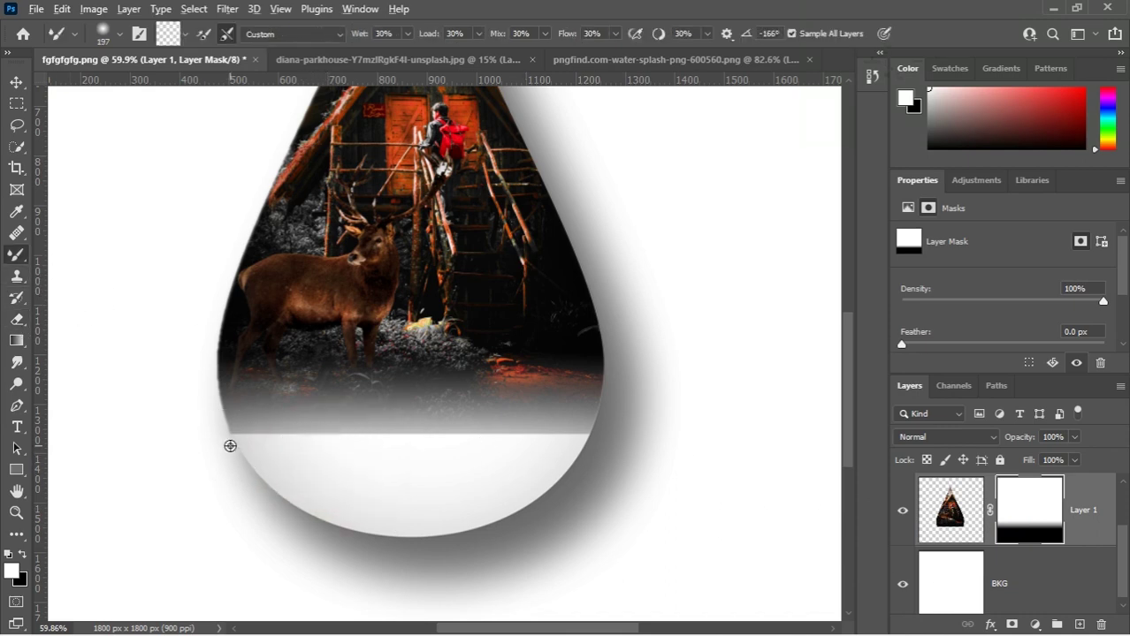
Step: Paint black at 59% opacity on the scene layer's mask with the Brush to soften the scene's hard lower edge
{"action": "right_click", "coordinate": [12, 256]}
{"action": "left_click", "coordinate": [72, 255]}
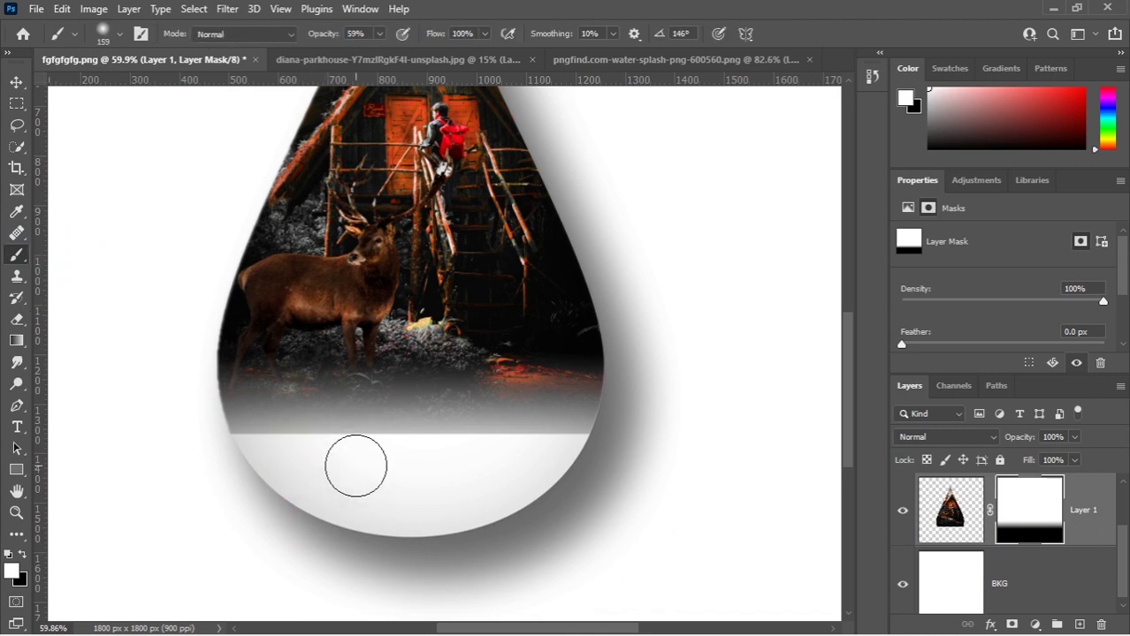
{"action": "left_click", "coordinate": [23, 554]}
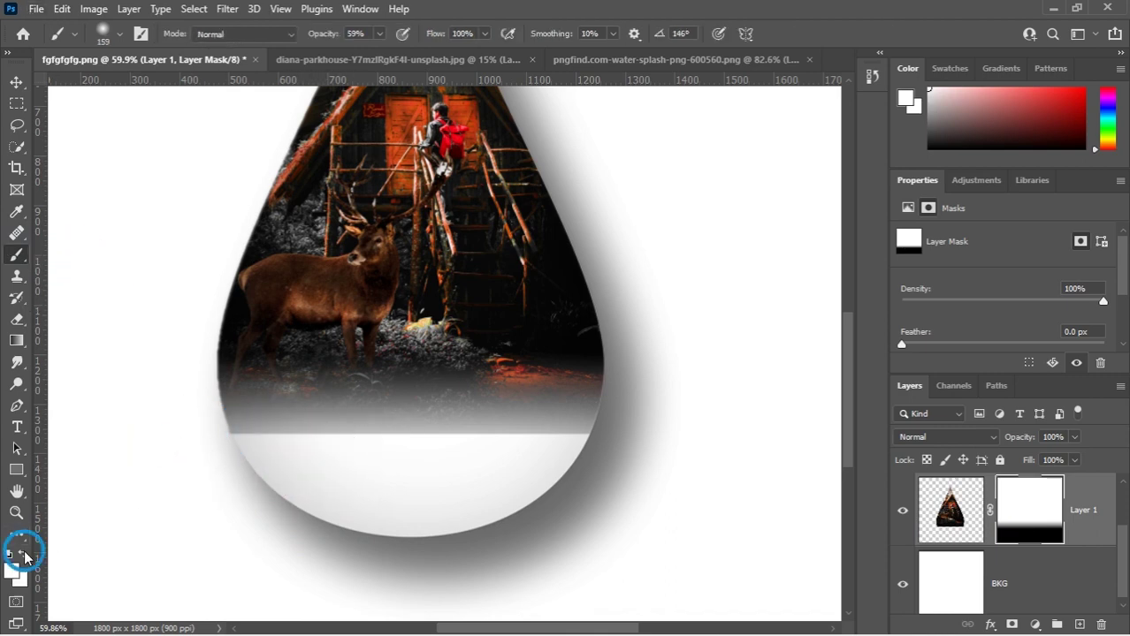
{"action": "left_click_drag", "start_coordinate": [319, 447], "coordinate": [335, 449]}
{"action": "left_click", "coordinate": [267, 490]}
{"action": "left_click", "coordinate": [305, 490]}
{"action": "left_click", "coordinate": [603, 503]}
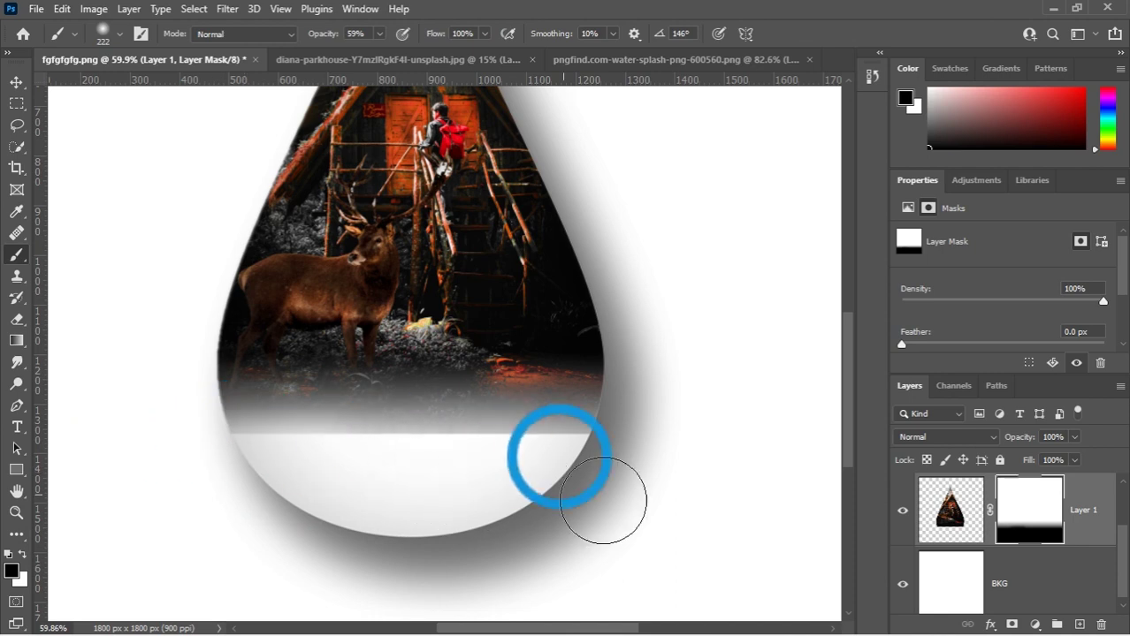
{"action": "left_click", "coordinate": [549, 467]}
{"action": "mouse_move", "coordinate": [548, 467]}
{"action": "left_mouse_down"}
{"action": "mouse_move", "coordinate": [369, 474]}
{"action": "mouse_move", "coordinate": [656, 467]}
{"action": "mouse_move", "coordinate": [396, 471]}
{"action": "left_mouse_up"}
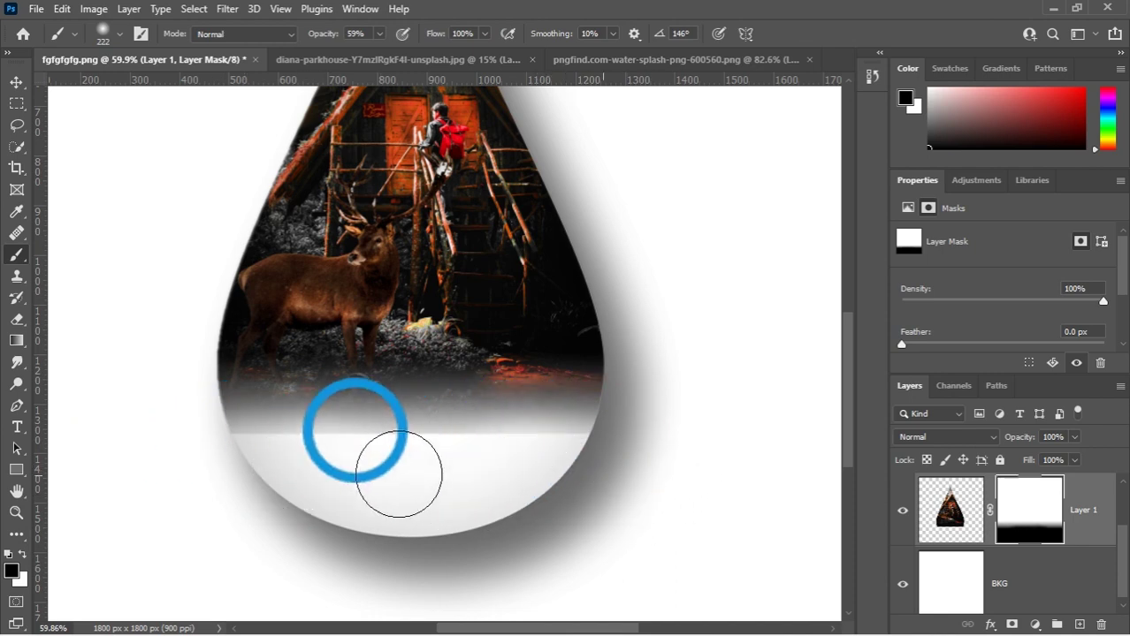
{"action": "mouse_move", "coordinate": [191, 476]}
{"action": "left_mouse_down"}
{"action": "mouse_move", "coordinate": [313, 497]}
{"action": "mouse_move", "coordinate": [205, 473]}
{"action": "mouse_move", "coordinate": [605, 467]}
{"action": "left_mouse_up"}
{"action": "scroll", "coordinate": [348, 403], "scroll_direction": "down", "scroll_amount": 3}
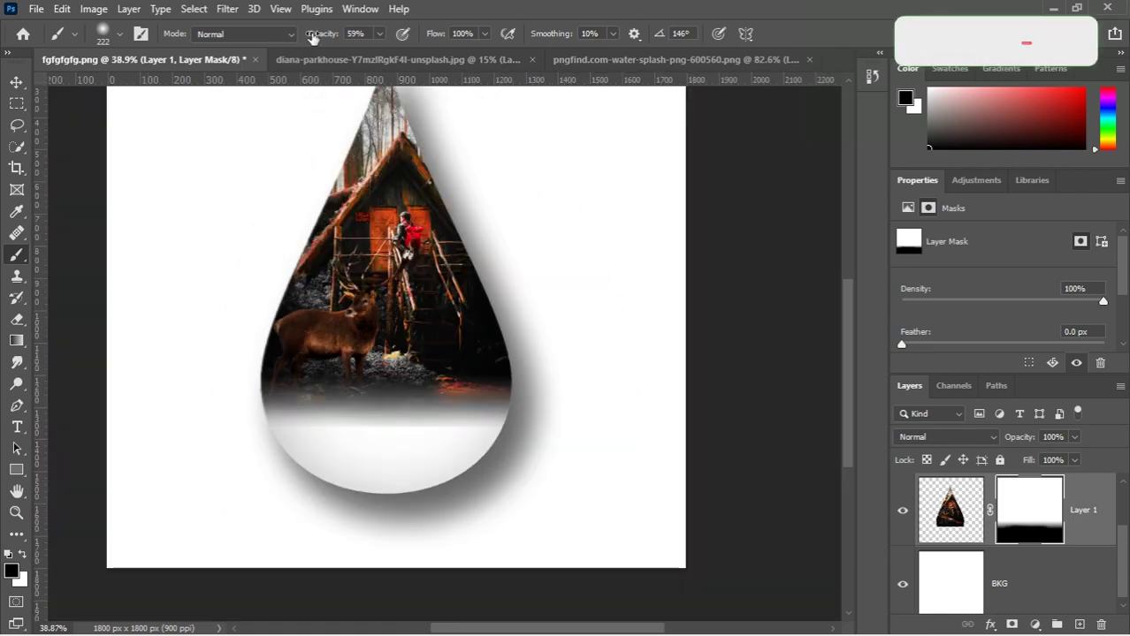
Step: Copy the water splash layer from its own document into the drop document, and dock the splash window again
{"action": "left_click", "coordinate": [590, 64]}
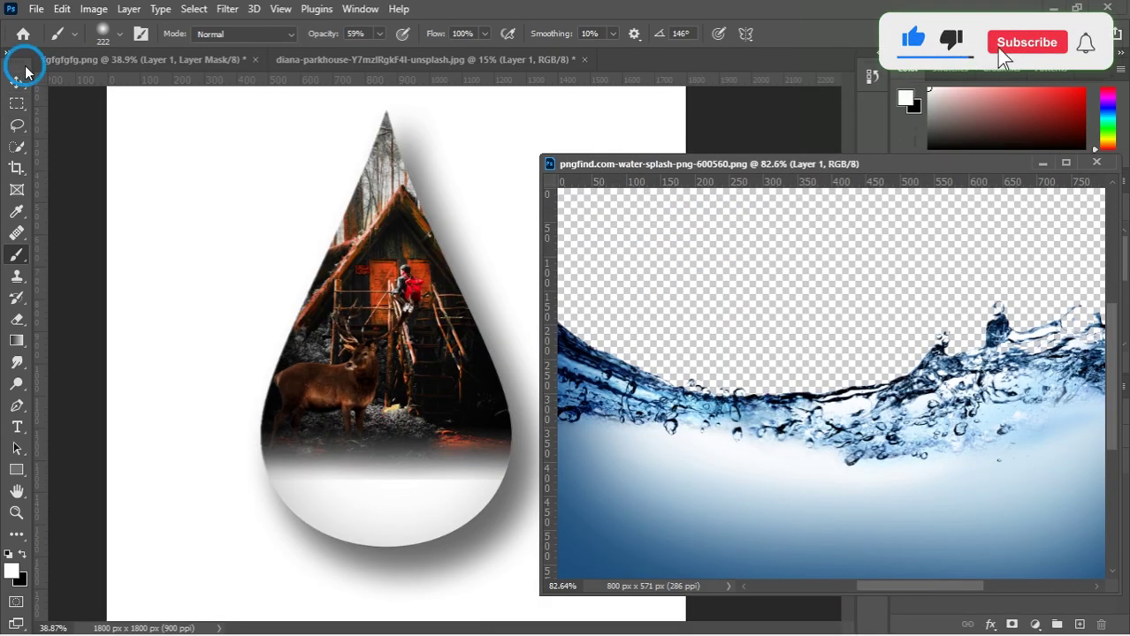
{"action": "left_click_drag", "start_coordinate": [26, 67], "coordinate": [48, 86]}
{"action": "left_click", "coordinate": [37, 102]}
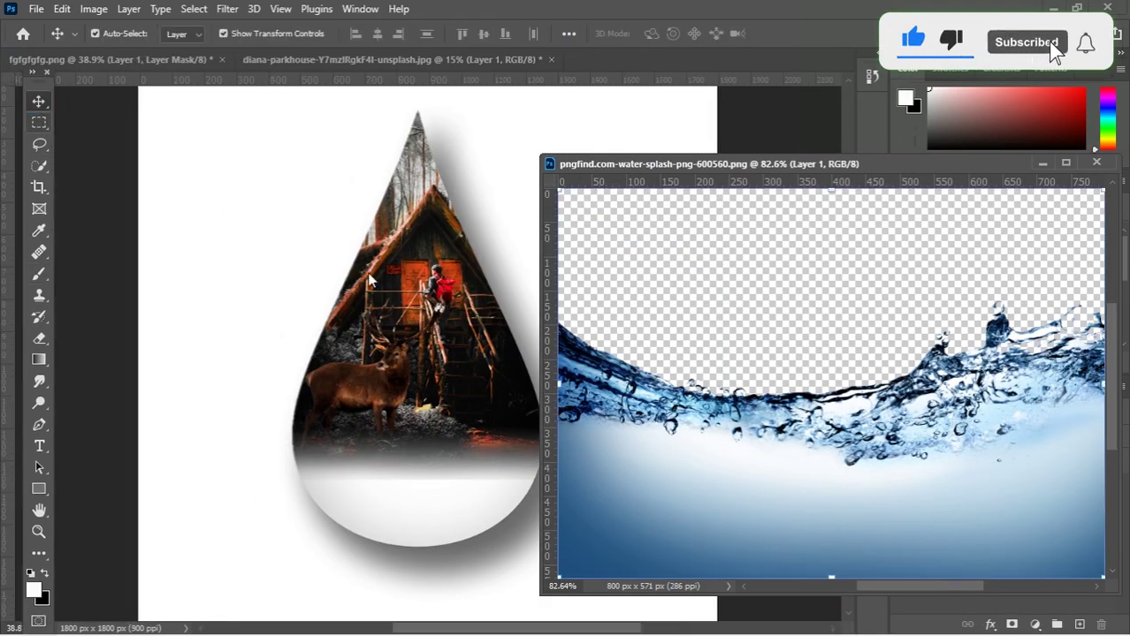
{"action": "left_click_drag", "start_coordinate": [717, 395], "coordinate": [439, 417]}
{"action": "left_click_drag", "start_coordinate": [748, 165], "coordinate": [425, 53]}
Step: Close the deer photo document without saving and return to the fgfgfgfg.png document
{"action": "left_click", "coordinate": [370, 55]}
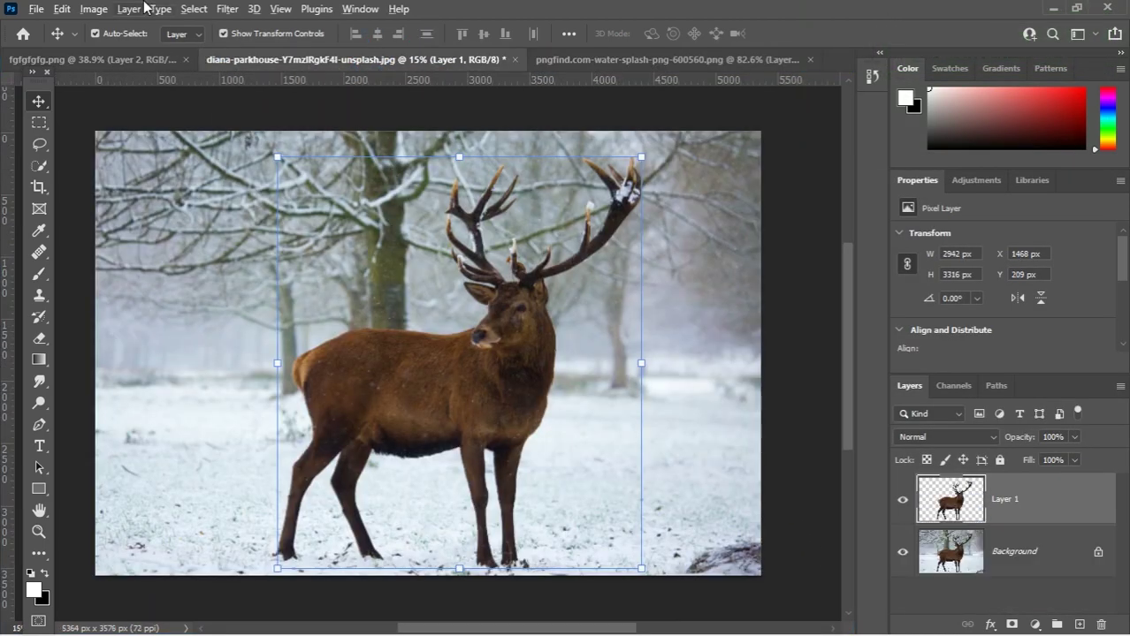
{"action": "left_click", "coordinate": [516, 60]}
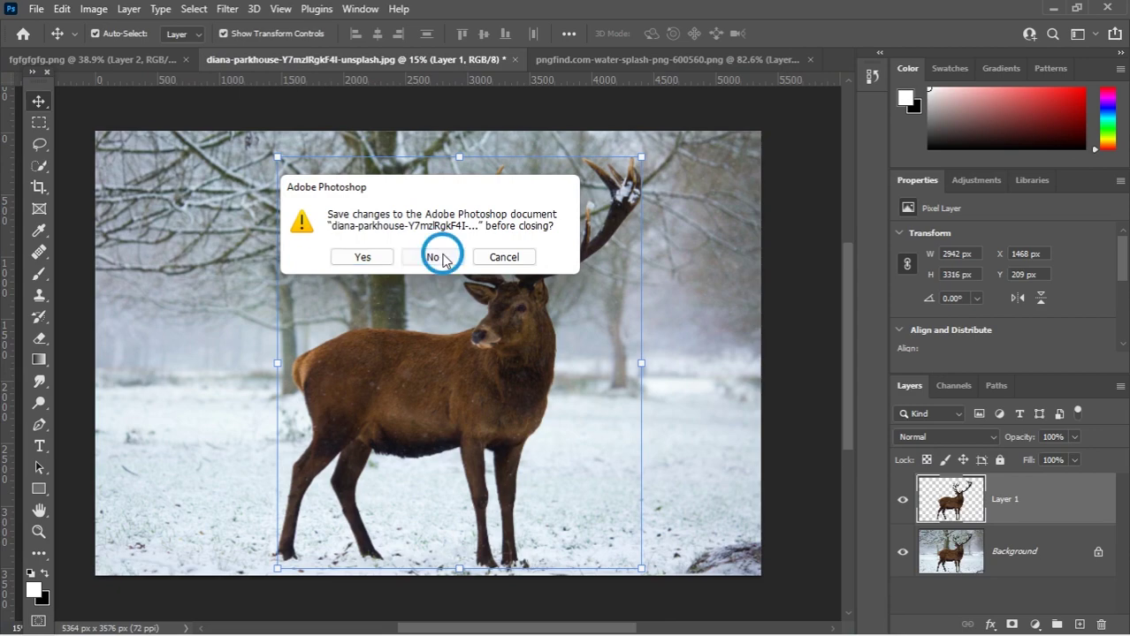
{"action": "left_click", "coordinate": [433, 254]}
{"action": "left_click", "coordinate": [174, 59]}
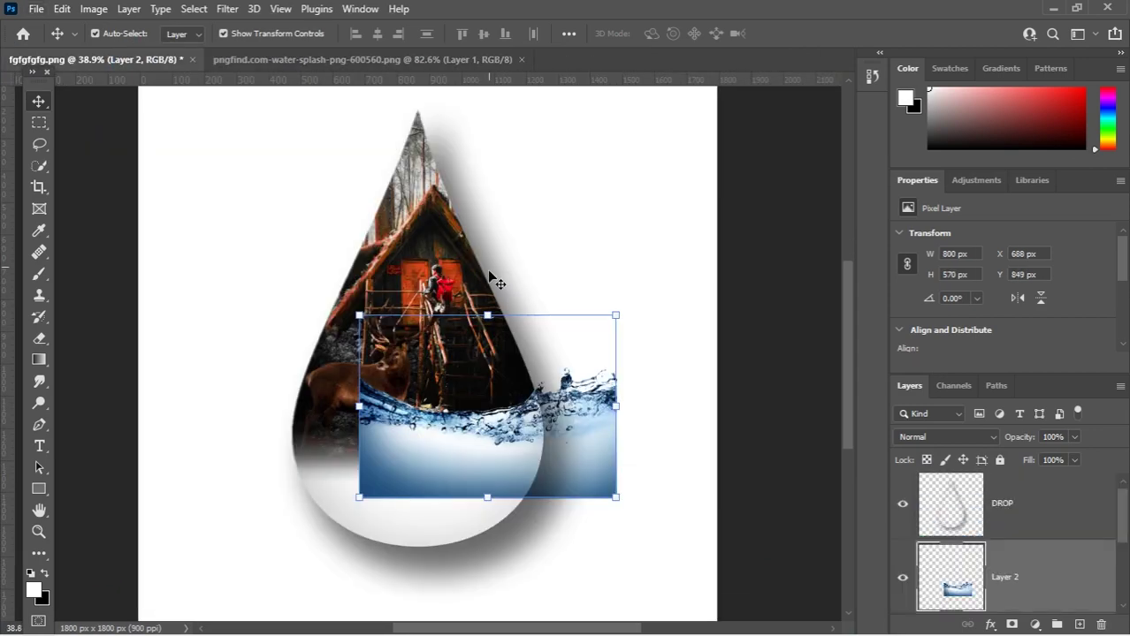
Step: Move the splash layer over the drop's lower part so it spans the drop's width, at about X 470 px, Y 1023 px
{"action": "scroll", "coordinate": [469, 470], "scroll_direction": "up", "scroll_amount": 4}
{"action": "left_click_drag", "start_coordinate": [668, 367], "coordinate": [550, 444]}
{"action": "scroll", "coordinate": [902, 511], "scroll_direction": "down", "scroll_amount": 1}
{"action": "scroll", "coordinate": [903, 511], "scroll_direction": "down", "scroll_amount": 1}
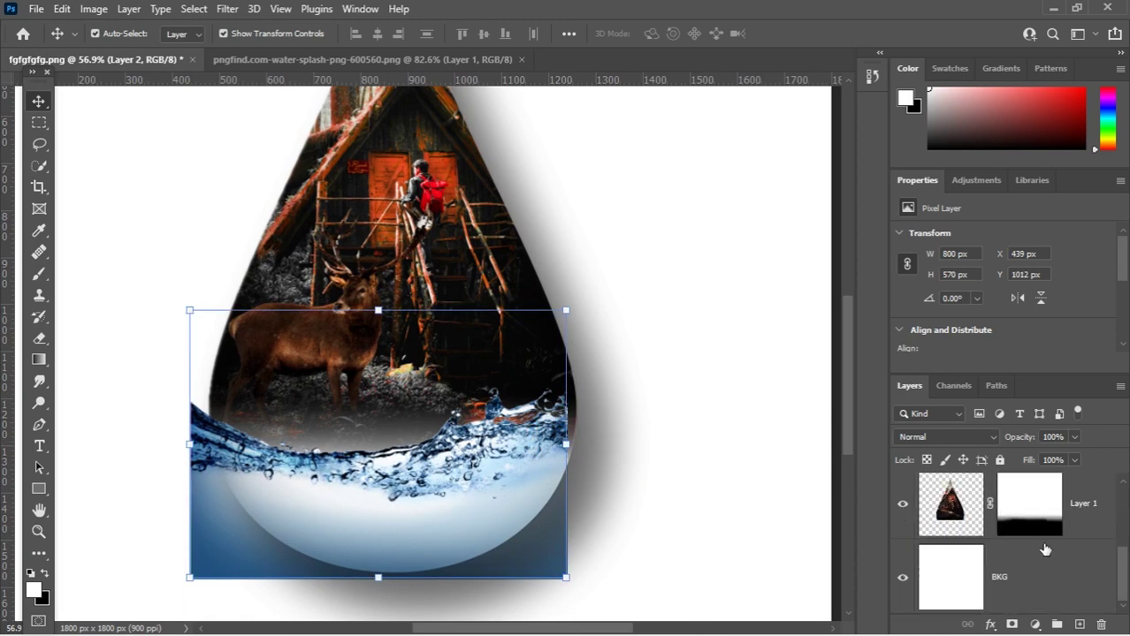
{"action": "scroll", "coordinate": [1045, 550], "scroll_direction": "up", "scroll_amount": 1}
{"action": "left_click_drag", "start_coordinate": [486, 527], "coordinate": [499, 525]}
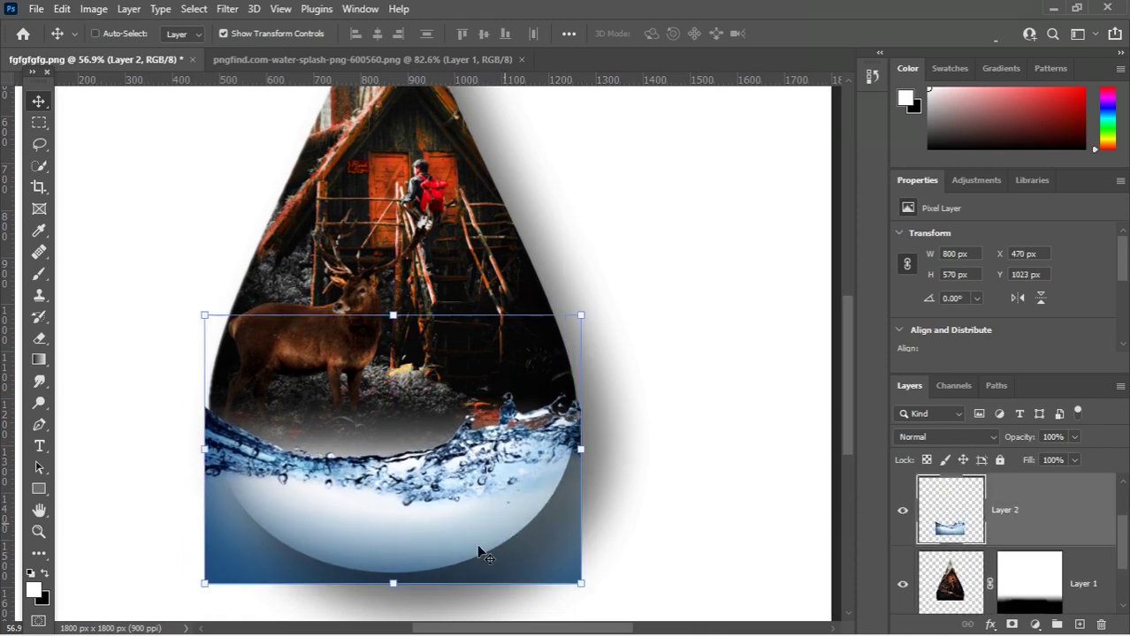
Step: Lower the splash layer's saturation to -100 and set its blend mode to Divide
{"action": "key", "text": "ctrl+u"}
{"action": "left_click_drag", "start_coordinate": [808, 337], "coordinate": [444, 335]}
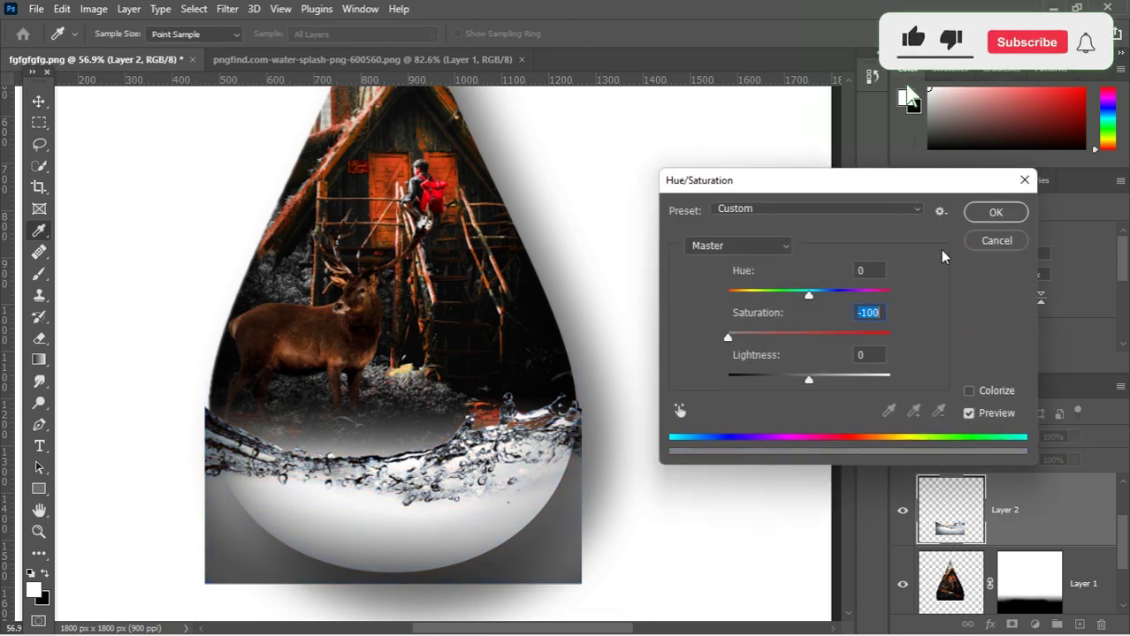
{"action": "left_click", "coordinate": [996, 217]}
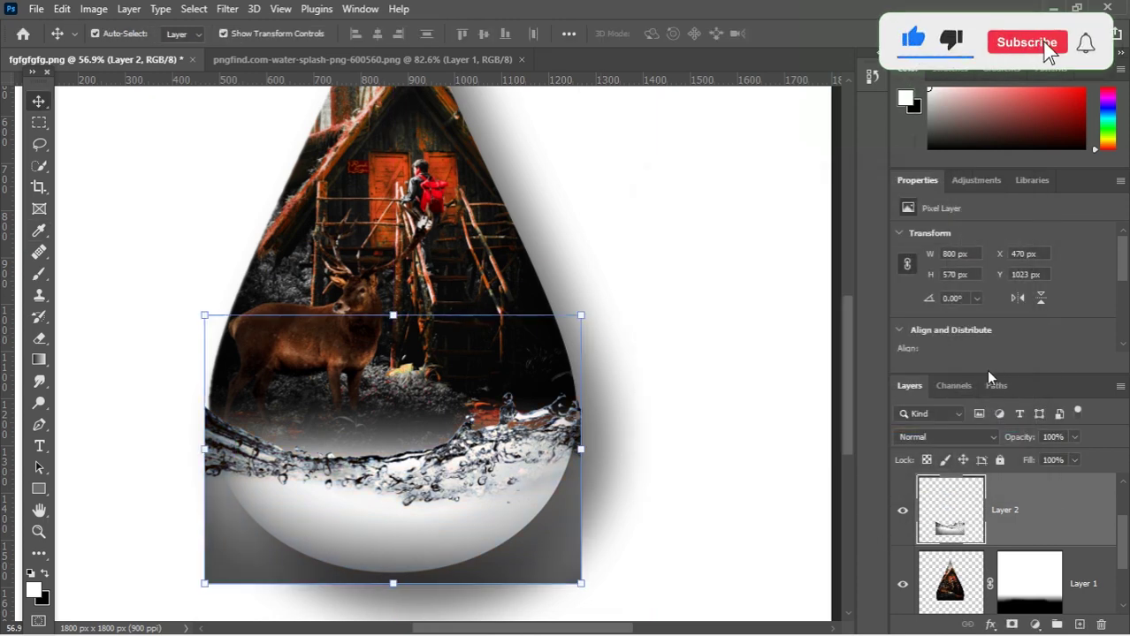
{"action": "left_click", "coordinate": [940, 437]}
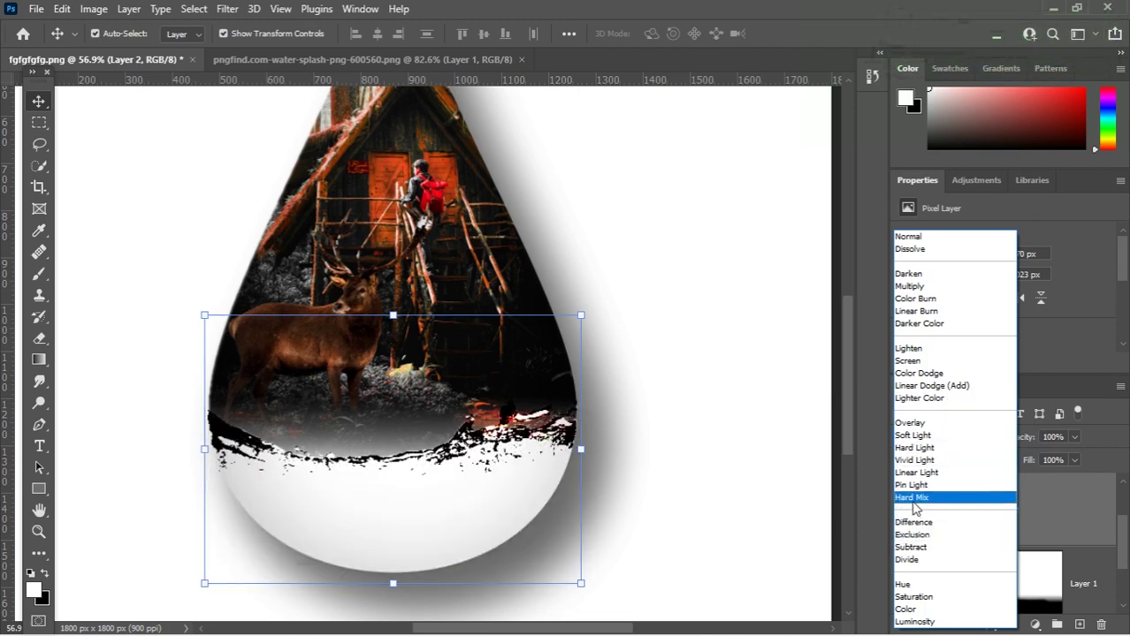
{"action": "left_click", "coordinate": [907, 560]}
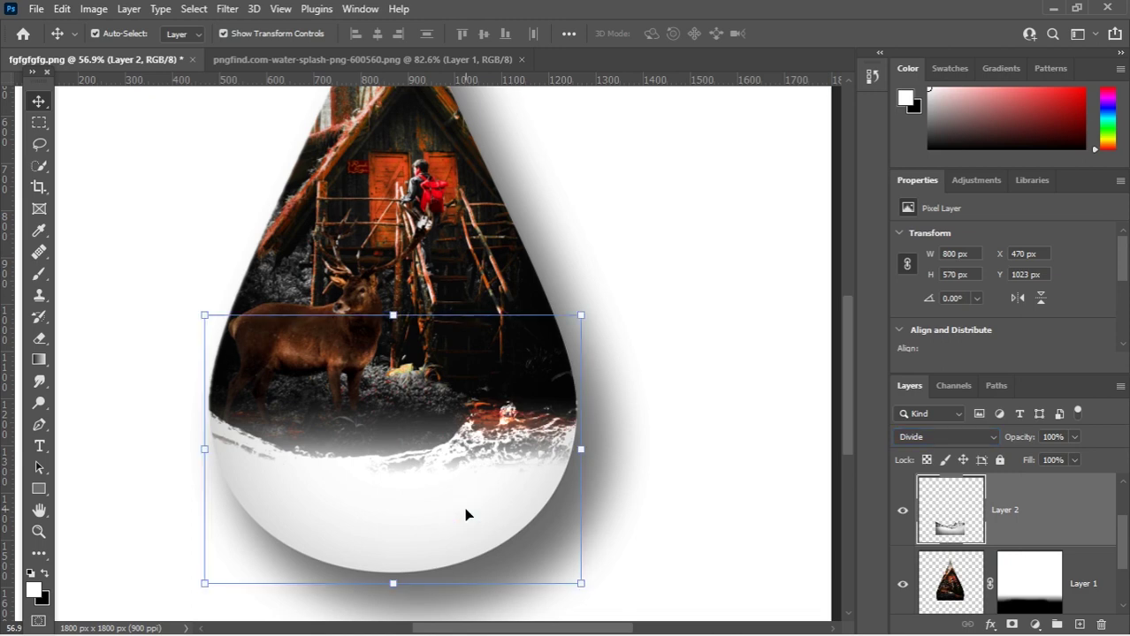
Step: Scale the splash layer to about 97.5%, shift it slightly upward to fit the drop's width, and apply the transform
{"action": "key", "text": "ctrl"}
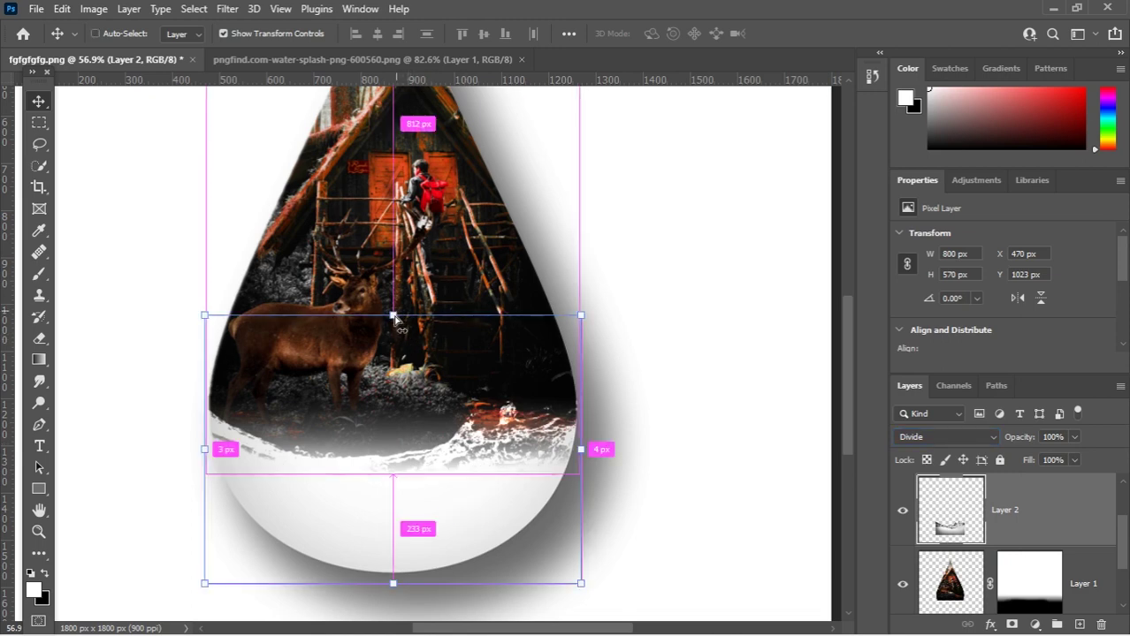
{"action": "left_click_drag", "start_coordinate": [392, 311], "coordinate": [417, 321]}
{"action": "mouse_move", "coordinate": [481, 520]}
{"action": "left_mouse_down"}
{"action": "mouse_move", "coordinate": [479, 485]}
{"action": "mouse_move", "coordinate": [482, 506]}
{"action": "left_mouse_up"}
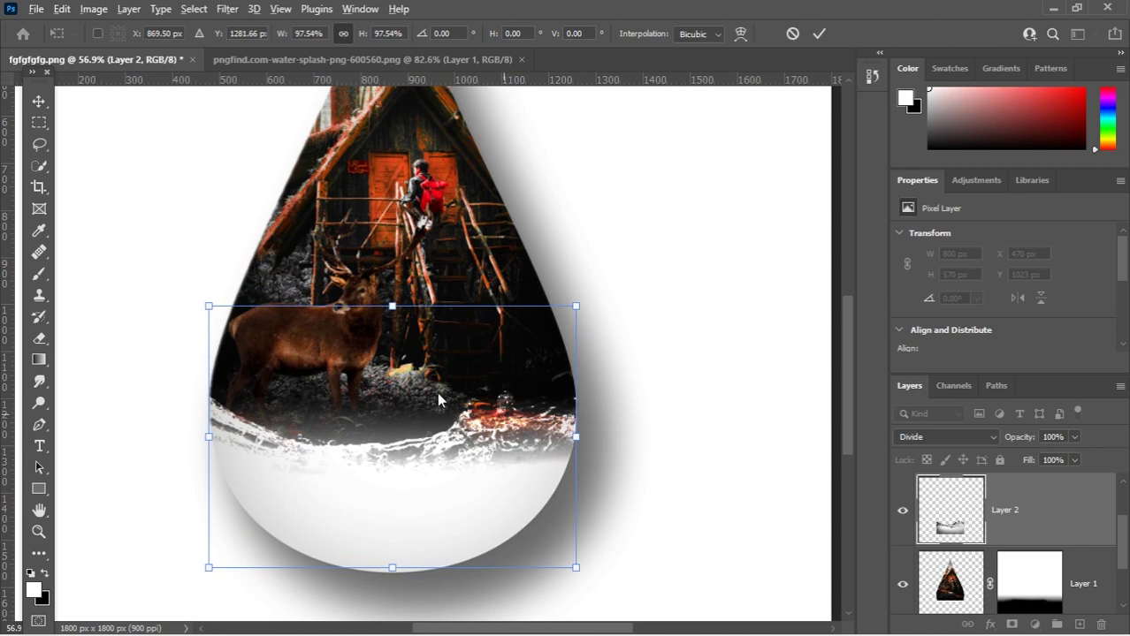
{"action": "scroll", "coordinate": [436, 391], "scroll_direction": "down", "scroll_amount": 2}
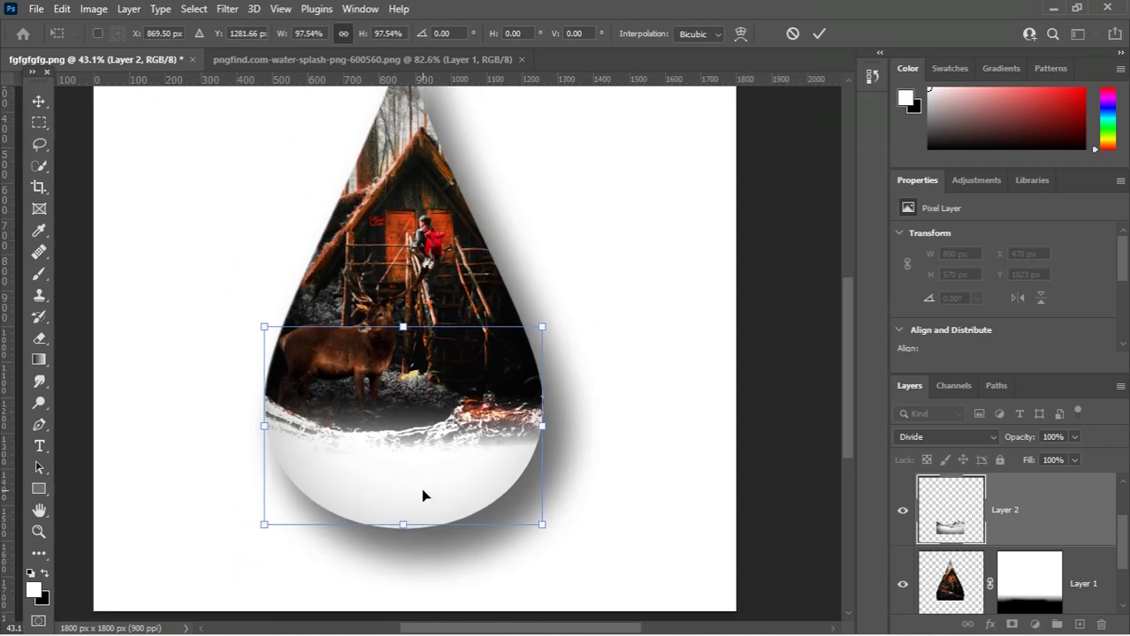
{"action": "key", "text": "Return"}
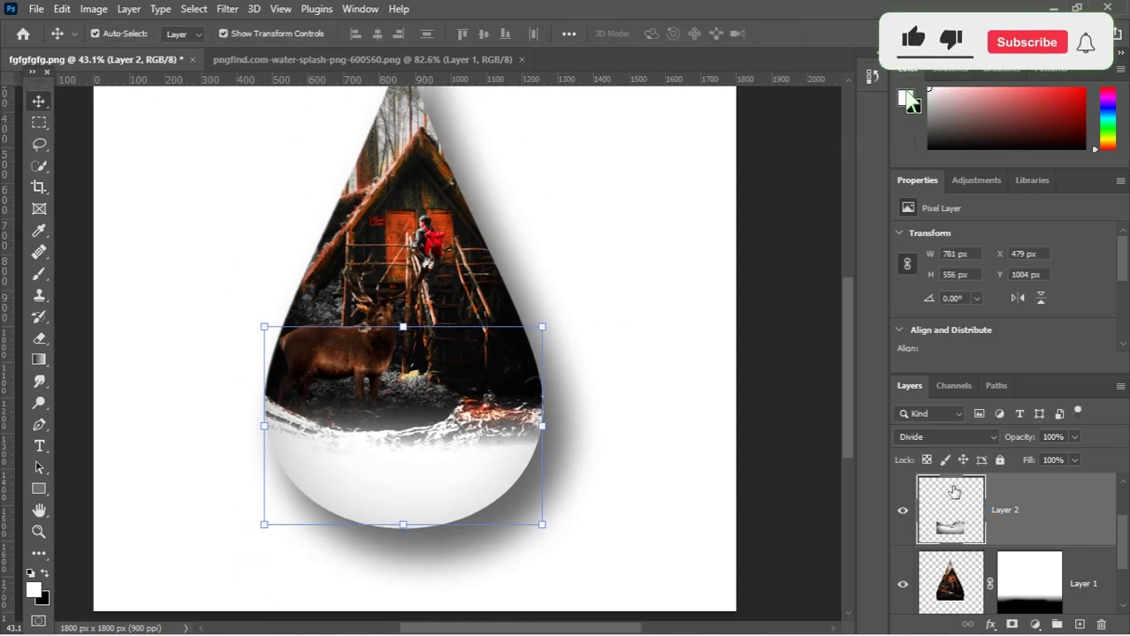
Step: Duplicate the splash layer and the masked scene layer
{"action": "key", "text": "ctrl+j"}
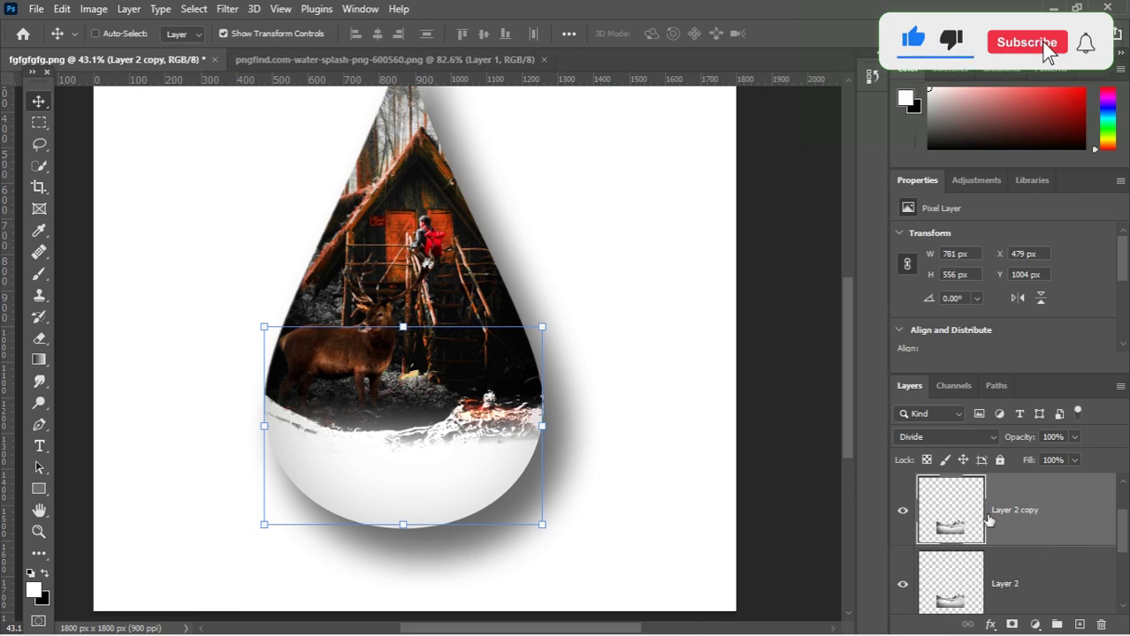
{"action": "scroll", "coordinate": [985, 512], "scroll_direction": "down", "scroll_amount": 2}
{"action": "scroll", "coordinate": [987, 515], "scroll_direction": "up", "scroll_amount": 2}
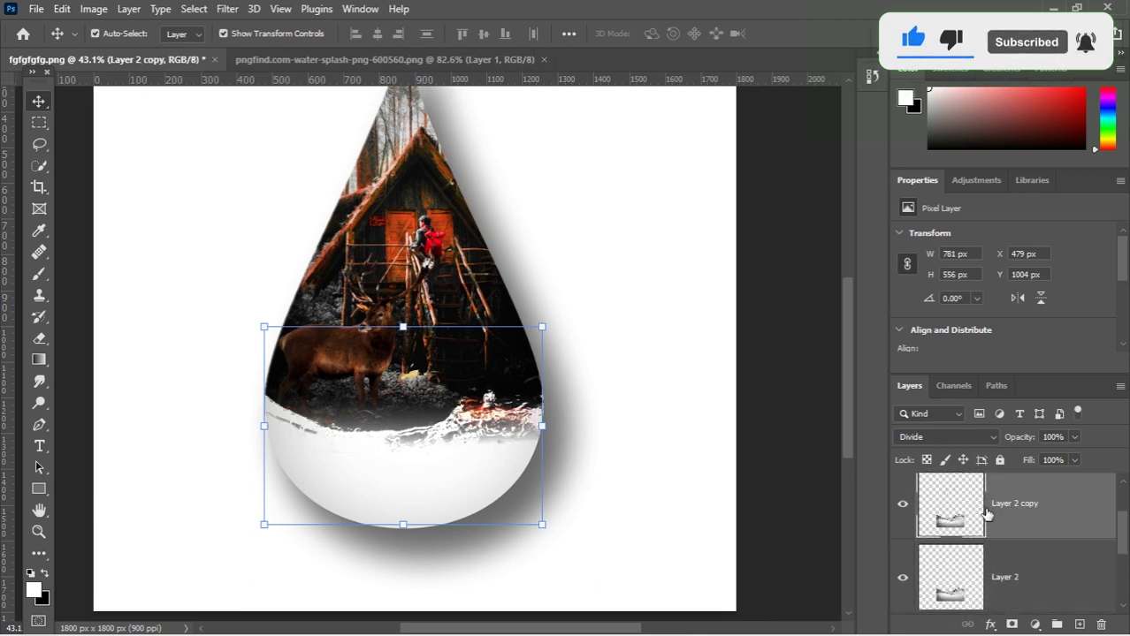
{"action": "scroll", "coordinate": [1017, 520], "scroll_direction": "down", "scroll_amount": 1}
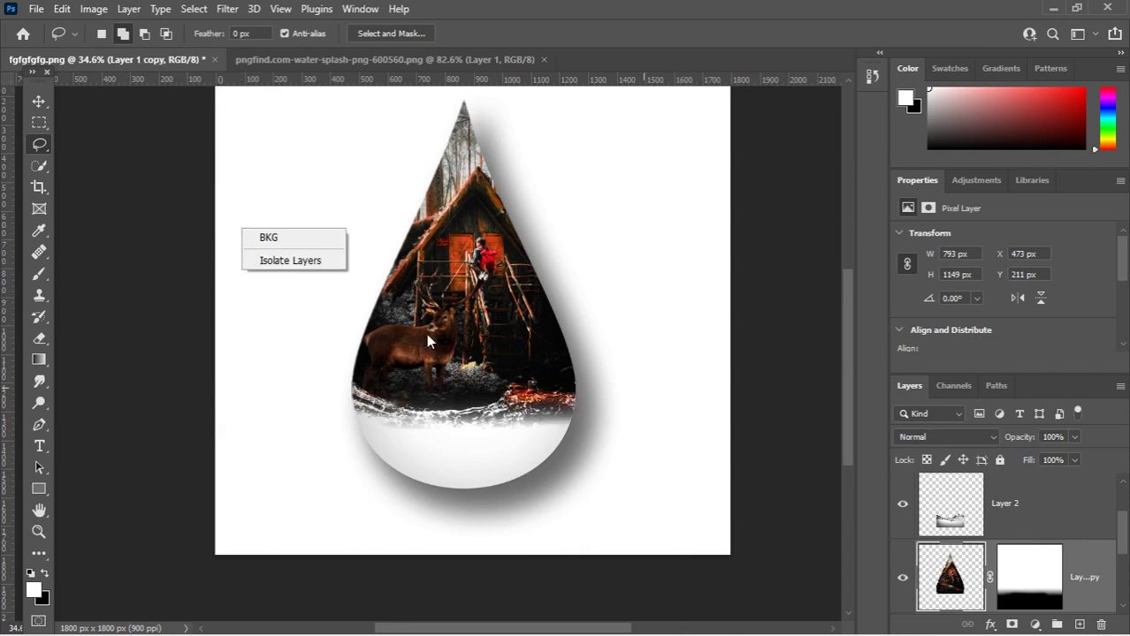
{"action": "key", "text": "Escape"}
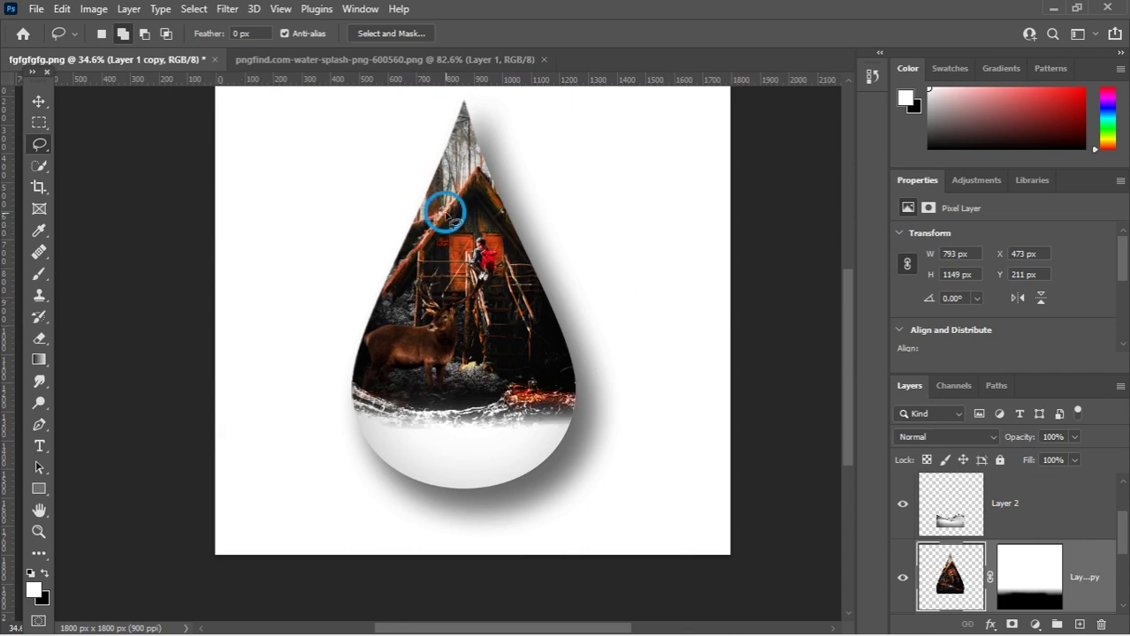
Step: Flip the duplicated scene layer vertically, place it below the splash at X 875.50 px, Y 1800 px, and apply the transform
{"action": "scroll", "coordinate": [419, 401], "scroll_direction": "up", "scroll_amount": 1}
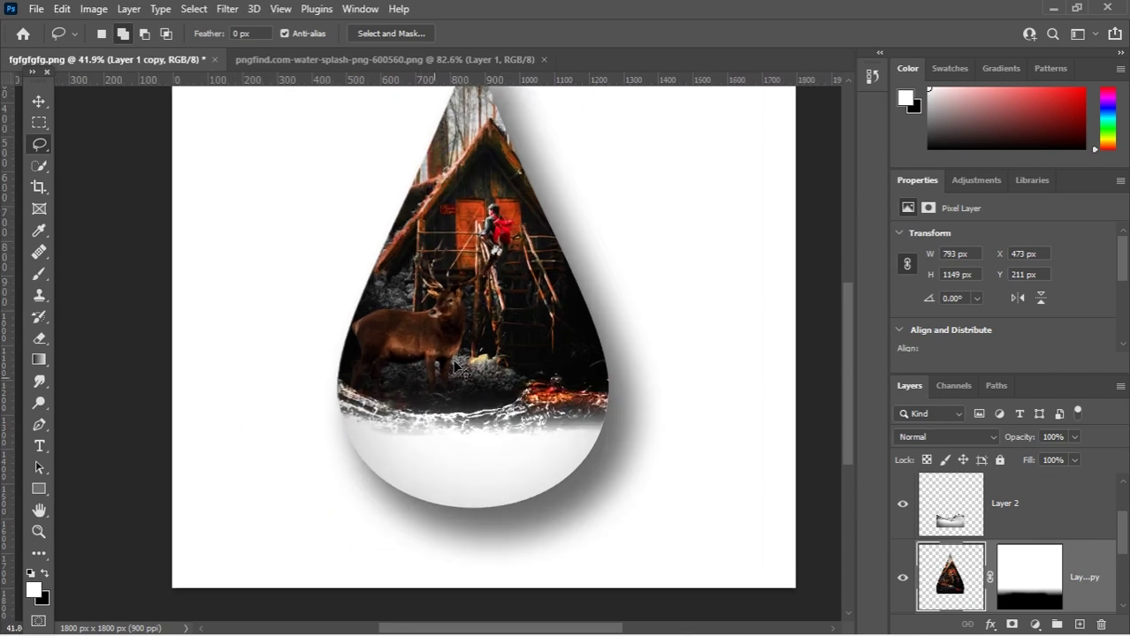
{"action": "key", "text": "ctrl+t"}
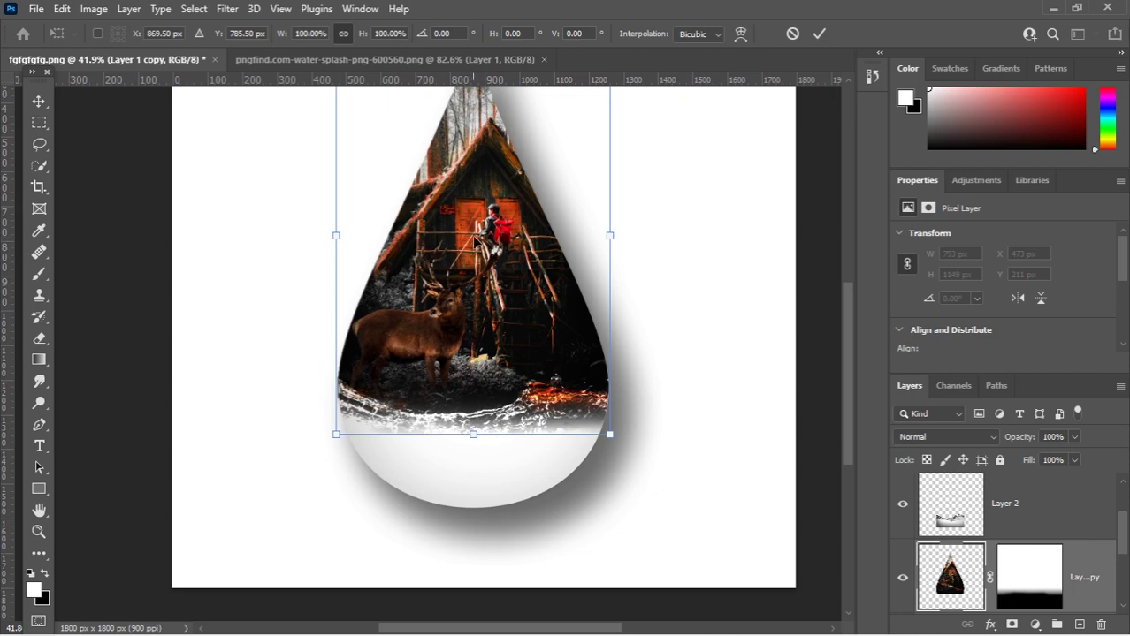
{"action": "right_click", "coordinate": [475, 235]}
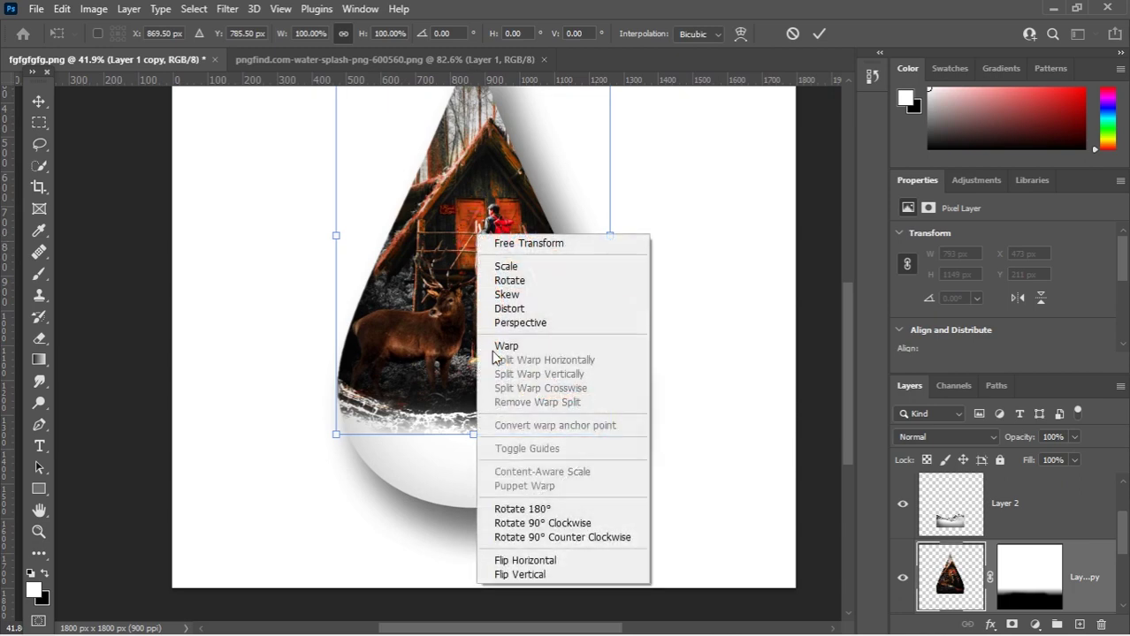
{"action": "left_click", "coordinate": [526, 575]}
{"action": "left_click_drag", "start_coordinate": [433, 320], "coordinate": [447, 564]}
{"action": "scroll", "coordinate": [447, 506], "scroll_direction": "up", "scroll_amount": 3}
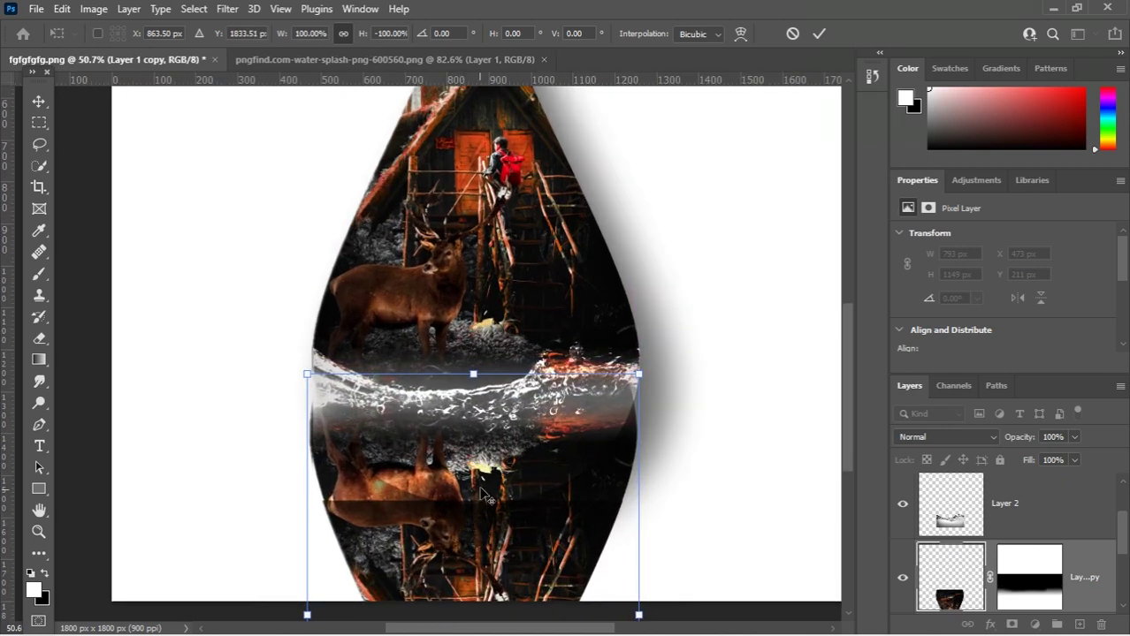
{"action": "left_click", "coordinate": [517, 491]}
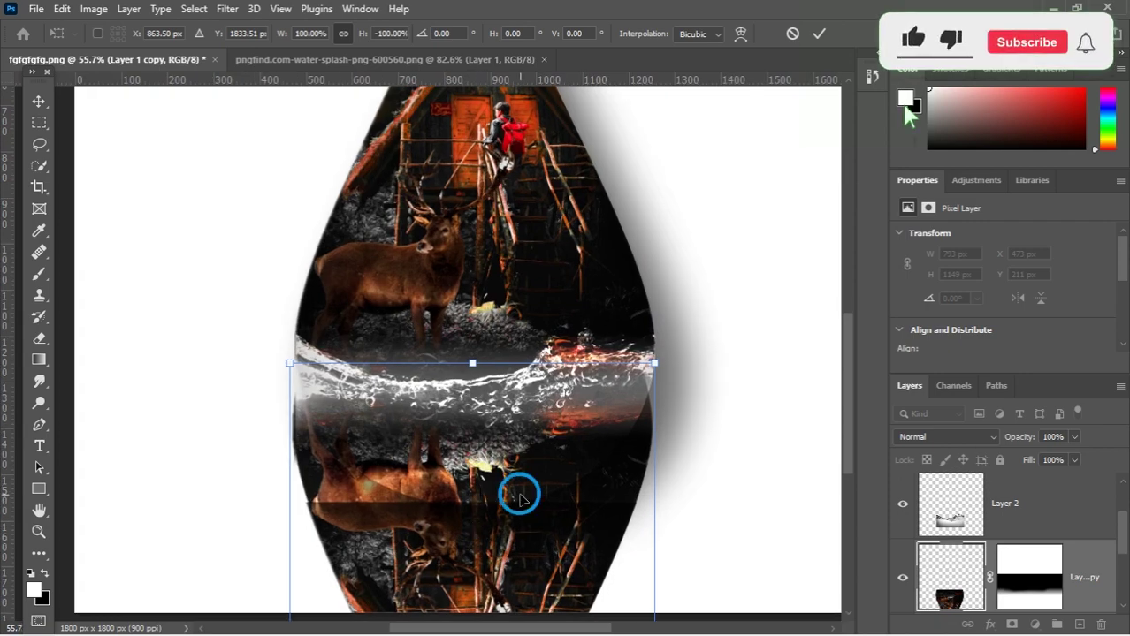
{"action": "left_click_drag", "start_coordinate": [533, 564], "coordinate": [477, 517]}
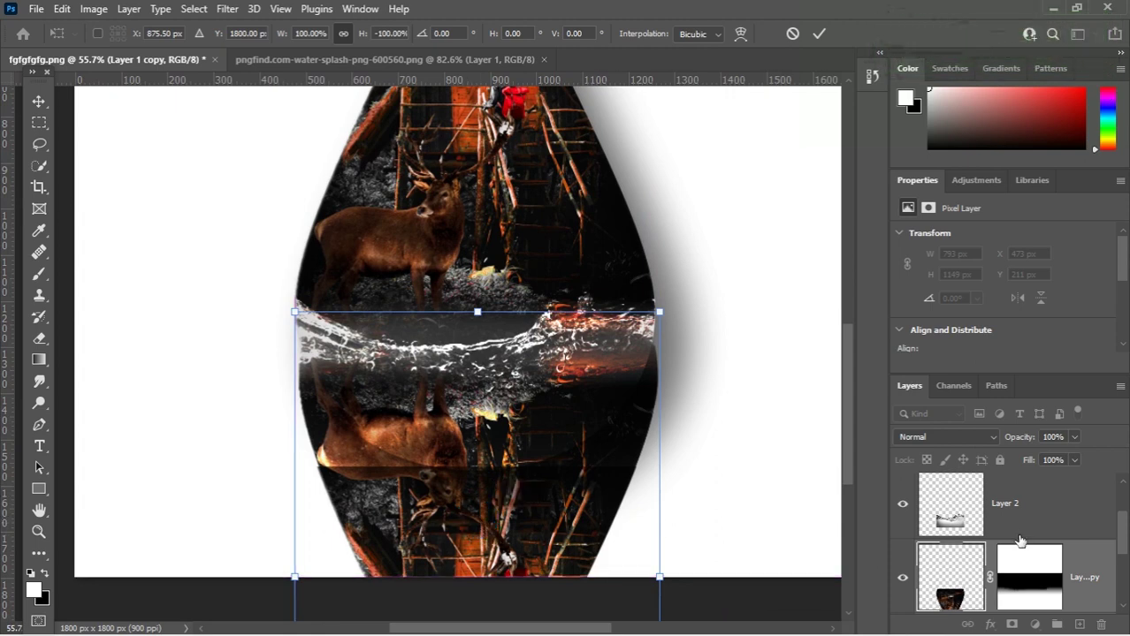
{"action": "scroll", "coordinate": [1018, 539], "scroll_direction": "down", "scroll_amount": 2}
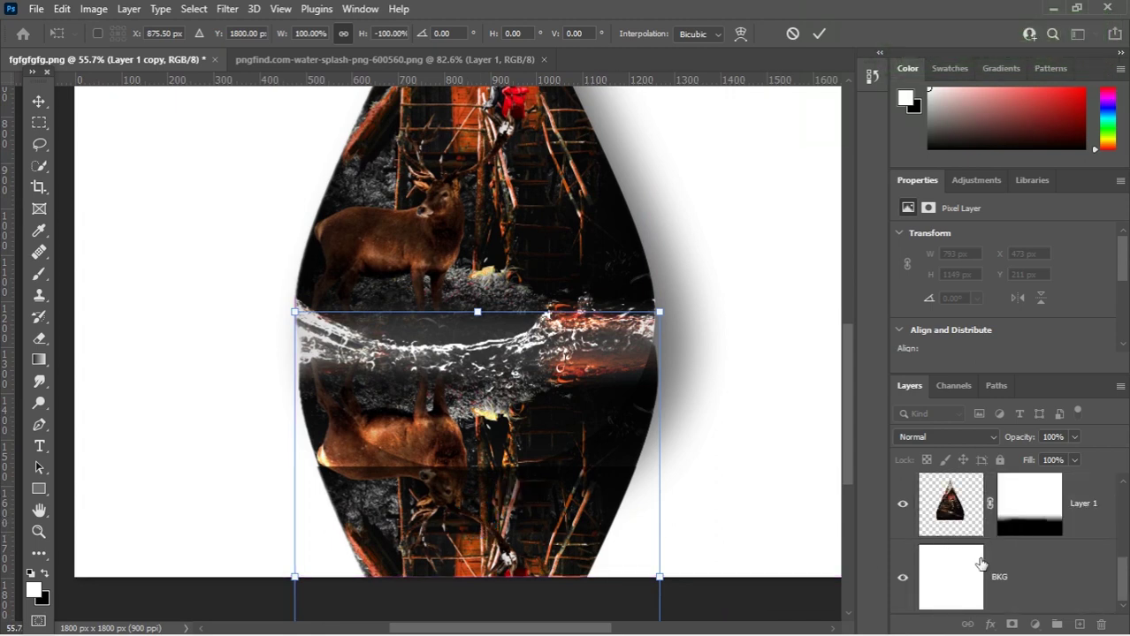
{"action": "scroll", "coordinate": [964, 561], "scroll_direction": "up", "scroll_amount": 2}
{"action": "scroll", "coordinate": [949, 565], "scroll_direction": "down", "scroll_amount": 1}
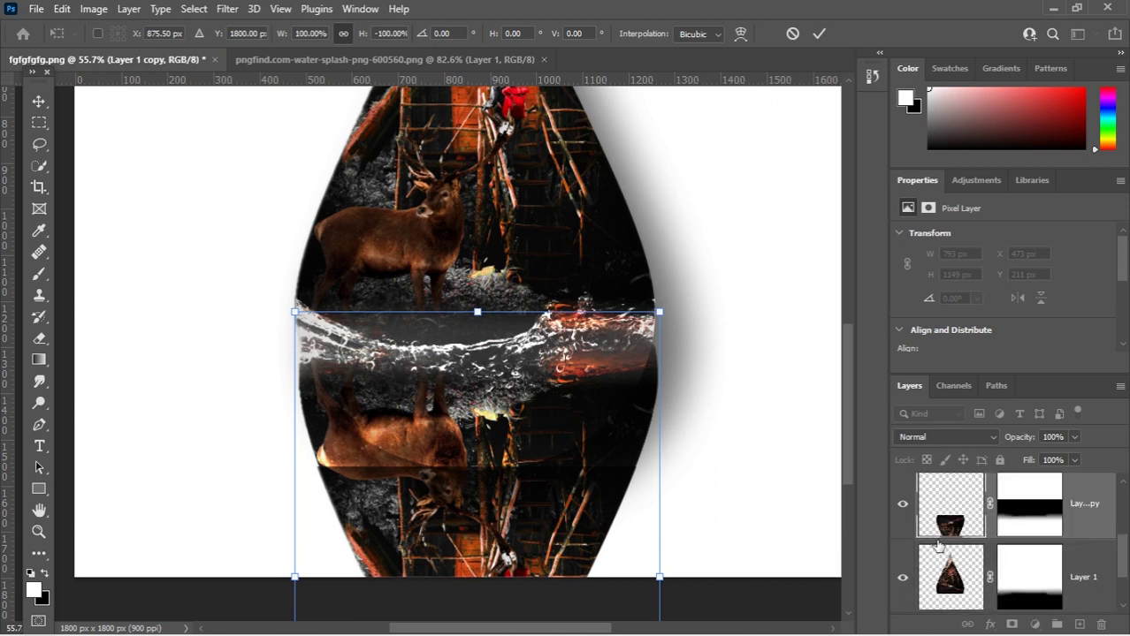
{"action": "scroll", "coordinate": [944, 529], "scroll_direction": "up", "scroll_amount": 2}
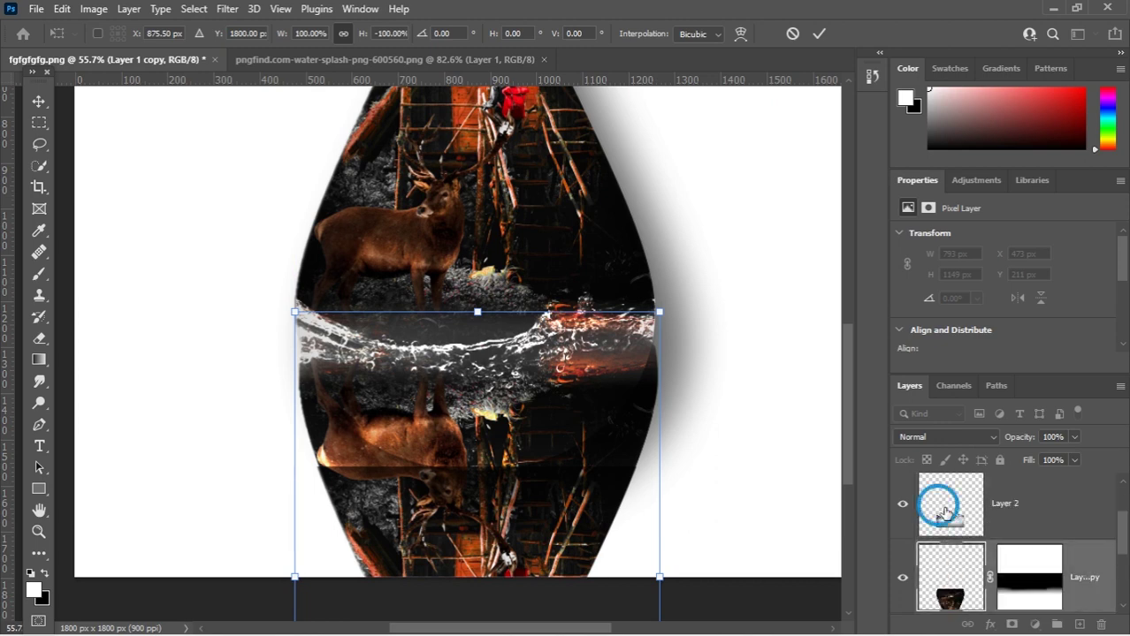
{"action": "left_click", "coordinate": [945, 515]}
{"action": "key", "text": "l"}
Step: Make the DROP layer active, try a Quick Selection over the drop with the scene showing, and clear the selection
{"action": "scroll", "coordinate": [946, 514], "scroll_direction": "up", "scroll_amount": 1}
{"action": "left_click", "coordinate": [946, 513]}
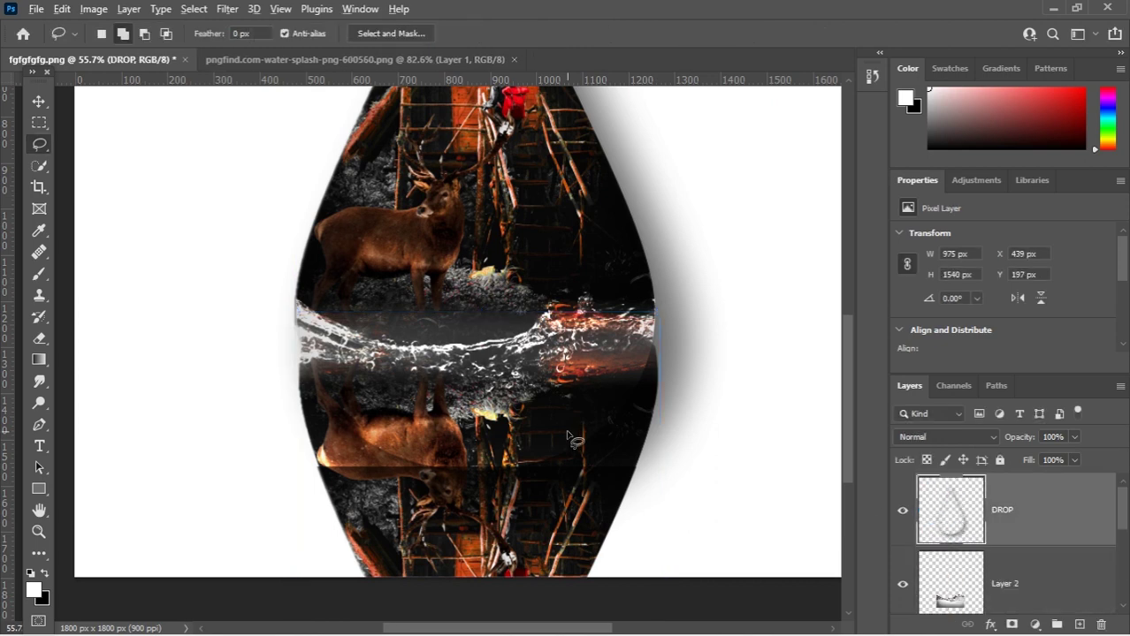
{"action": "scroll", "coordinate": [570, 438], "scroll_direction": "down", "scroll_amount": 3}
{"action": "scroll", "coordinate": [948, 529], "scroll_direction": "up", "scroll_amount": 1}
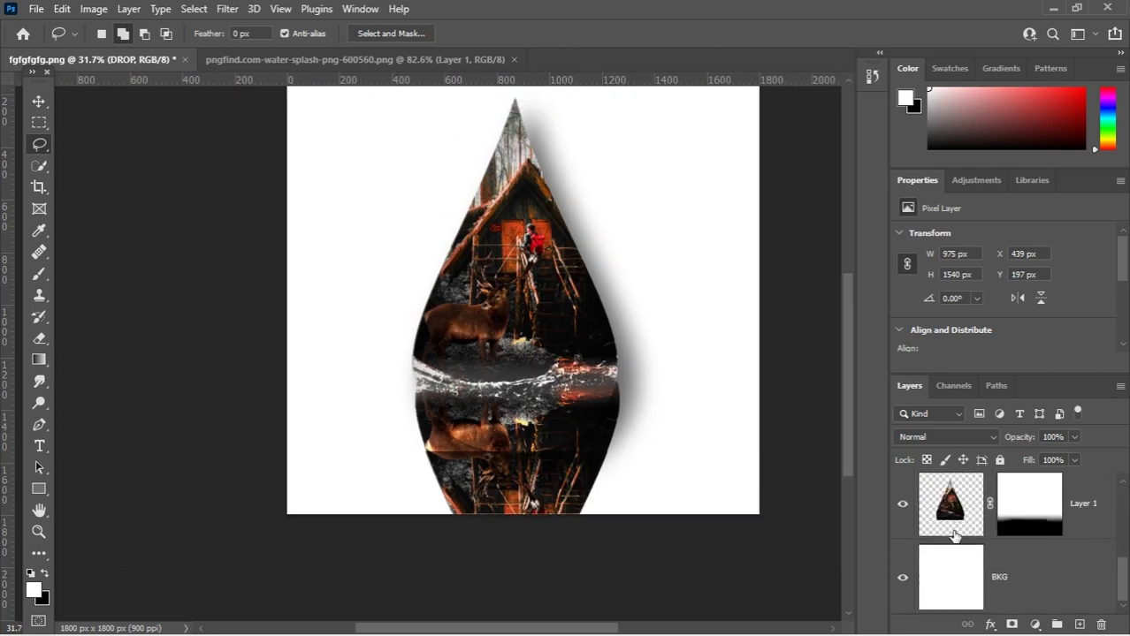
{"action": "scroll", "coordinate": [951, 531], "scroll_direction": "down", "scroll_amount": 2}
{"action": "scroll", "coordinate": [953, 535], "scroll_direction": "up", "scroll_amount": 1}
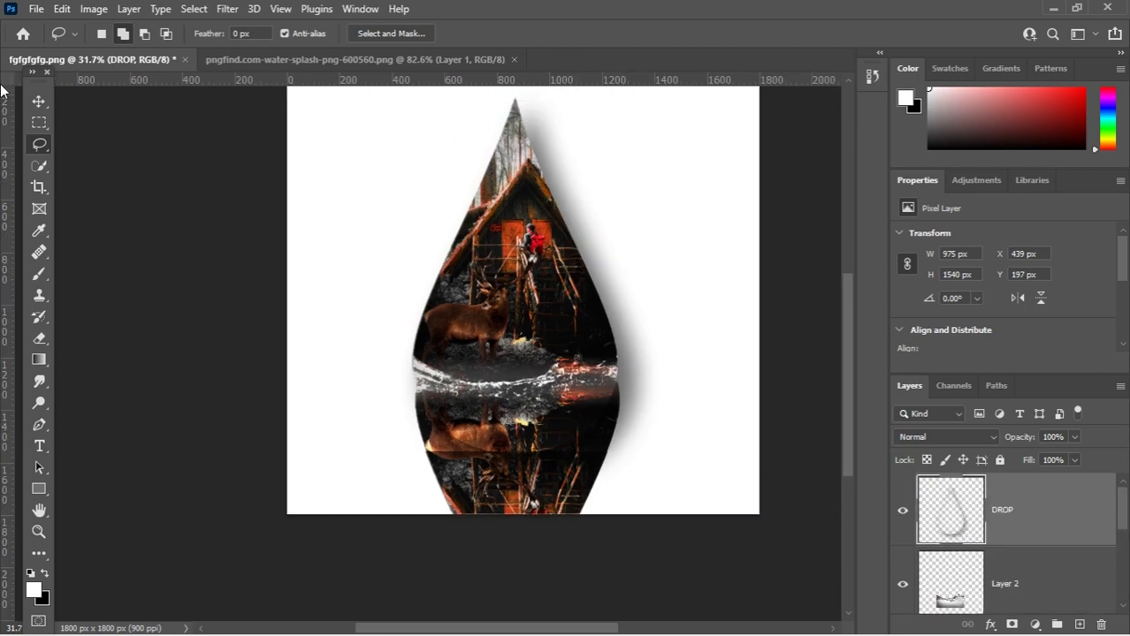
{"action": "left_click", "coordinate": [39, 166]}
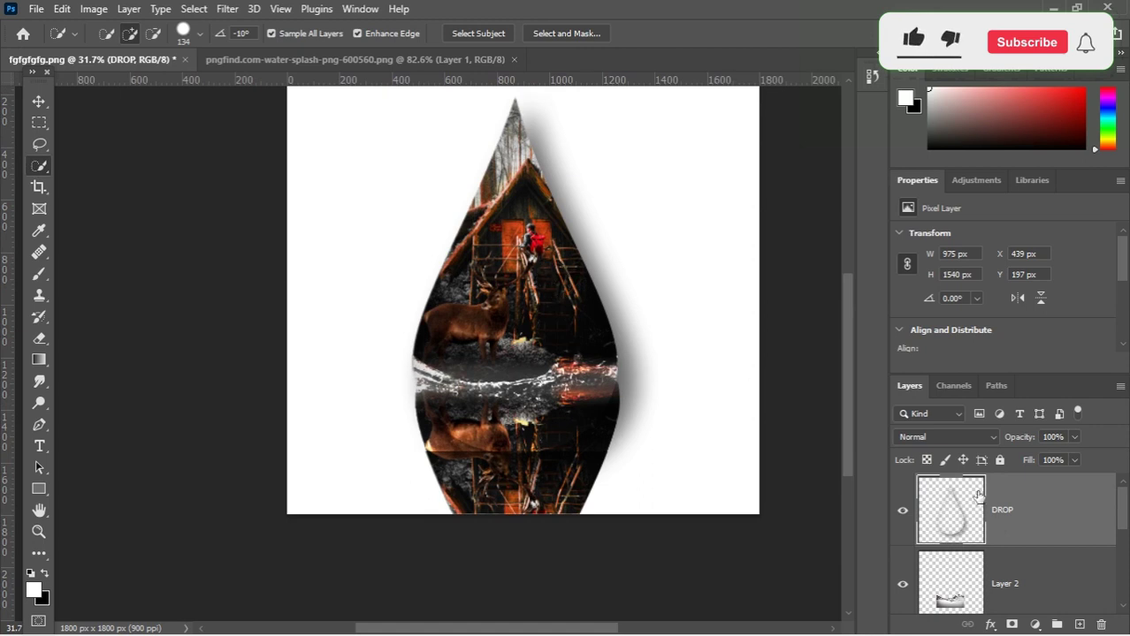
{"action": "mouse_move", "coordinate": [526, 212]}
{"action": "left_mouse_down"}
{"action": "mouse_move", "coordinate": [491, 303]}
{"action": "mouse_move", "coordinate": [479, 396]}
{"action": "mouse_move", "coordinate": [610, 401]}
{"action": "left_mouse_up"}
{"action": "key", "text": "ctrl+d"}
Step: Hide the original and flipped scene layers and select the whole drop body on the DROP layer with Quick Selection
{"action": "scroll", "coordinate": [896, 512], "scroll_direction": "down", "scroll_amount": 2}
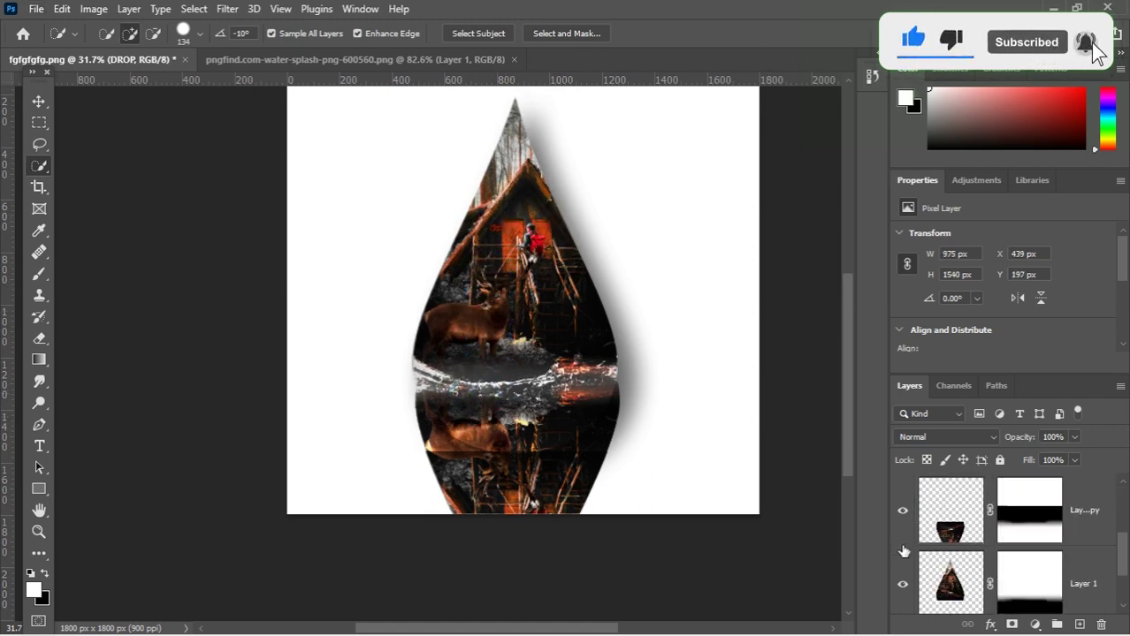
{"action": "left_click", "coordinate": [902, 510]}
{"action": "left_click", "coordinate": [902, 584]}
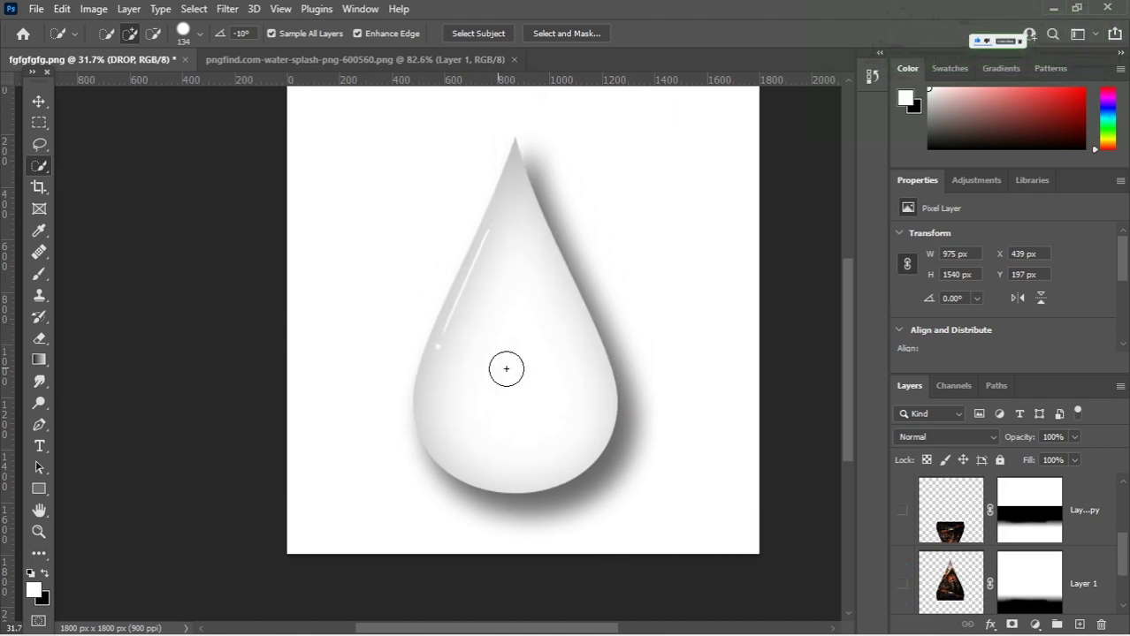
{"action": "scroll", "coordinate": [891, 503], "scroll_direction": "up", "scroll_amount": 2}
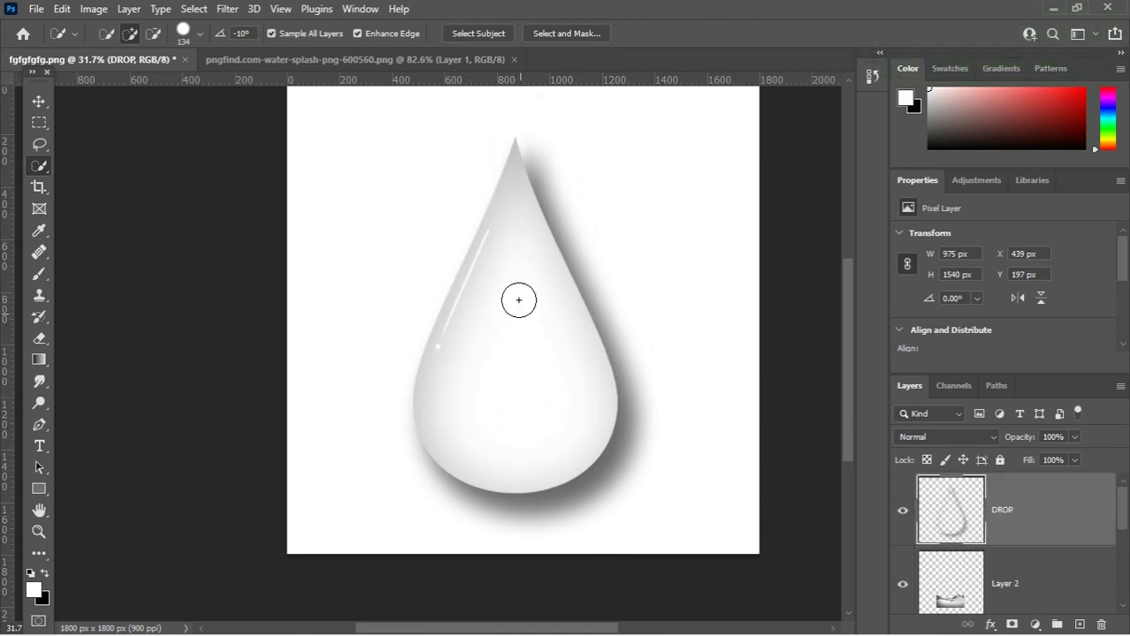
{"action": "left_click_drag", "start_coordinate": [503, 319], "coordinate": [500, 356]}
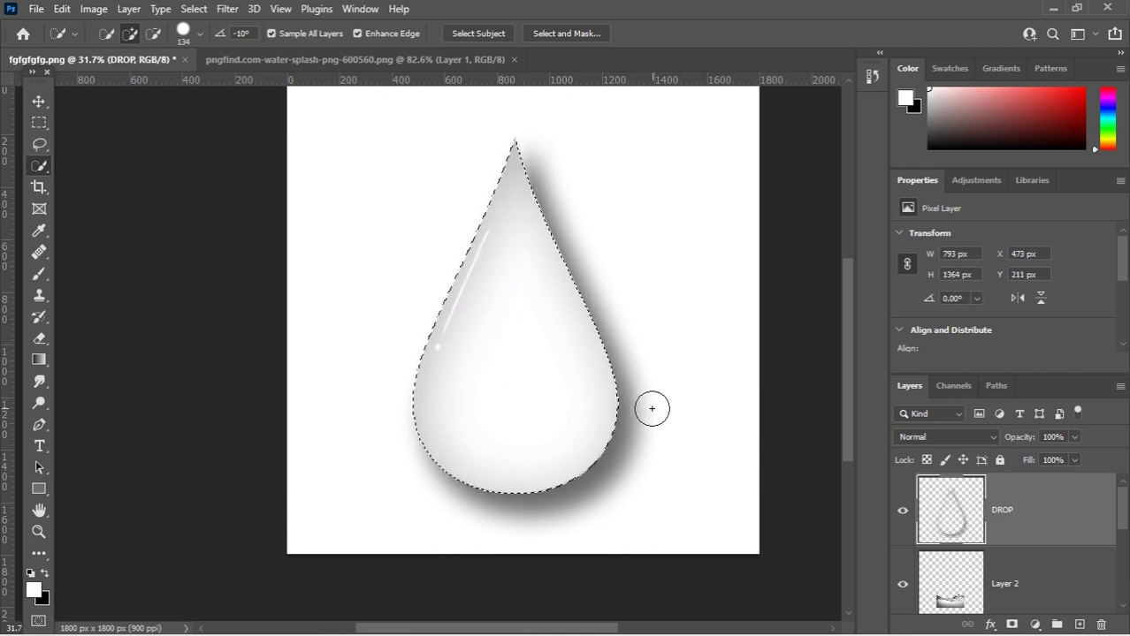
Step: Show both scene layers again and delete the parts of the flipped scene copy that lie outside the drop outline
{"action": "scroll", "coordinate": [990, 581], "scroll_direction": "down", "scroll_amount": 2}
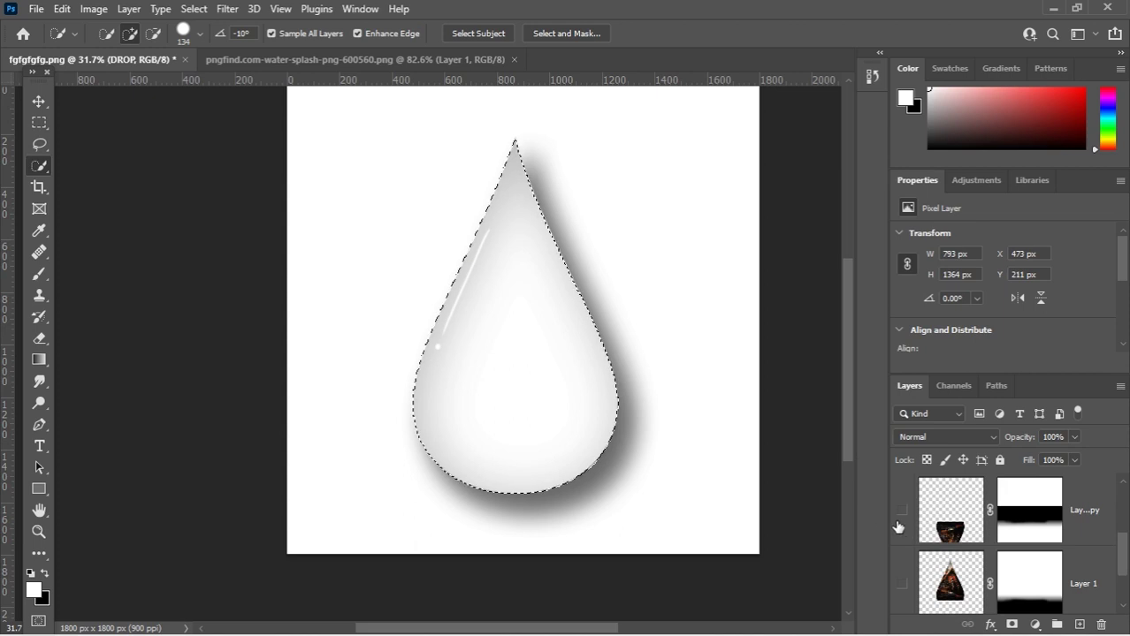
{"action": "left_click", "coordinate": [902, 583]}
{"action": "scroll", "coordinate": [903, 587], "scroll_direction": "down", "scroll_amount": 1}
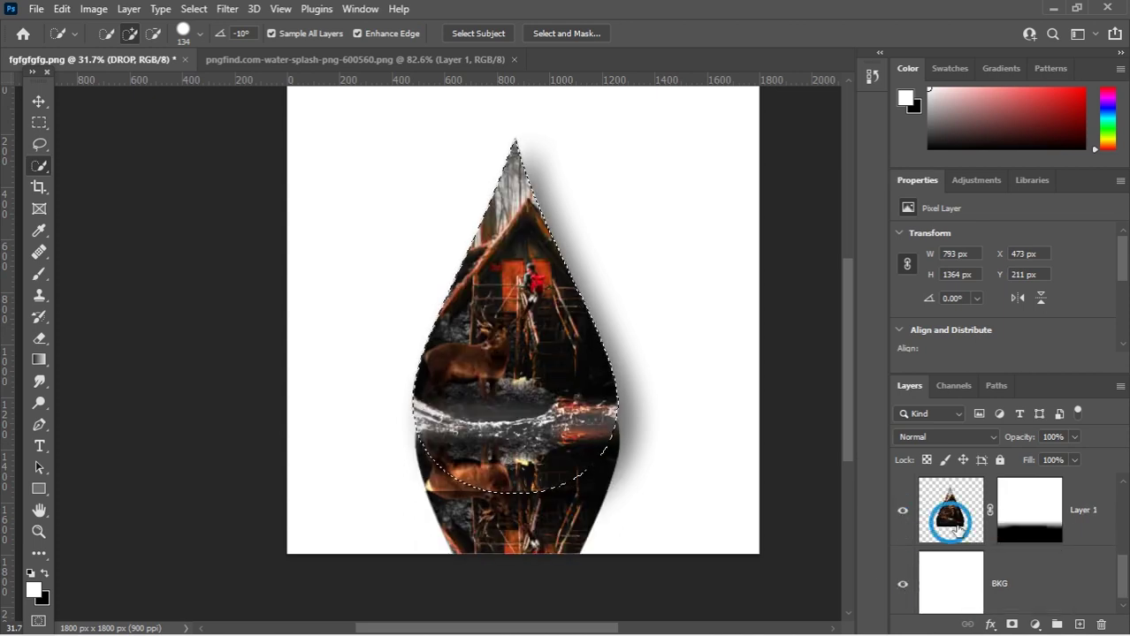
{"action": "left_click", "coordinate": [951, 529]}
{"action": "scroll", "coordinate": [952, 531], "scroll_direction": "up", "scroll_amount": 1}
{"action": "left_click", "coordinate": [944, 525]}
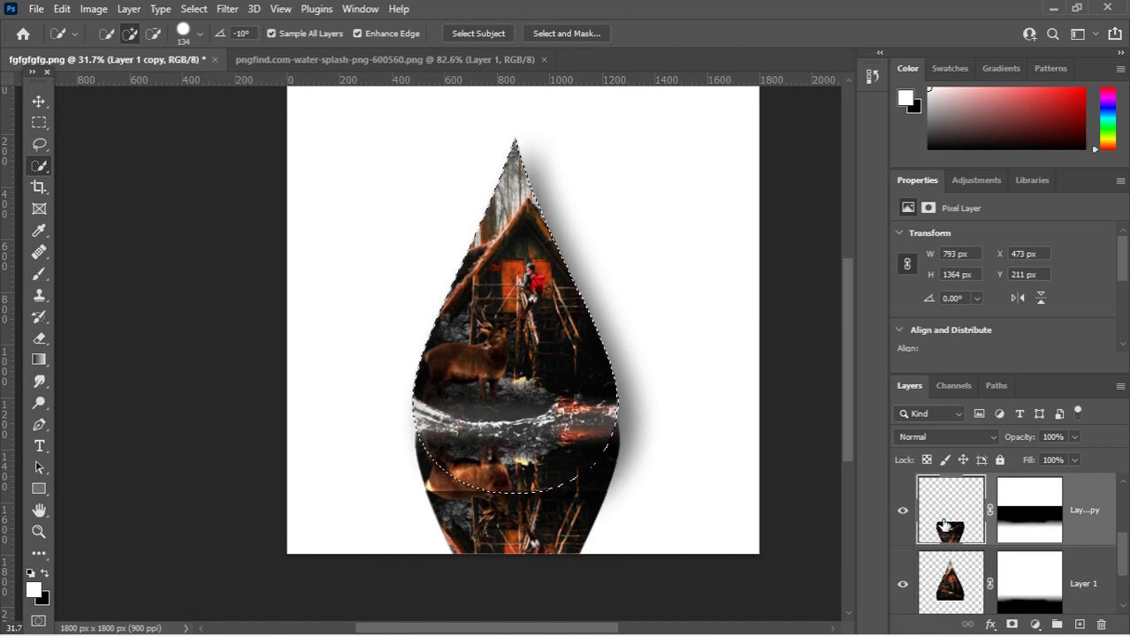
{"action": "key", "text": "ctrl+a"}
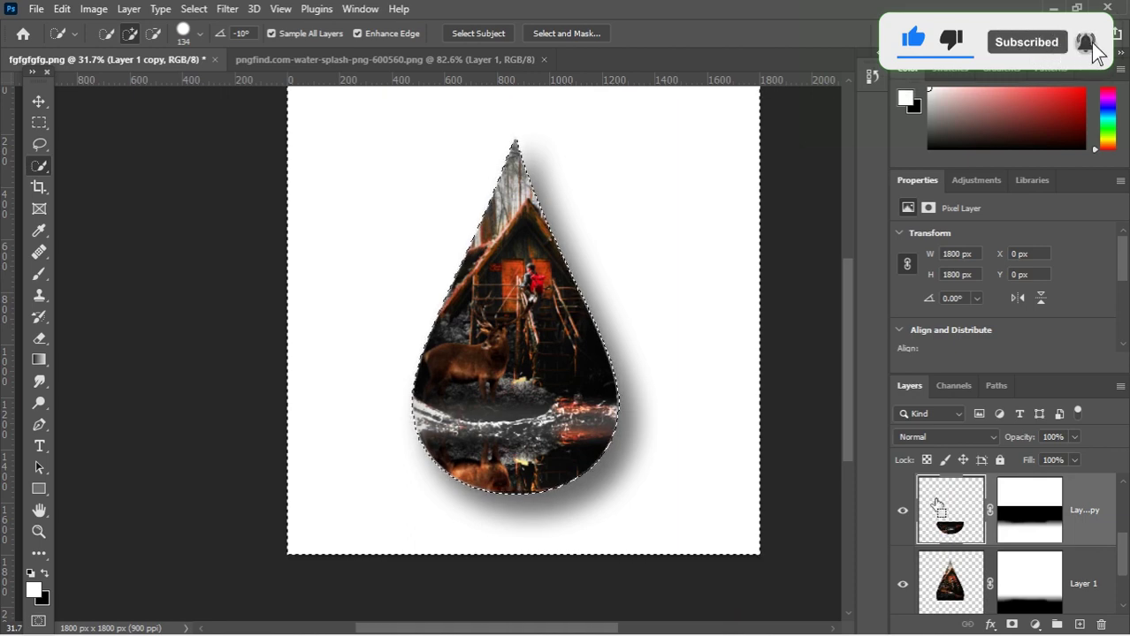
Step: Inspect the reflection and splash in the drop's lower part, toggling the flipped scene copy's visibility to compare
{"action": "scroll", "coordinate": [423, 456], "scroll_direction": "up", "scroll_amount": 5}
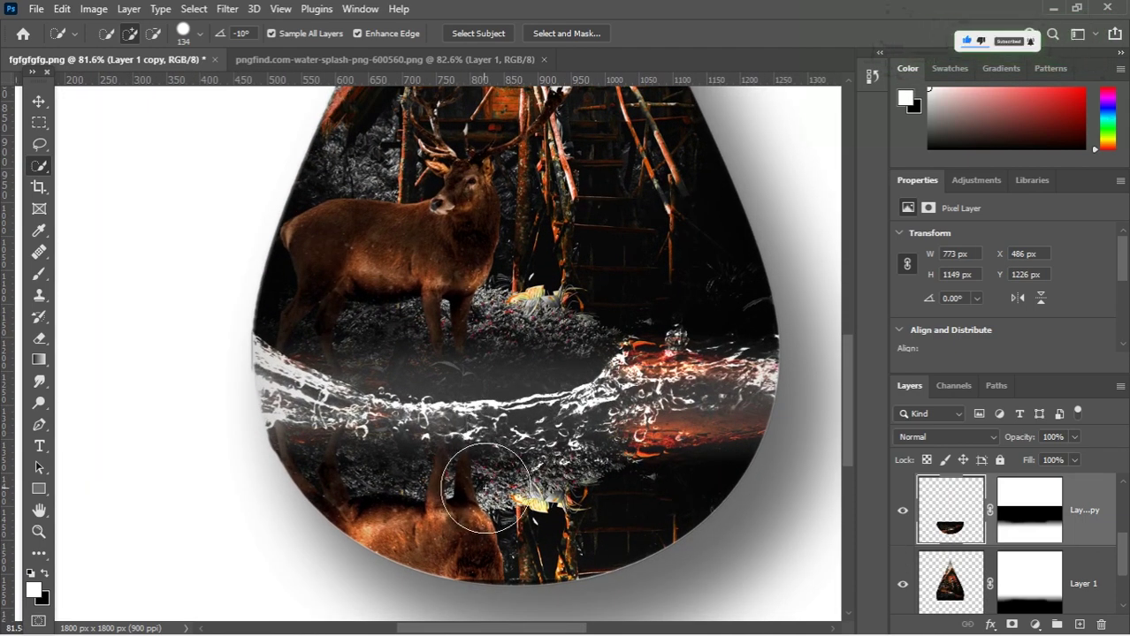
{"action": "scroll", "coordinate": [485, 488], "scroll_direction": "up", "scroll_amount": 1}
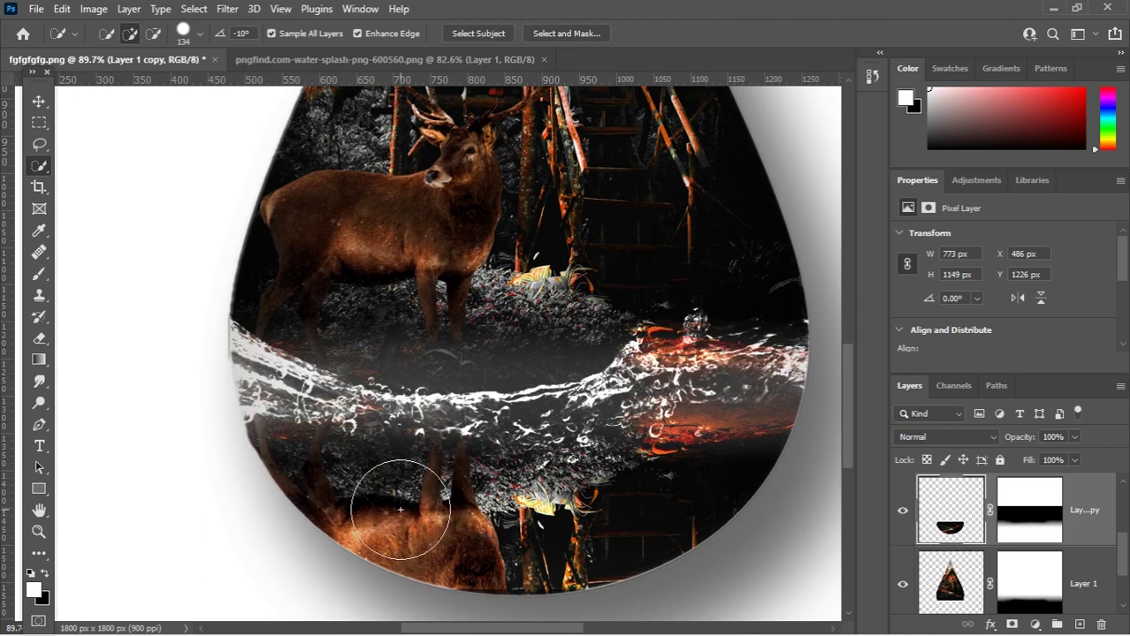
{"action": "scroll", "coordinate": [405, 392], "scroll_direction": "down", "scroll_amount": 1}
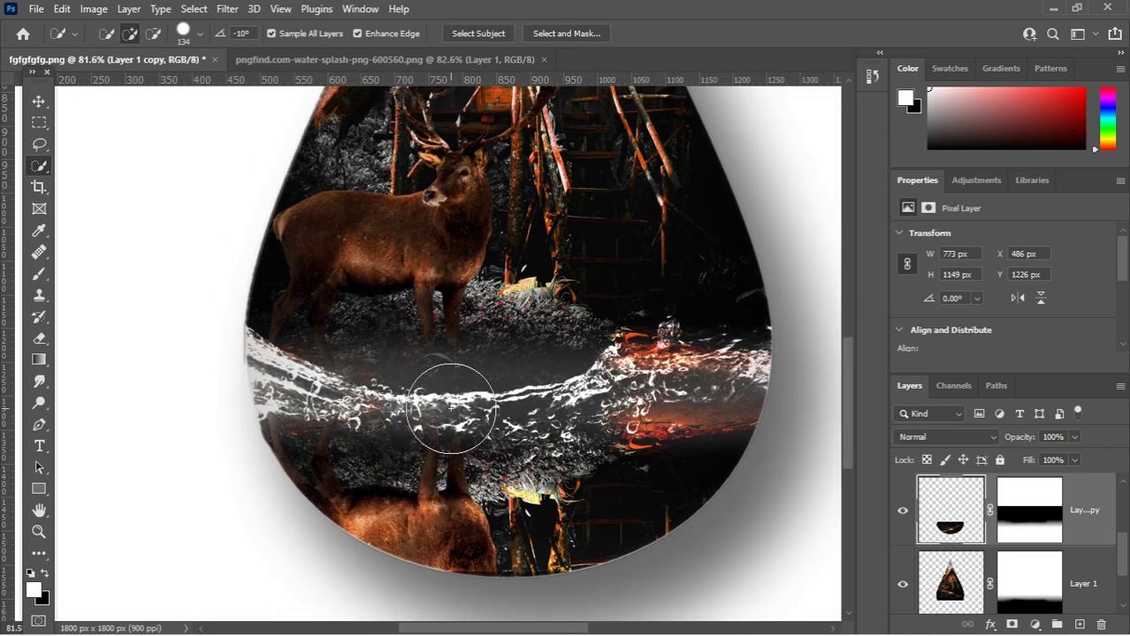
{"action": "scroll", "coordinate": [464, 405], "scroll_direction": "up", "scroll_amount": 1}
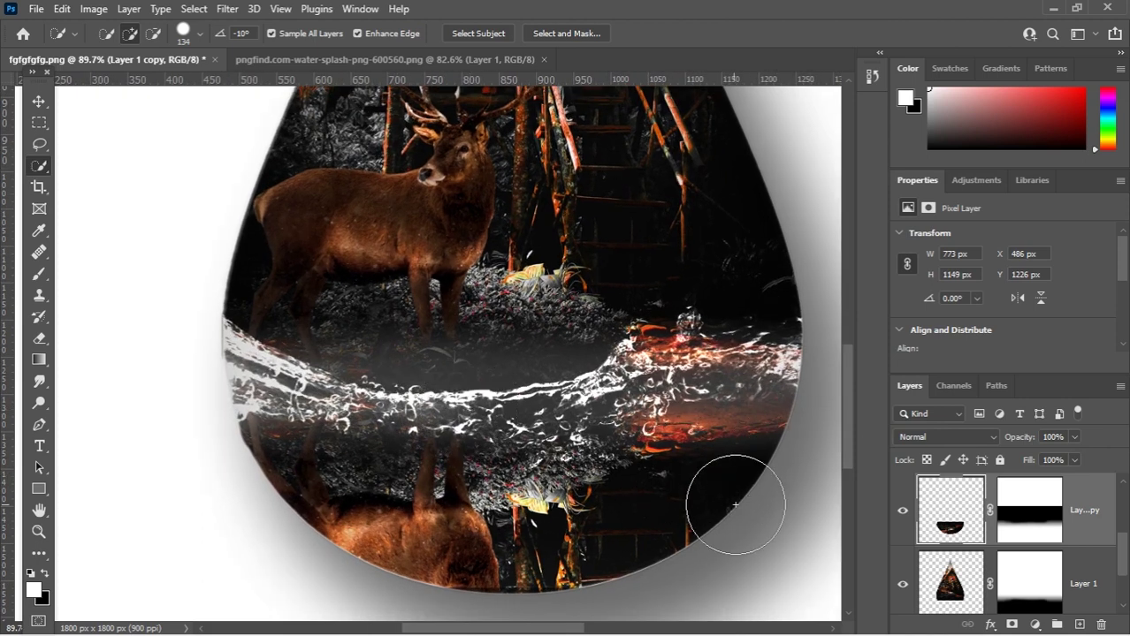
{"action": "left_click", "coordinate": [903, 511]}
{"action": "left_click", "coordinate": [902, 510]}
{"action": "left_click", "coordinate": [903, 511]}
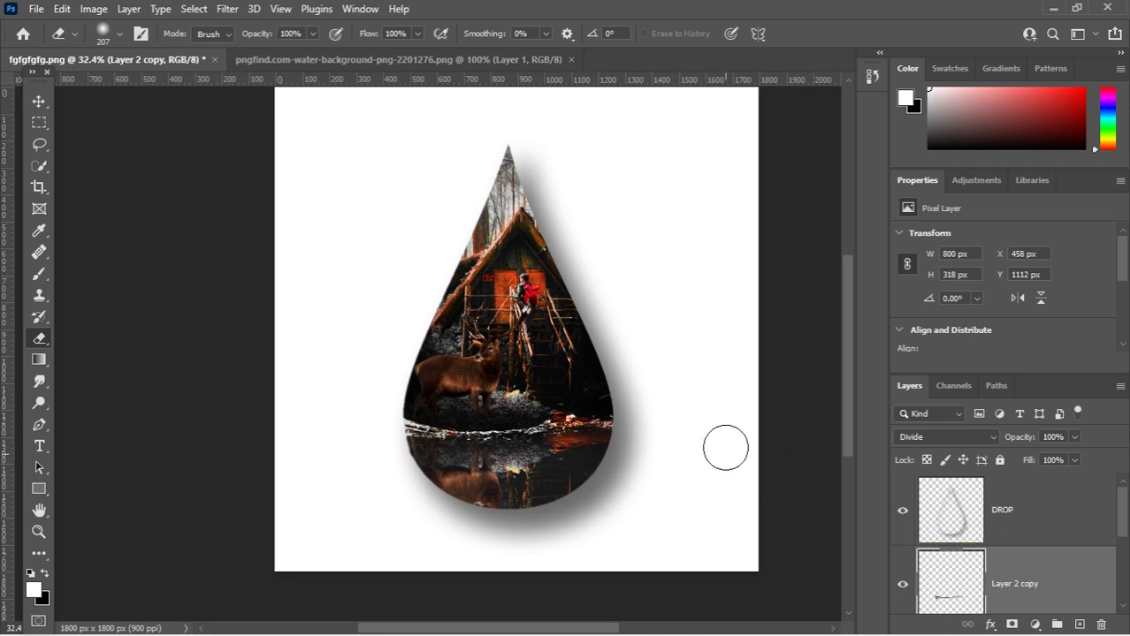
Step: Group Layer 2 copy, Layer 2 and Group 1 together into one new group beneath the DROP layer
{"action": "scroll", "coordinate": [1012, 537], "scroll_direction": "down", "scroll_amount": 3}
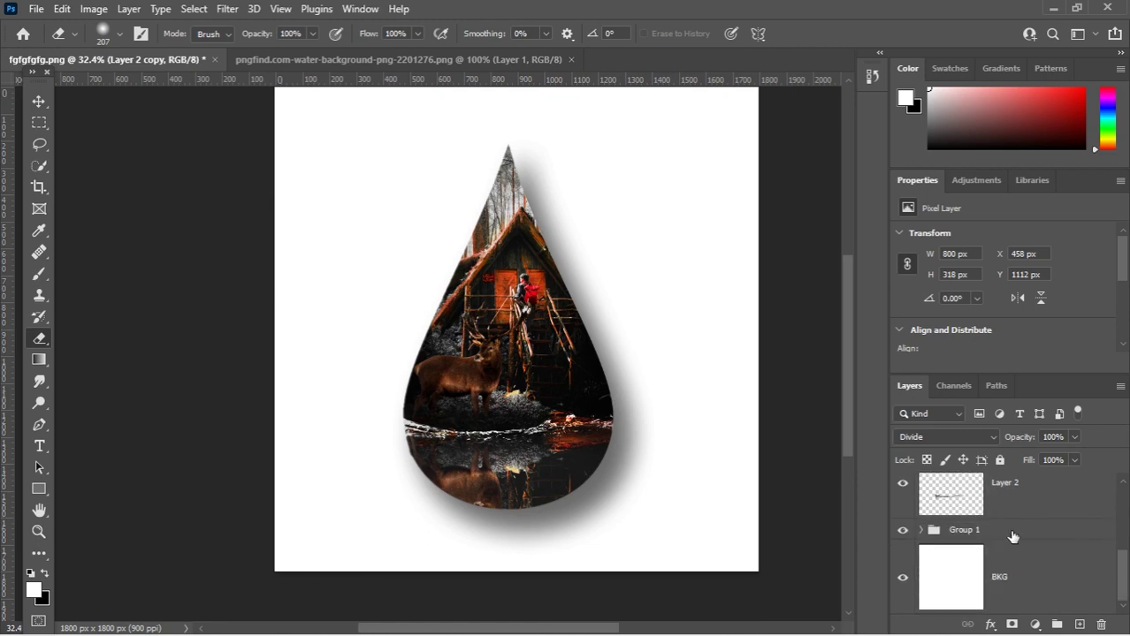
{"action": "scroll", "coordinate": [981, 530], "scroll_direction": "up", "scroll_amount": 1}
{"action": "left_click", "coordinate": [999, 554], "text": "ctrl"}
{"action": "scroll", "coordinate": [1034, 556], "scroll_direction": "down", "scroll_amount": 1}
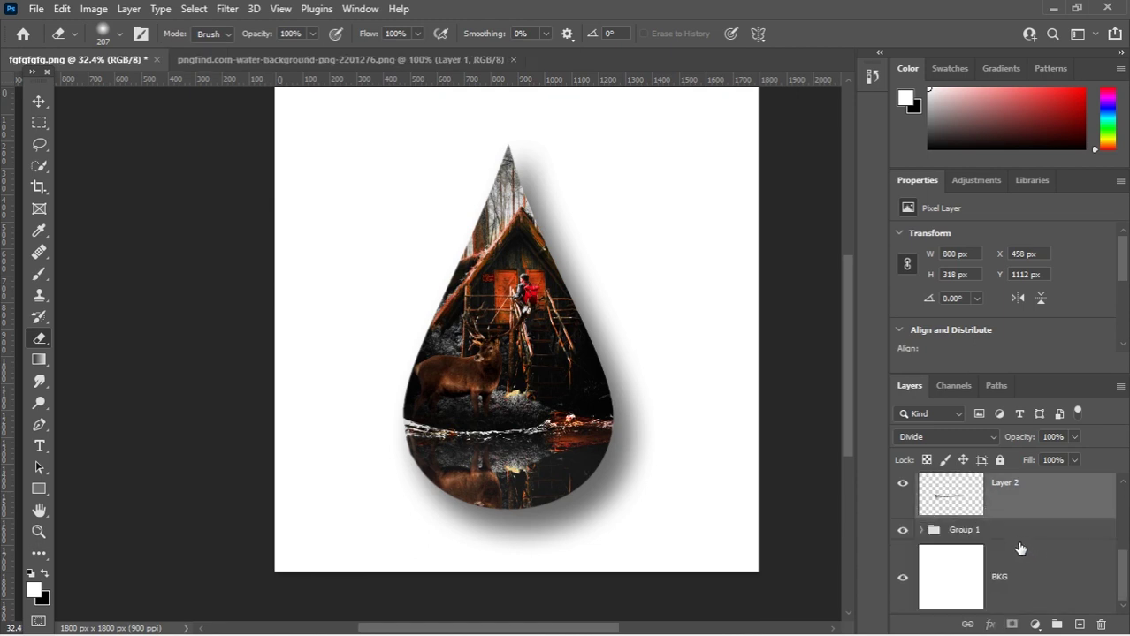
{"action": "left_click", "coordinate": [1016, 532], "text": "shift"}
{"action": "key", "text": "ctrl+g"}
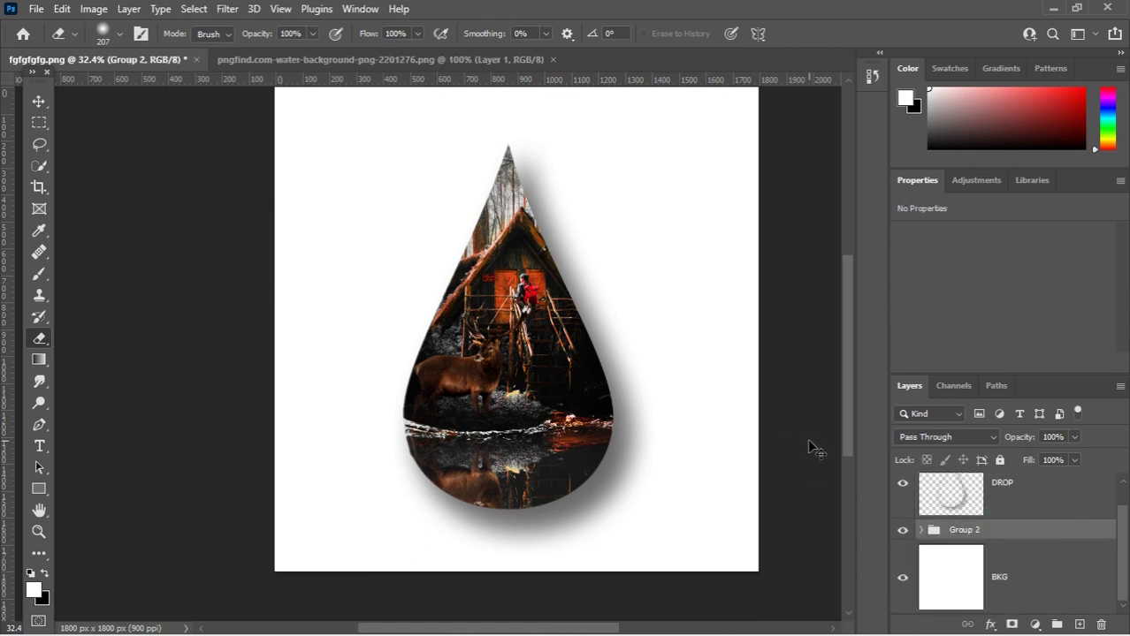
Step: Check the new group's content by hiding and showing it, and add a white layer mask to the group
{"action": "scroll", "coordinate": [917, 512], "scroll_direction": "up", "scroll_amount": 1}
{"action": "left_click", "coordinate": [902, 559]}
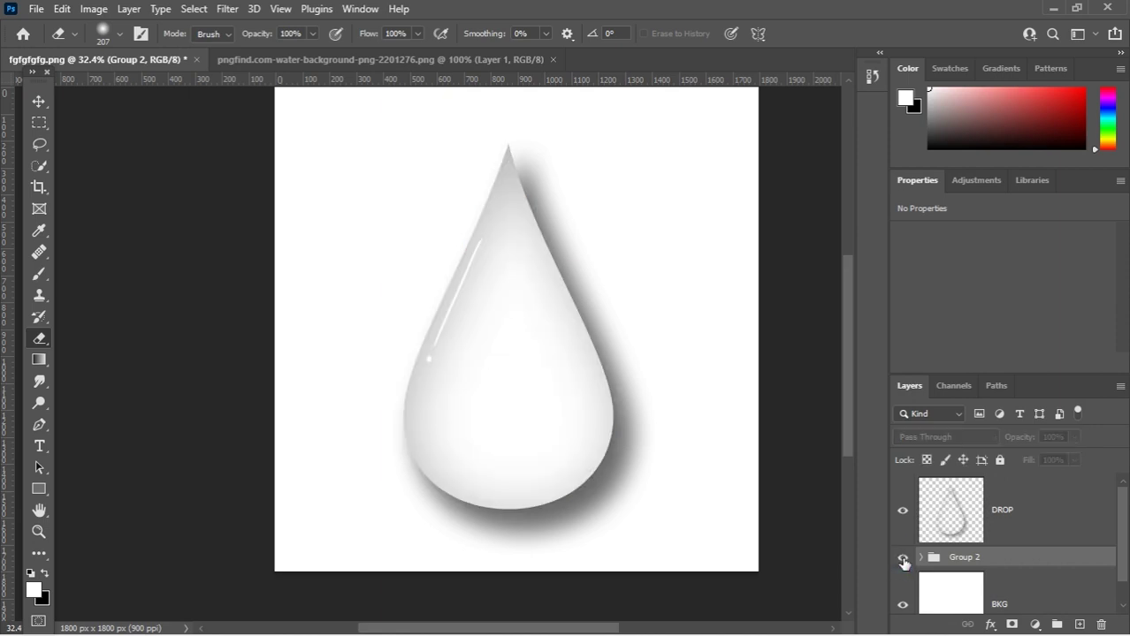
{"action": "left_click", "coordinate": [903, 558]}
{"action": "left_click", "coordinate": [1011, 624]}
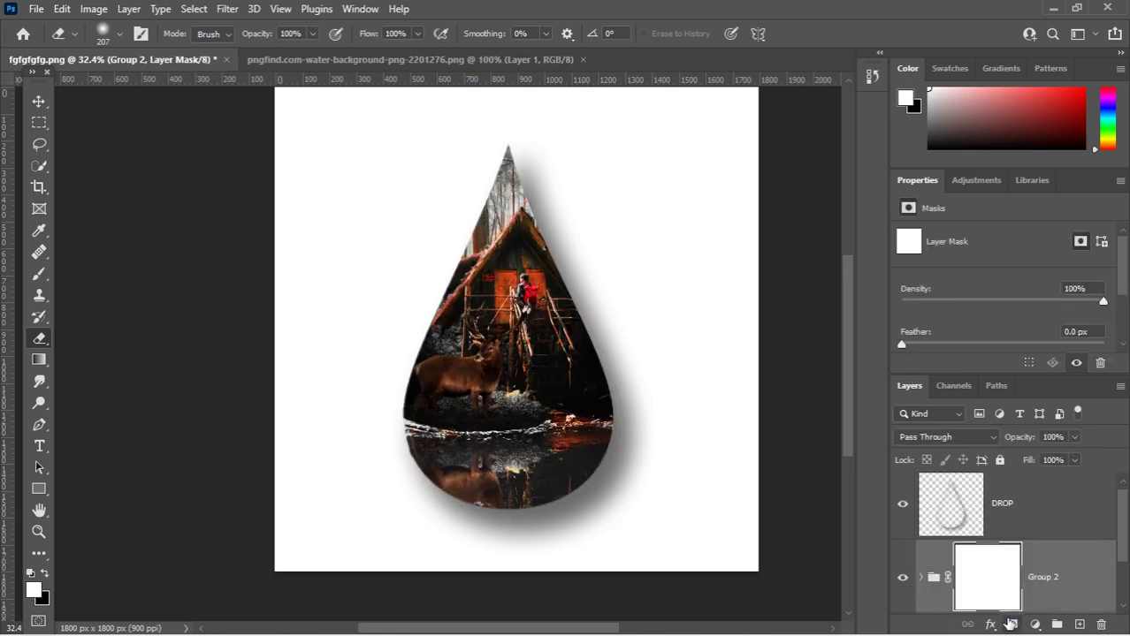